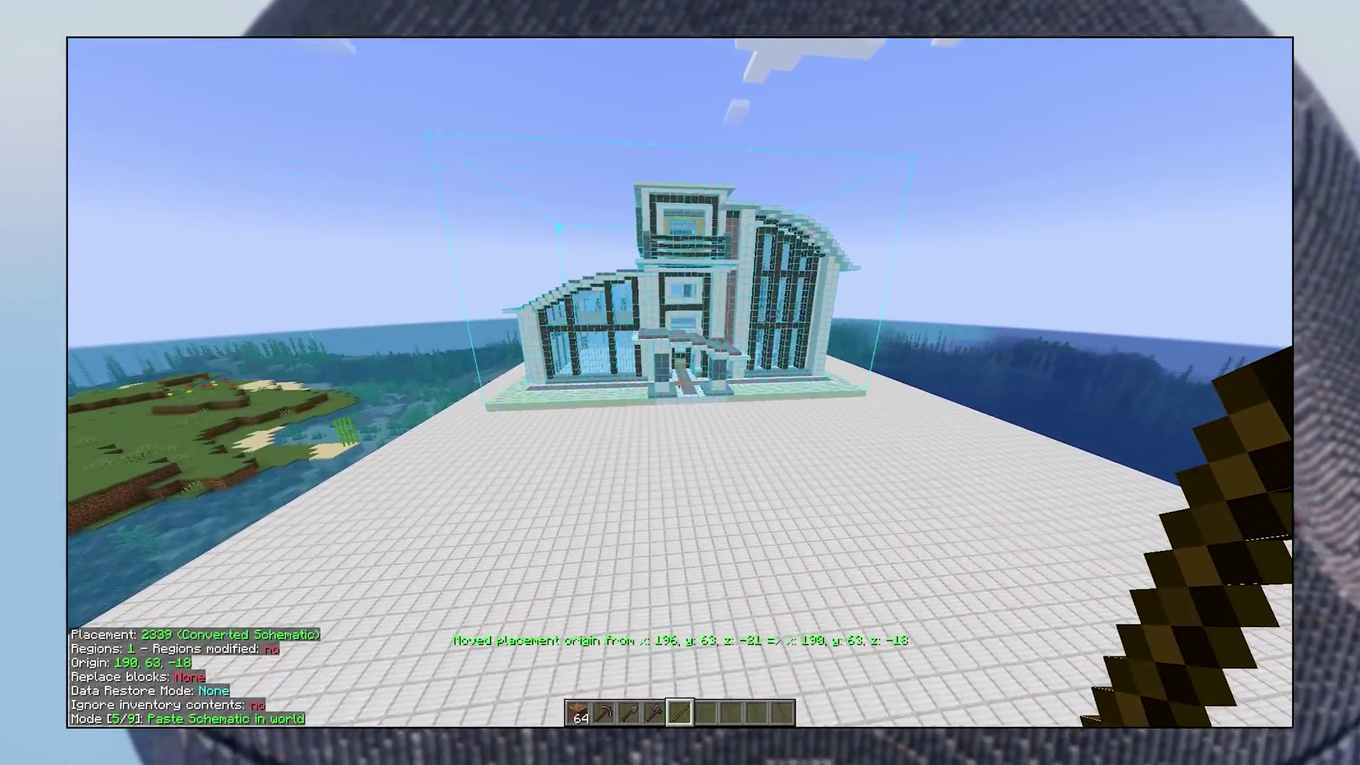
right_click(680, 382)
right_click(680, 383)
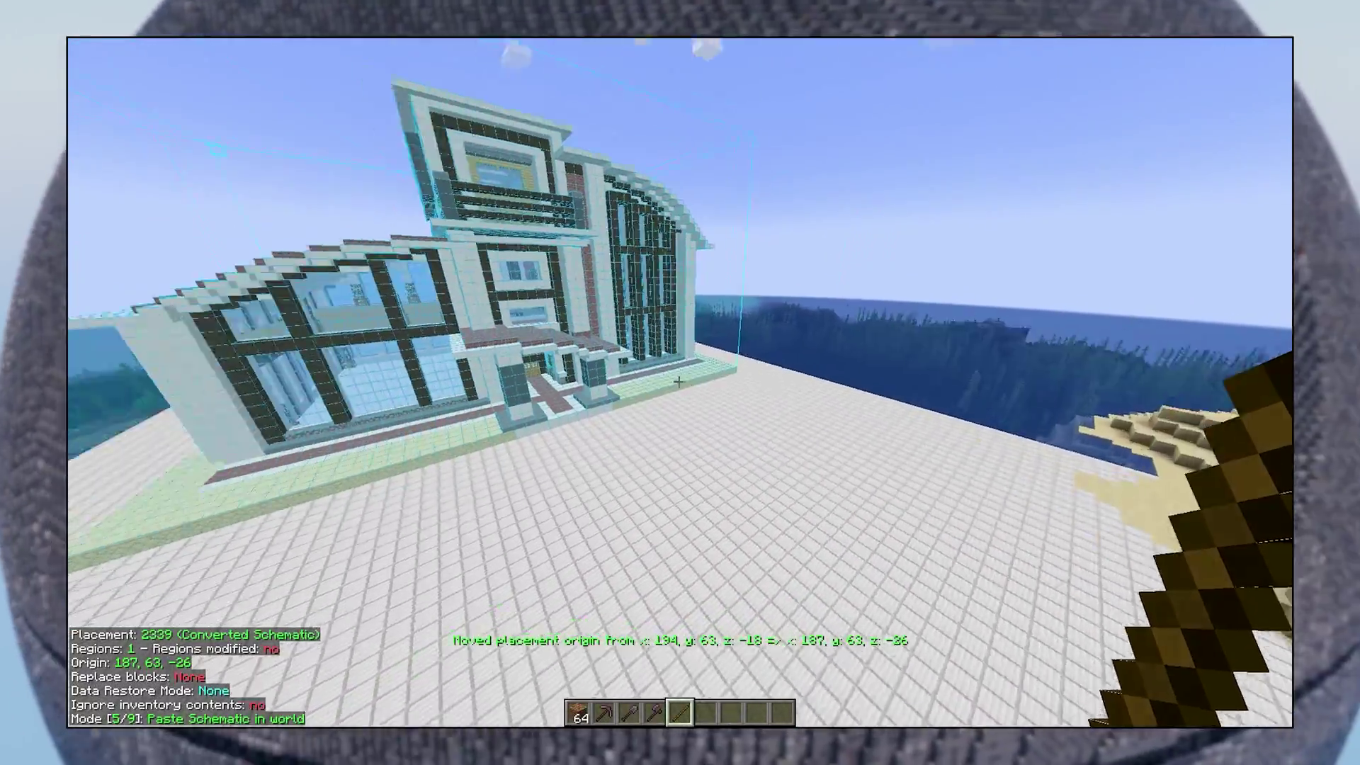
scroll(679, 382, "down", 1)
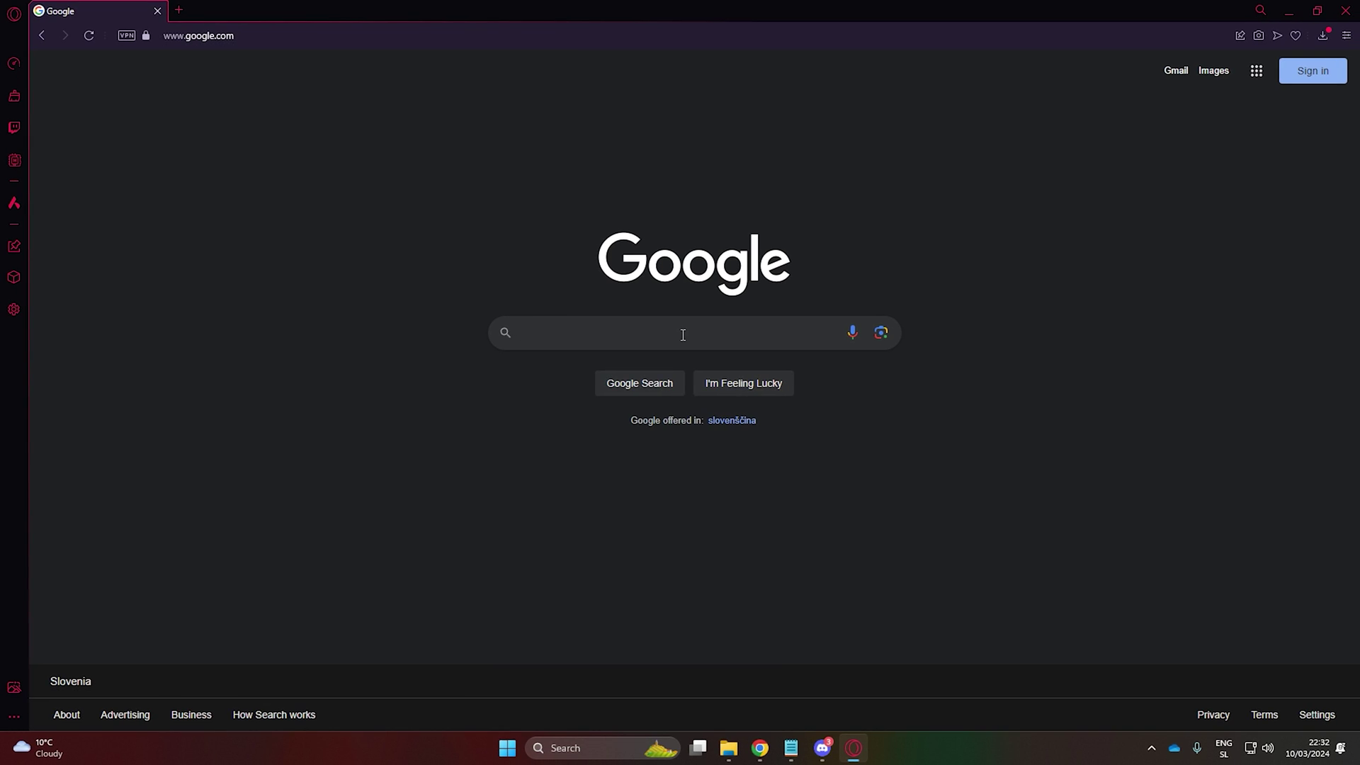
Search Google for multimc, open the official MultiMC website and download the Windows (32/64-bit) version.
type("multimc")
key("Return")
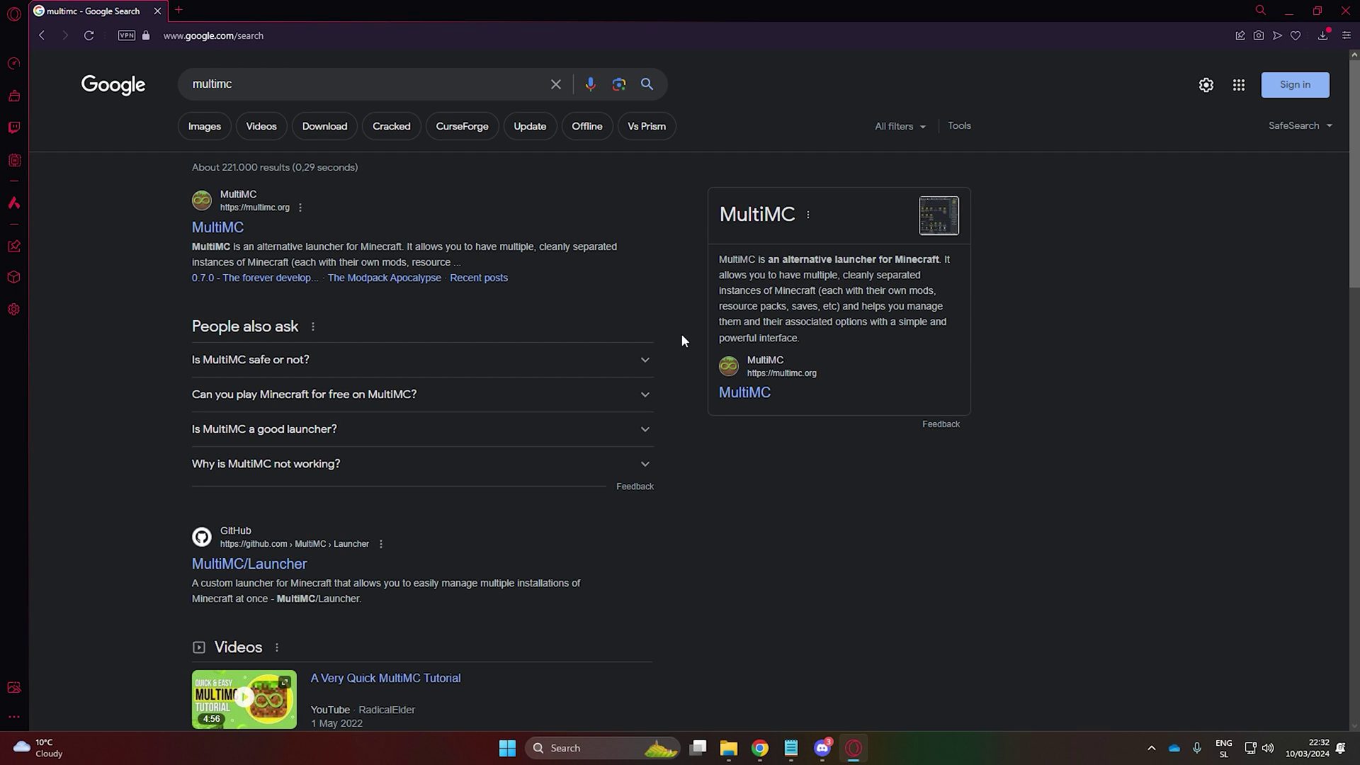
left_click(222, 229)
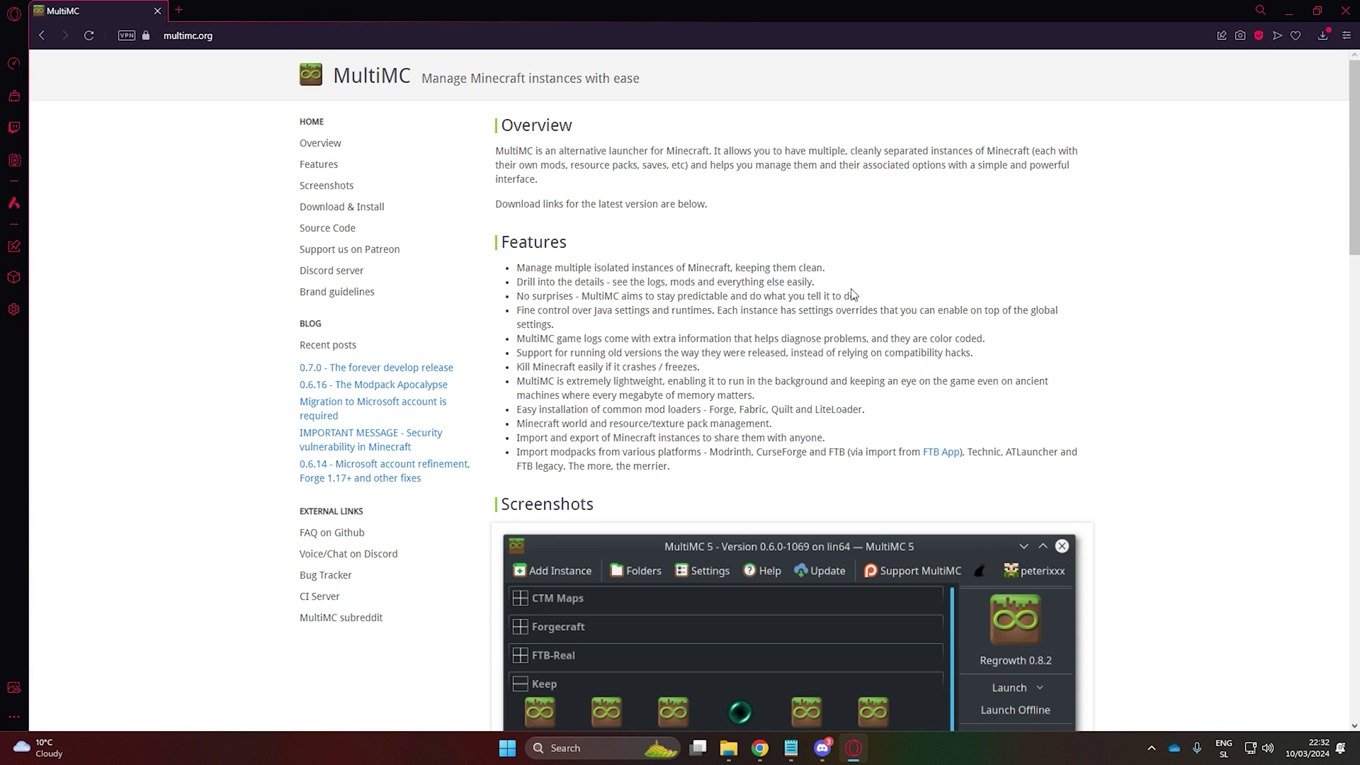
scroll(853, 295, "down", 10)
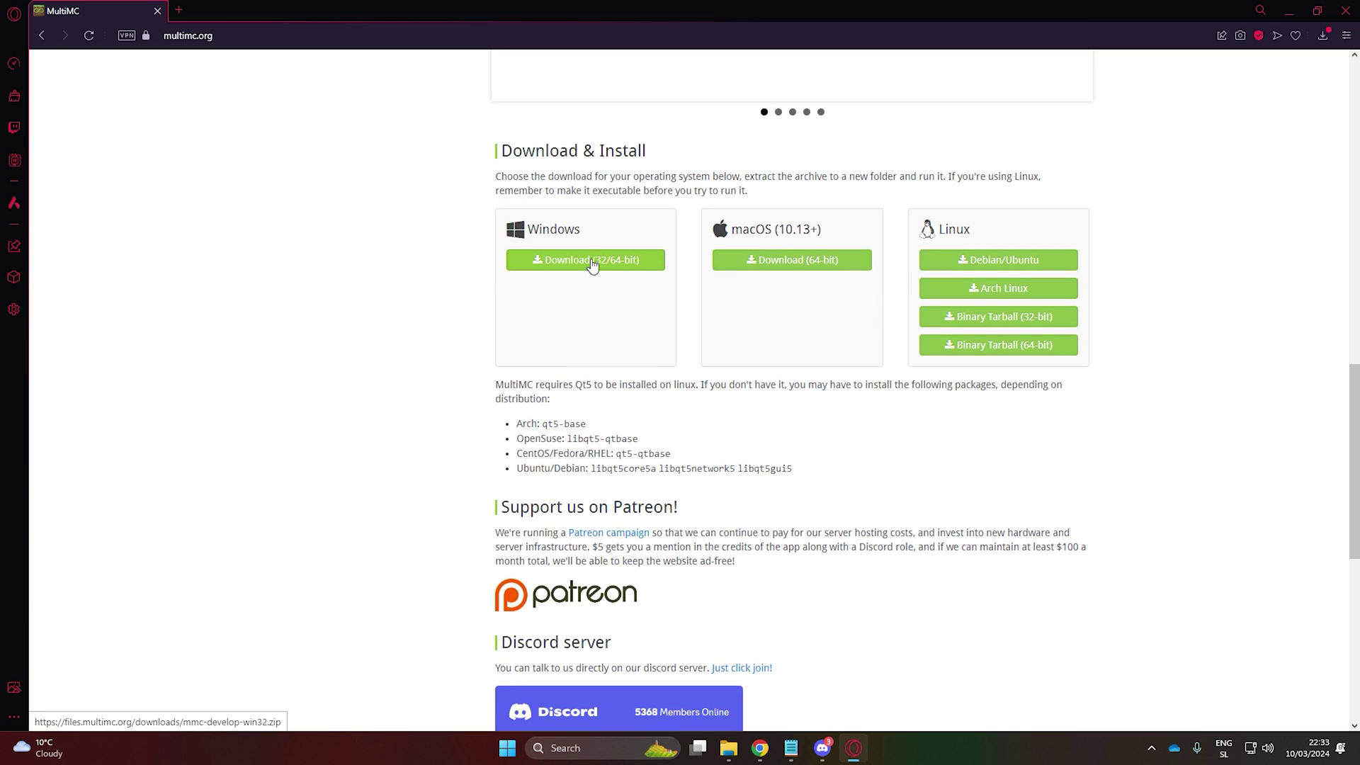
left_click(592, 264)
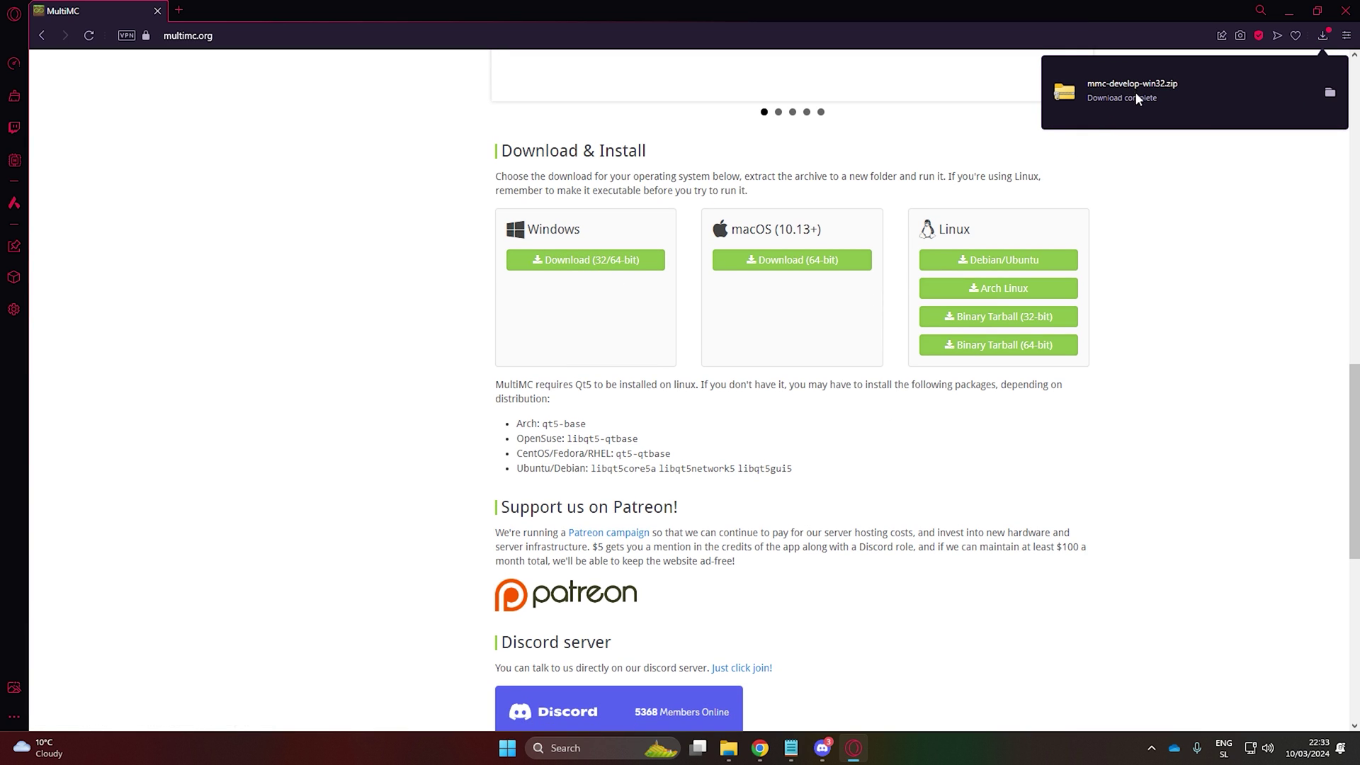
Extract mmc-develop-win32.zip to its own folder inside Minecraft_AutoBuild and delete the zip archive.
left_click(729, 751)
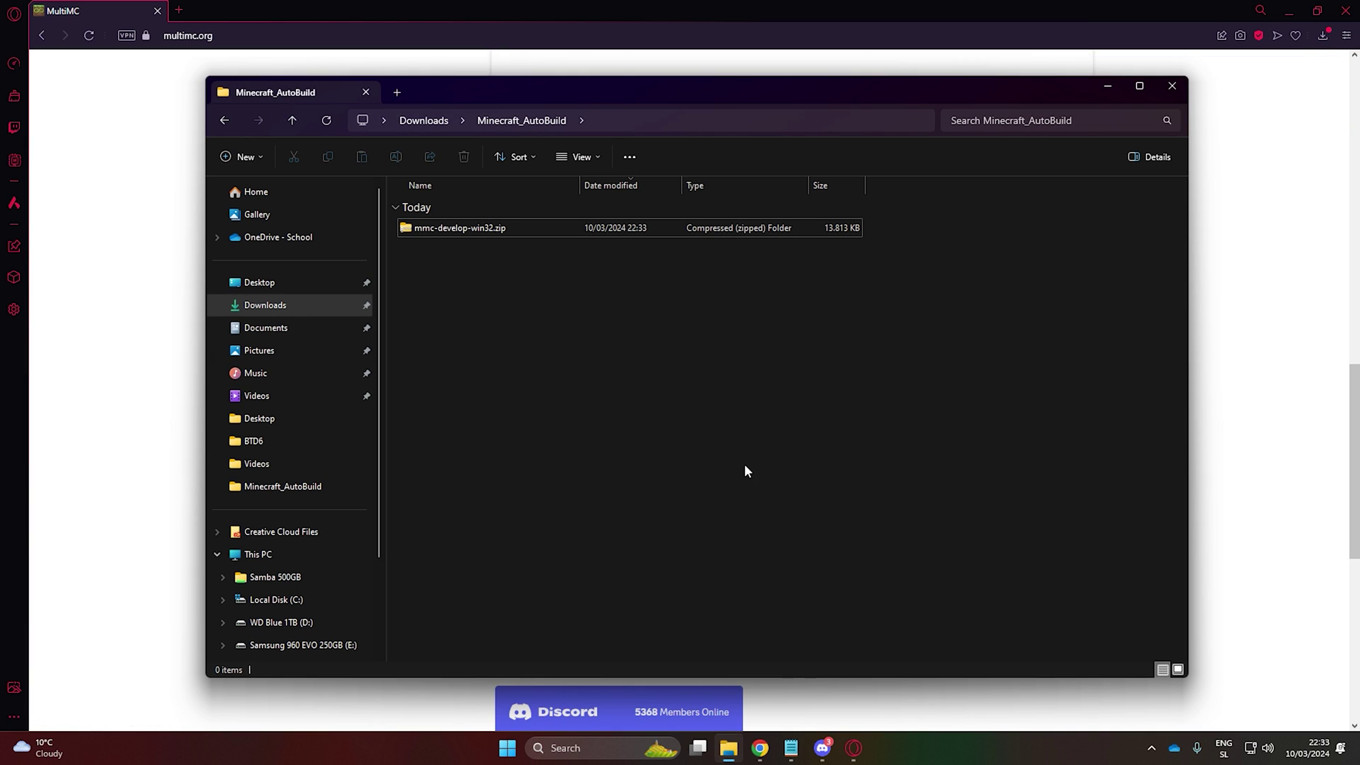
right_click(815, 228)
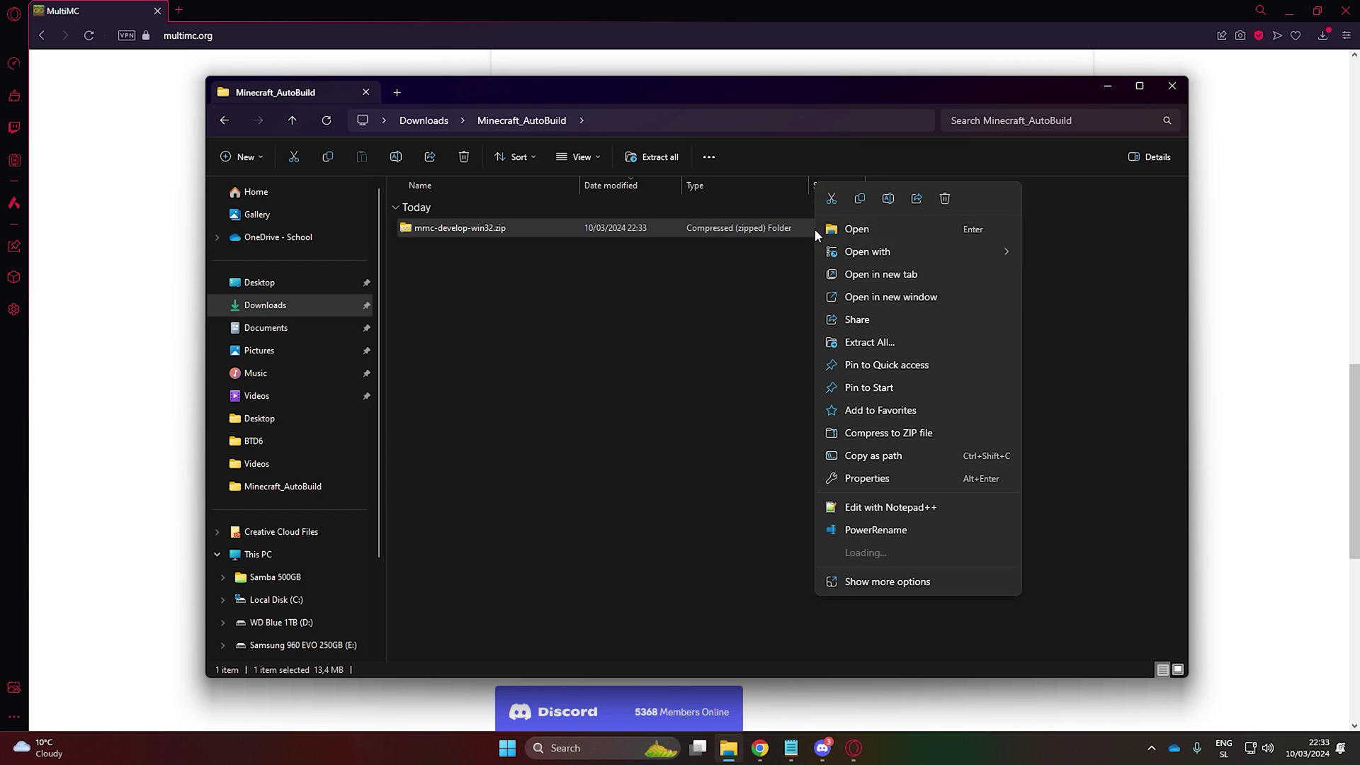
mouse_move(972, 555)
left_click(1150, 600)
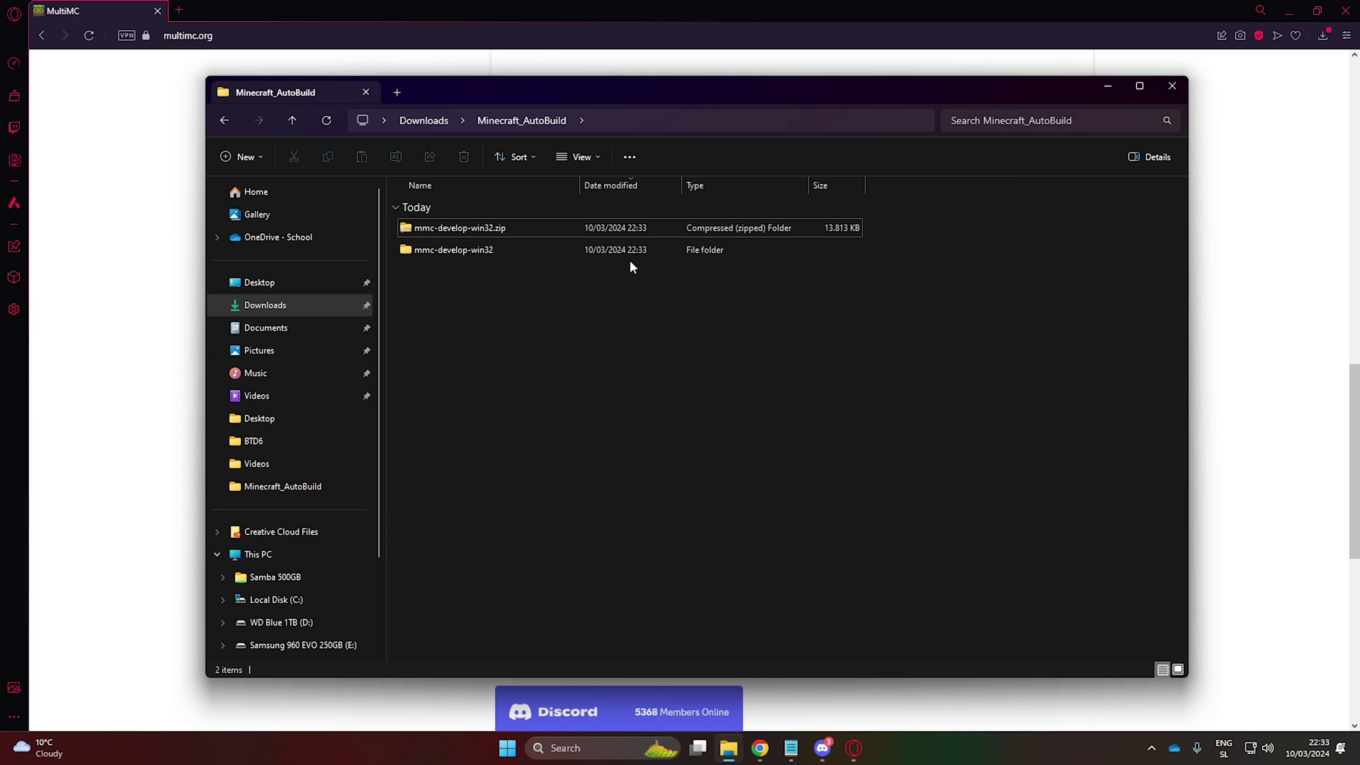
left_click(626, 230)
key("Delete")
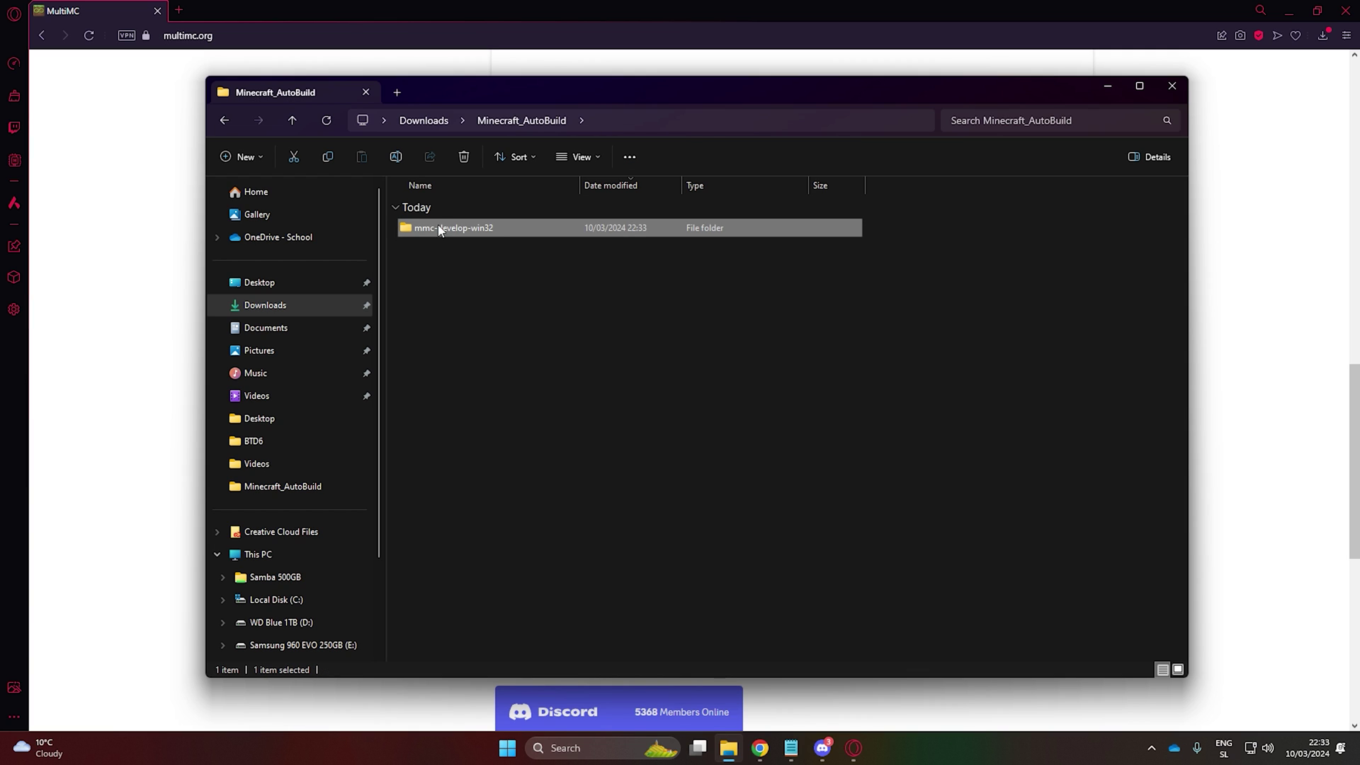
Create a desktop shortcut to MultiMC.exe from the MultiMC folder inside the extracted mmc-develop-win32 folder.
double_click(447, 229)
double_click(503, 228)
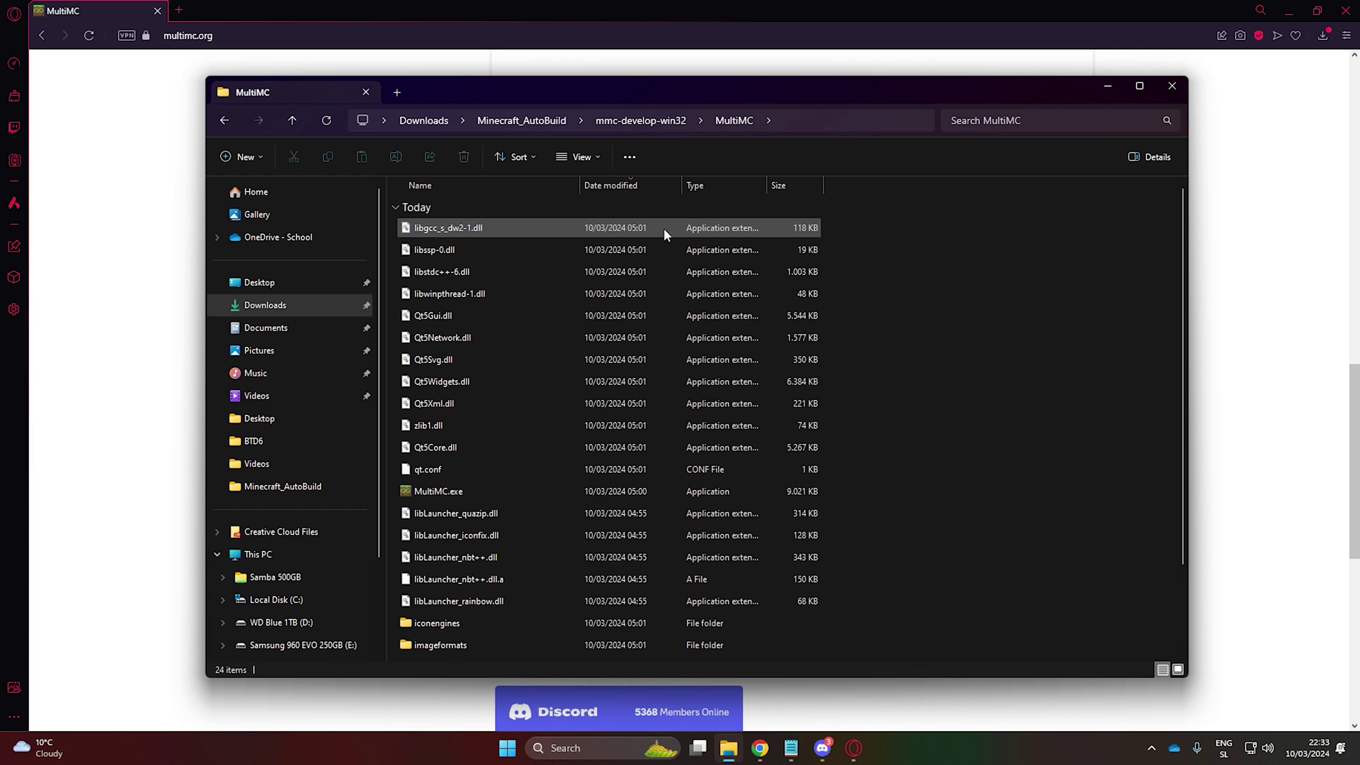
scroll(793, 276, "down", 2)
left_click(507, 389)
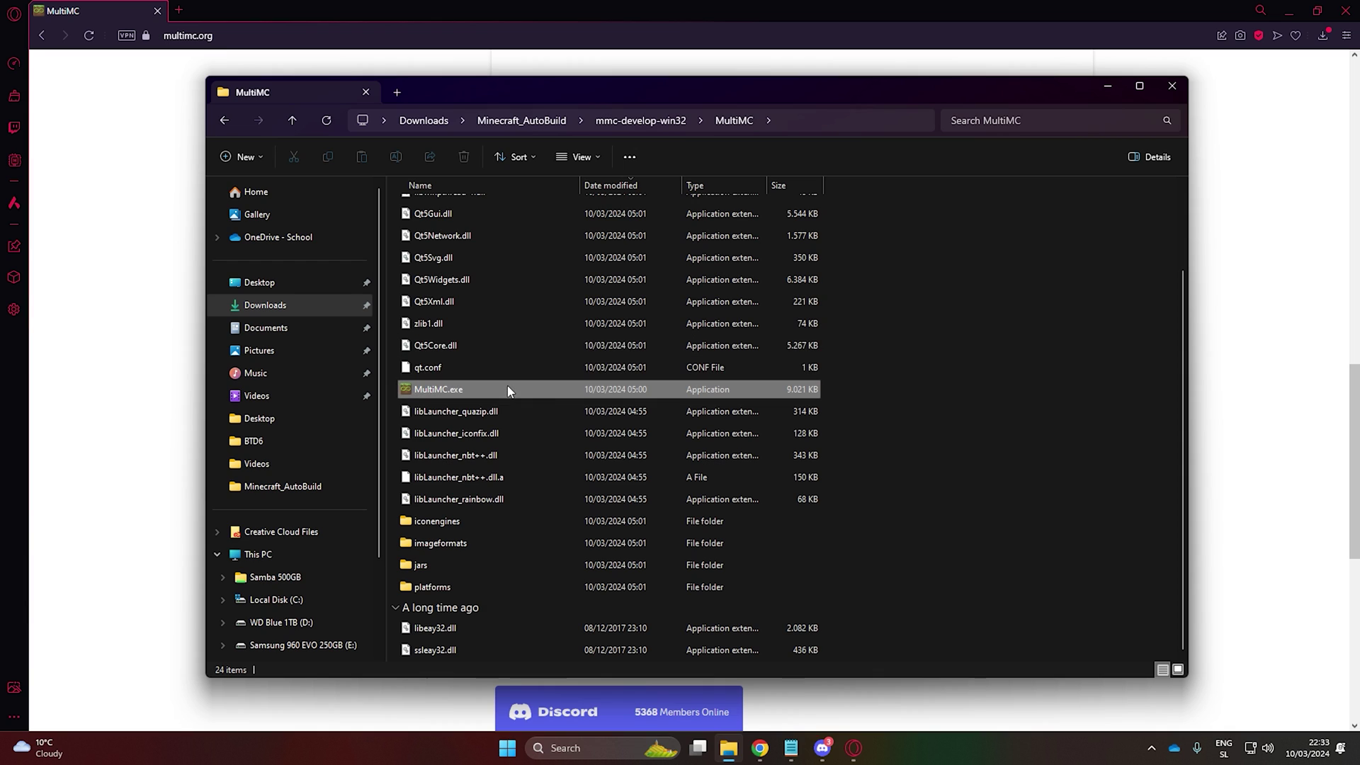
right_click(550, 389)
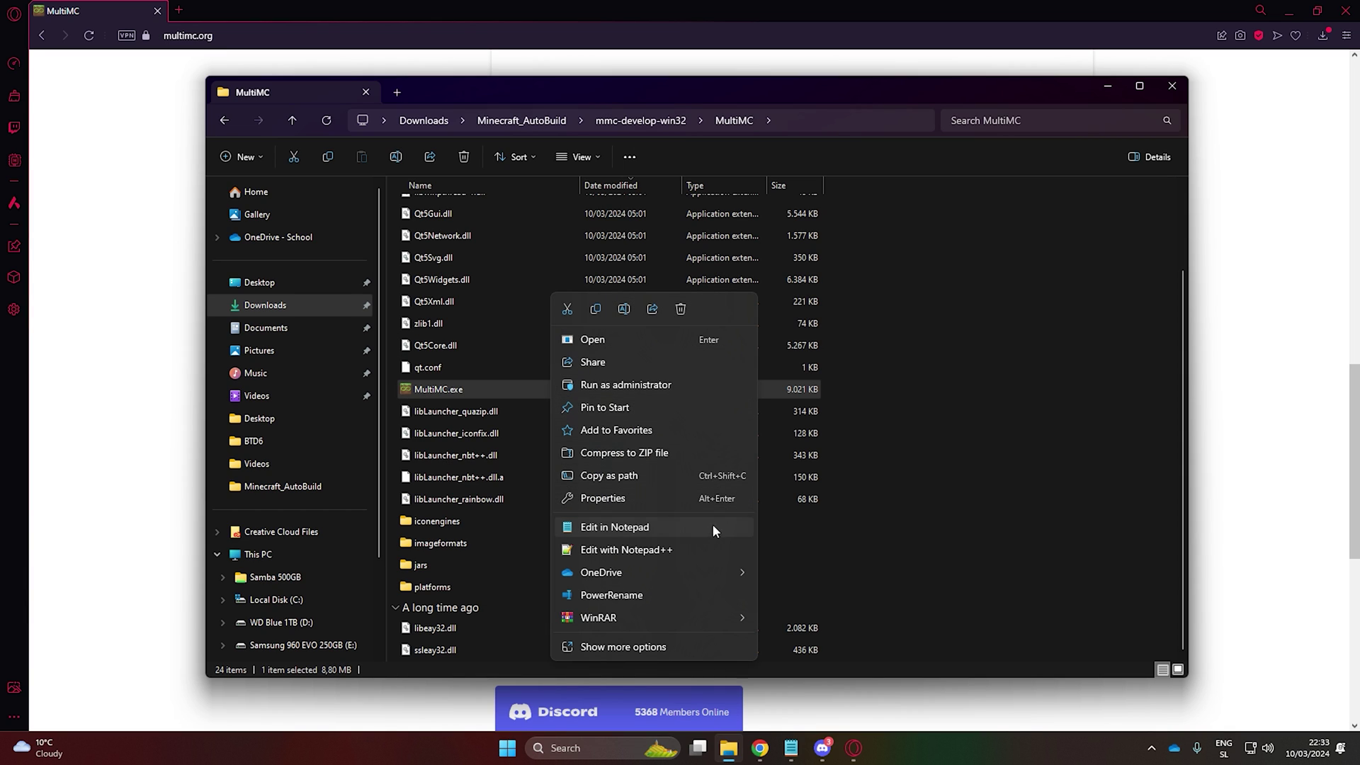
left_click(681, 644)
mouse_move(742, 595)
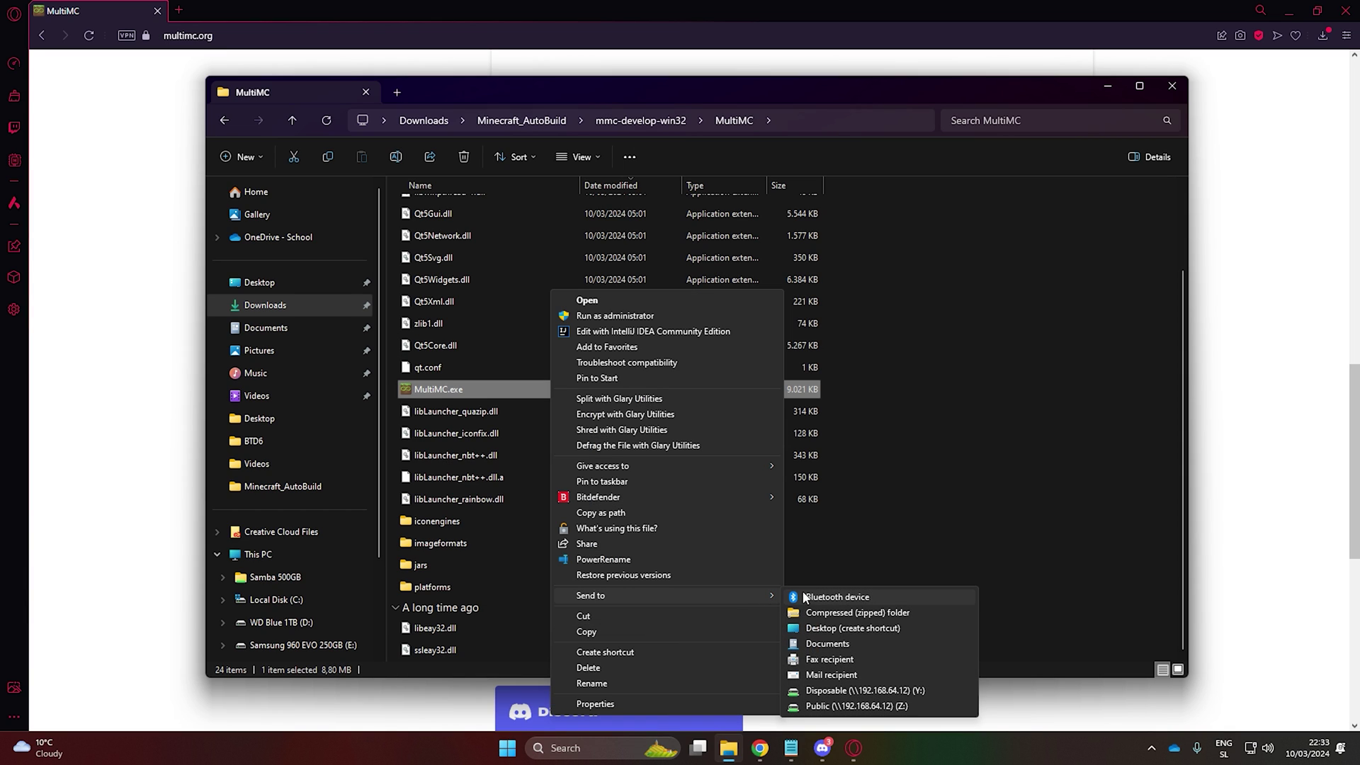
left_click(907, 629)
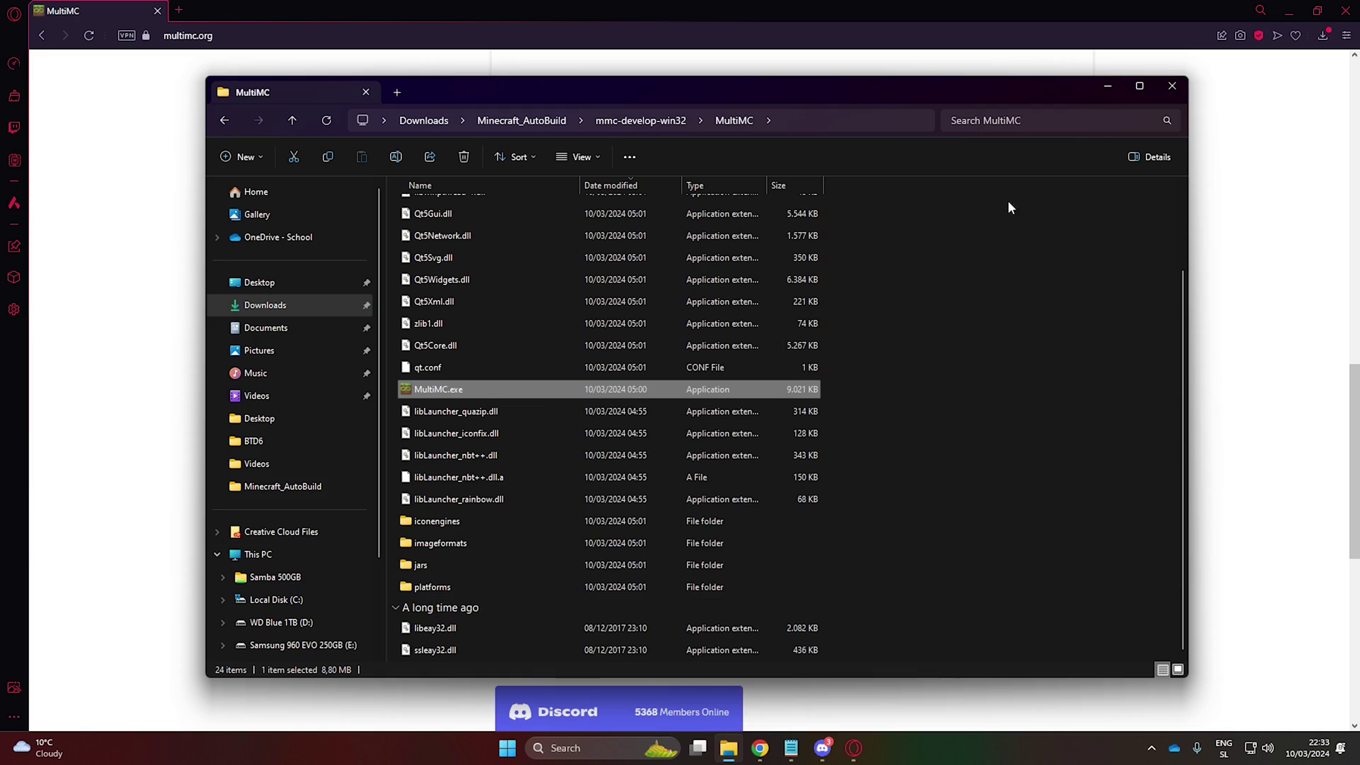
Launch MultiMC from its desktop shortcut and complete the quick setup with American English as the language.
left_click(1108, 85)
left_click(1290, 11)
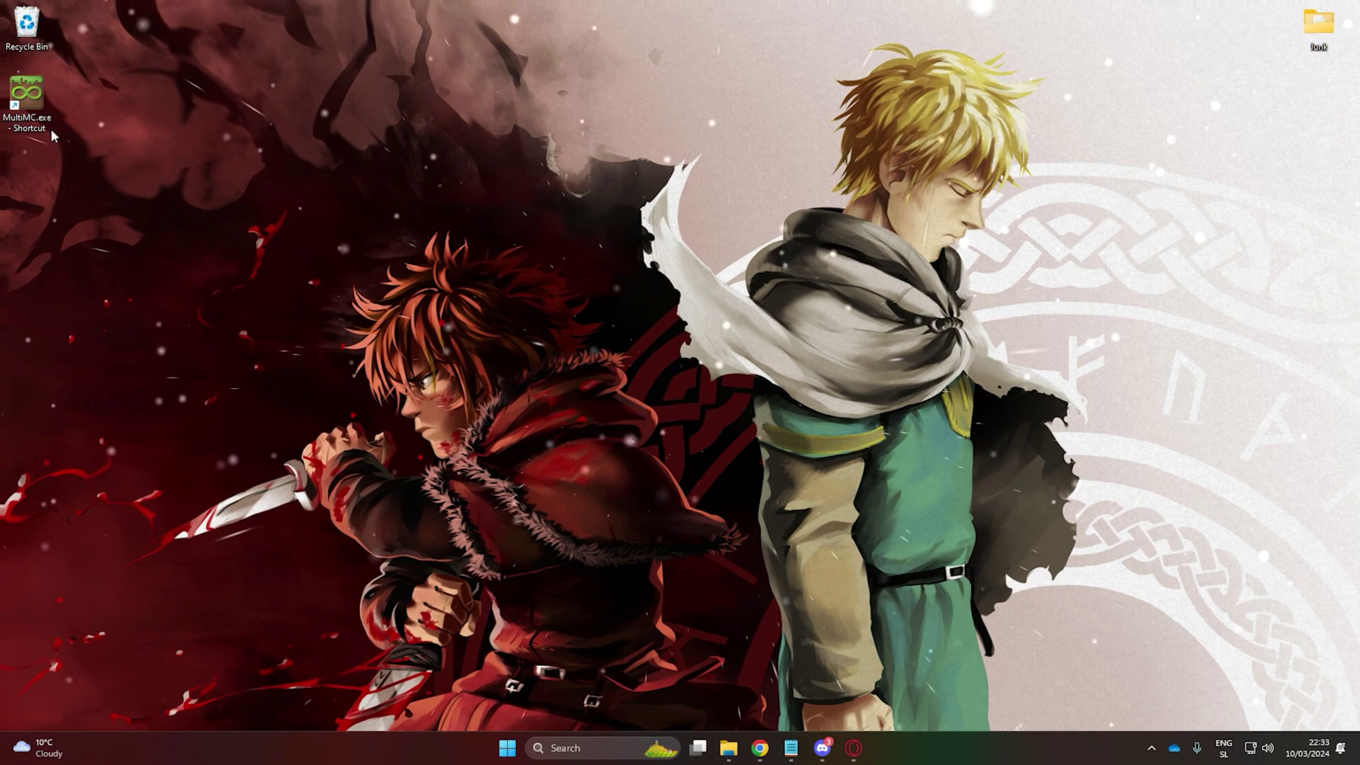
double_click(48, 129)
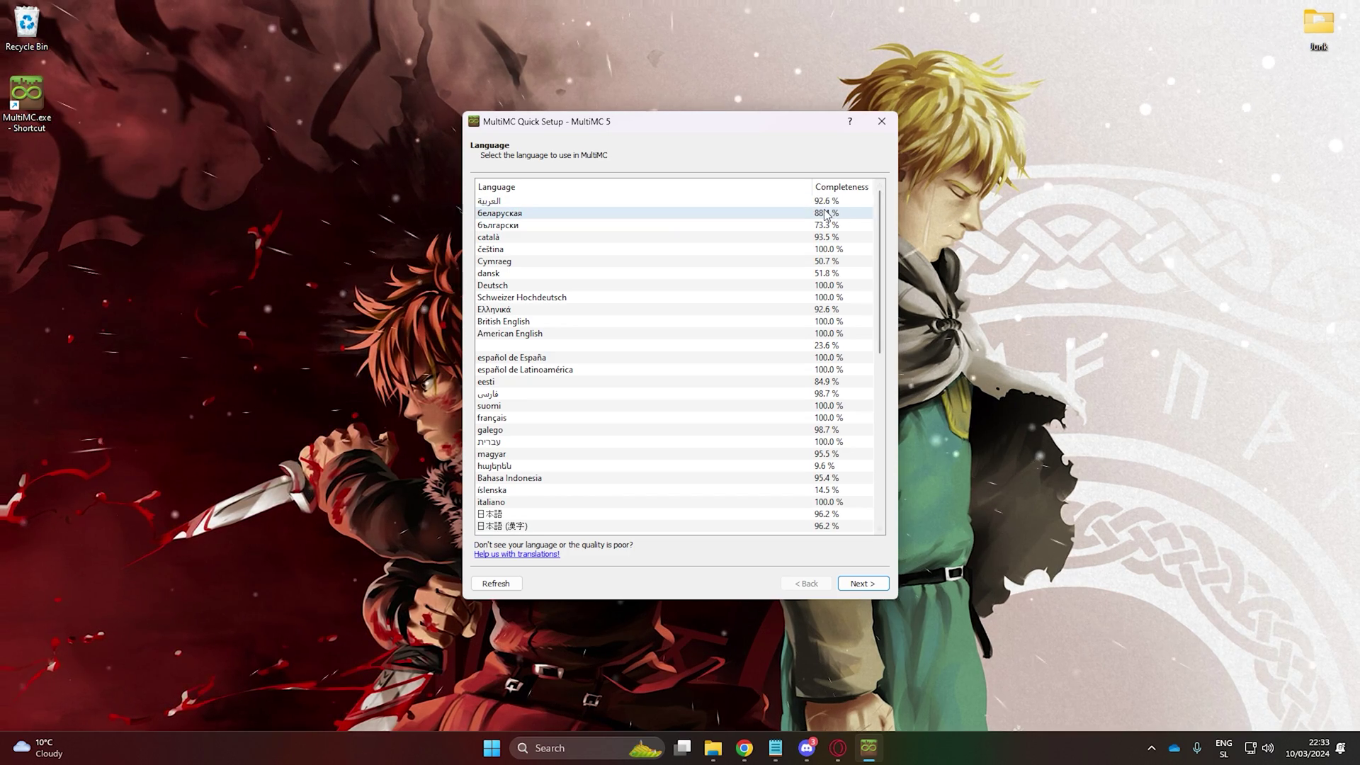
left_click(616, 333)
left_click(868, 588)
left_click(864, 583)
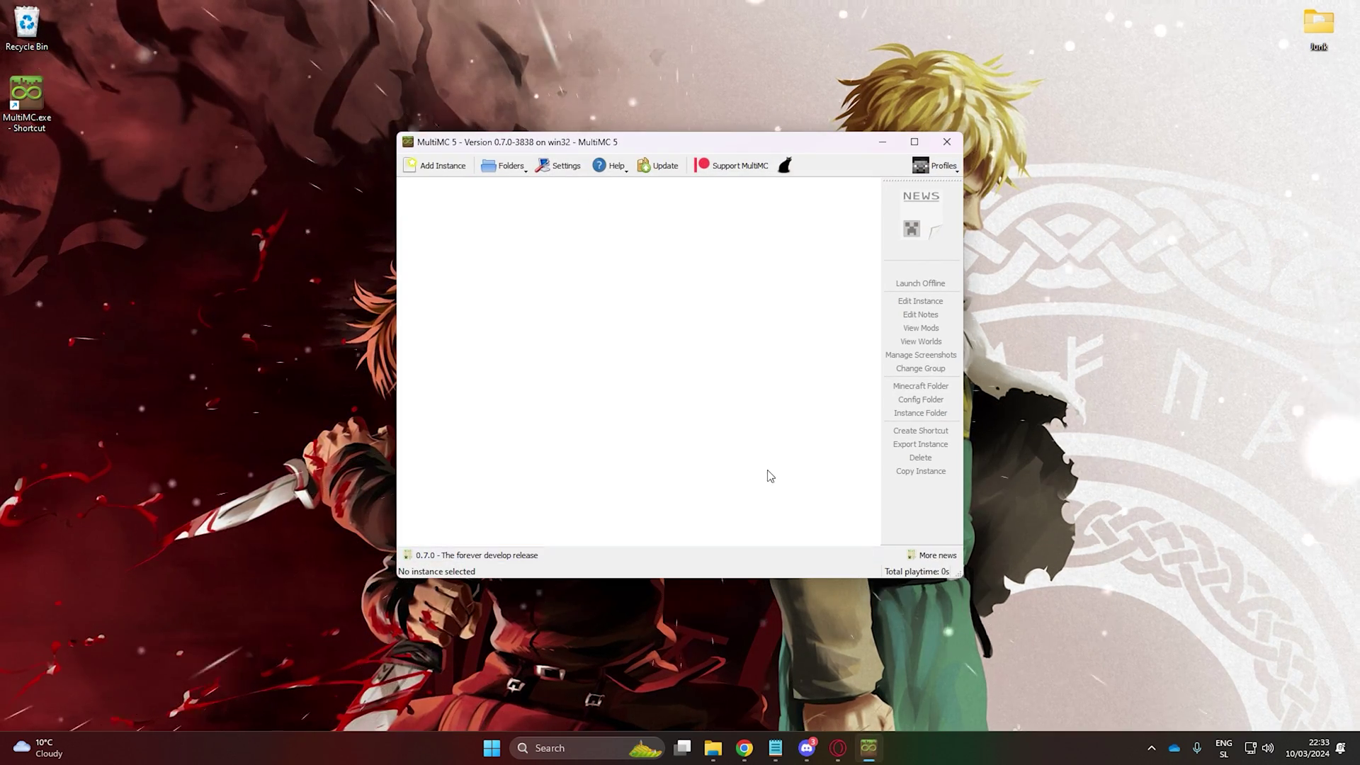
Begin adding a Microsoft account in the account settings, copy the login code and open the linked Microsoft sign-in page.
left_click(934, 166)
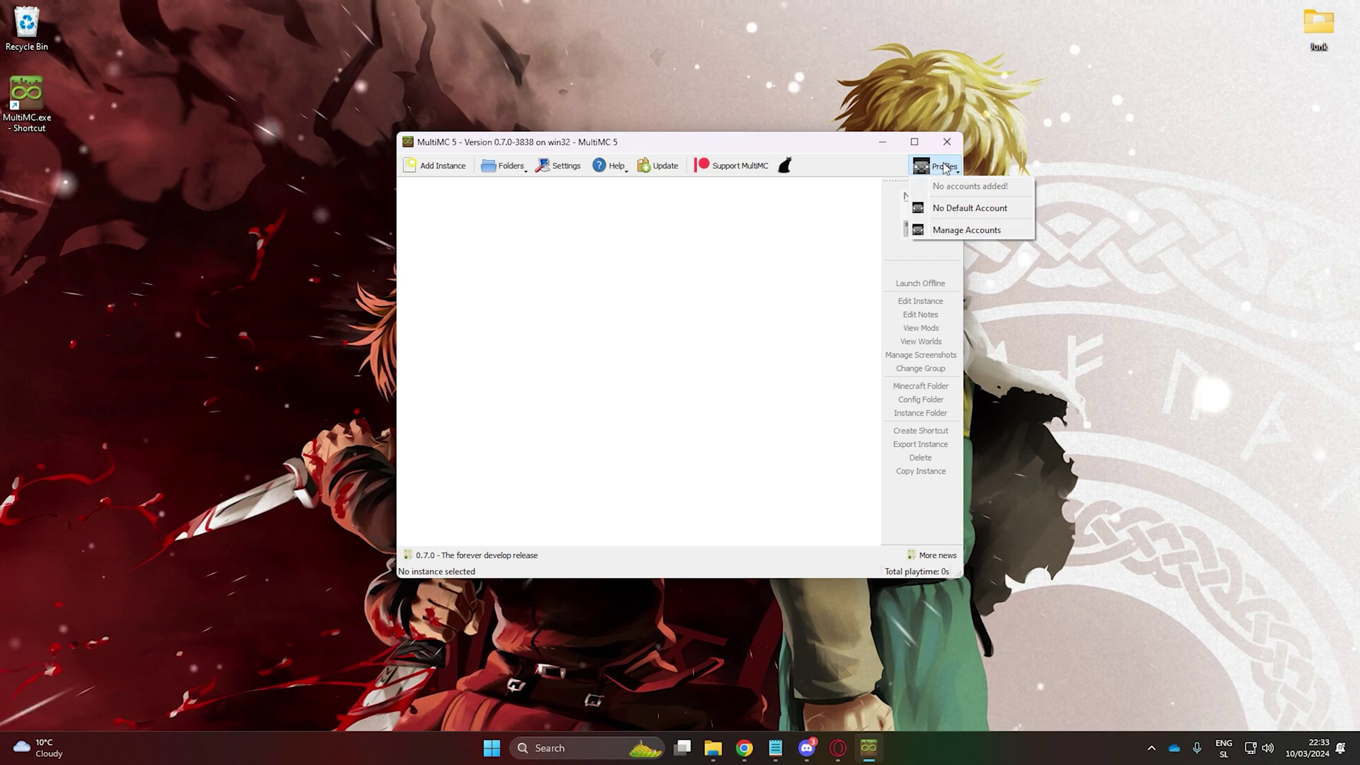
left_click(968, 231)
left_click(854, 147)
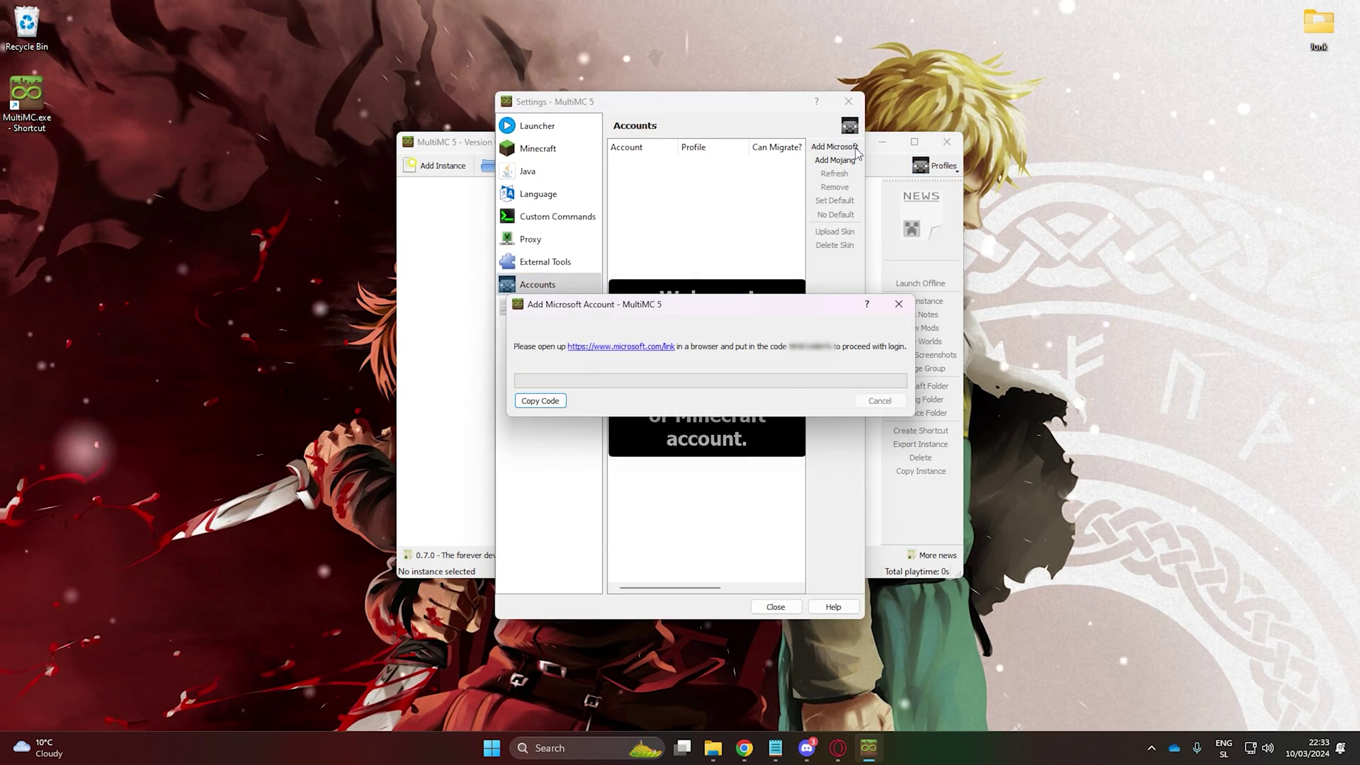
double_click(815, 347)
right_click(816, 347)
left_click(842, 355)
left_click(641, 347)
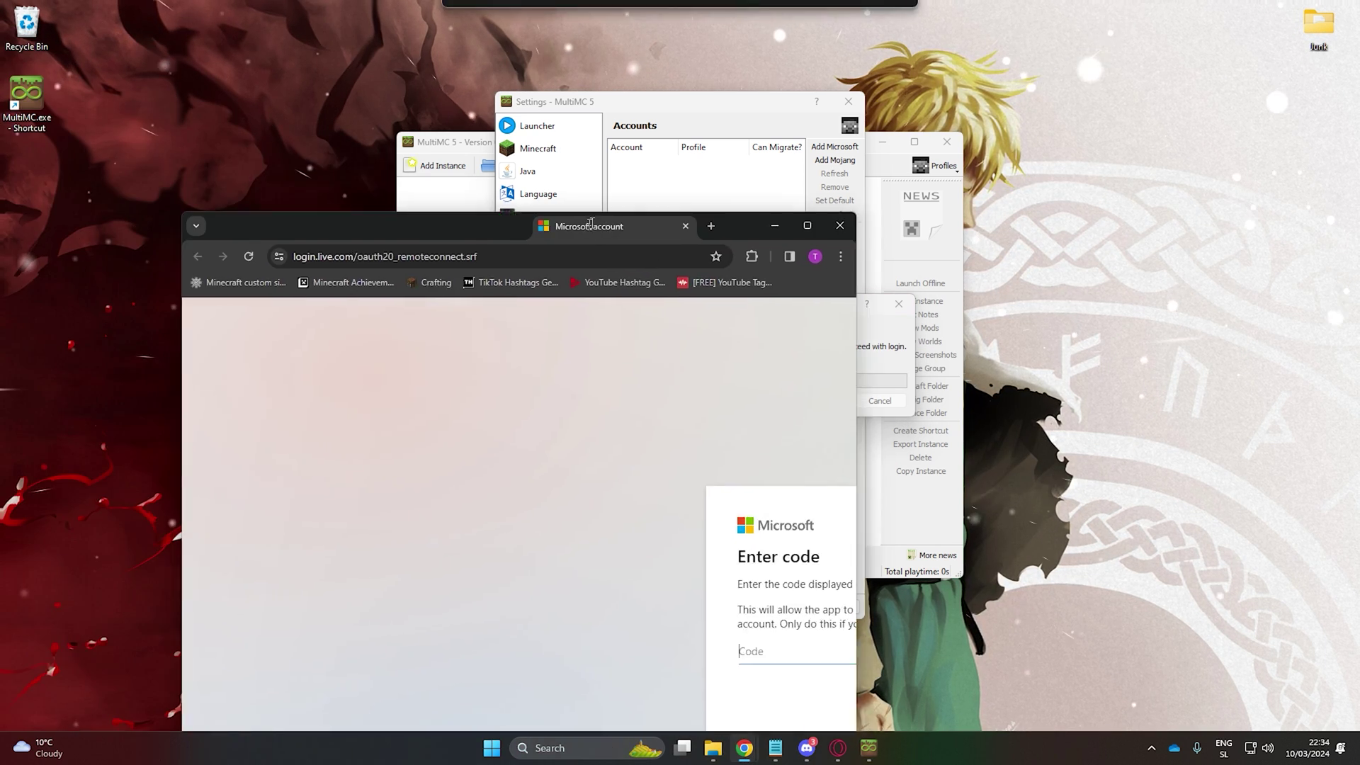
Maximize the browser window and submit the copied login code on the Microsoft code page.
left_click_drag(590, 224, 722, 12)
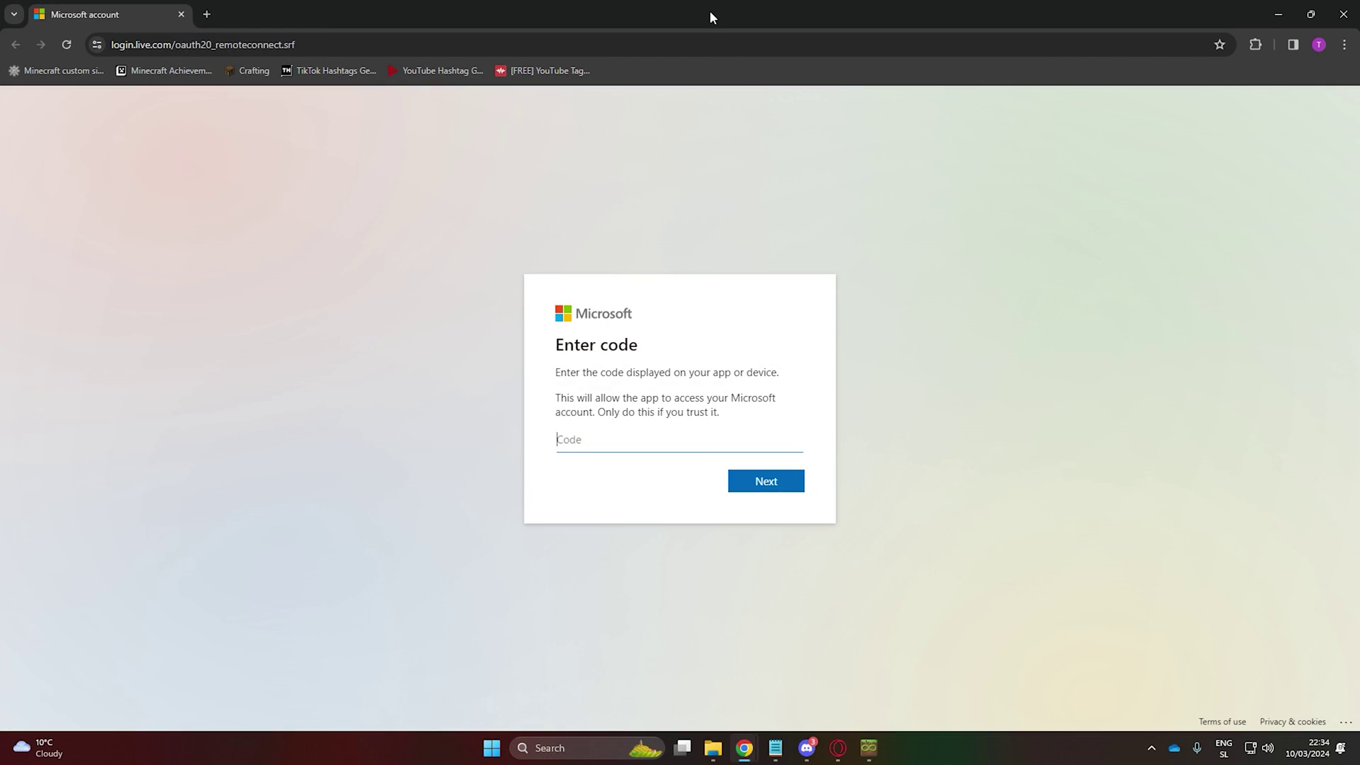
right_click(610, 444)
left_click(668, 262)
left_click(774, 483)
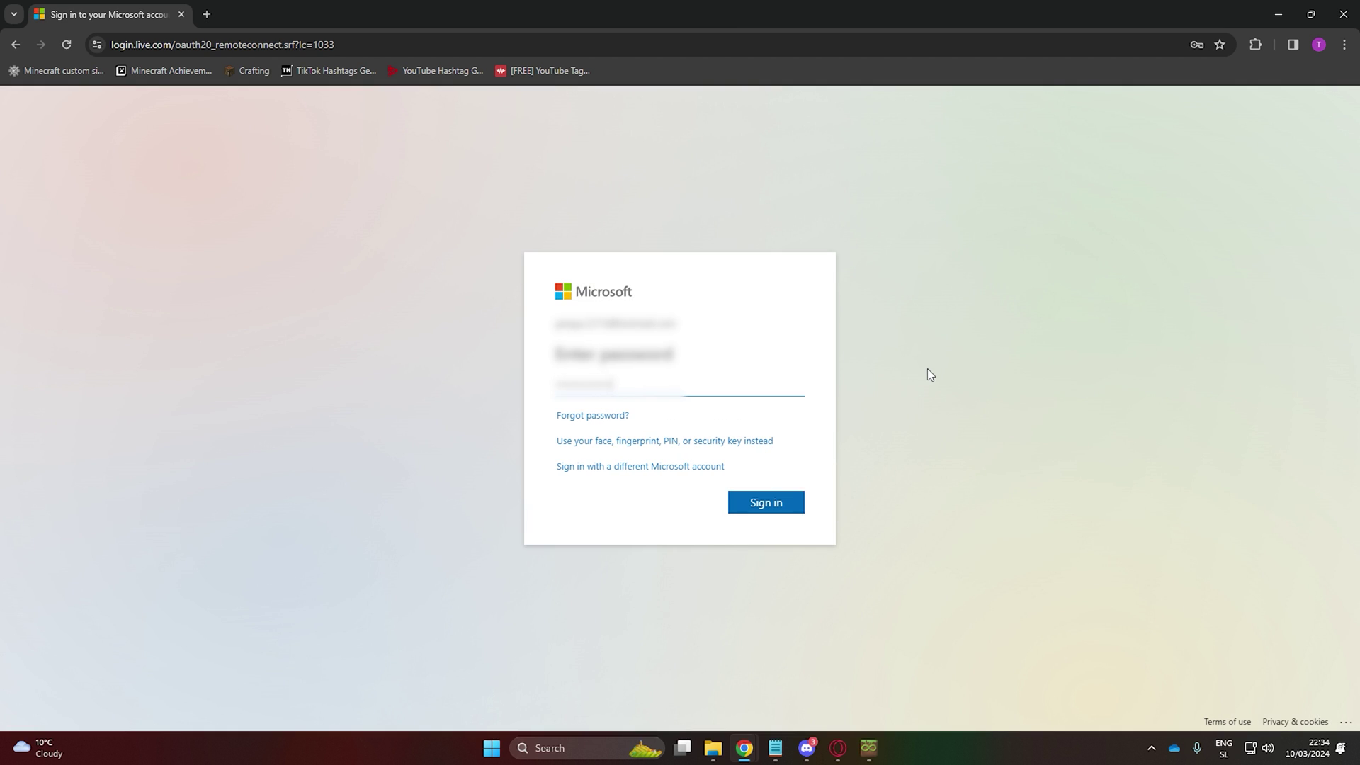
Sign in with the Microsoft account password, and close the browser and the account settings.
type("••")
key("Return")
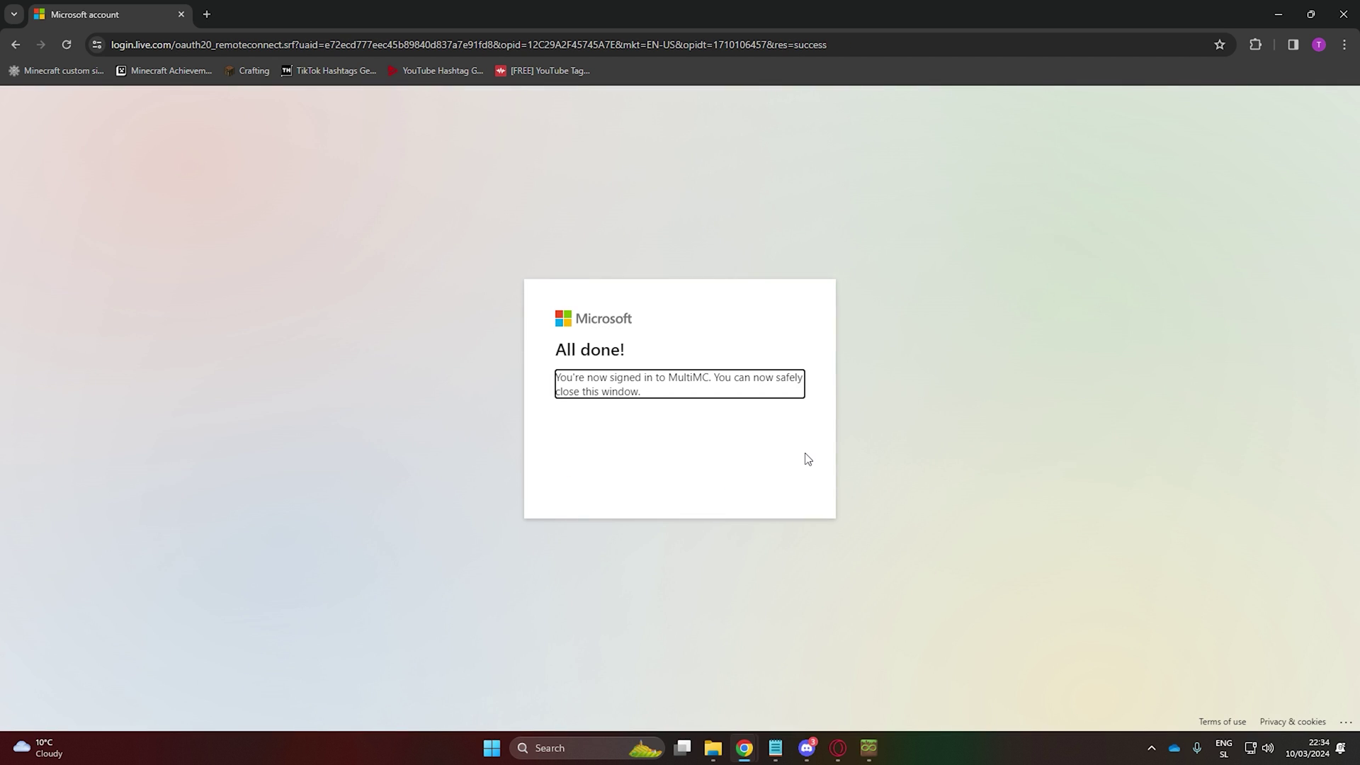
left_click(1351, 5)
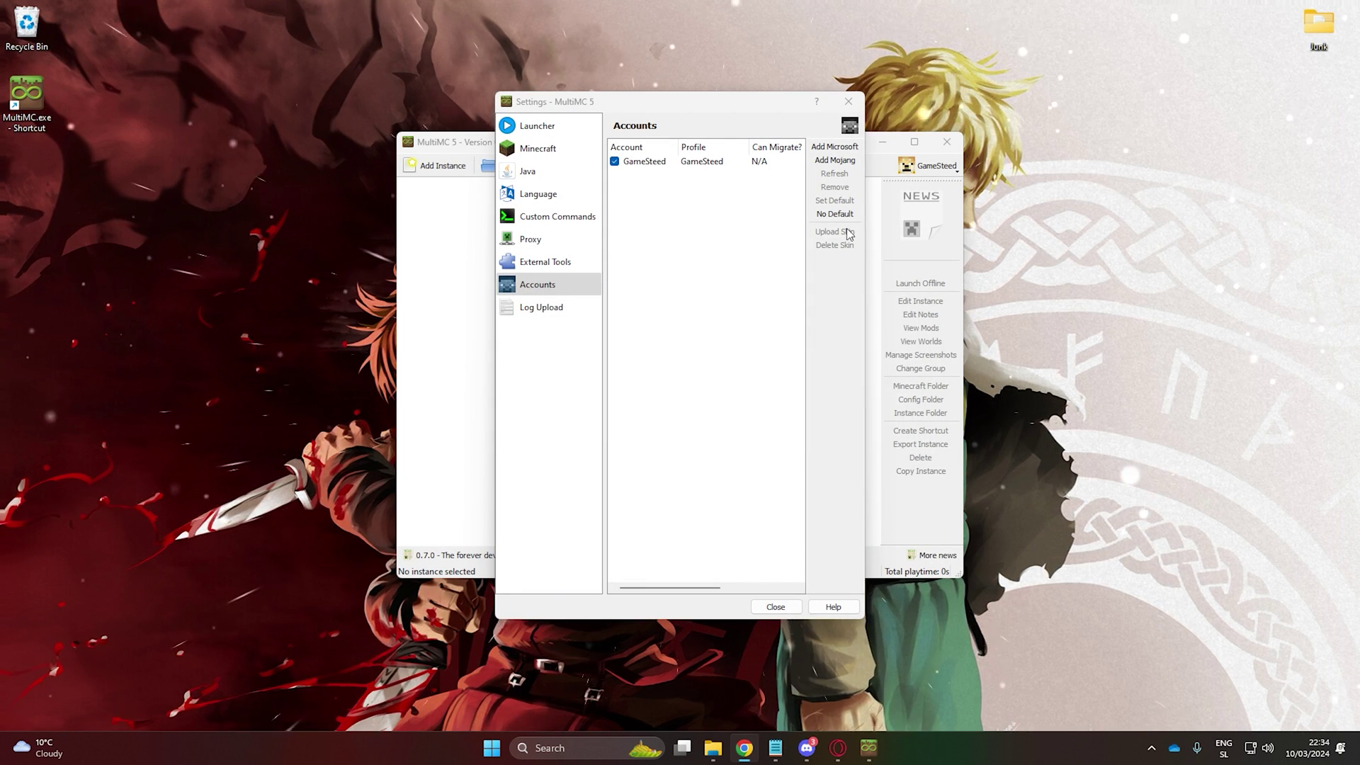
left_click(794, 607)
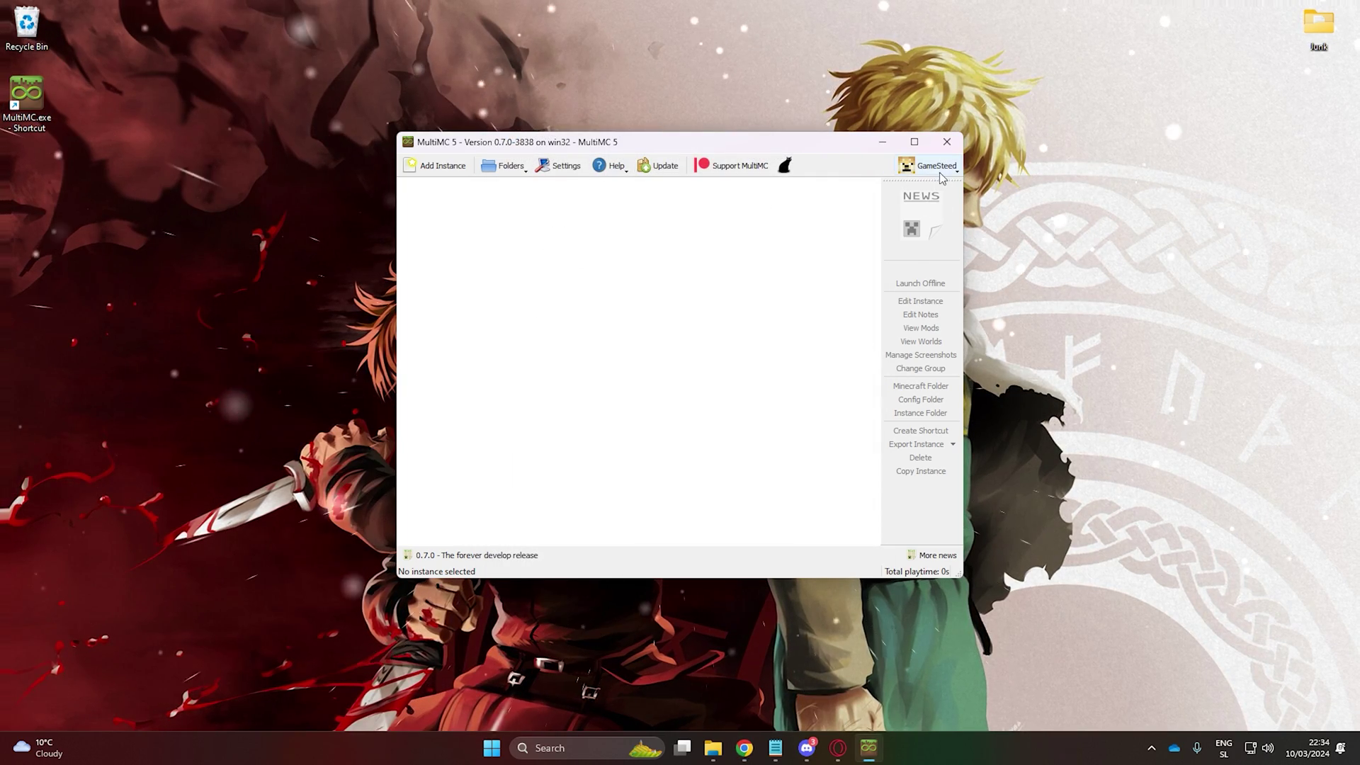
Create a vanilla Minecraft 1.20.4 instance named AutoBuild.
left_click(429, 170)
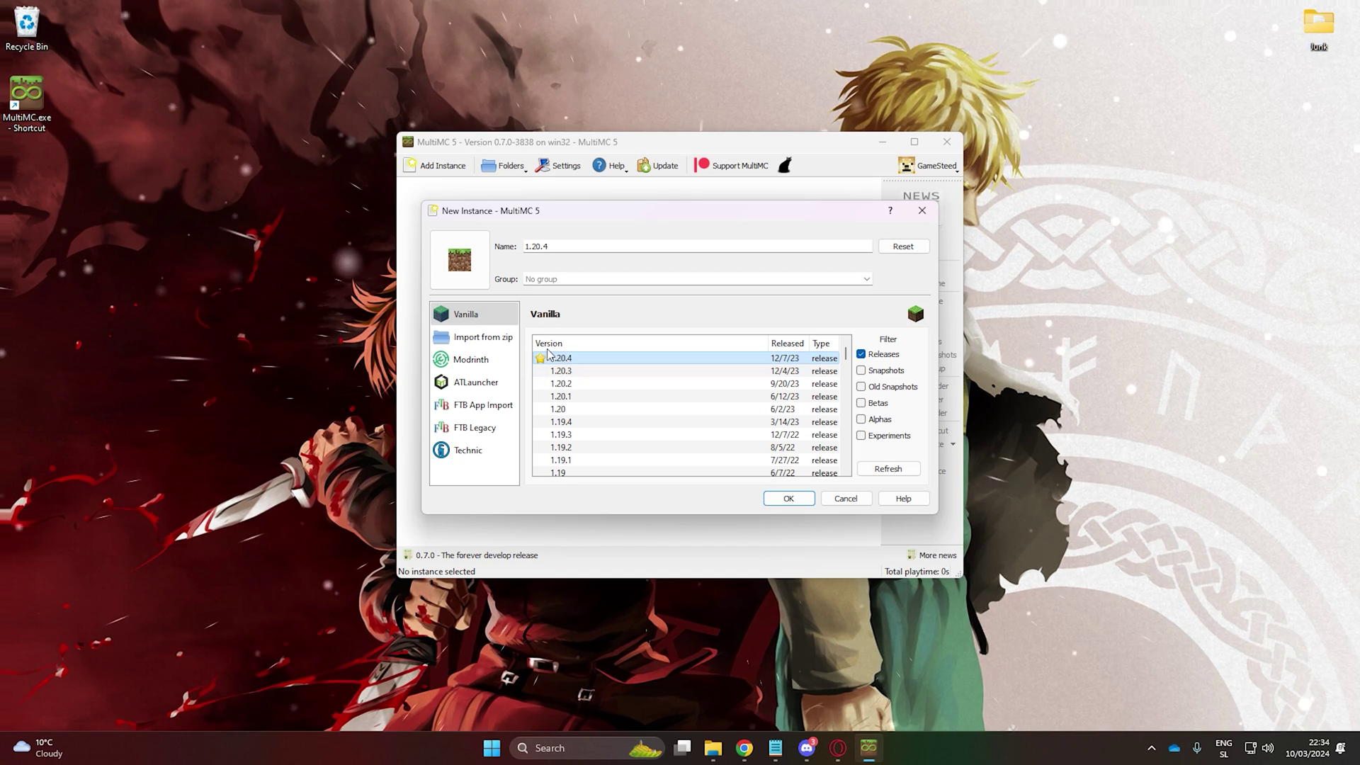
double_click(569, 248)
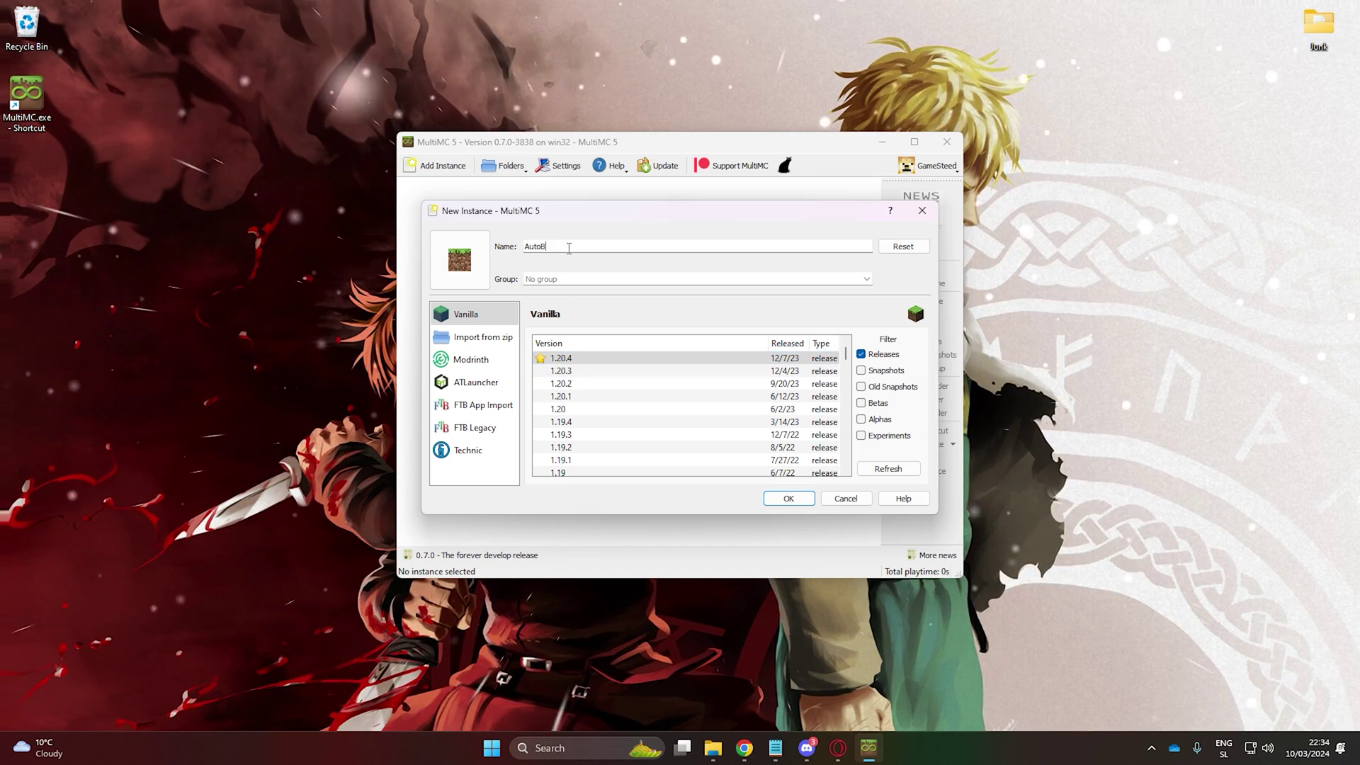
type("AutoBuild")
left_click(784, 499)
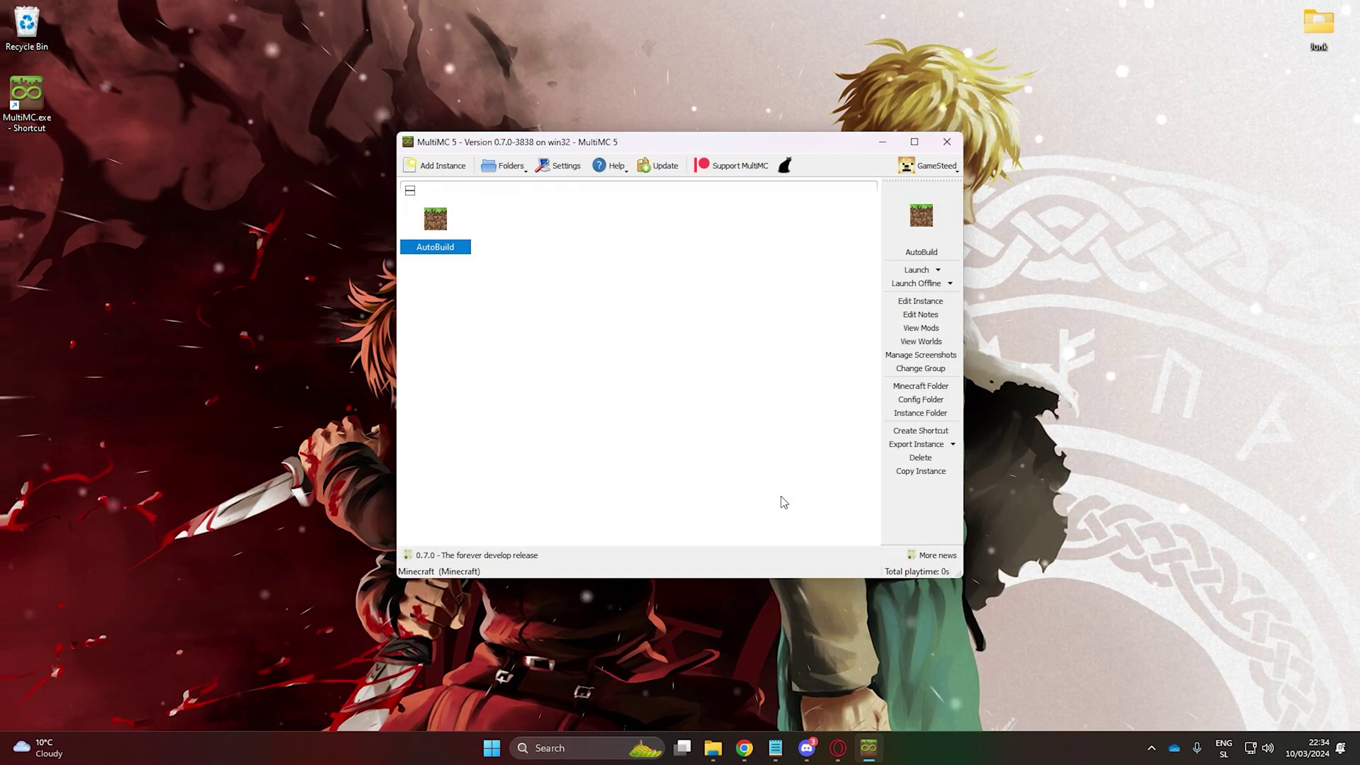
Edit the AutoBuild instance and install Fabric Loader version 0.15.7.
right_click(444, 225)
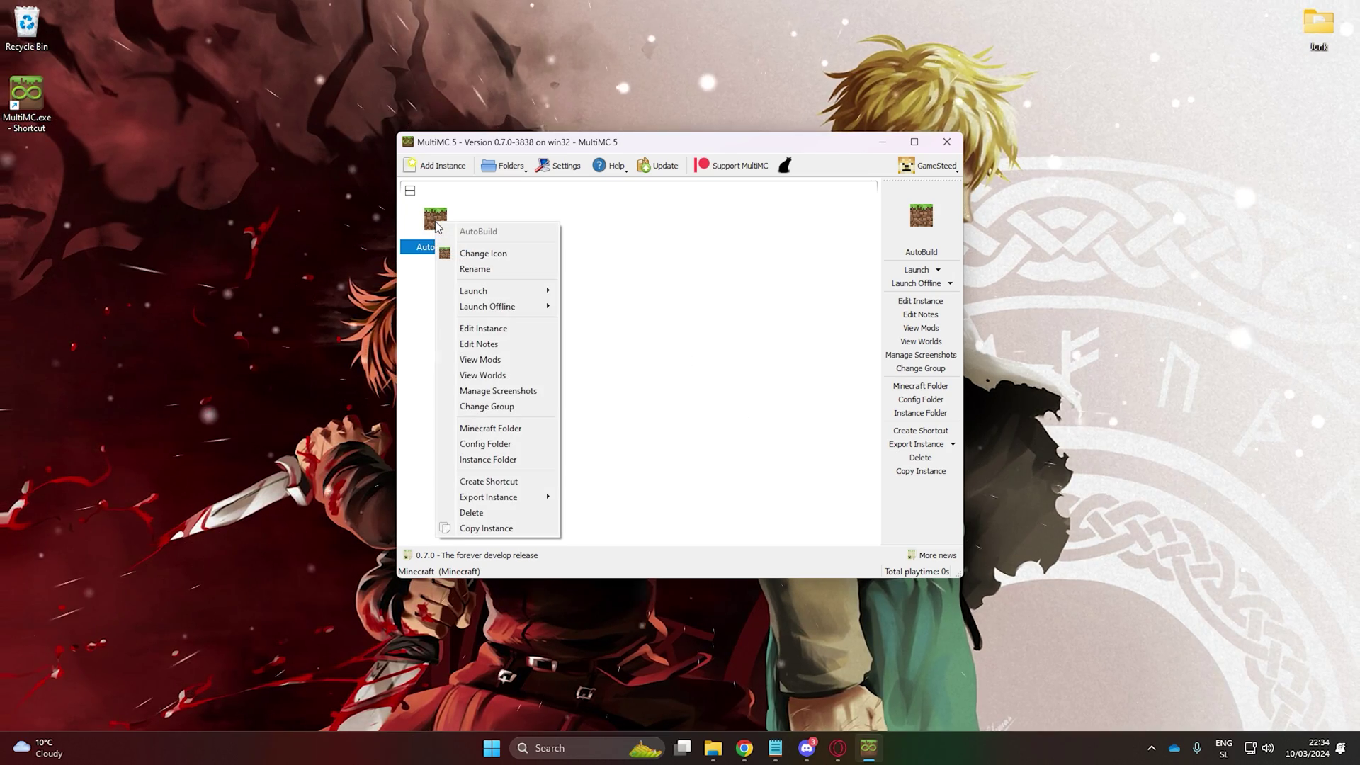
left_click(495, 328)
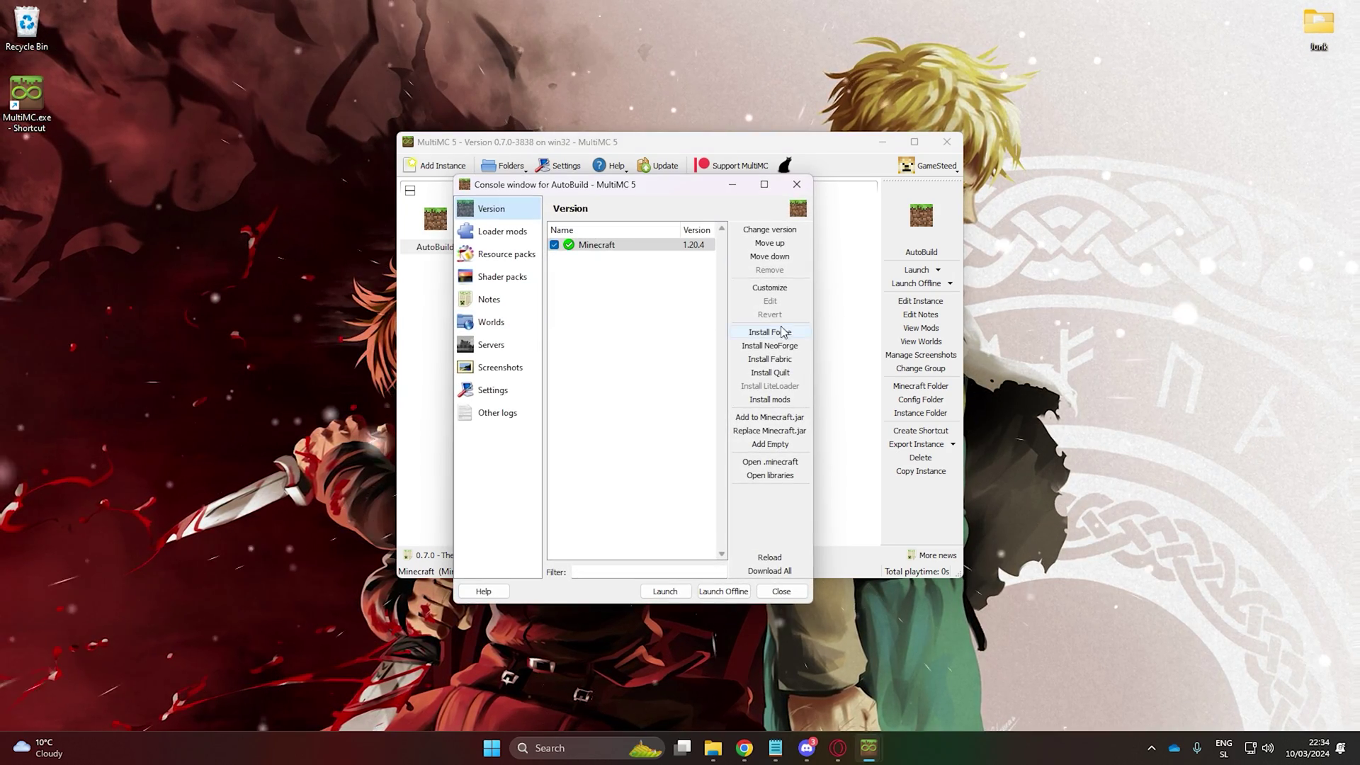
left_click_drag(814, 332, 995, 332)
left_click_drag(721, 184, 677, 153)
left_click(937, 330)
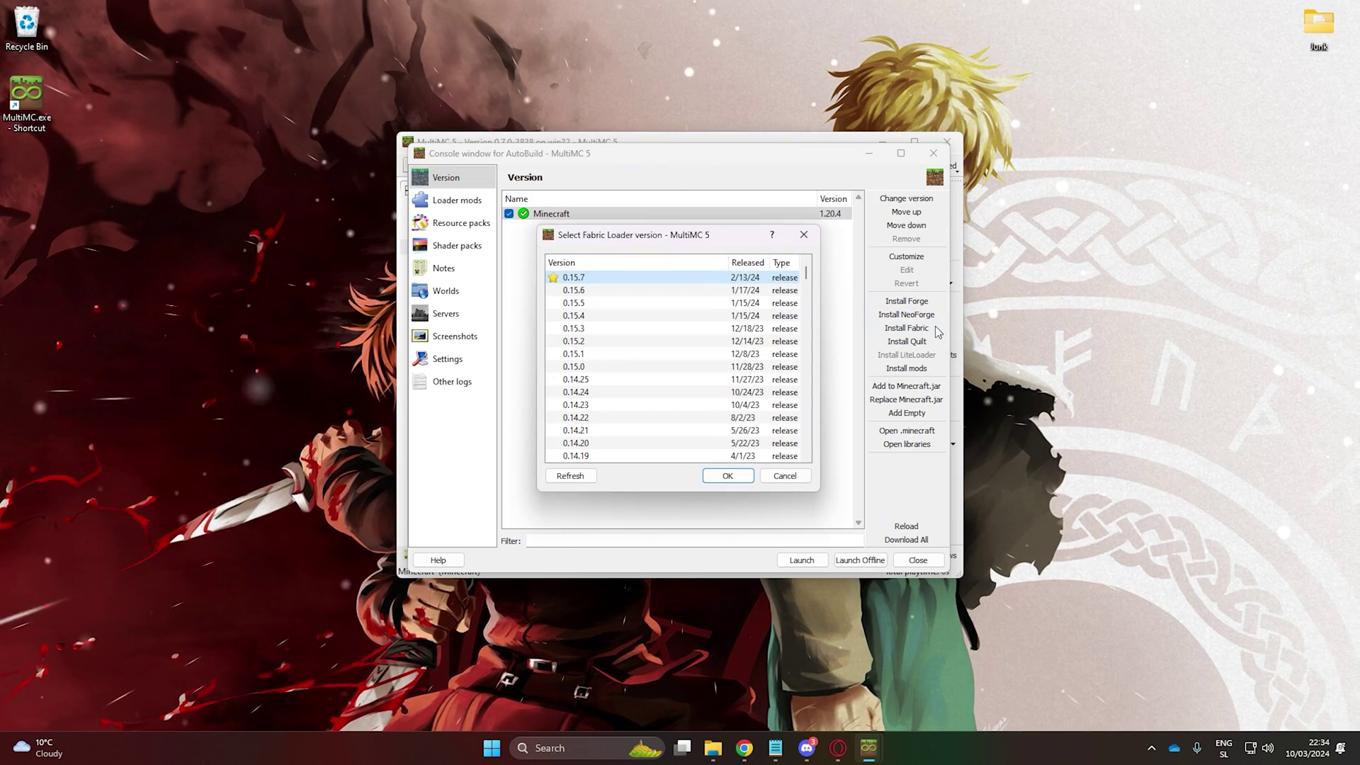
left_click(731, 474)
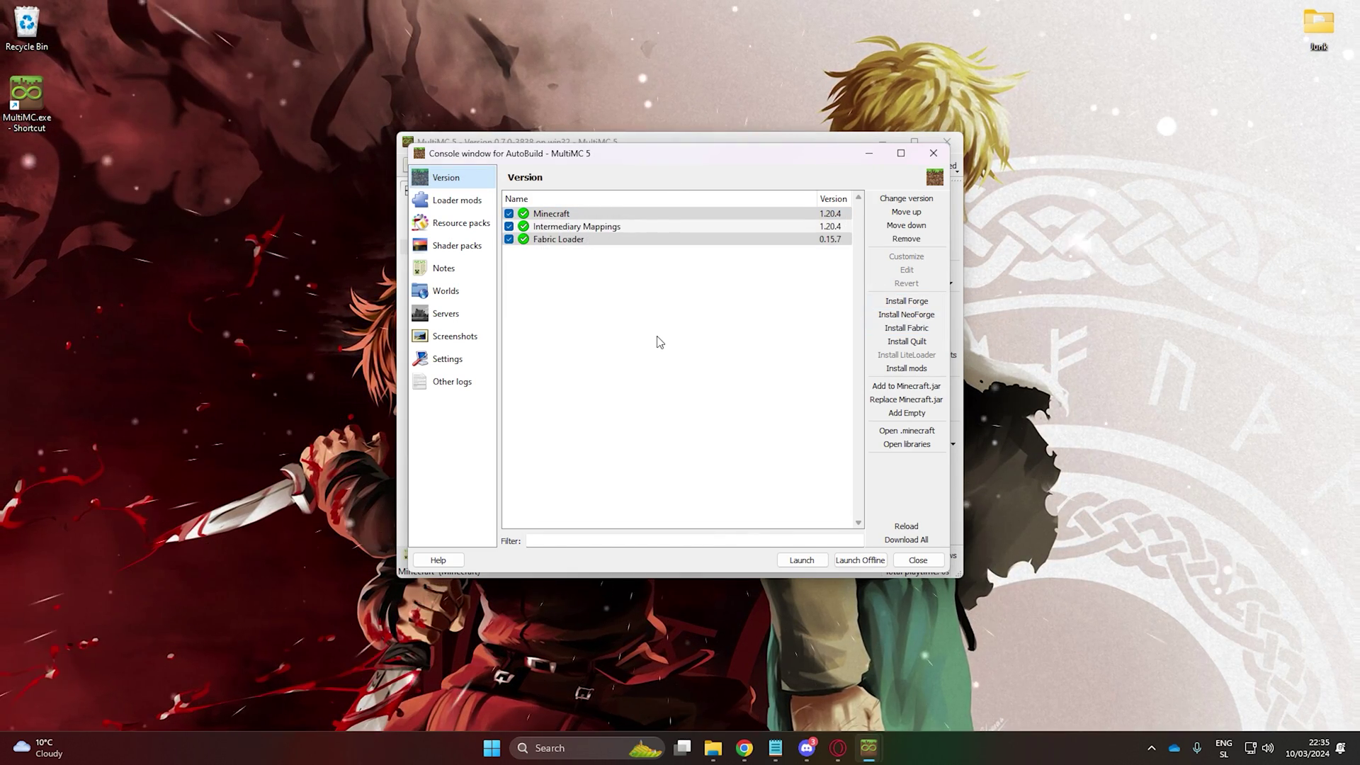
Show the AutoBuild instance's loader mods and download AutoBuild_Mods.zip from its MediaFire page.
left_click(473, 203)
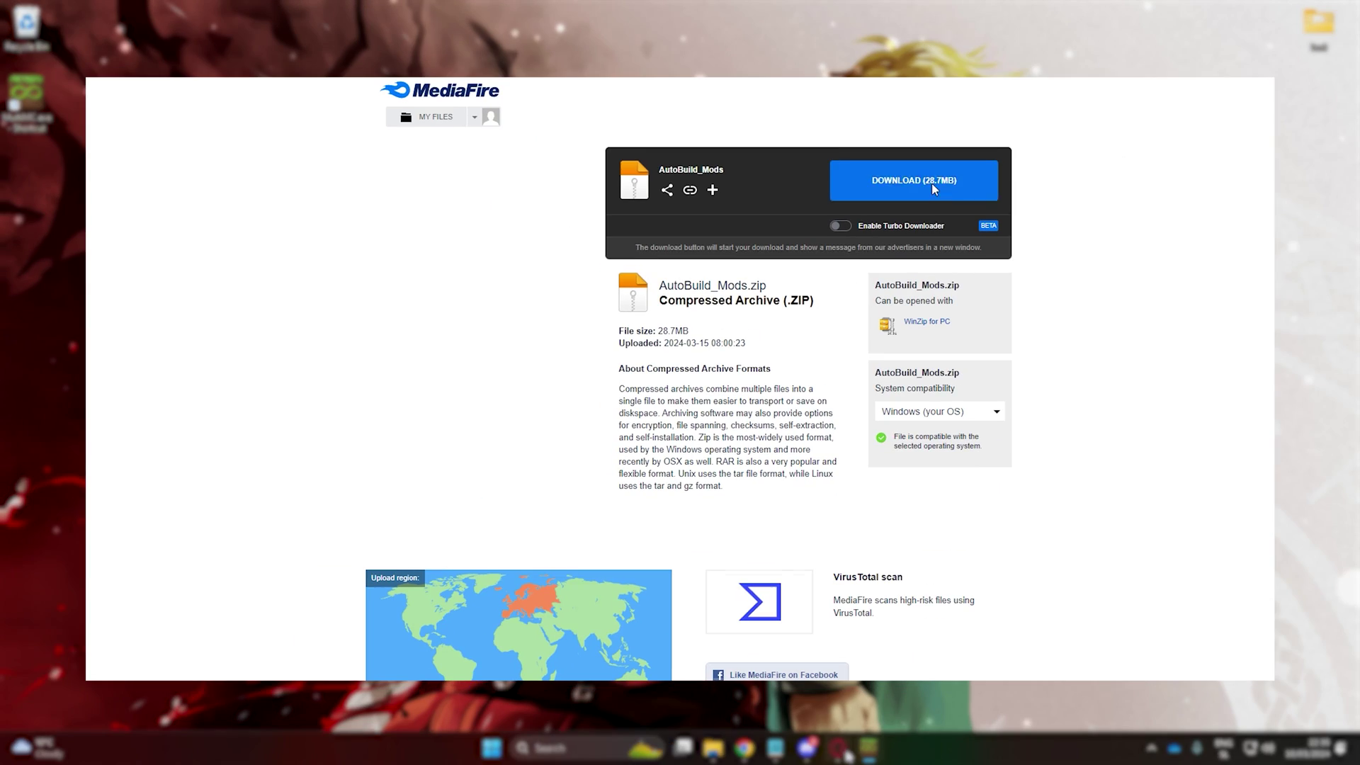
left_click(932, 184)
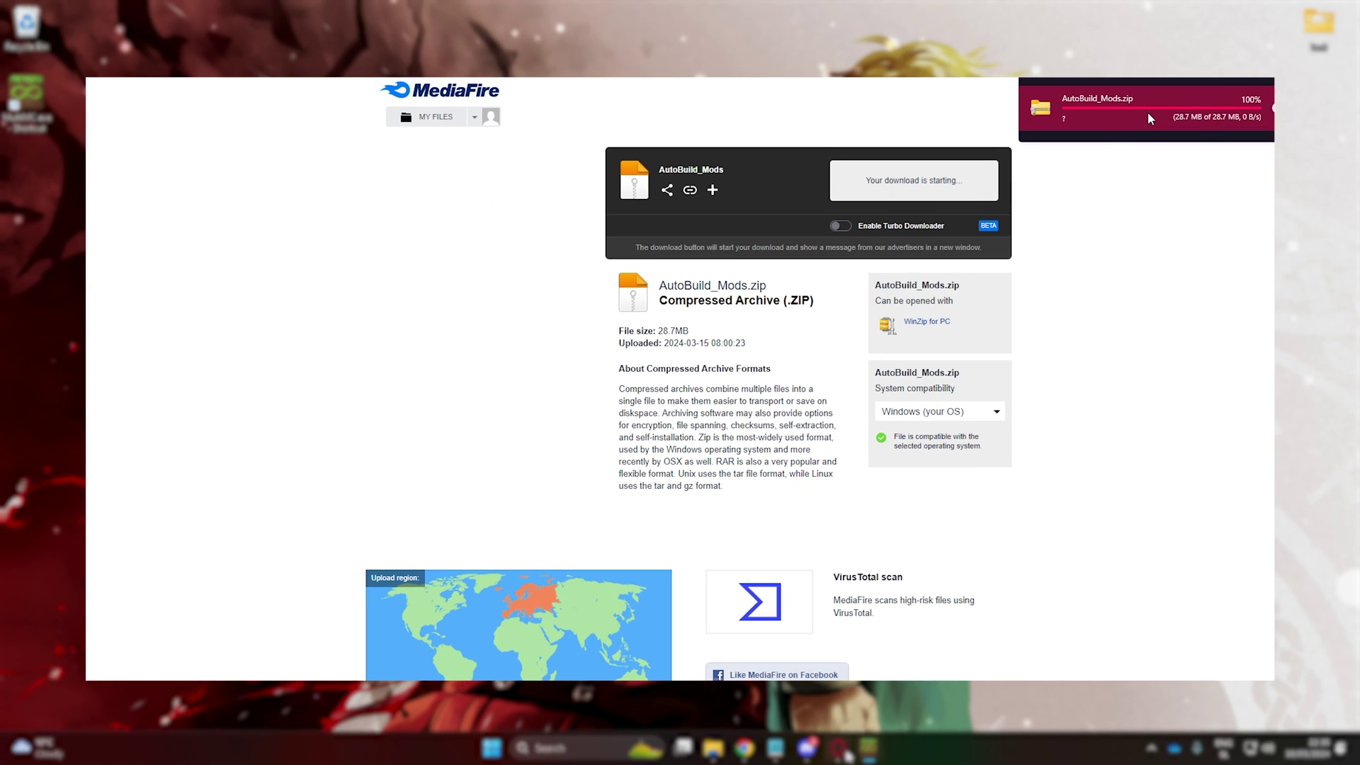
Search Google for meteor client, open its website, and save the Baritone 1.20.4 jar in the Minecraft_AutoBuild folder.
left_click(1146, 115)
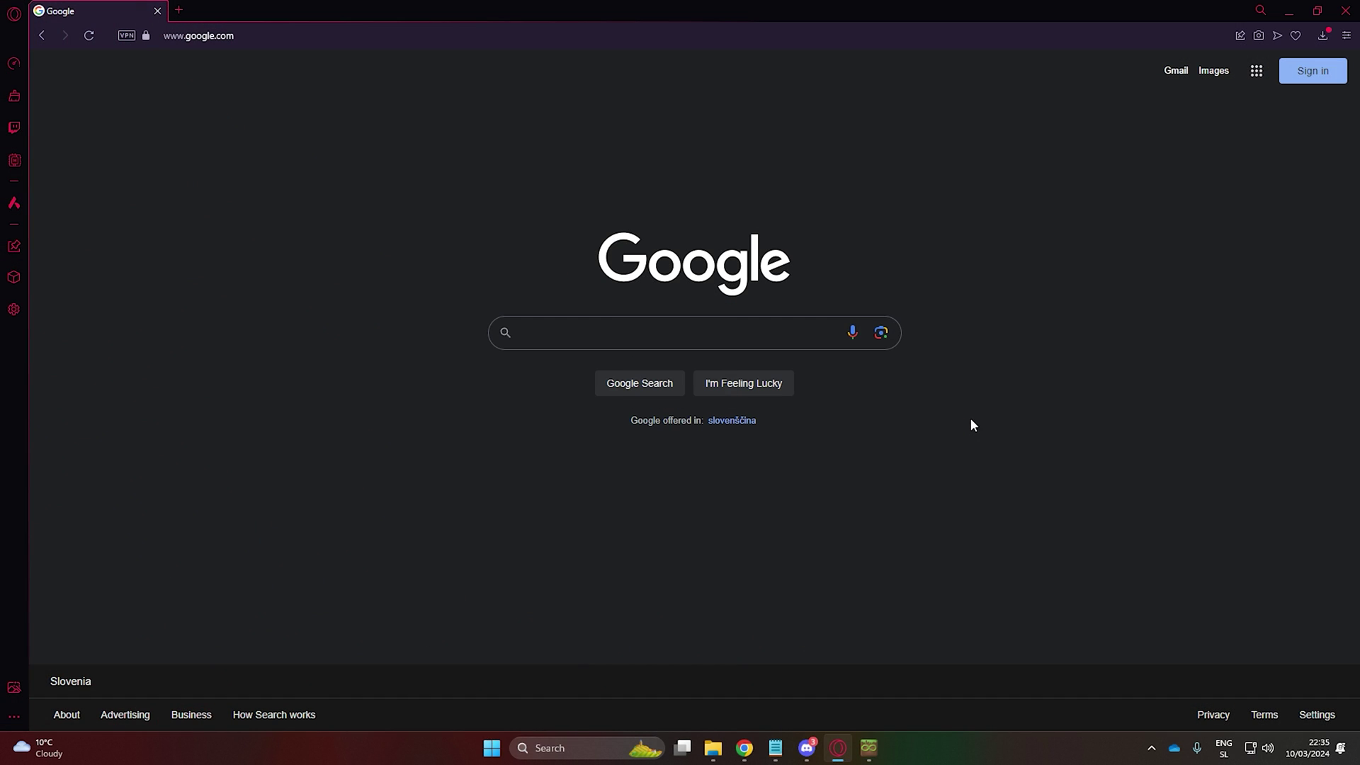
left_click(712, 327)
type("meteor client")
key("Return")
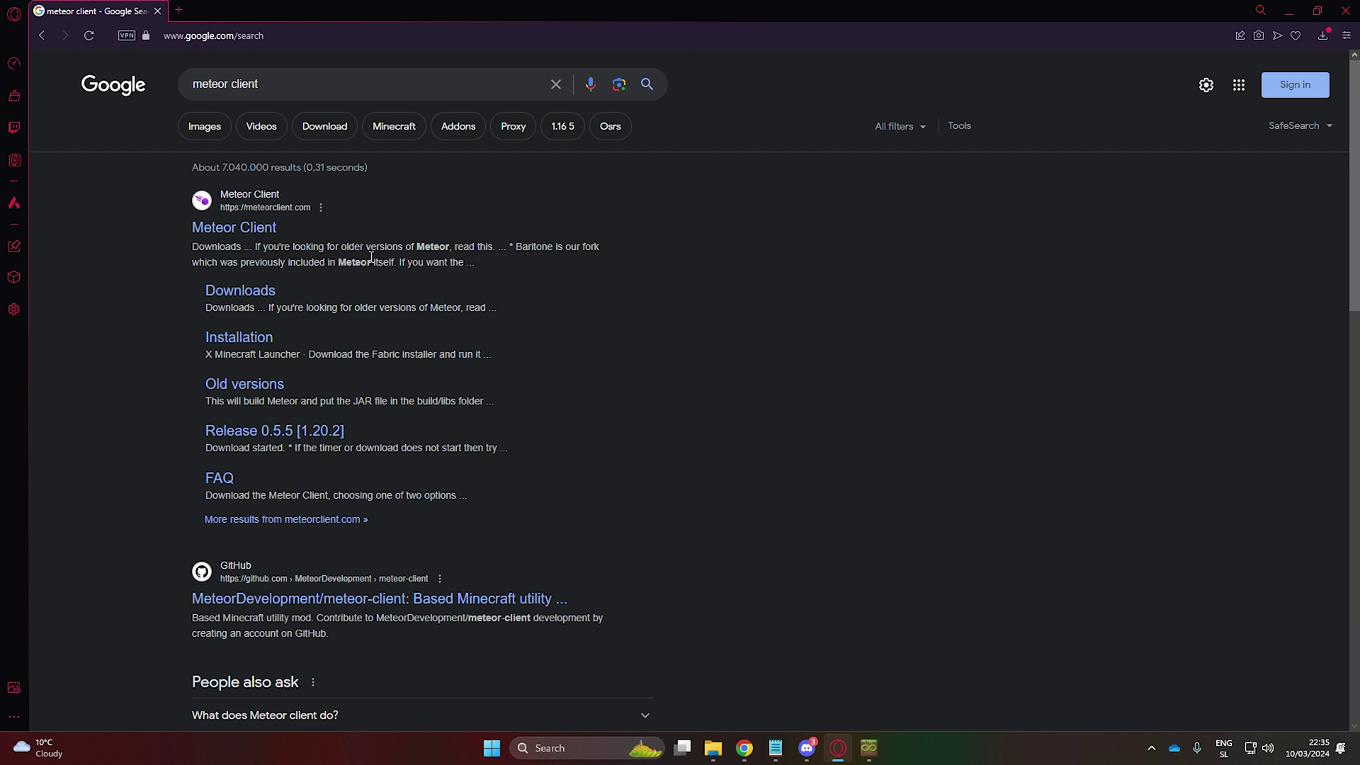
scroll(925, 343, "down", 4)
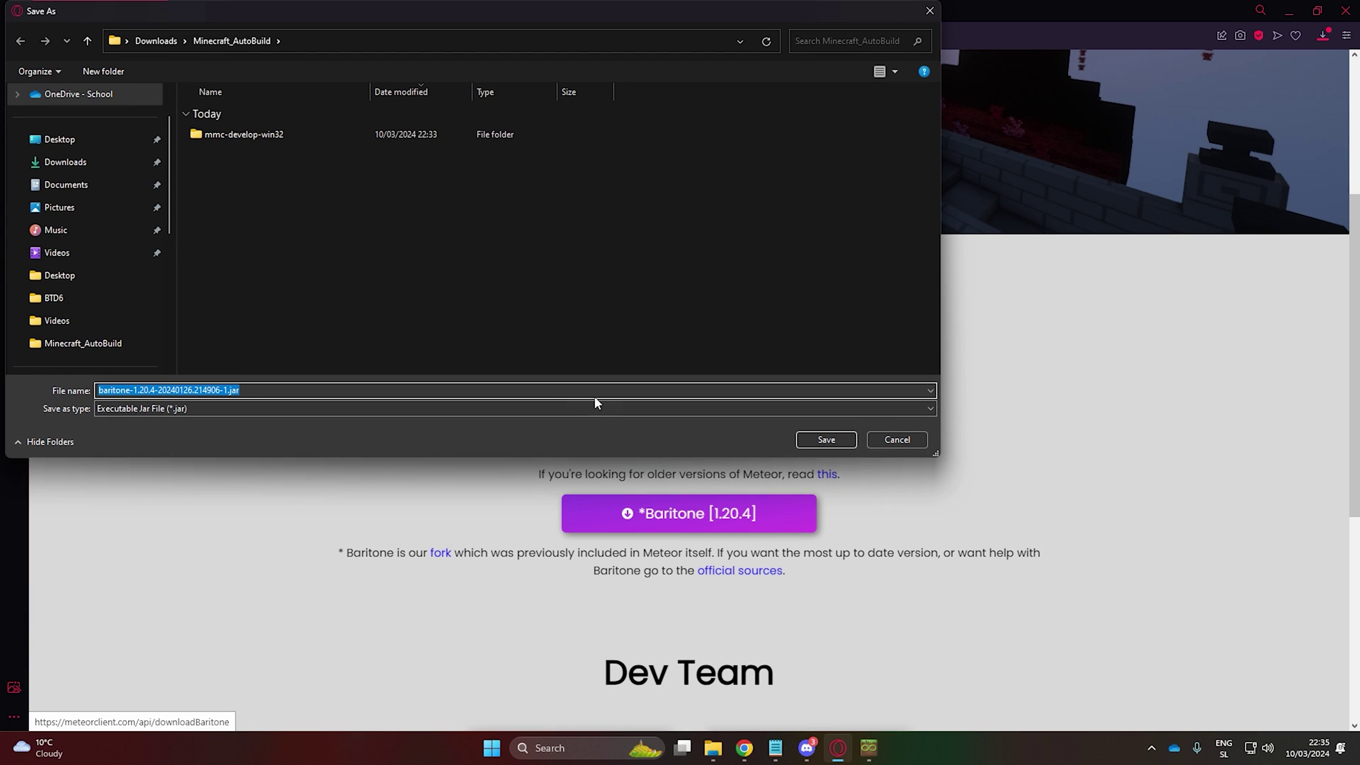
left_click(837, 441)
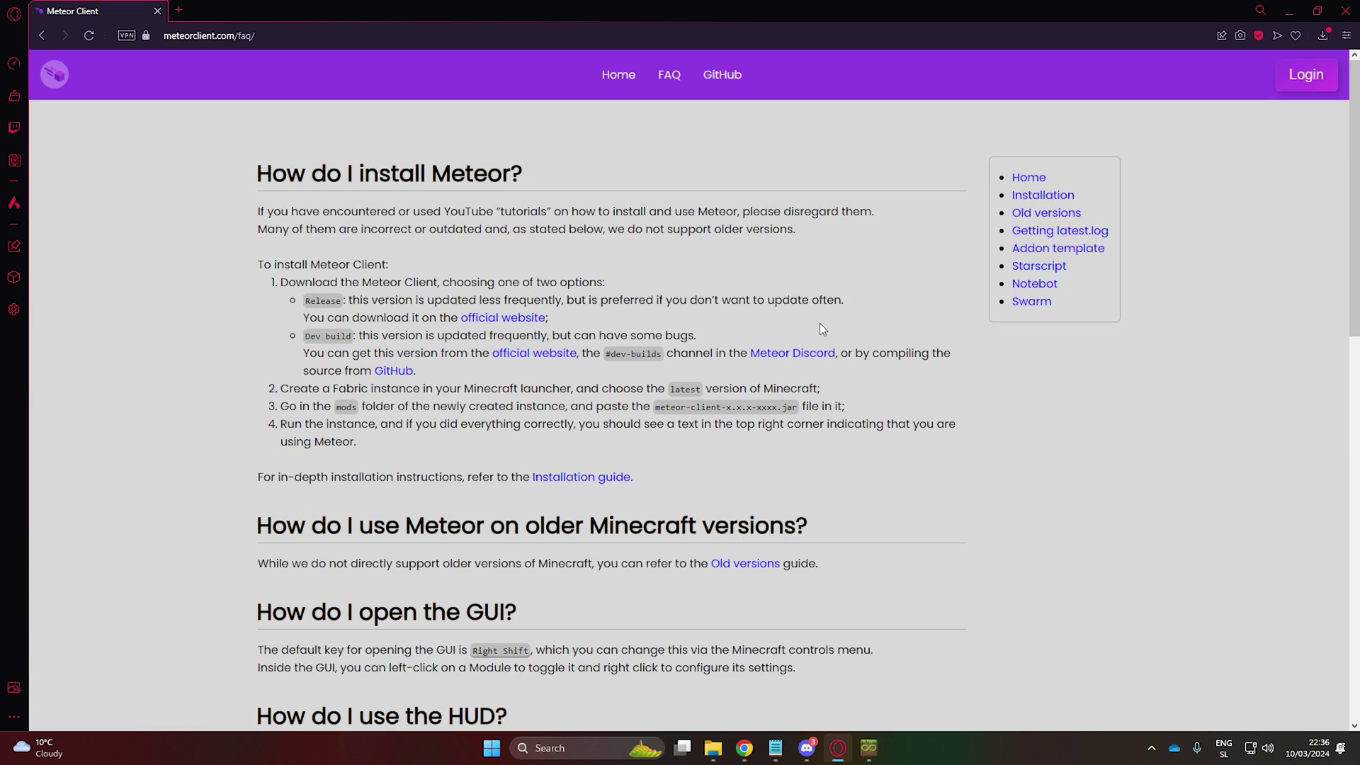
Look through the Meteor Client FAQ and return to the Google home page.
scroll(311, 279, "down", 3)
left_click_drag(281, 281, 891, 290)
left_click(893, 292)
type("goo")
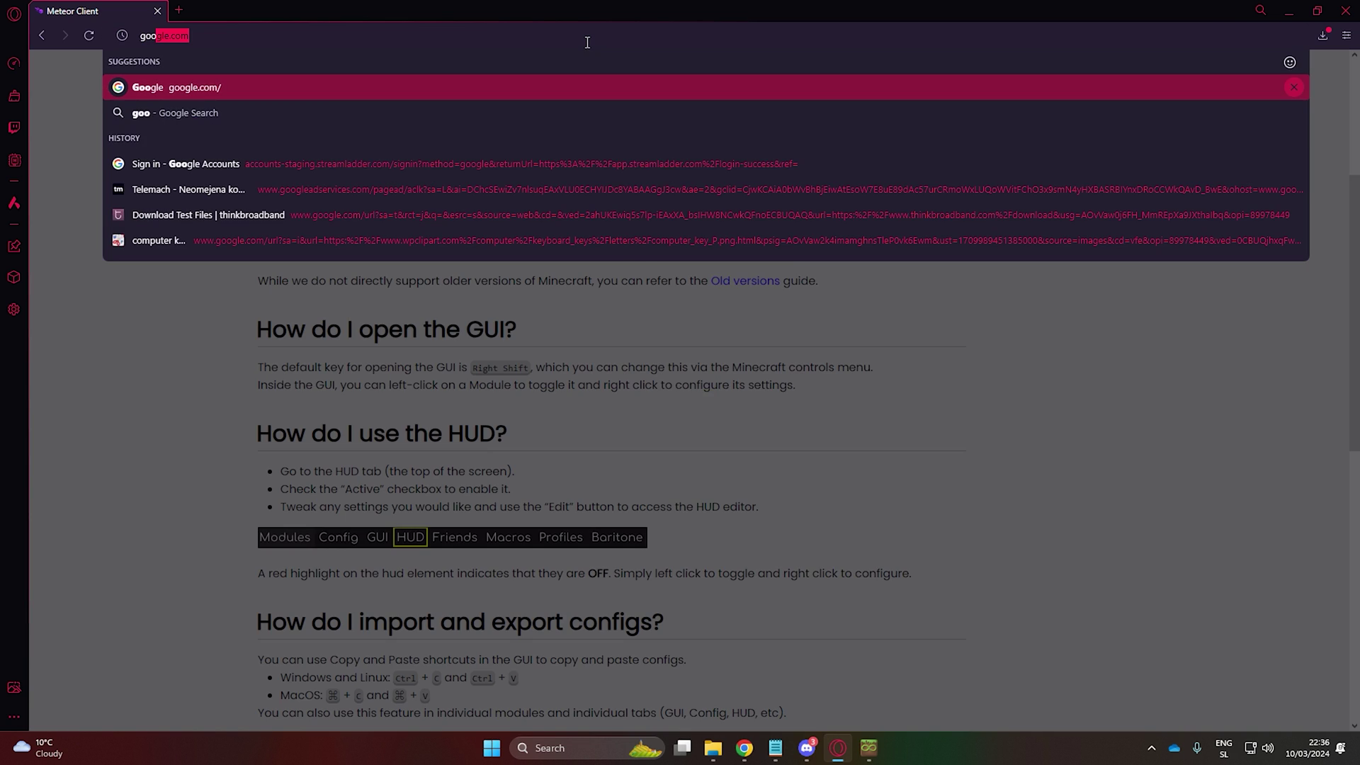
key("Return")
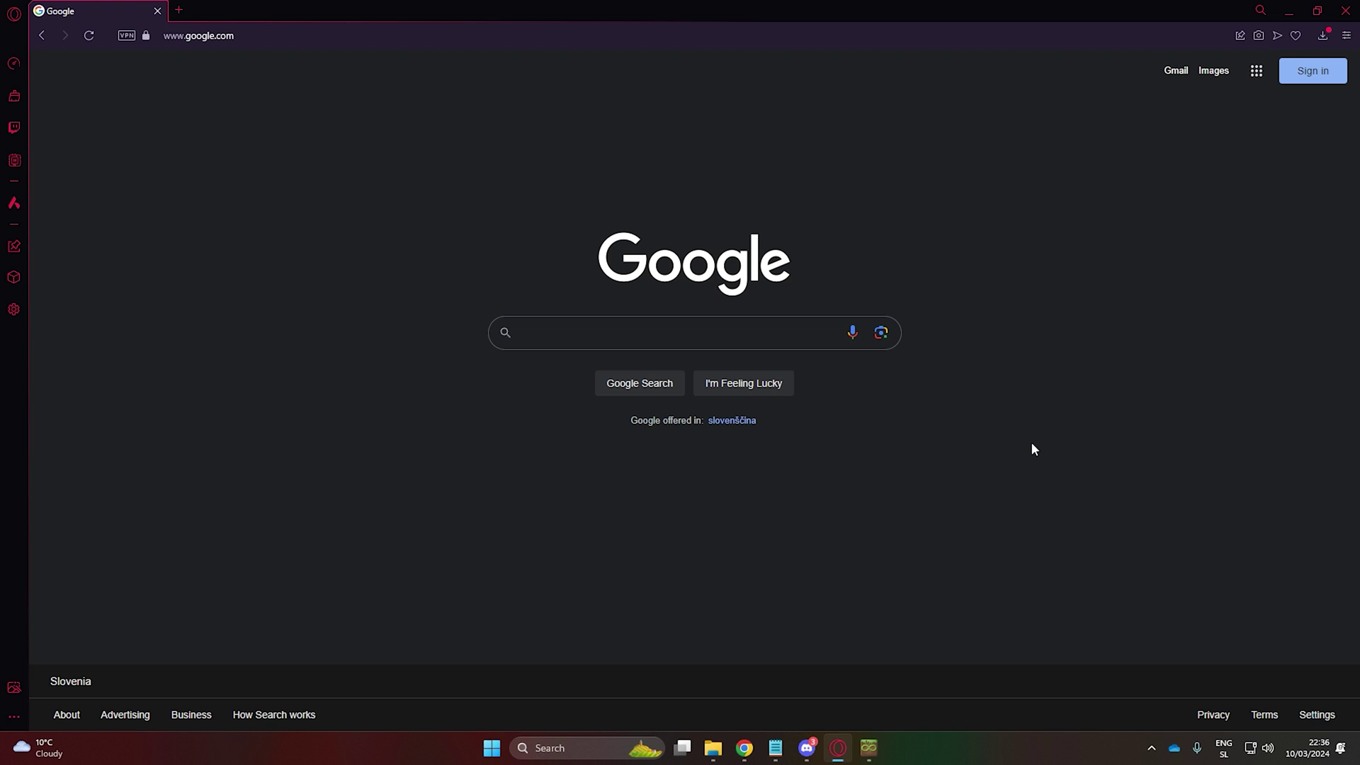
Search Google for litematica 1.20.4 and open the Litematica mod's page on CurseForge.
left_click(721, 331)
type("litematica 1.20.4")
key("Return")
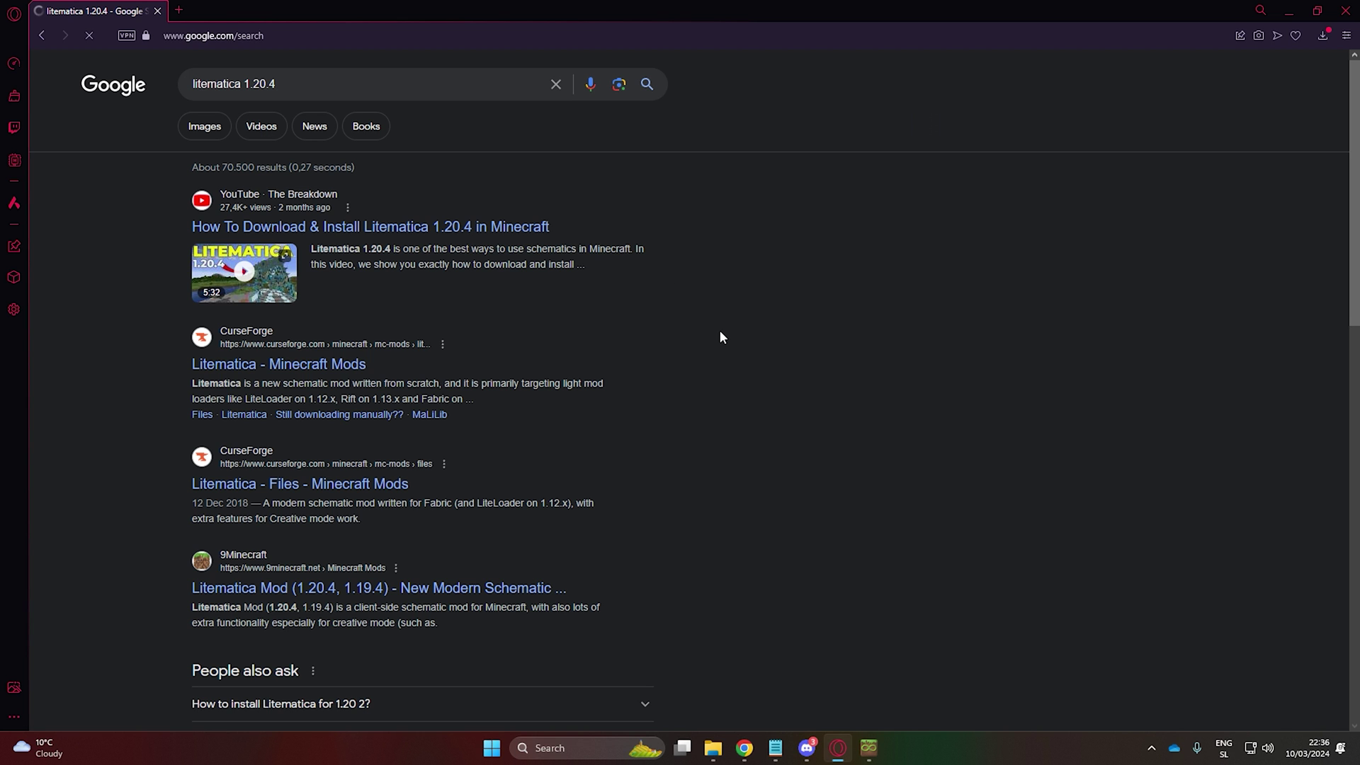
left_click(306, 366)
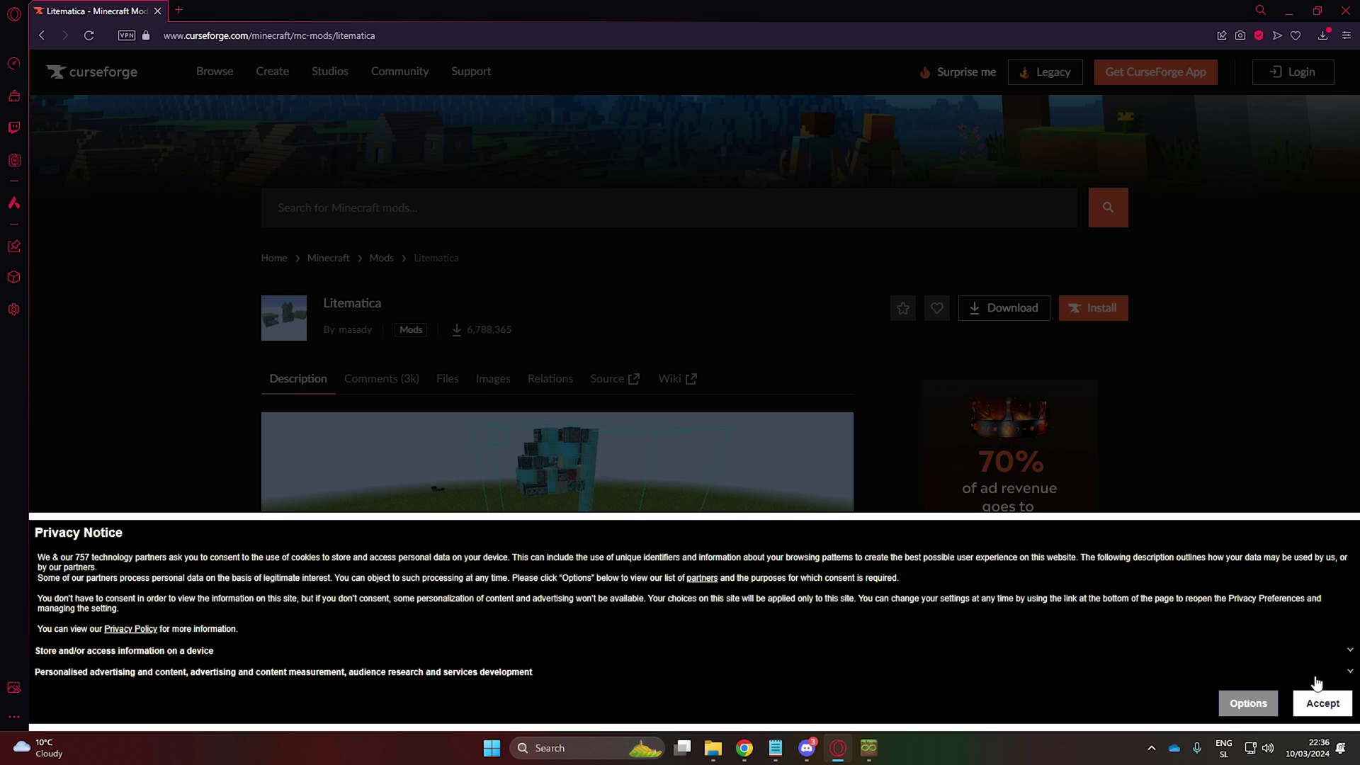
Download litematica-fabric-1.20.4-0.17.2.jar from the mod's CurseForge files and save it in the Minecraft_AutoBuild folder.
left_click(1321, 703)
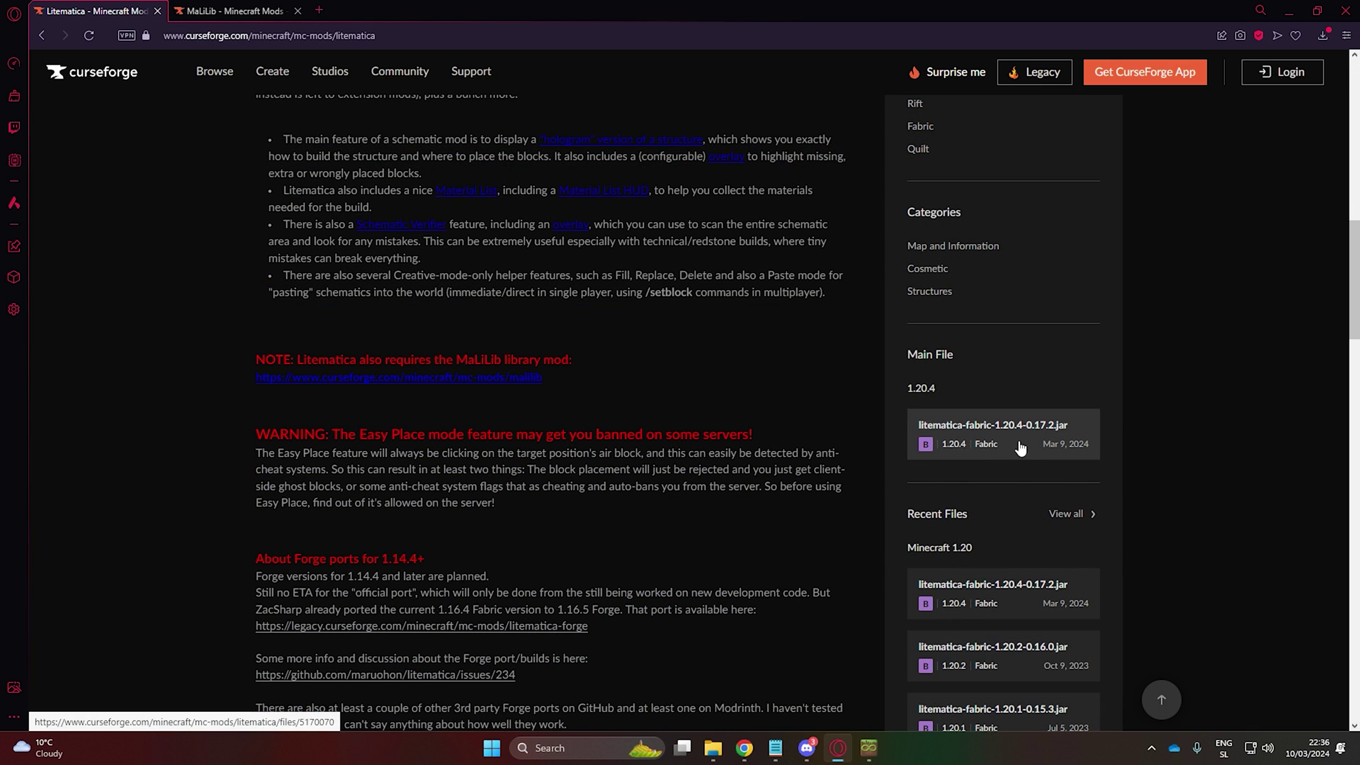
left_click(1020, 446)
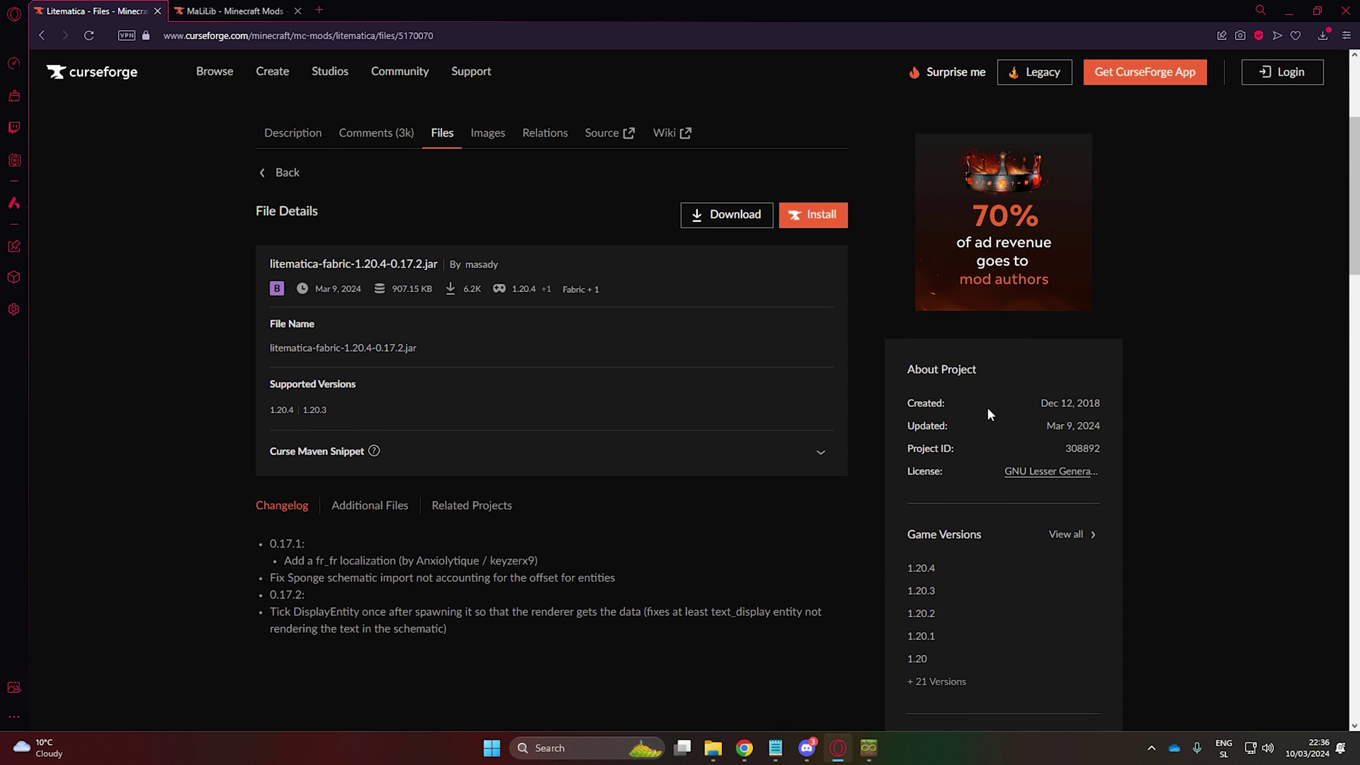
left_click(732, 221)
scroll(1076, 387, "down", 1)
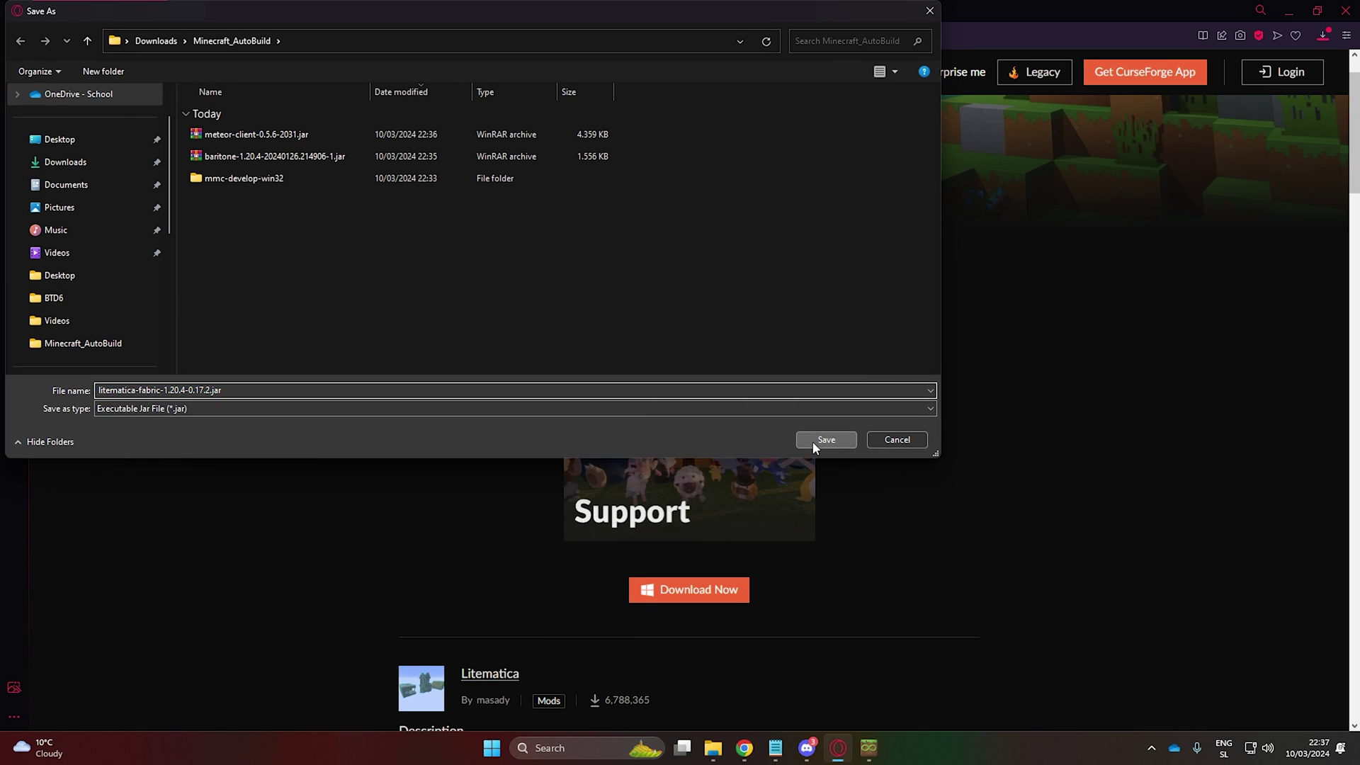
left_click(816, 438)
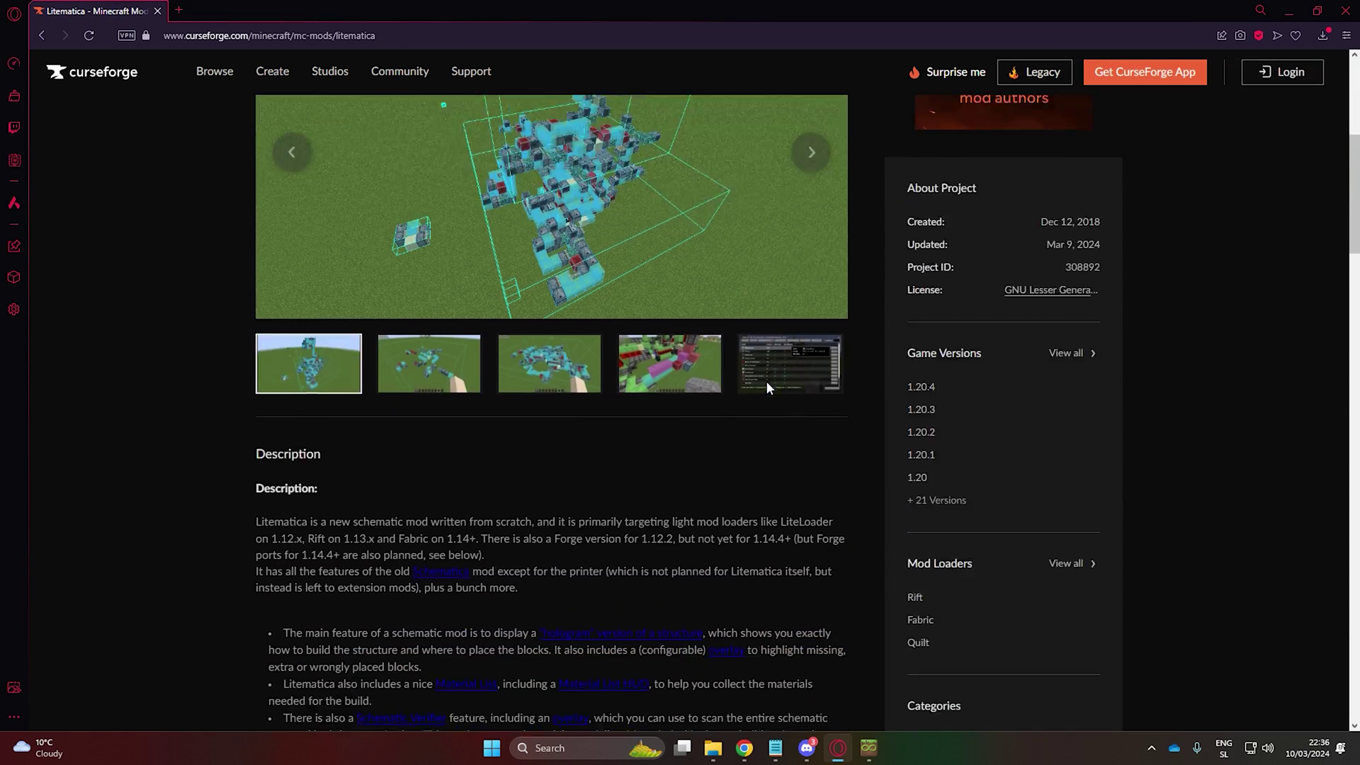
Open the required MaLiLib library's CurseForge page, close the Litematica page, and download malilib-fabric-1.20.4-0.18.1.jar.
scroll(766, 386, "down", 6)
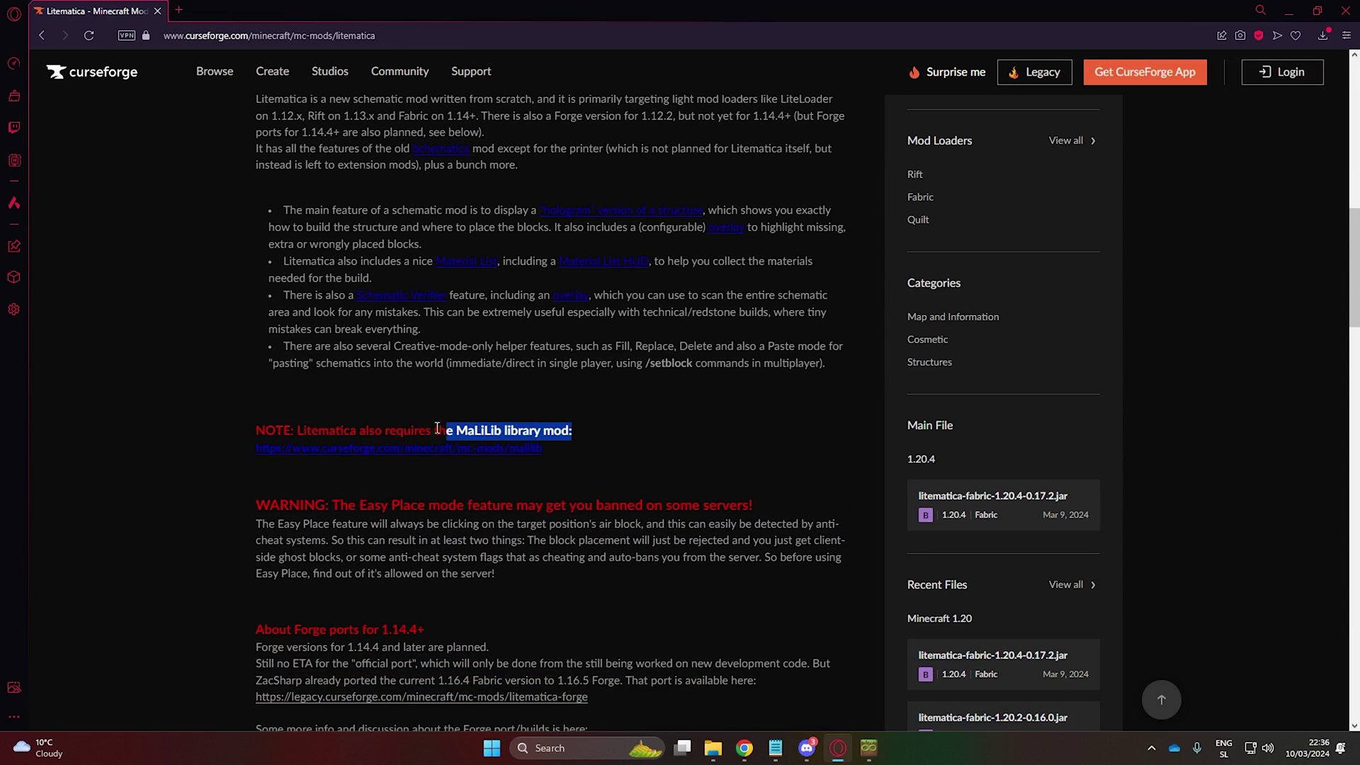
left_click(575, 421)
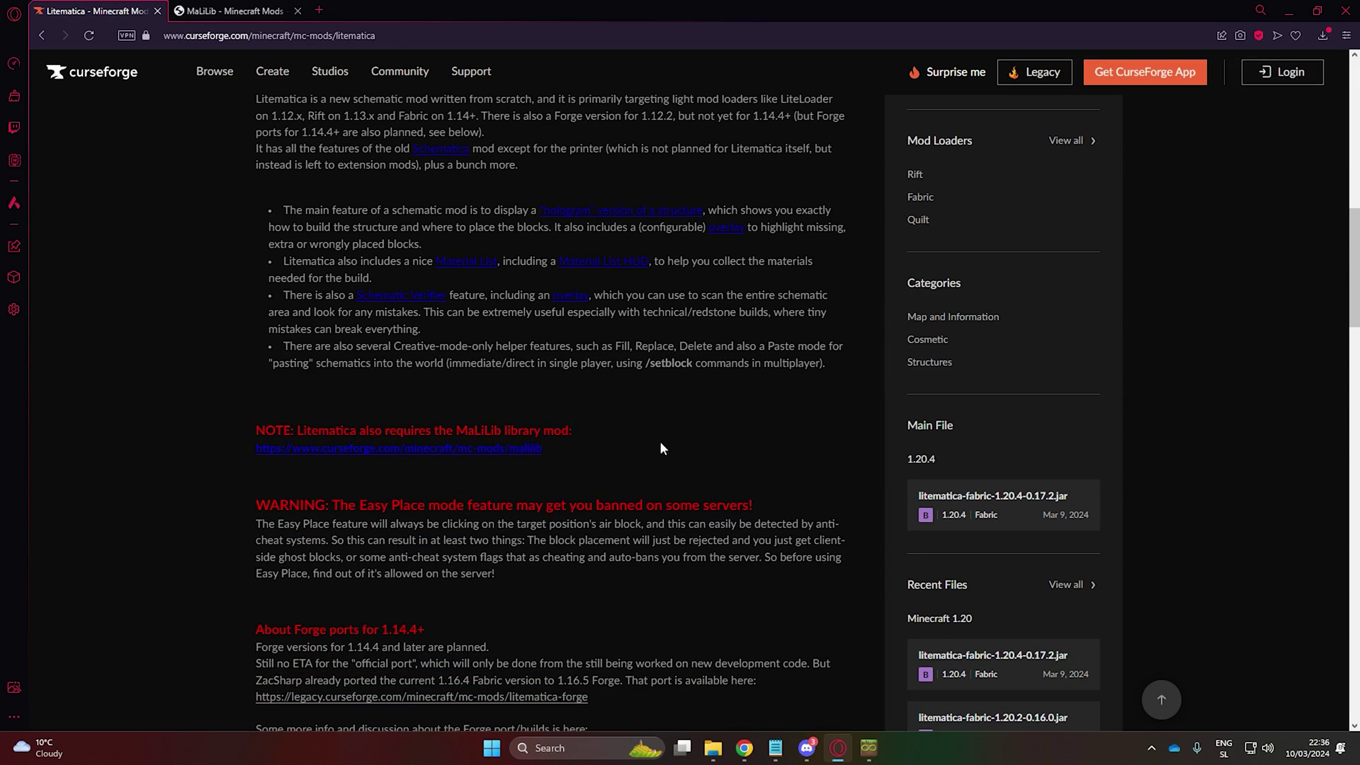
key("ctrl+w")
scroll(796, 439, "down", 10)
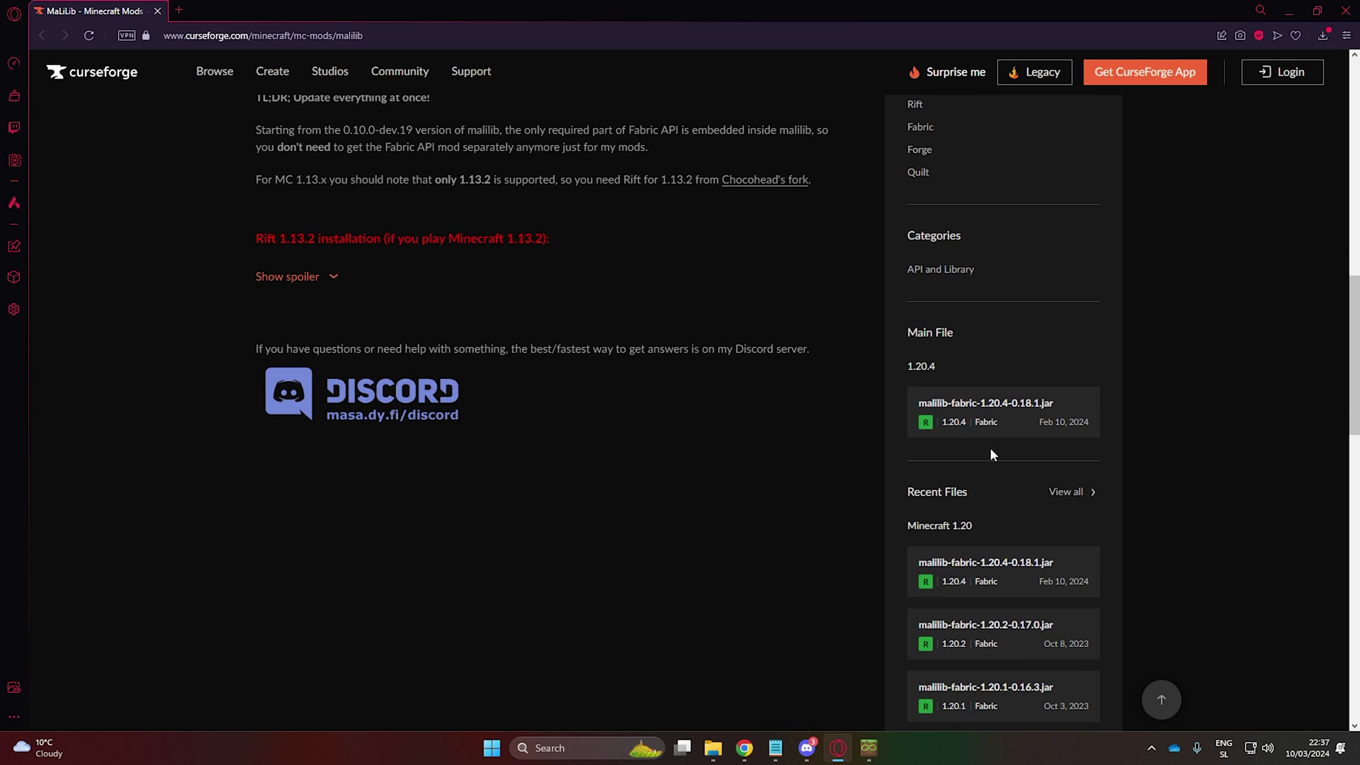
left_click(966, 422)
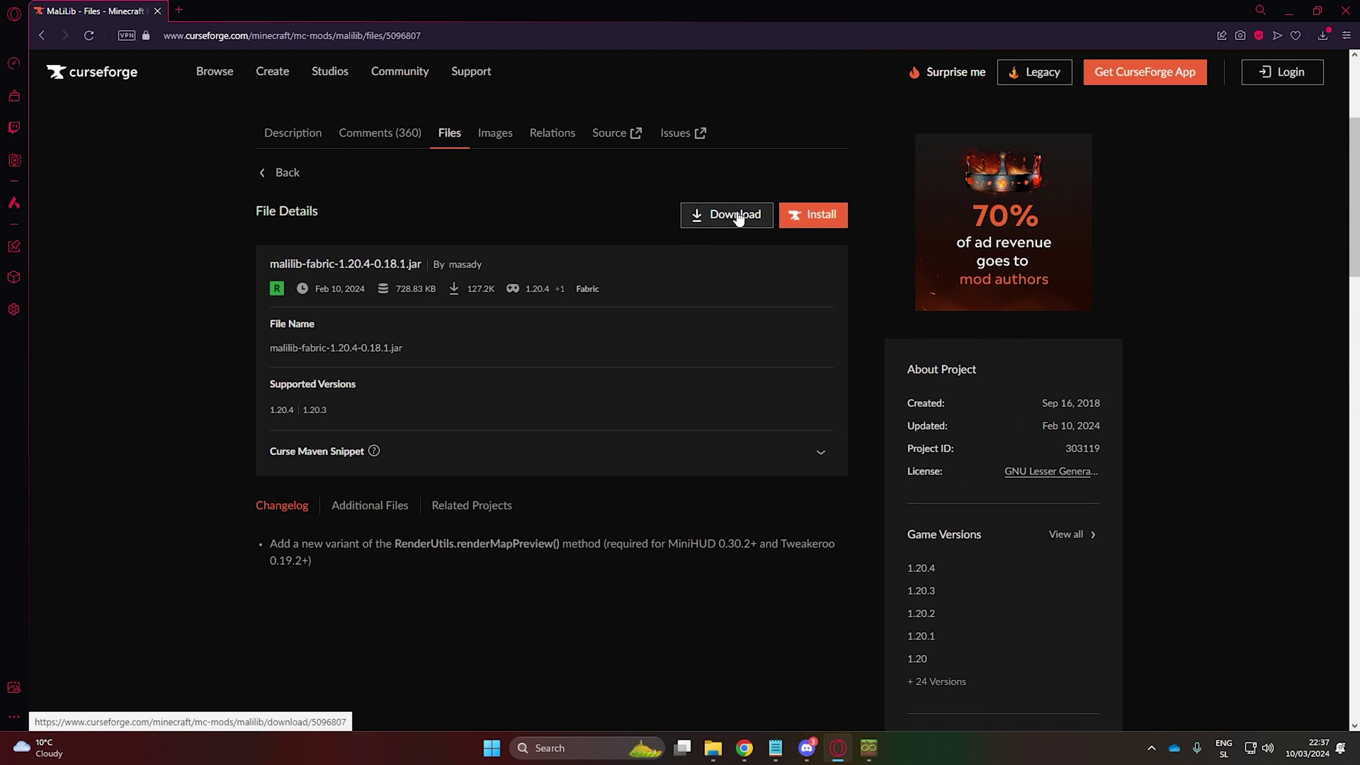
left_click(737, 218)
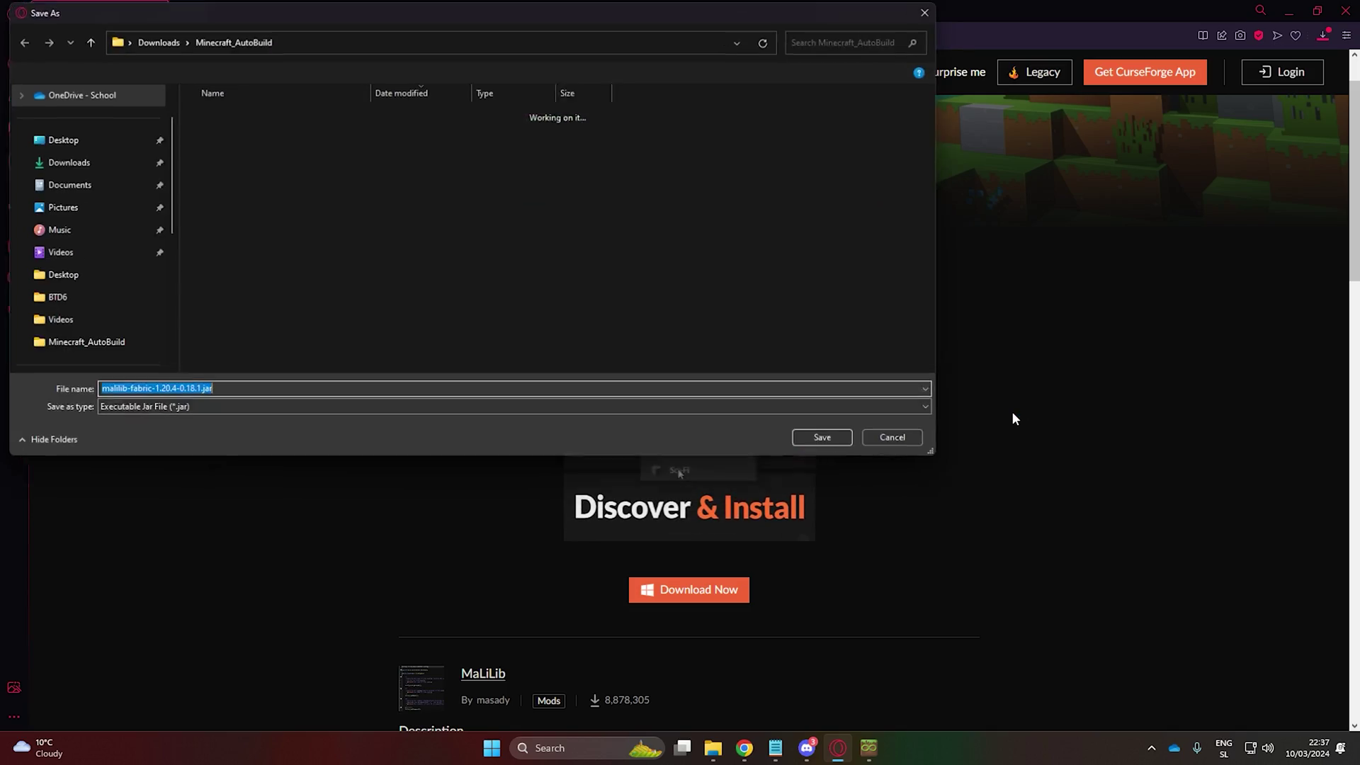
left_click(839, 439)
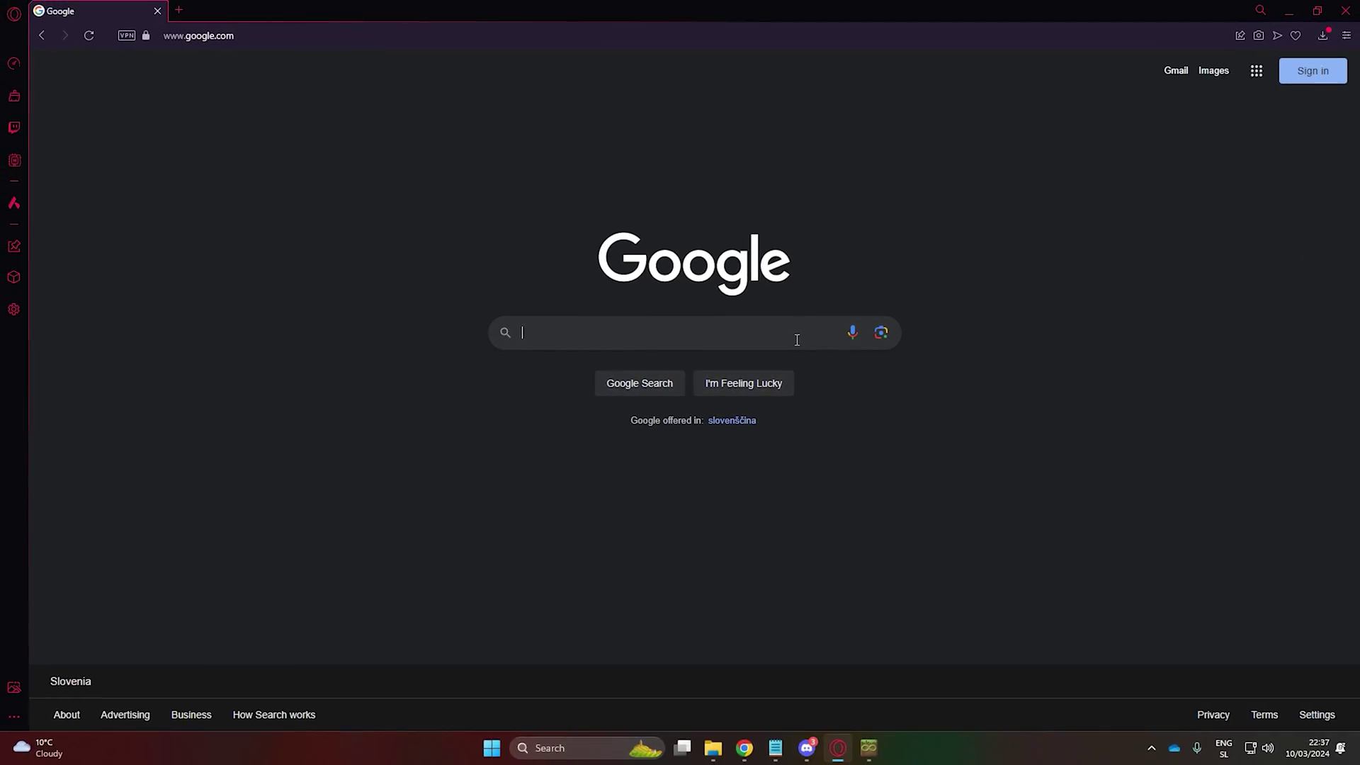
Search Google for minecraft replay mod and save replaymod-1.20.4-2.6.15.jar from the official site in the Minecraft_AutoBuild folder.
type("mine")
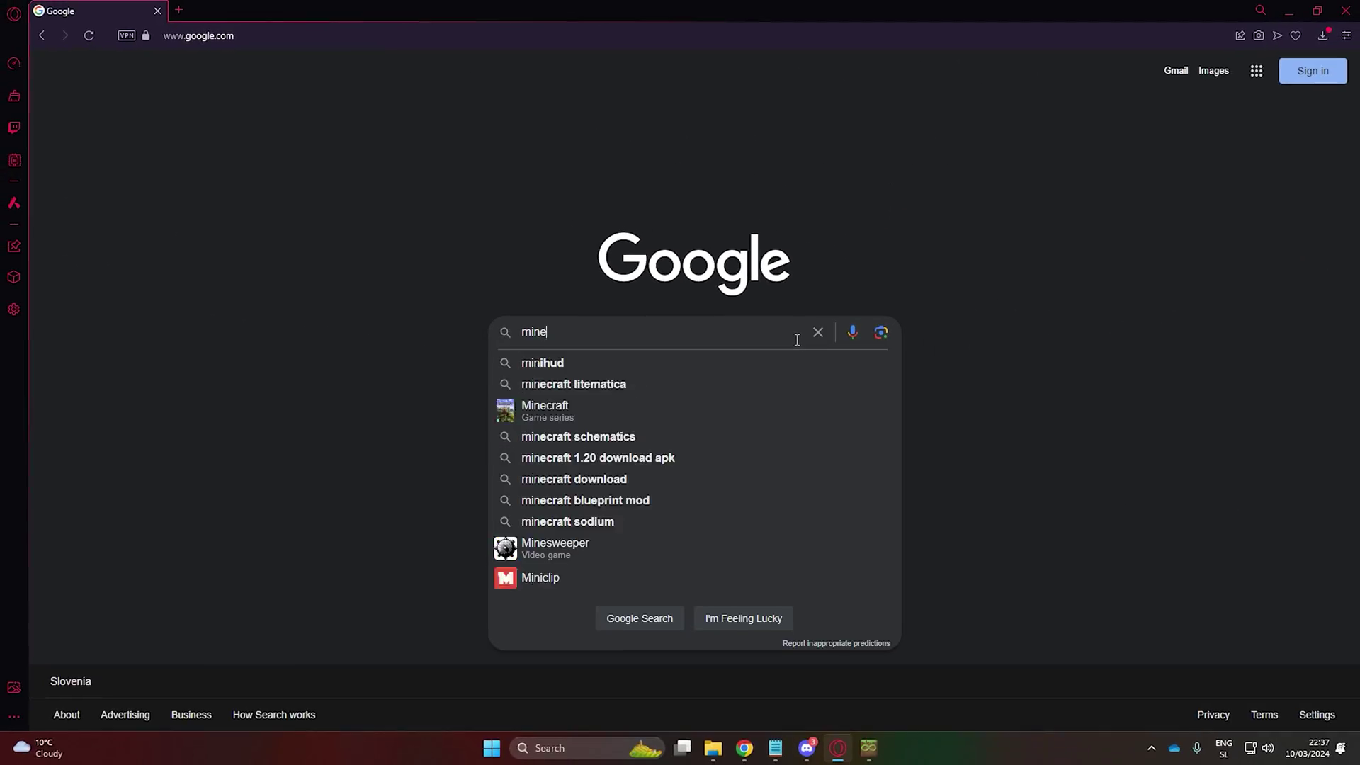
type("craft replay mod")
key("Return")
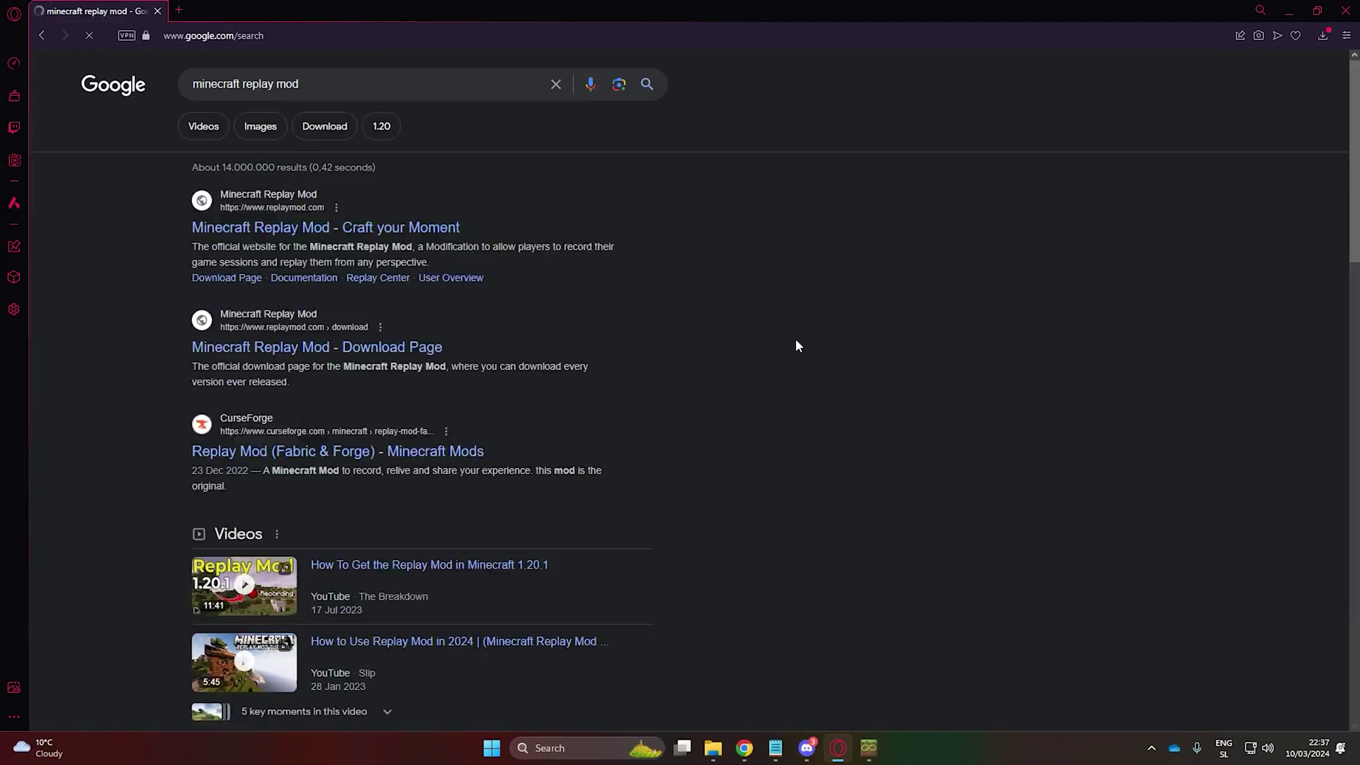
left_click(432, 228)
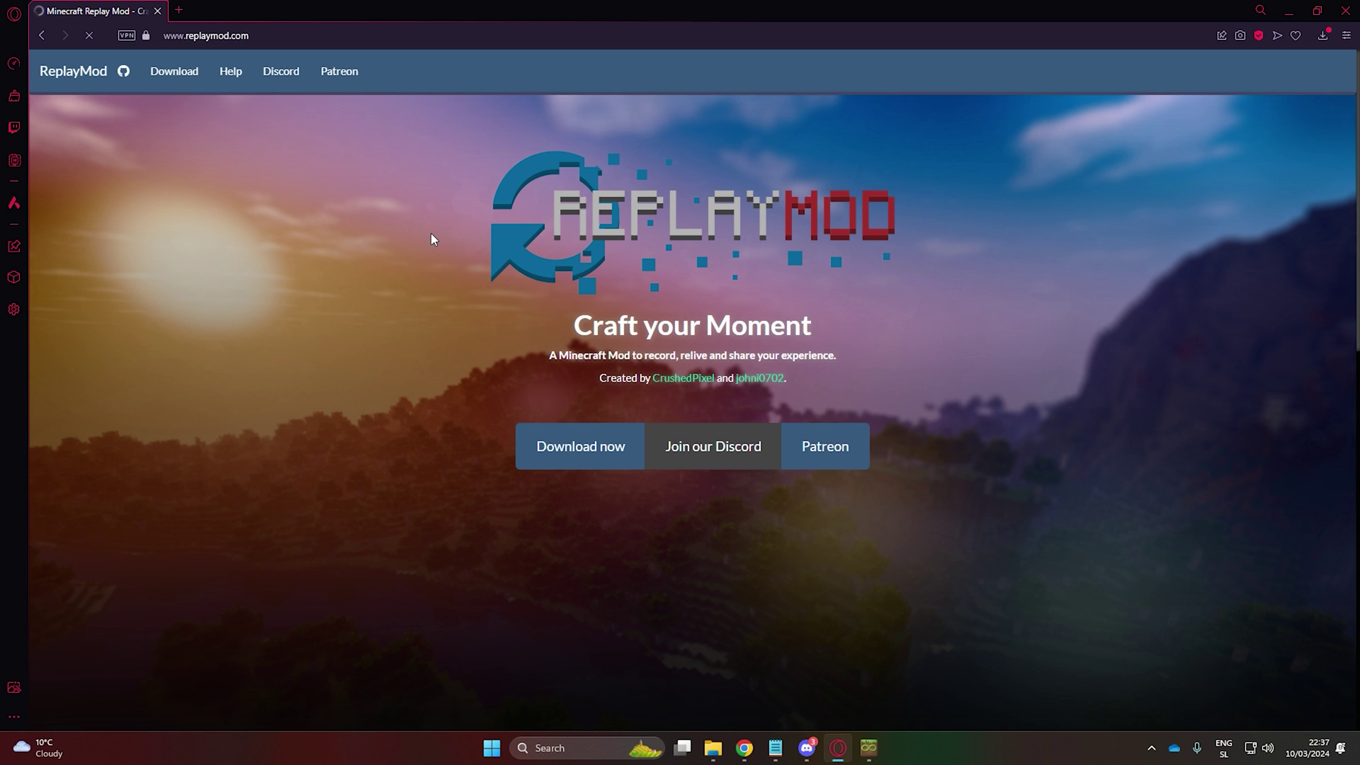
left_click(616, 454)
scroll(673, 434, "down", 1)
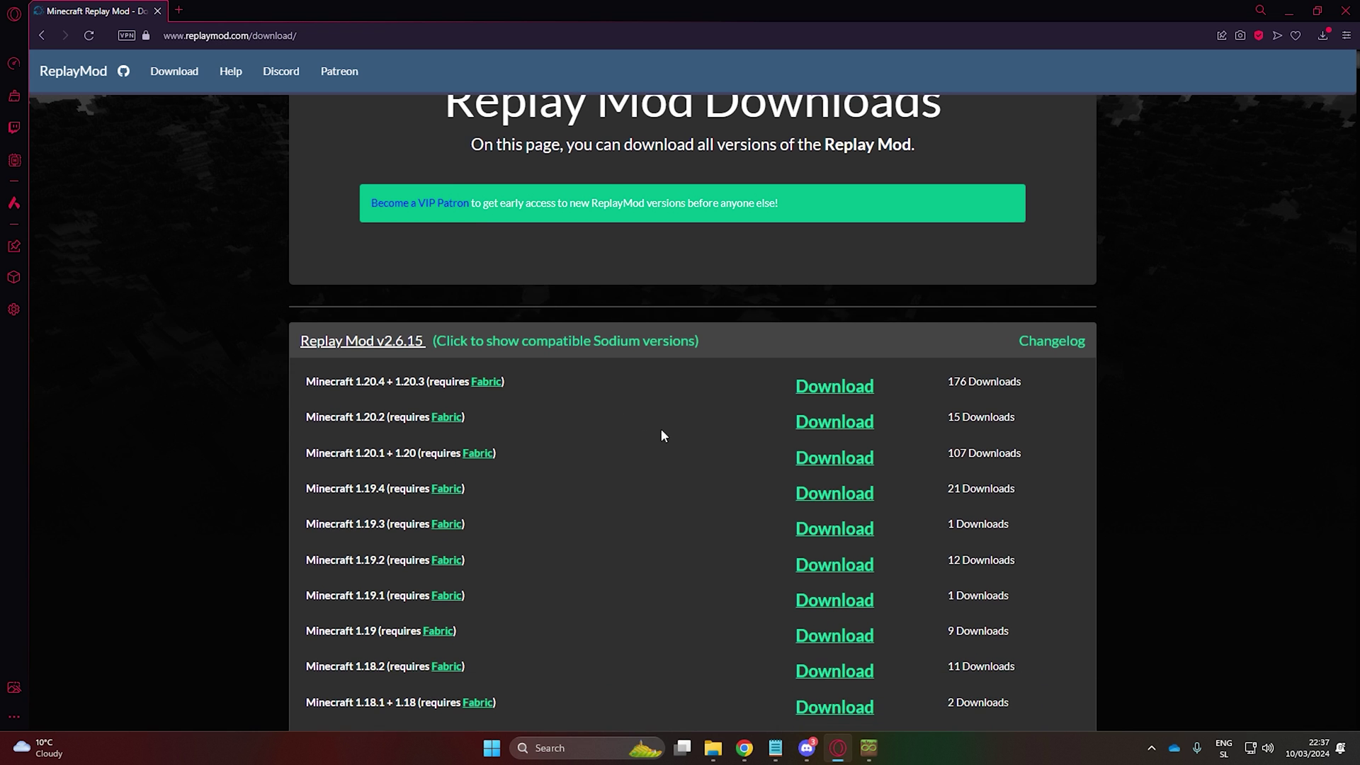
left_click(831, 388)
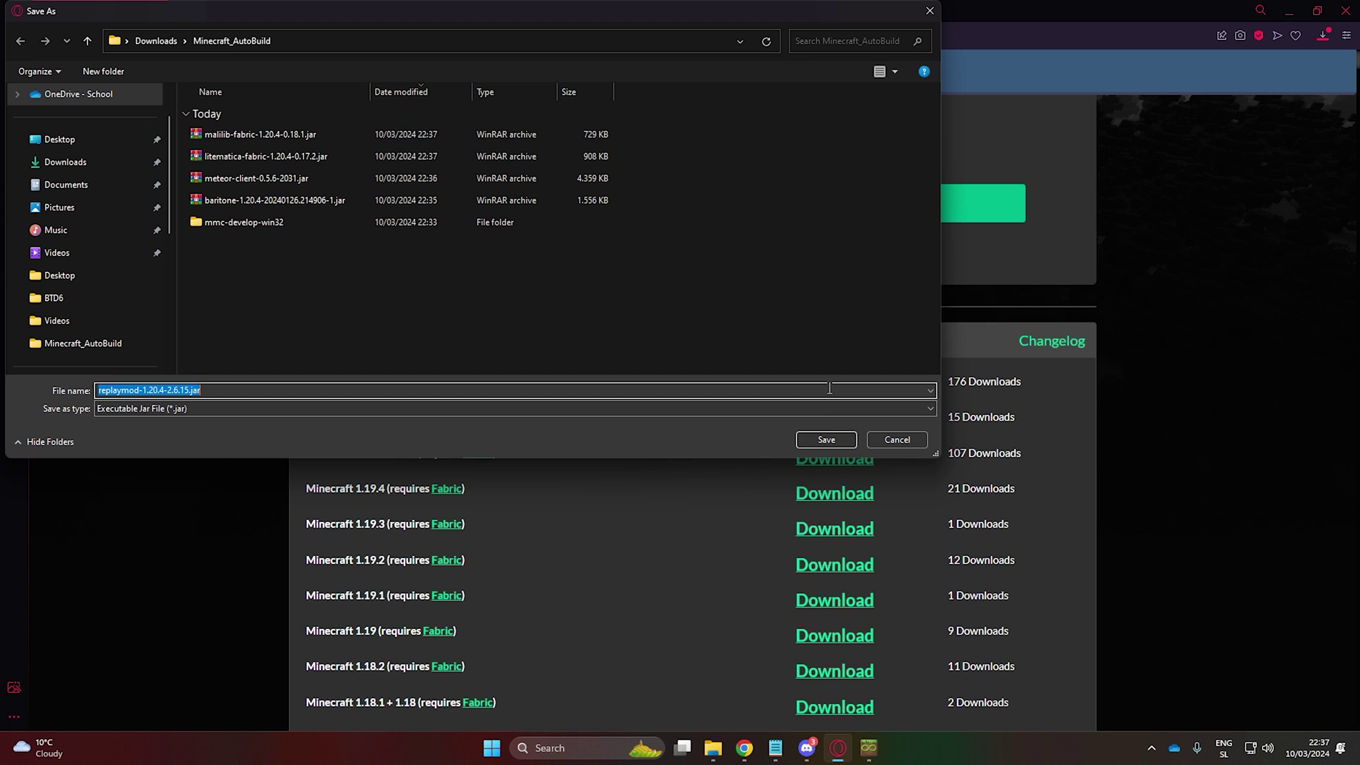
left_click(821, 440)
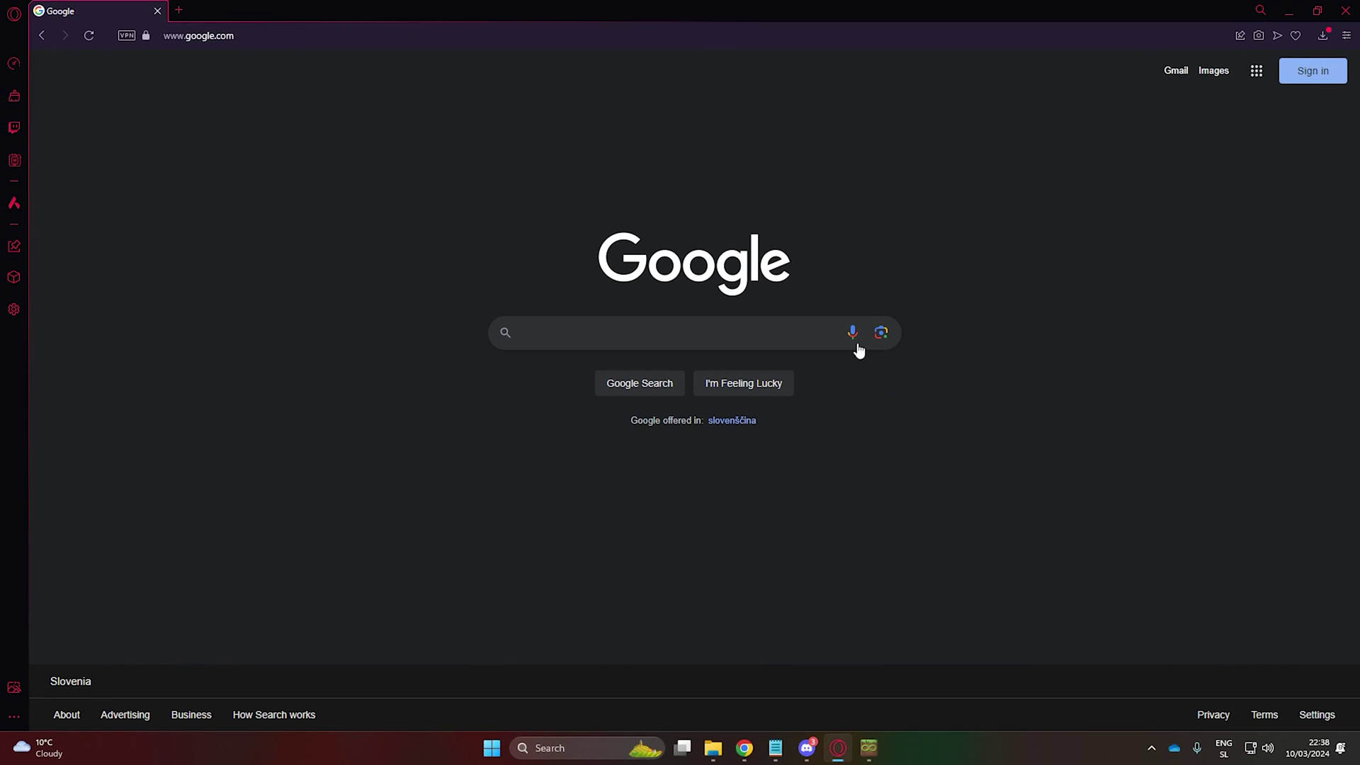
Search Google for worldedit mod and download WorldEdit 7.3.0 for Minecraft 1.20.4 from CurseForge.
left_click(761, 337)
type("worldedit mod")
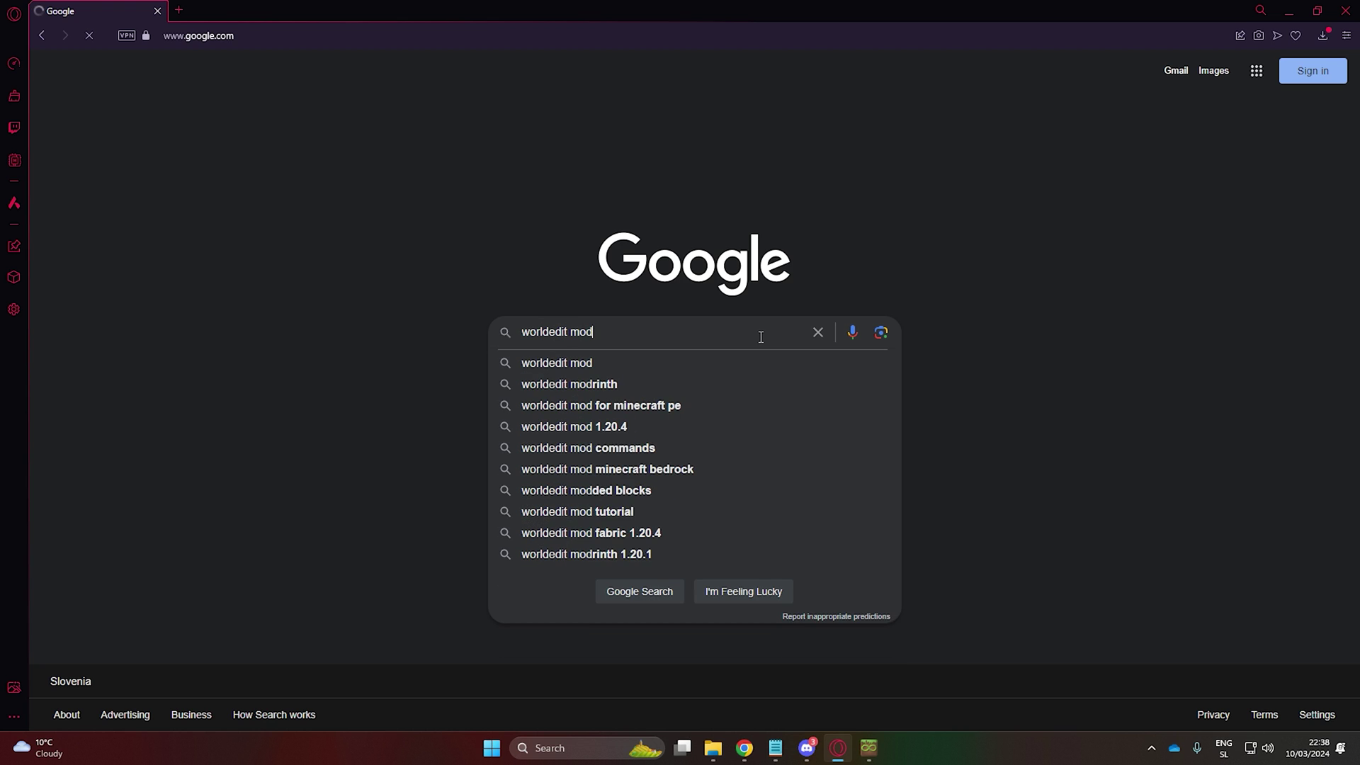
key("Return")
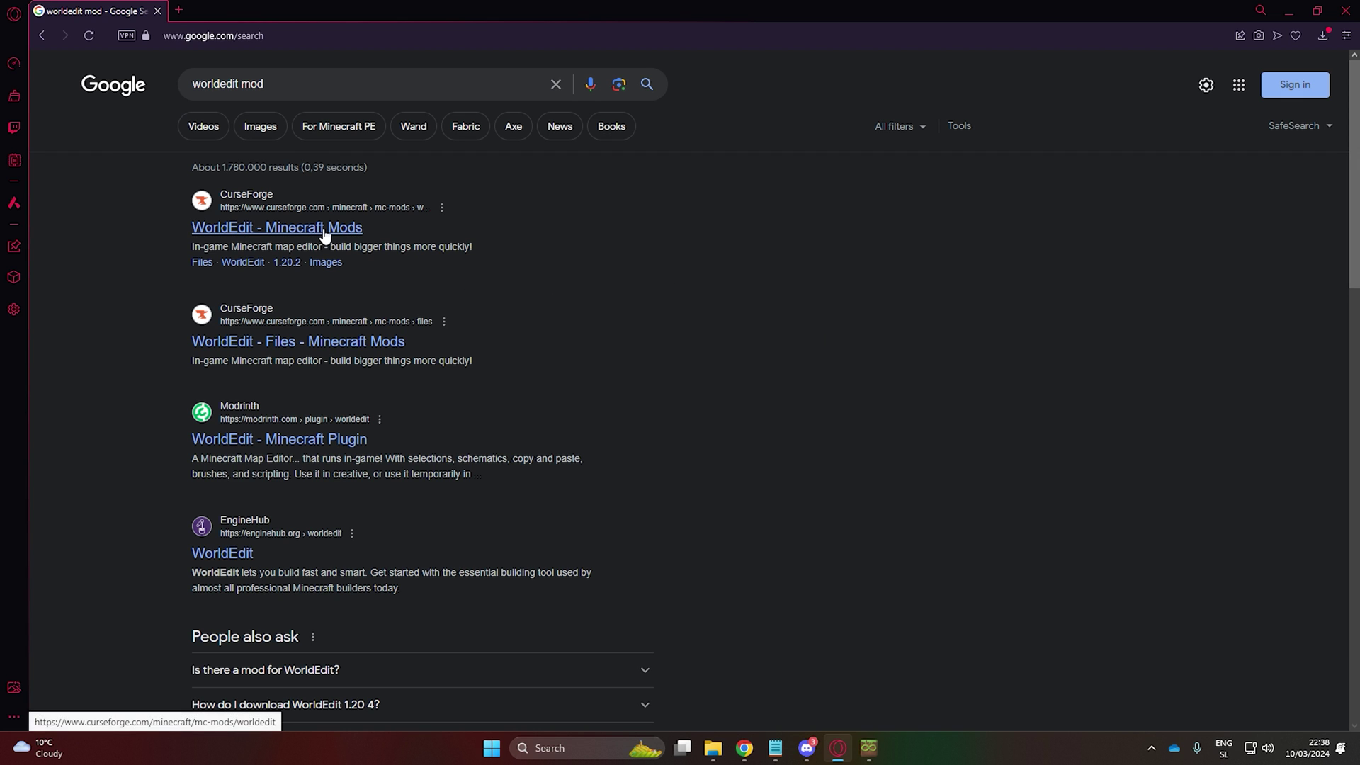
left_click(323, 231)
scroll(1162, 358, "down", 10)
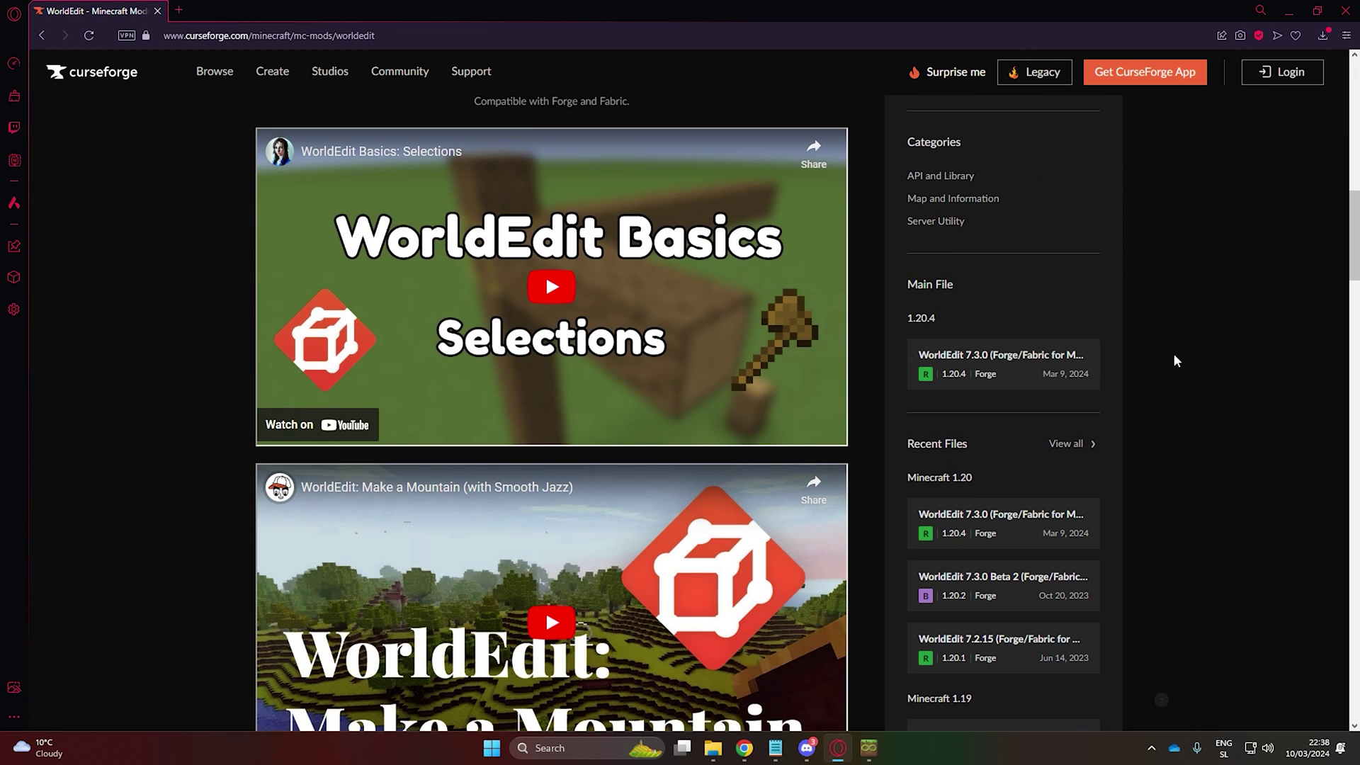
left_click(1012, 381)
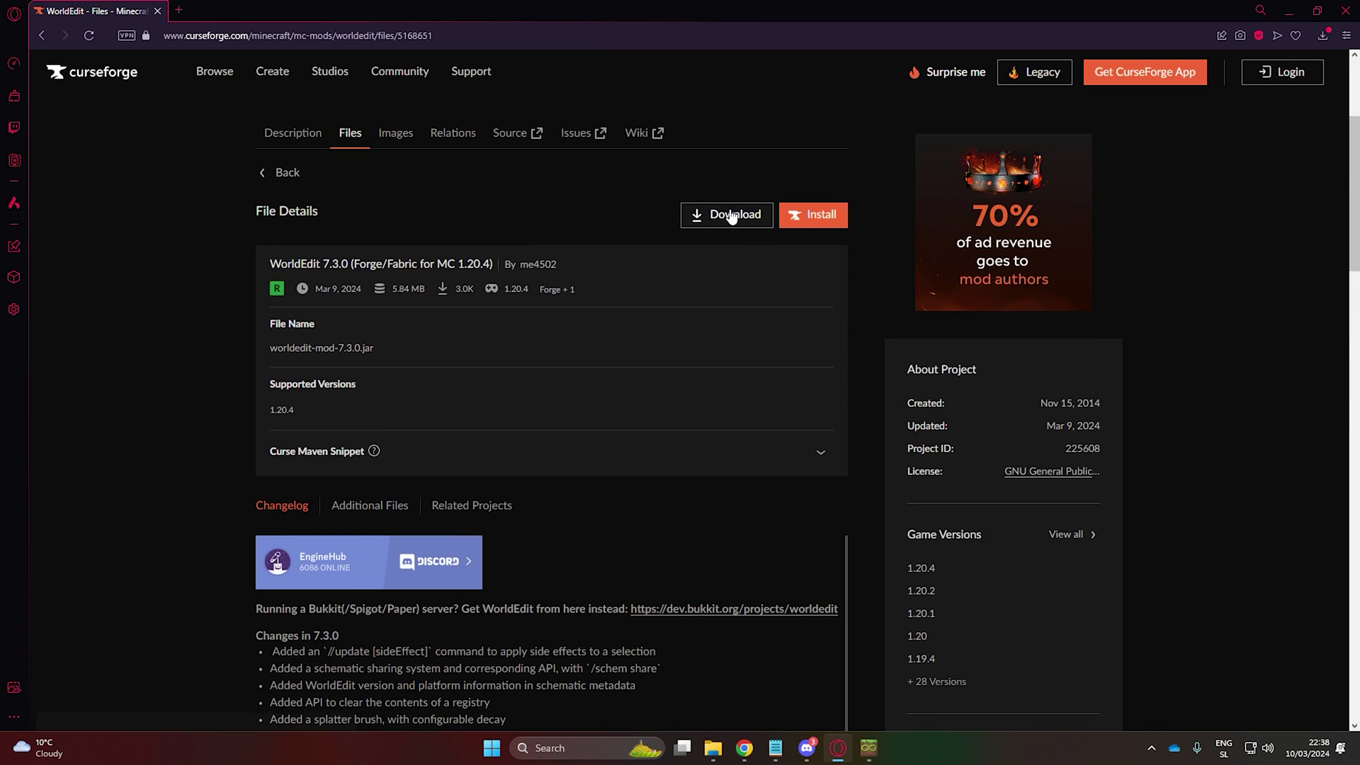
left_click(731, 217)
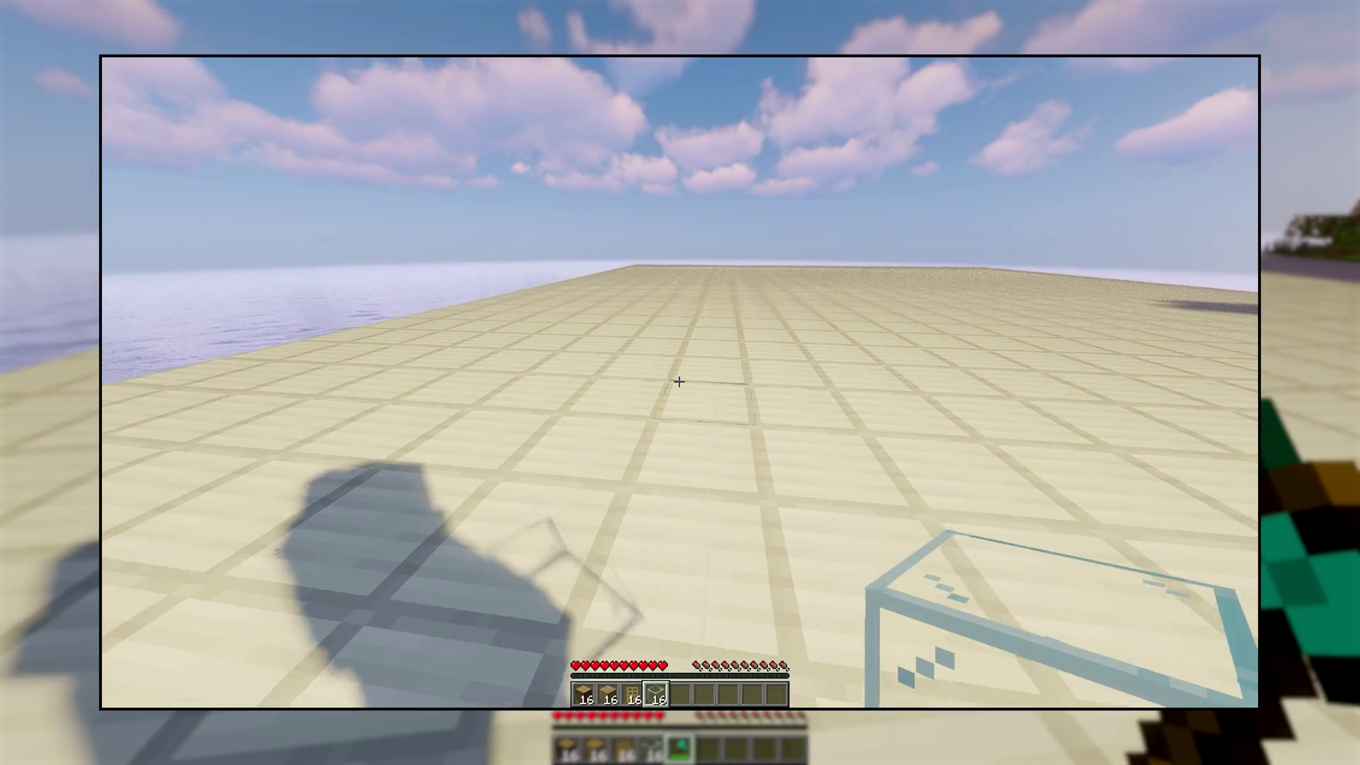
key("e")
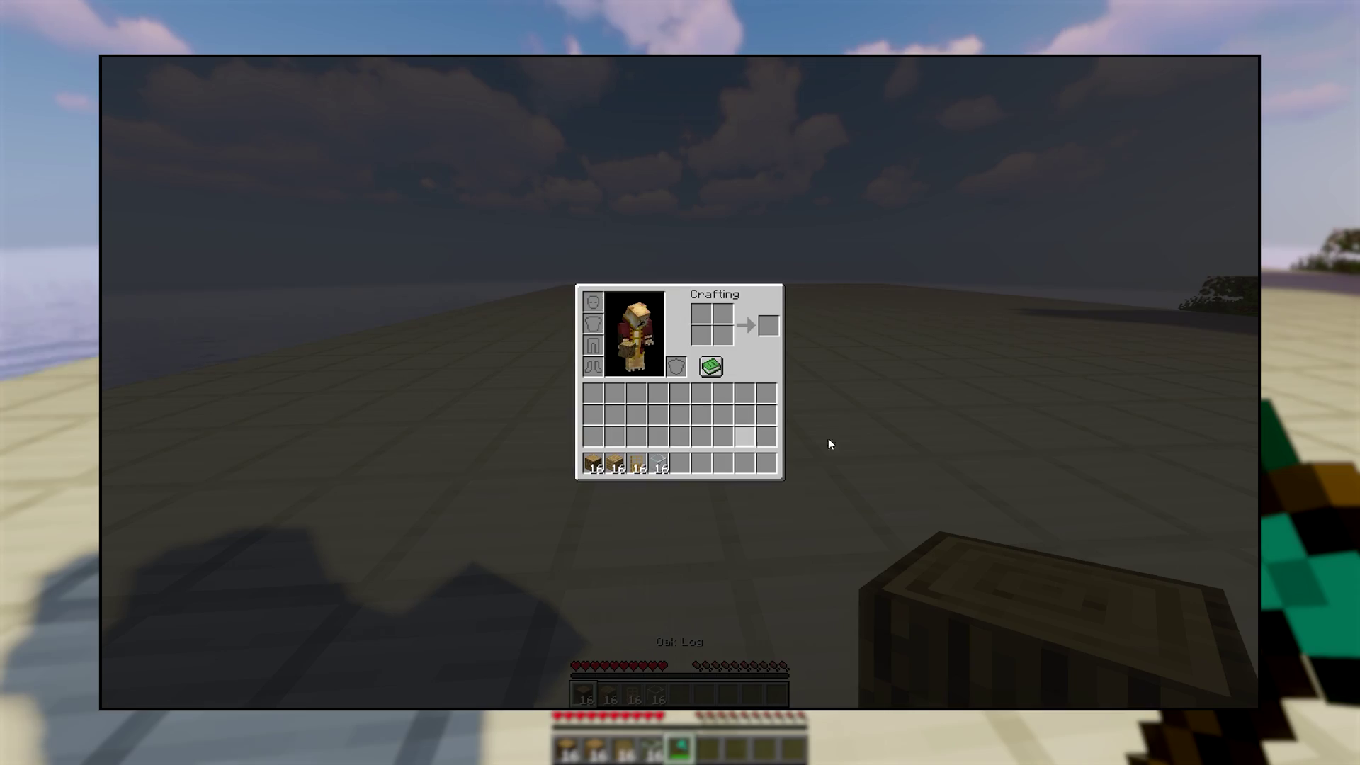
key("e")
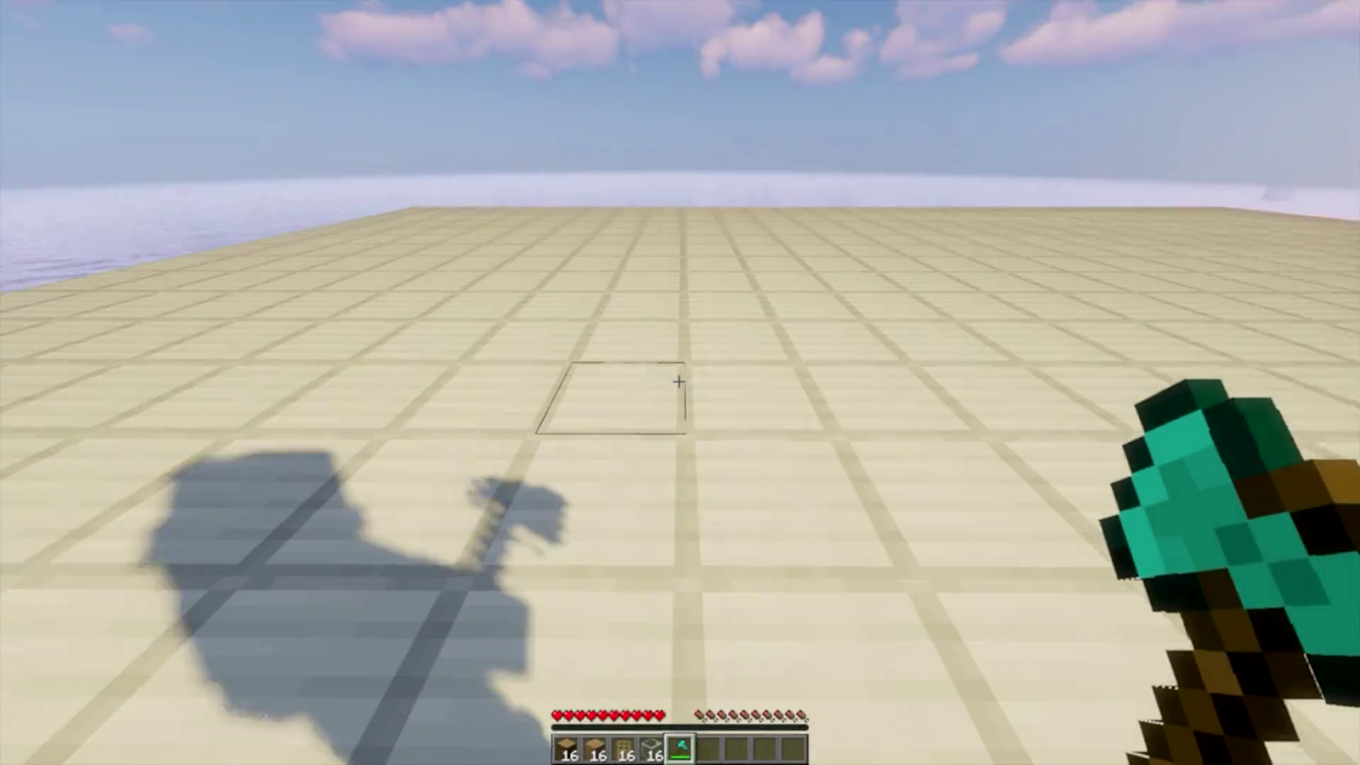
right_click(679, 382)
right_click(679, 381)
right_click(679, 382)
key("2")
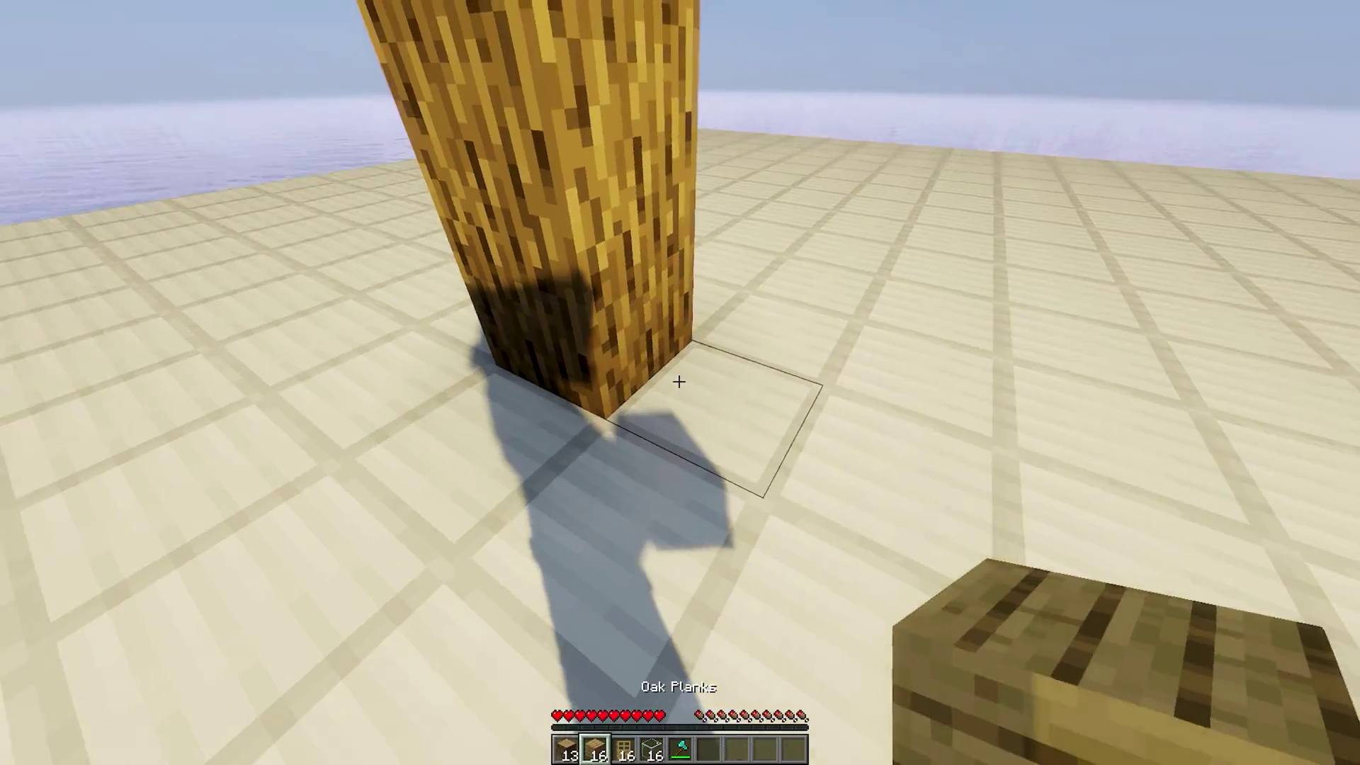
right_click(679, 382)
right_click(678, 382)
right_click(678, 381)
right_click(679, 381)
key("3")
right_click(678, 382)
right_click(679, 381)
key("2")
right_click(678, 382)
right_click(679, 381)
right_click(679, 382)
right_click(679, 382)
key("4")
right_click(679, 382)
right_click(679, 382)
key("2")
right_click(679, 381)
right_click(678, 381)
key("1")
right_click(679, 382)
right_click(679, 381)
right_click(678, 382)
key("2")
right_click(678, 382)
right_click(679, 382)
right_click(679, 381)
right_click(678, 381)
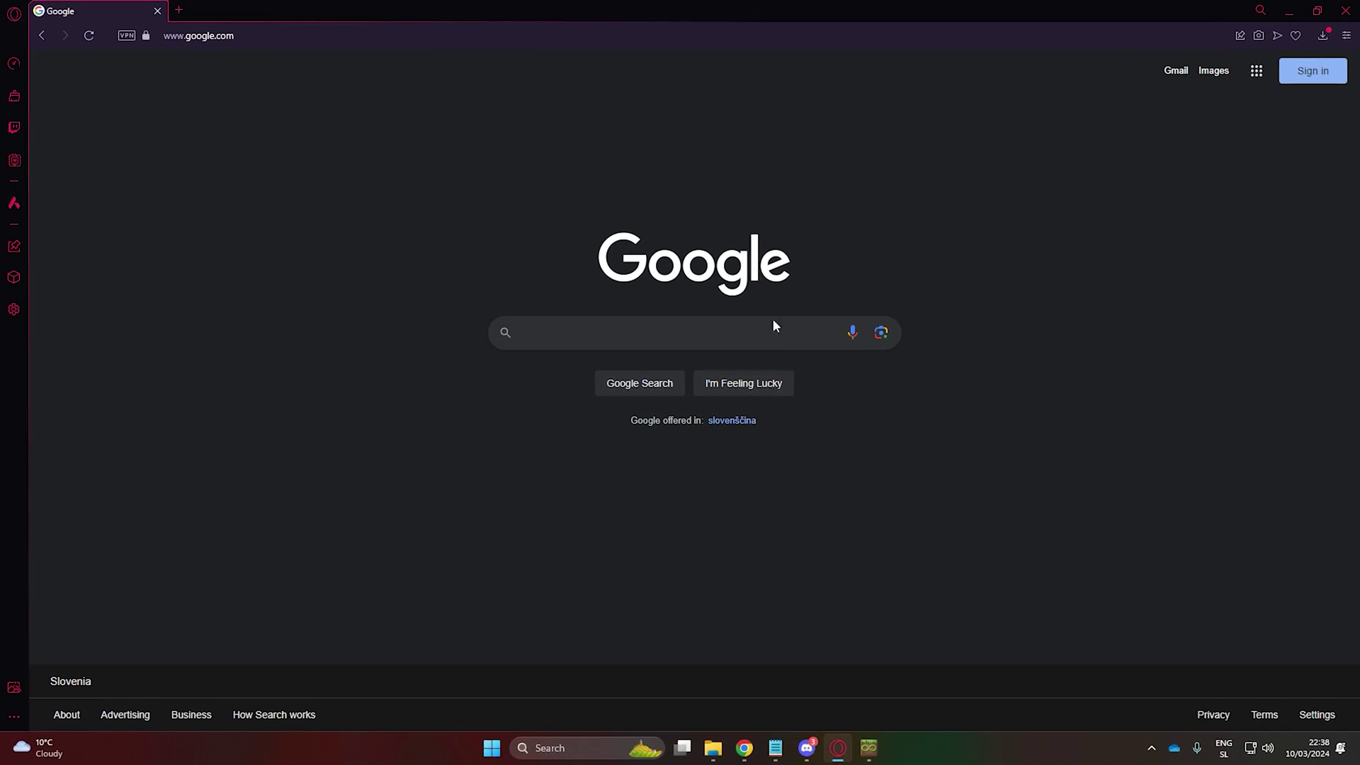
Search Google for auto replenish blocks mod.
left_click(773, 326)
type("auto repleni")
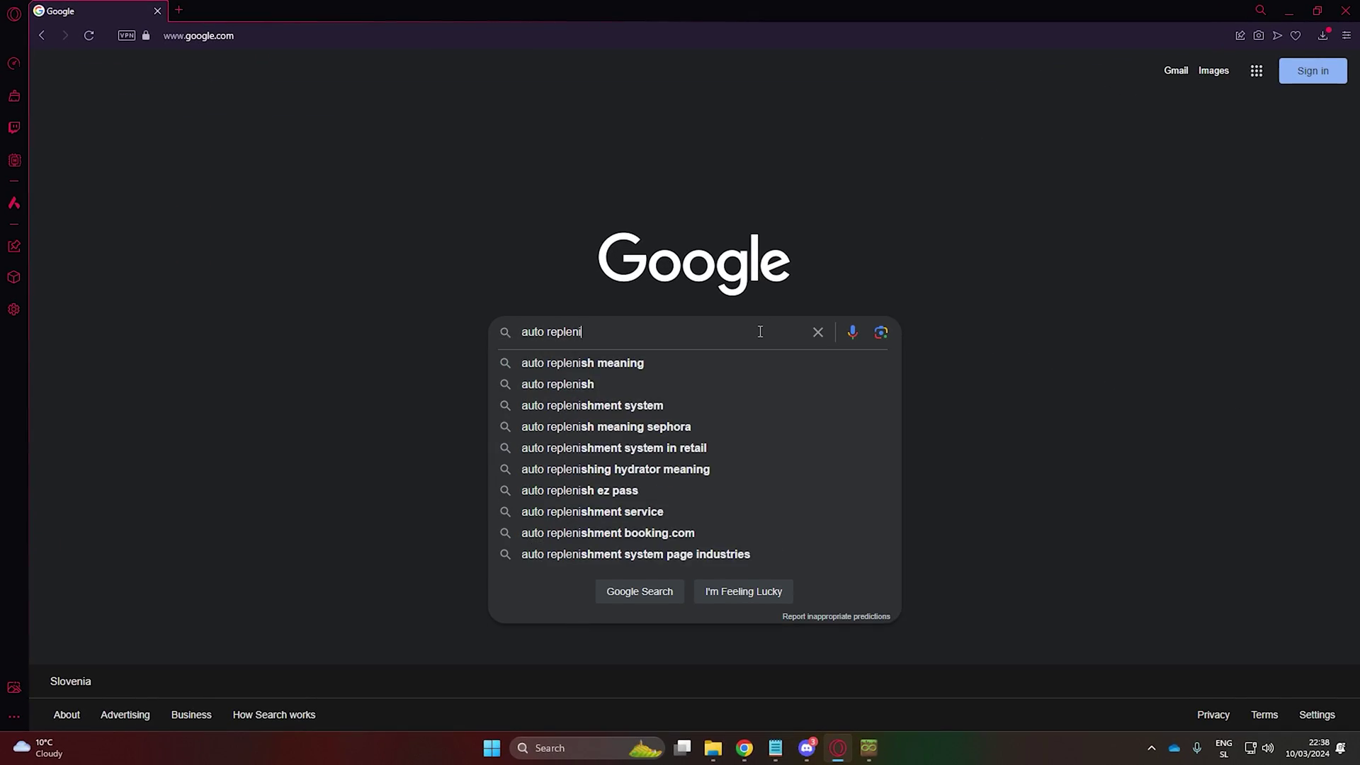
type("sh blocks mod")
key("Return")
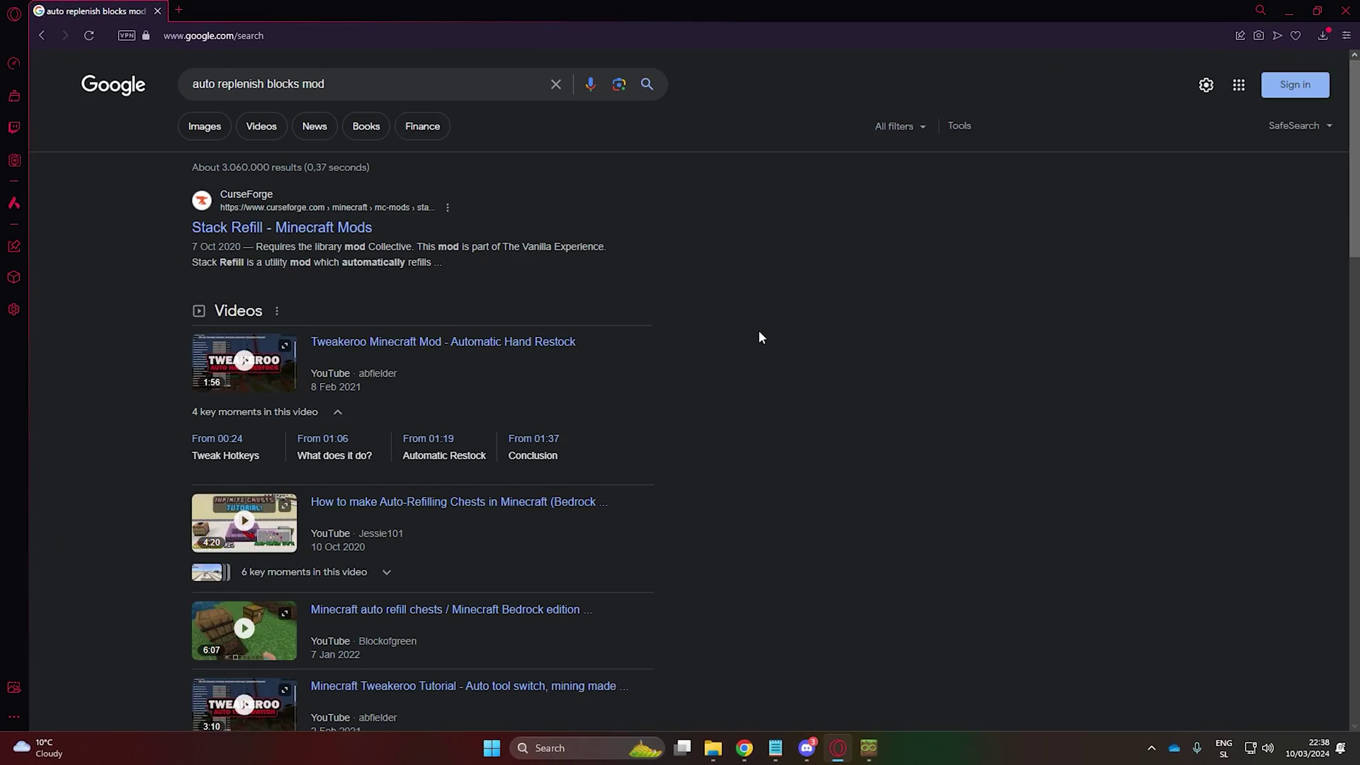
Open the Planet Minecraft page of the Auto Replenish Blocks mod and look through its preview images.
scroll(760, 337, "down", 10)
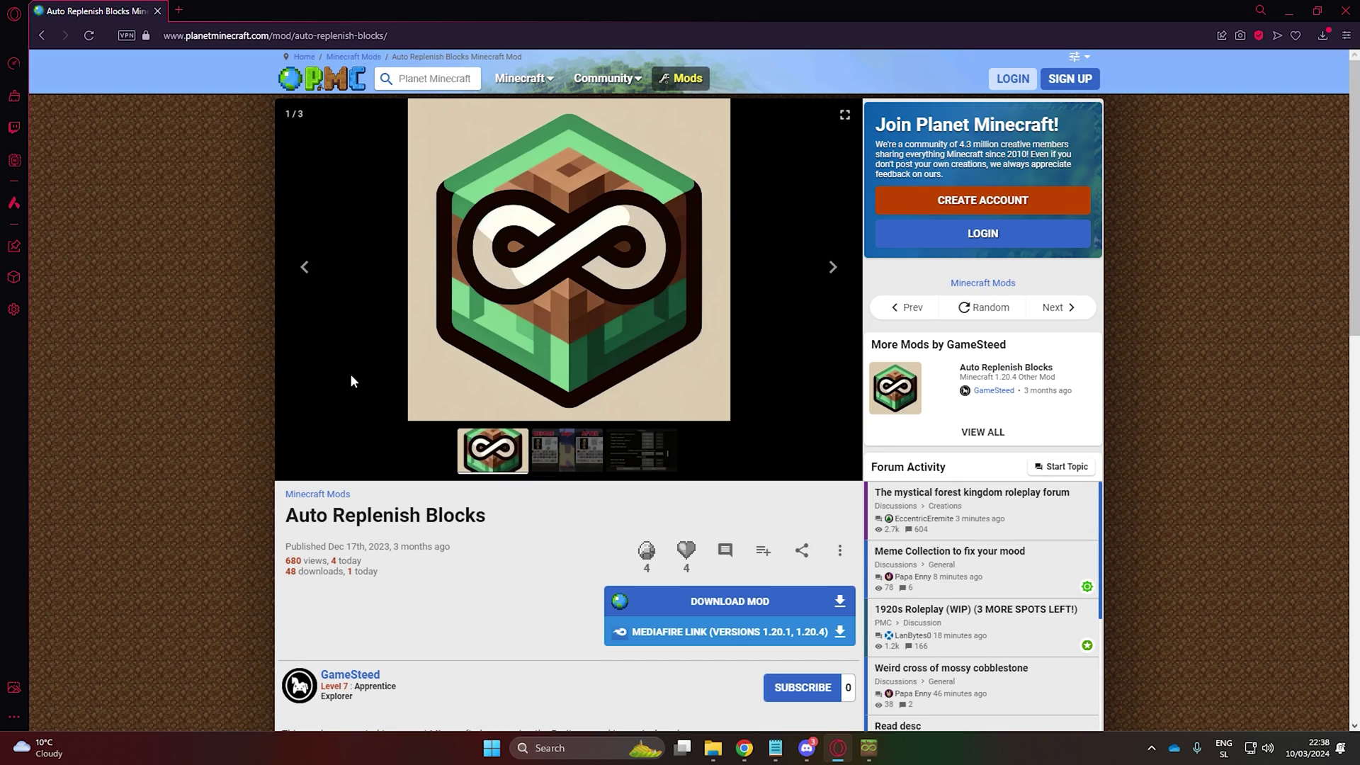
left_click(561, 449)
left_click(648, 447)
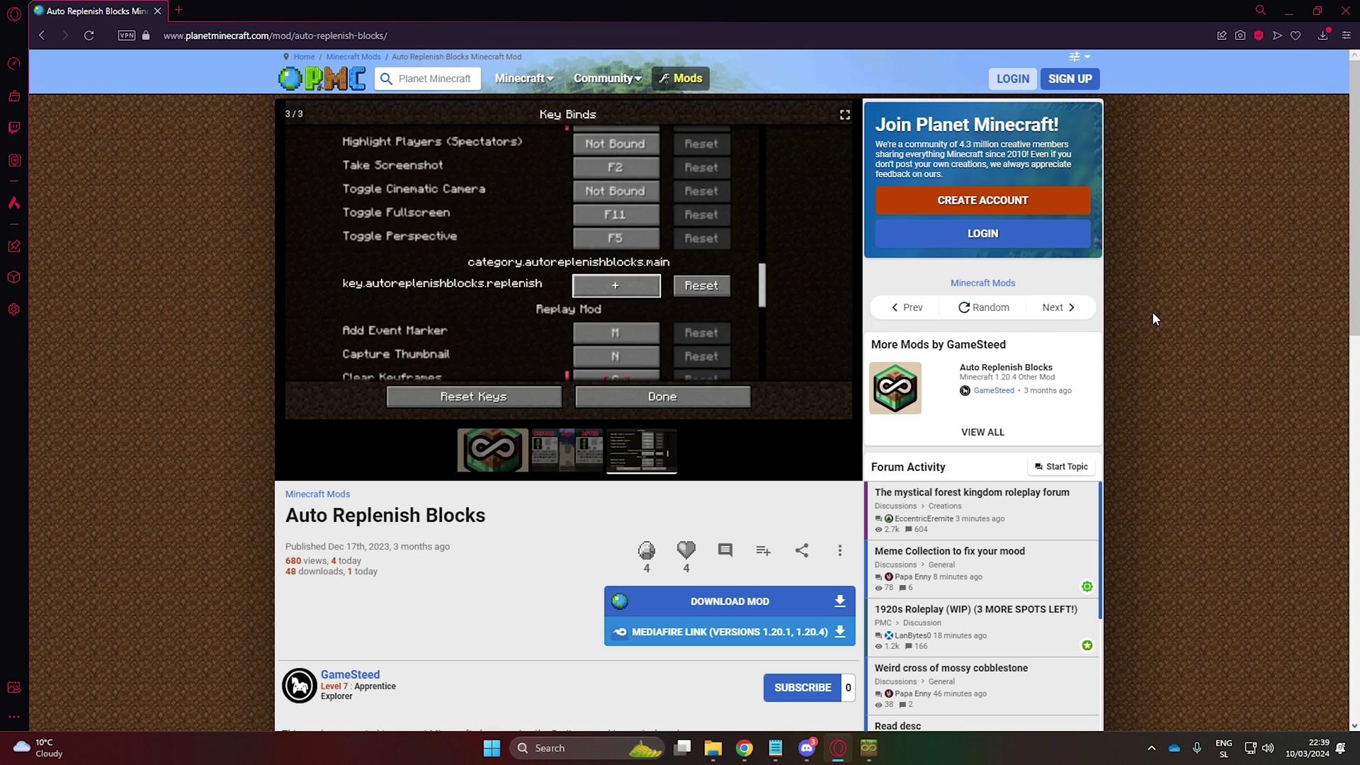
Download auto-replenish-blocks-1-0-0-1-20-4.jar into the Minecraft_AutoBuild folder and open the required Fabric API's CurseForge page.
scroll(1152, 311, "down", 3)
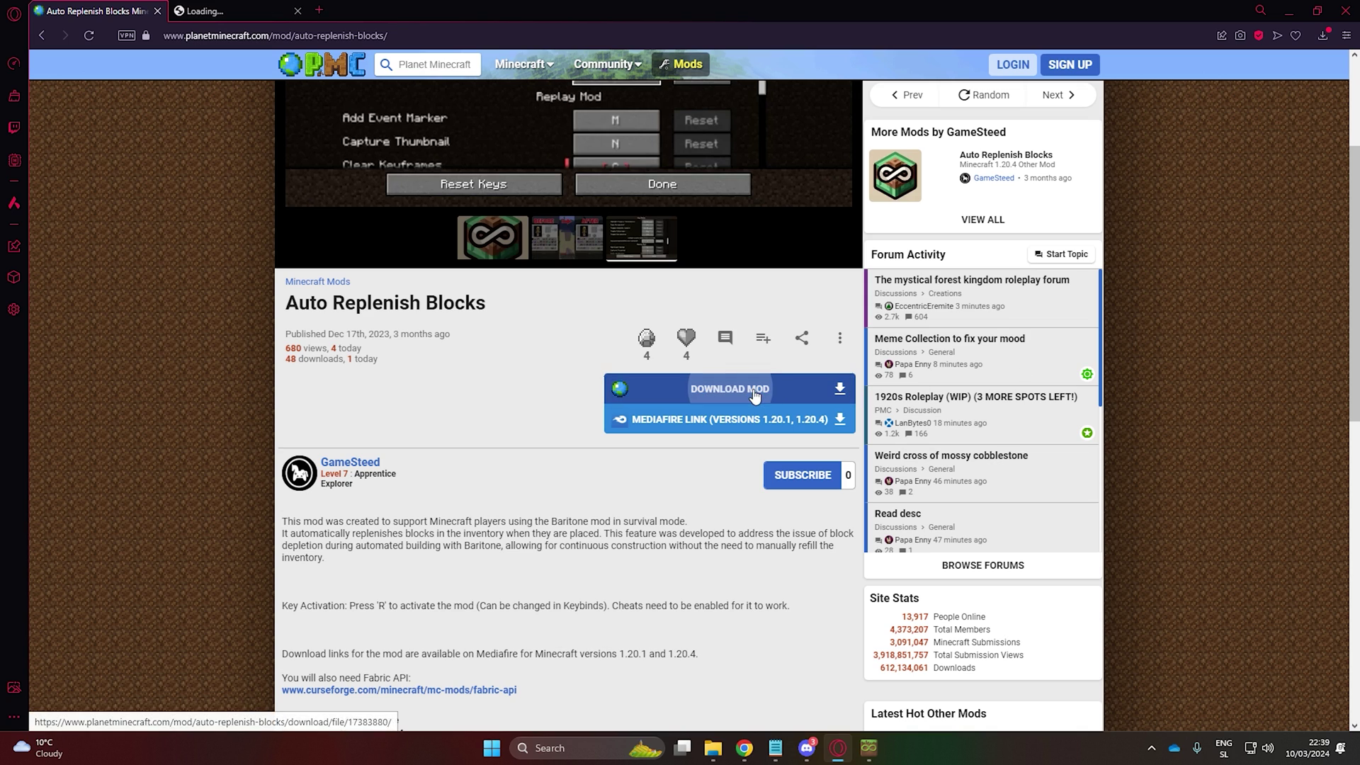
scroll(631, 348, "down", 4)
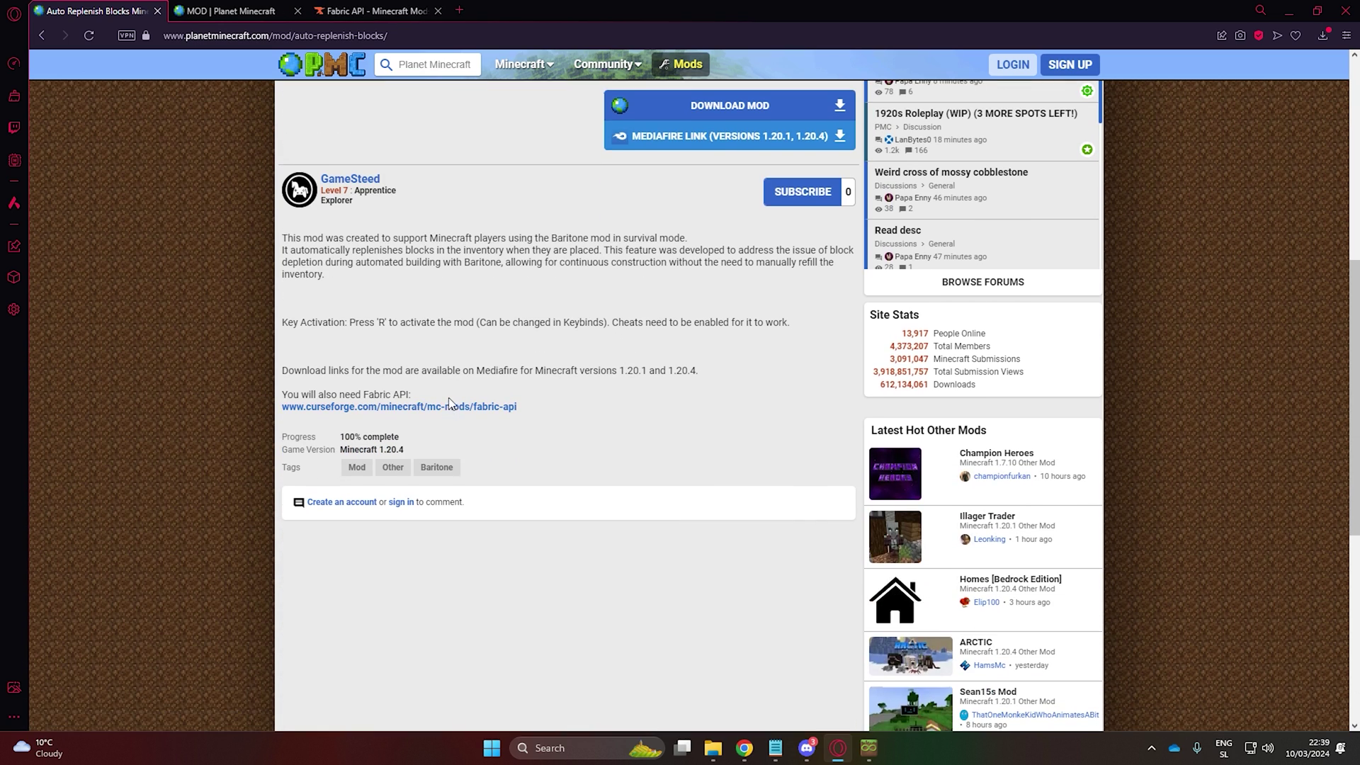
left_click(209, 14)
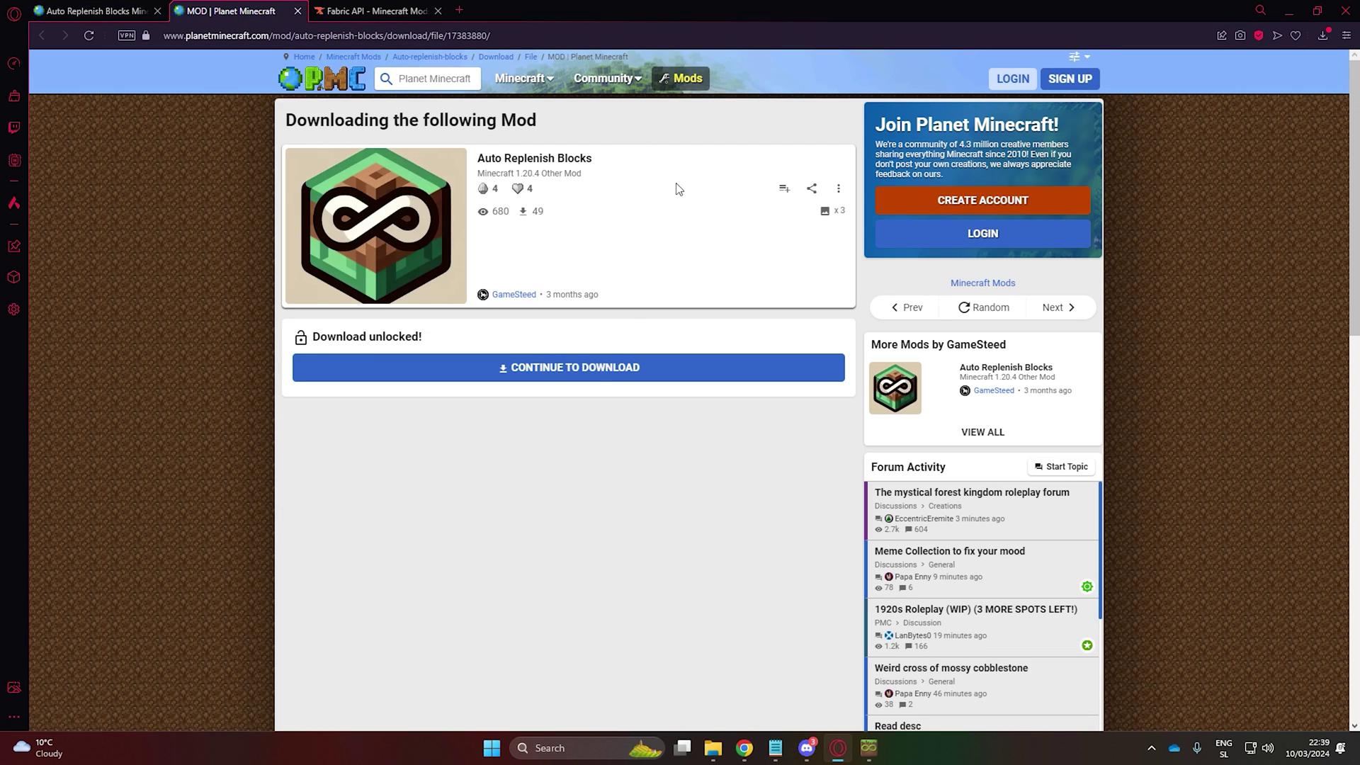
left_click(599, 369)
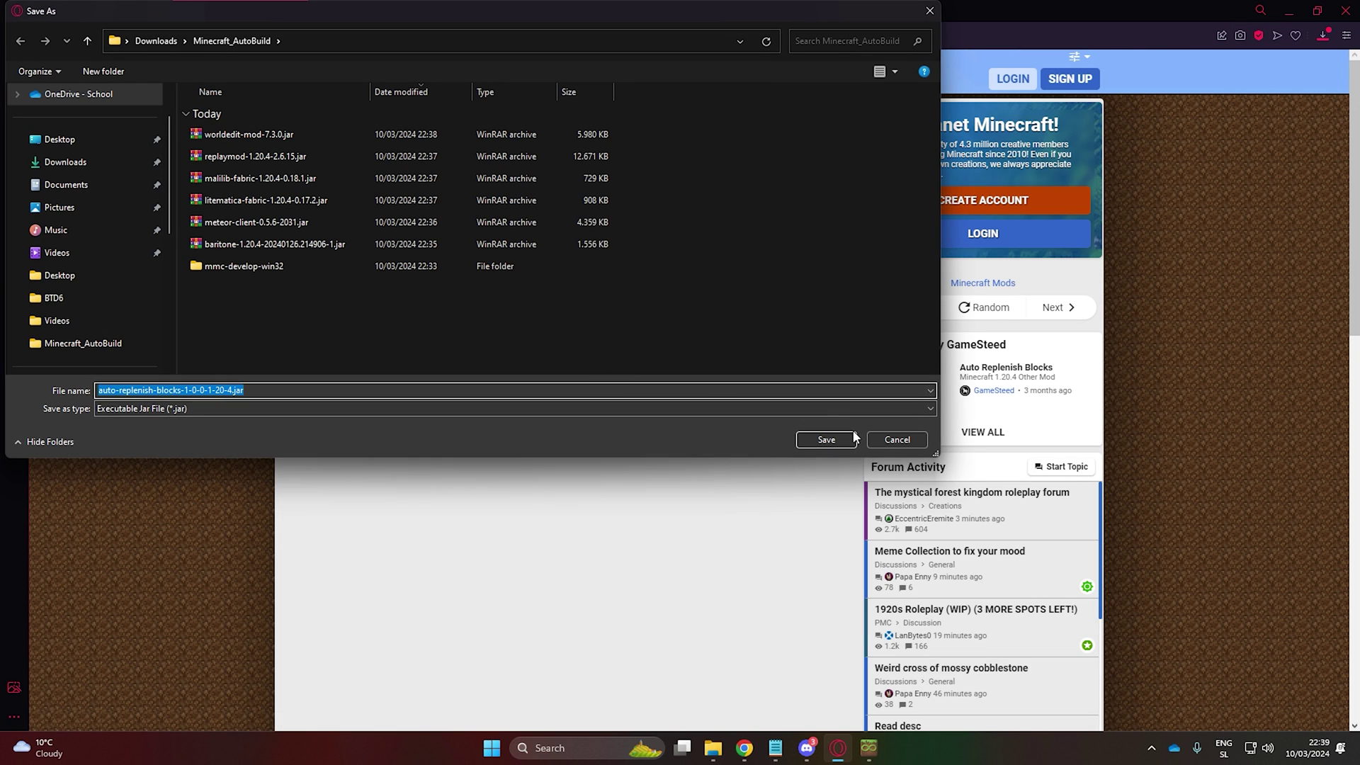
key("Return")
Download fabric-api-0.96.4+1.20.4.jar from the Fabric API page on CurseForge into the Minecraft_AutoBuild folder.
left_click(377, 10)
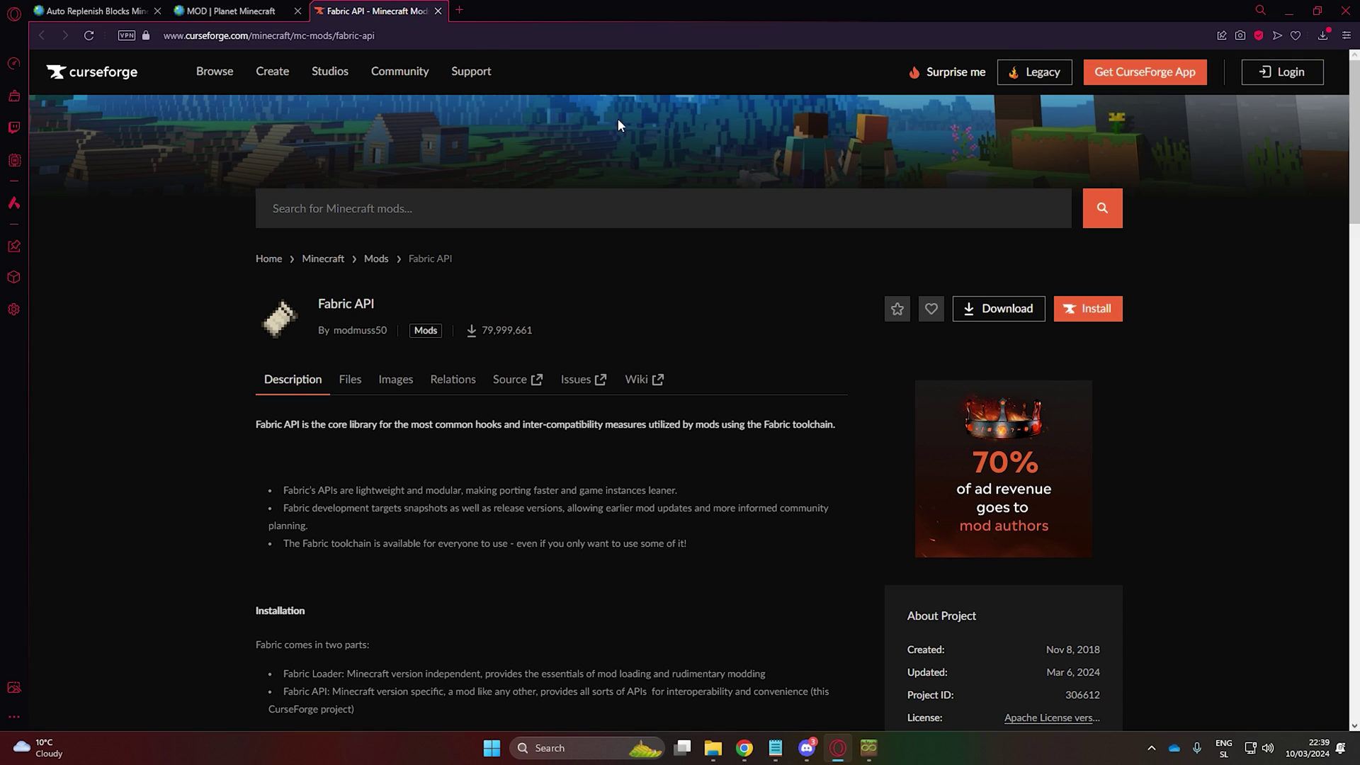
scroll(815, 270, "down", 10)
left_click(1022, 363)
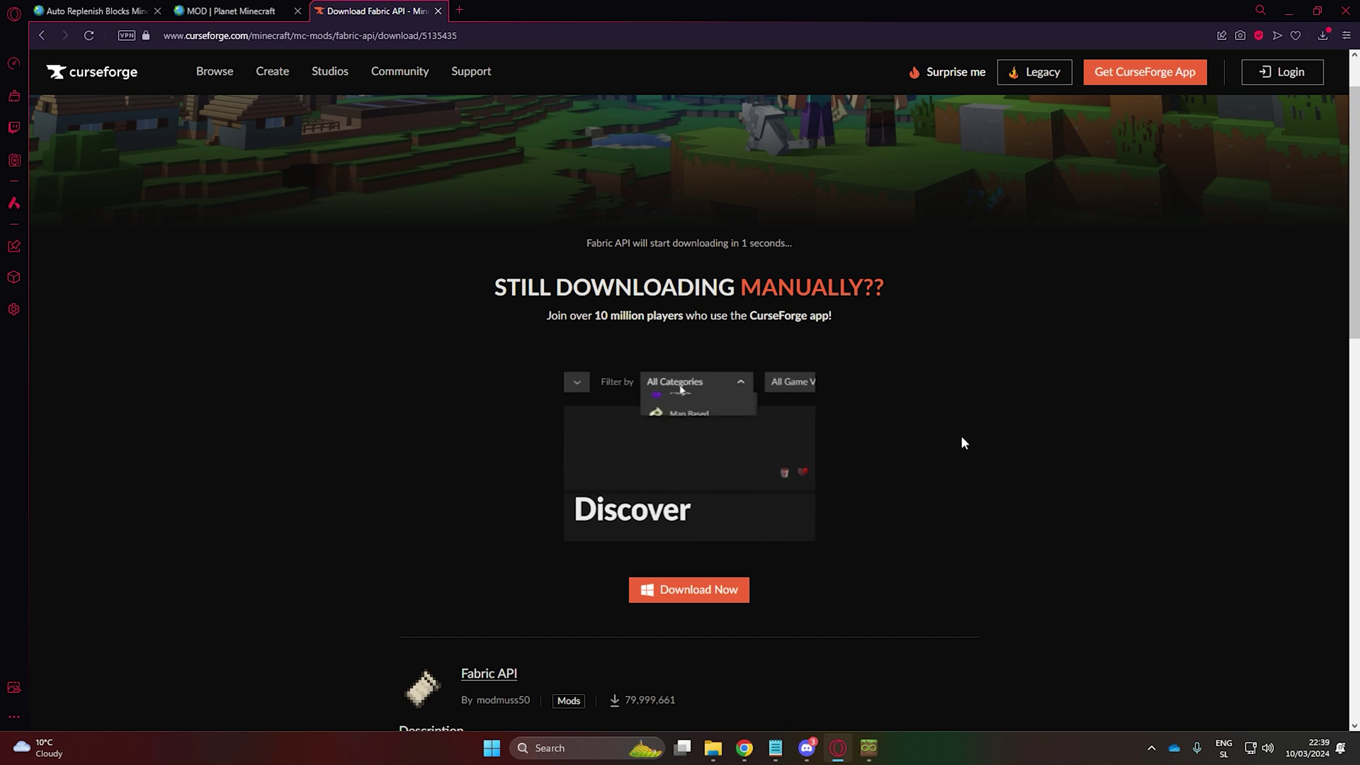
left_click(838, 441)
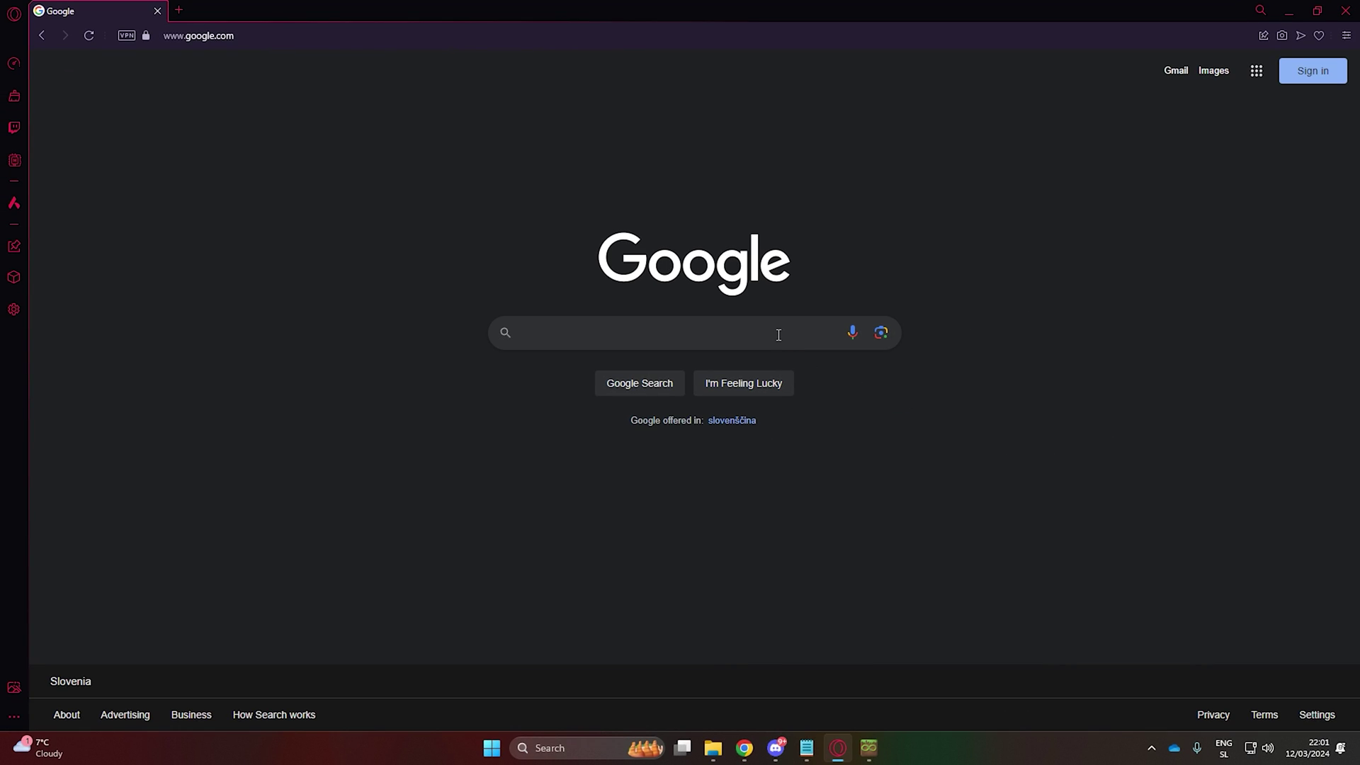
Search Google for minecraft sodium and save sodium-fabric-0.5.8+mc1.20.4.jar from Modrinth in the Minecraft_AutoBuild folder.
type("minecraft sodium")
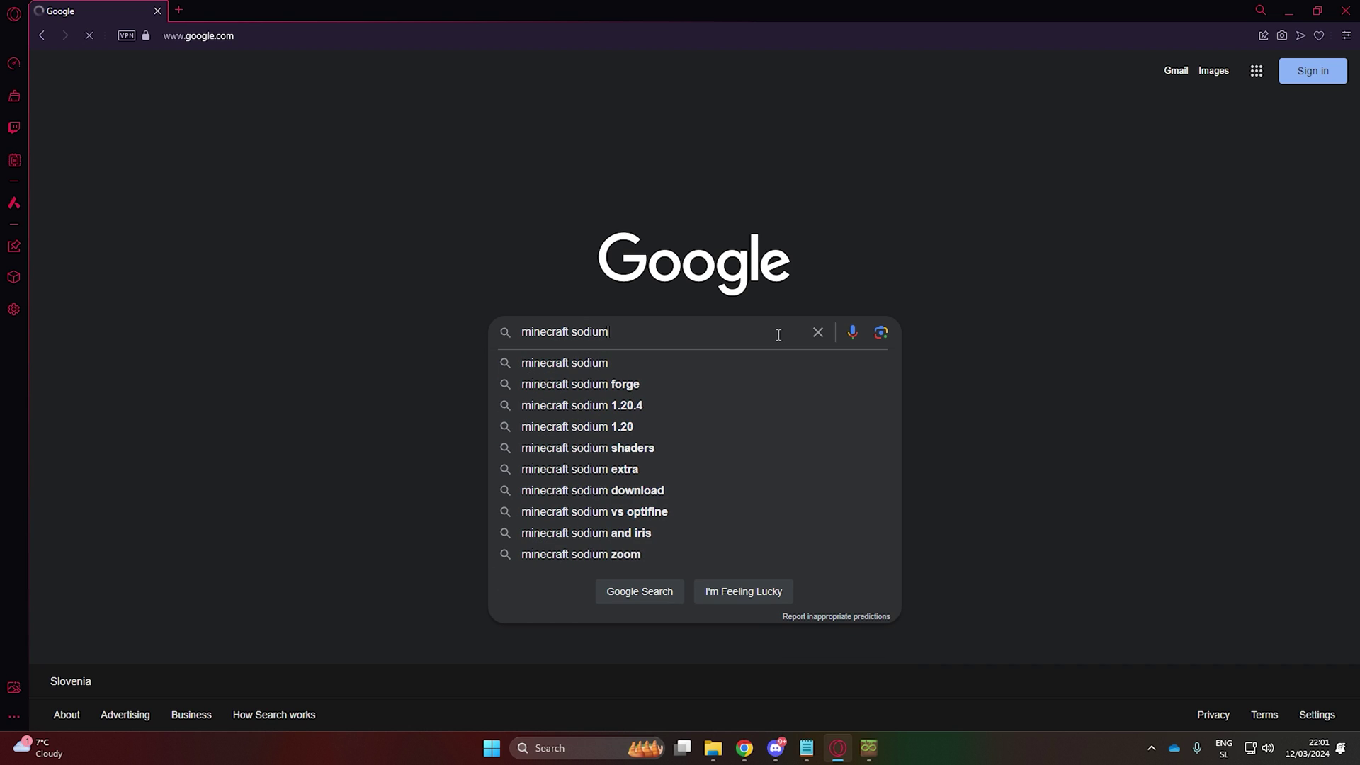
key("Return")
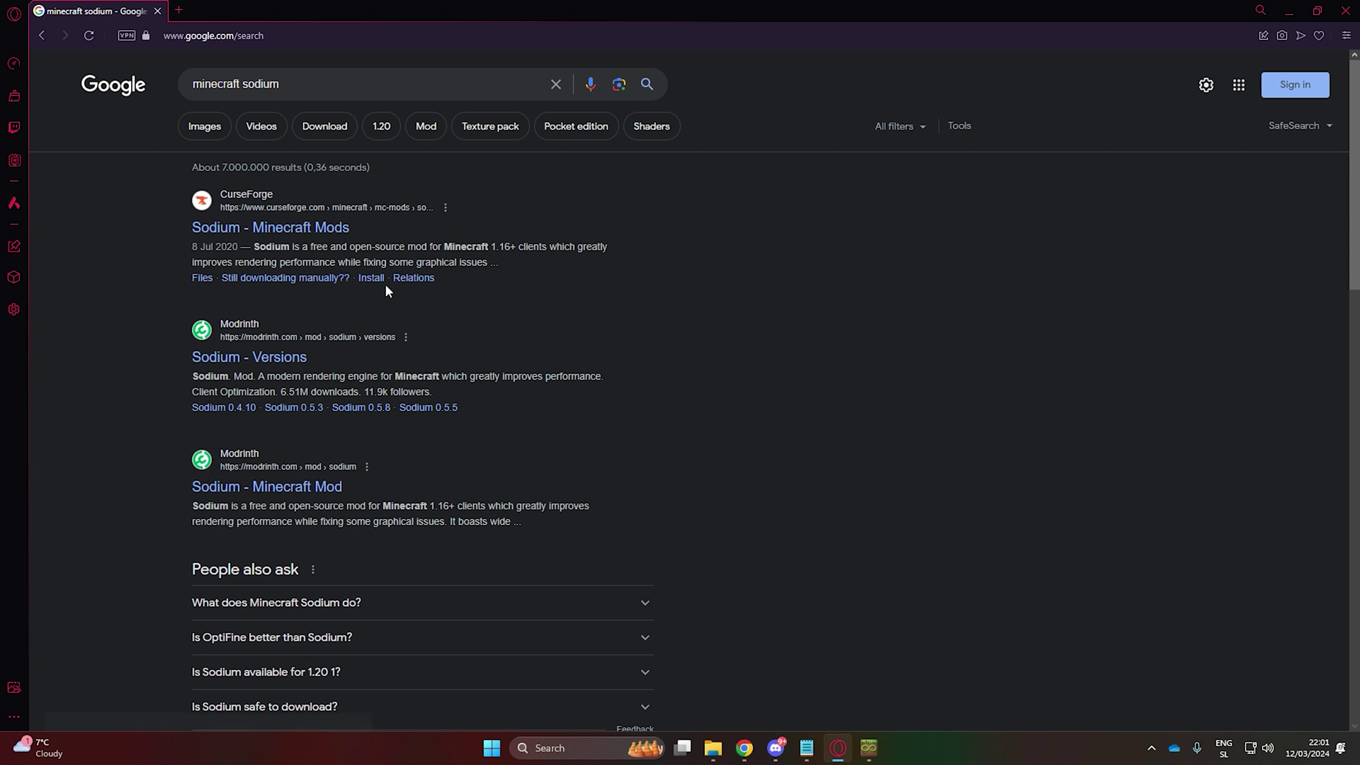
left_click(269, 362)
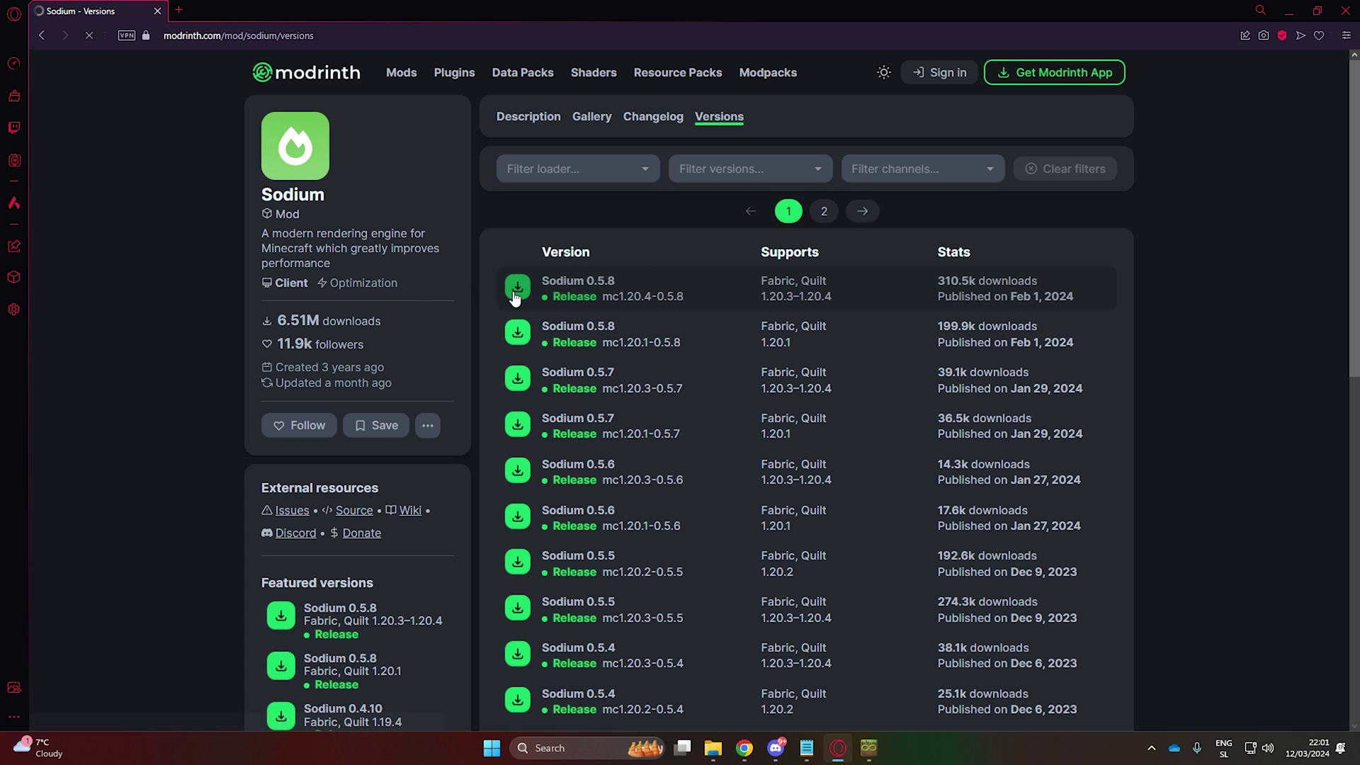
left_click(515, 296)
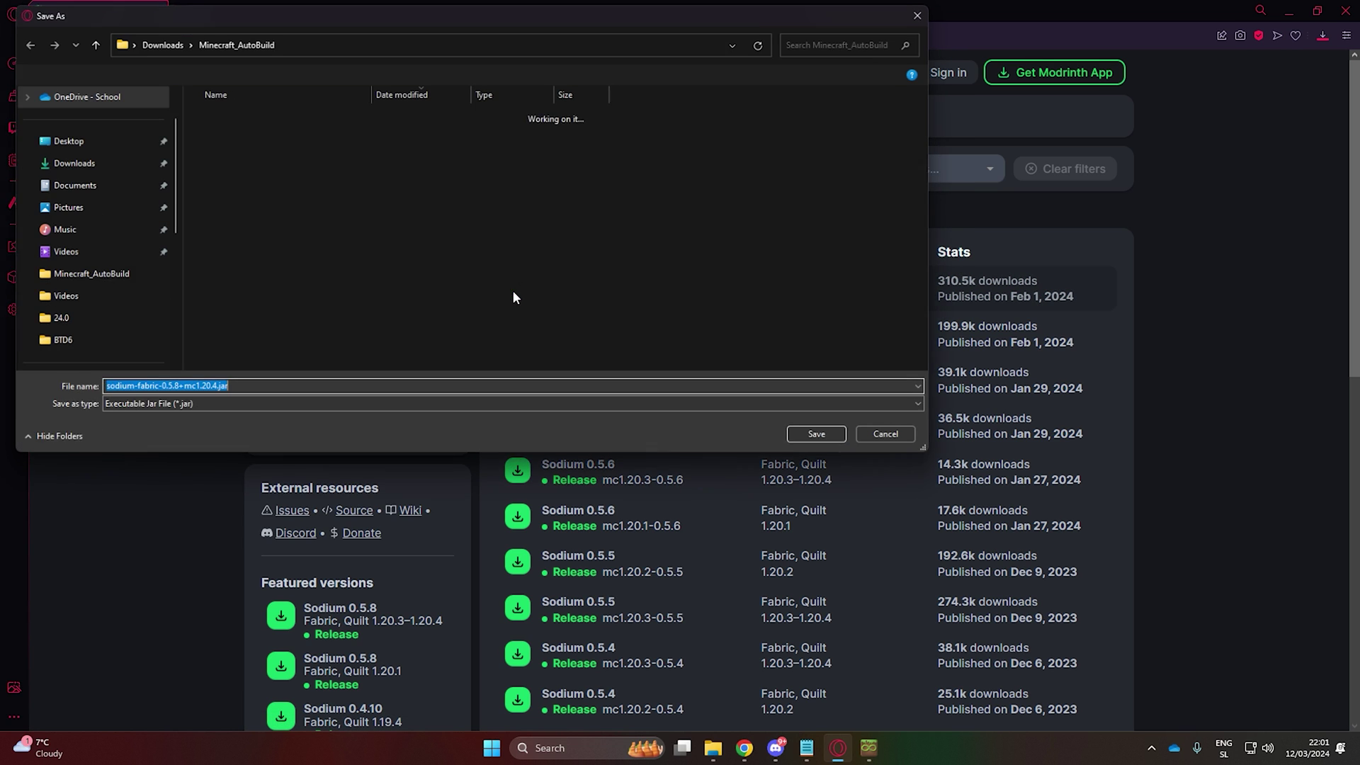
left_click(820, 439)
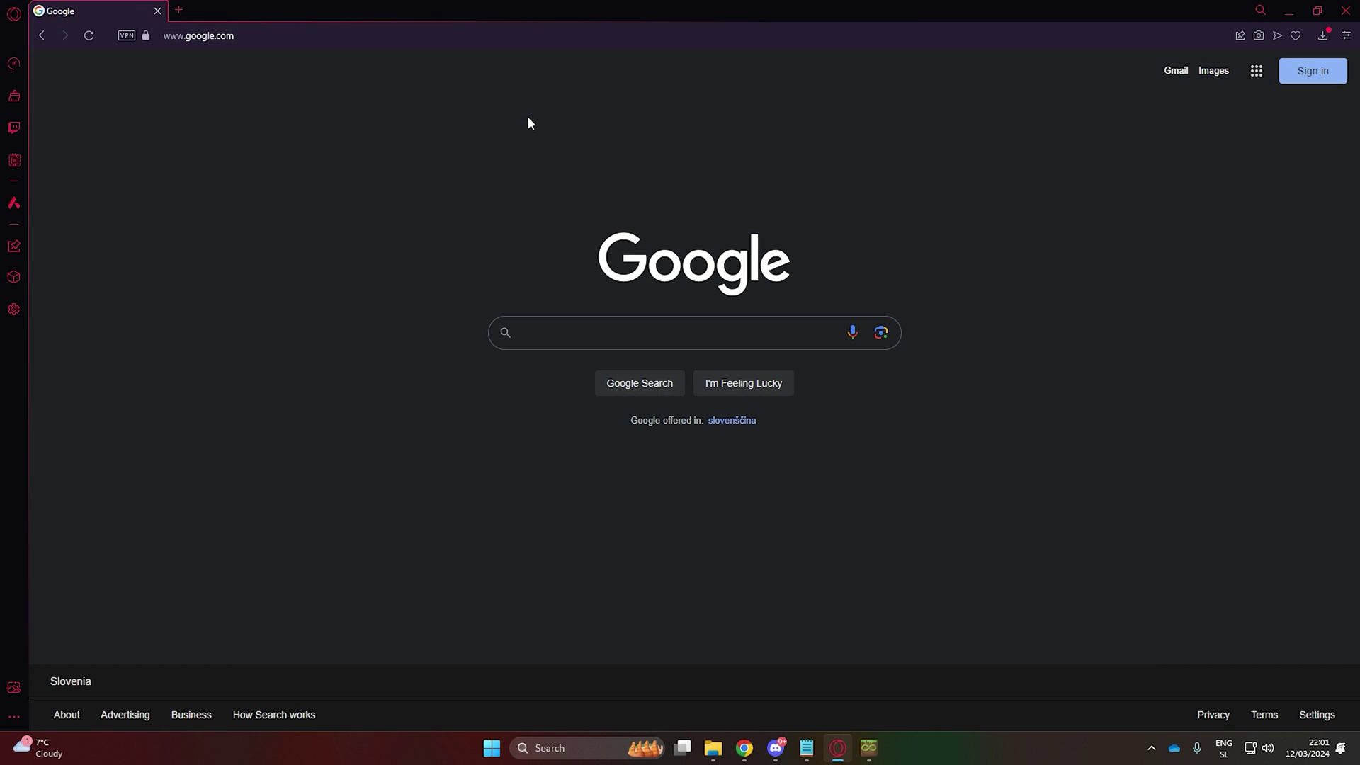
Search Google for iris shaders and save iris-mc1.20.4-1.6.17.jar from Modrinth in the Minecraft_AutoBuild folder.
type("iris shaders")
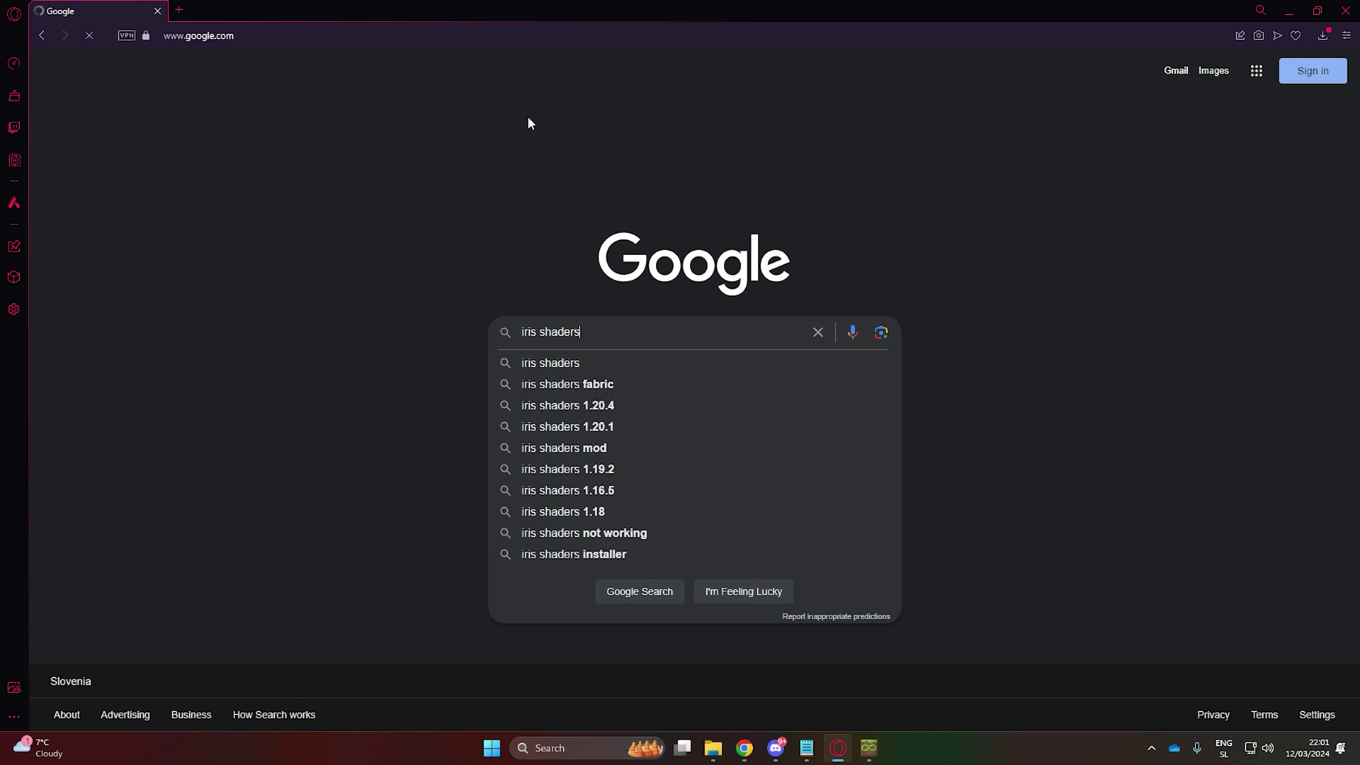
key("Return")
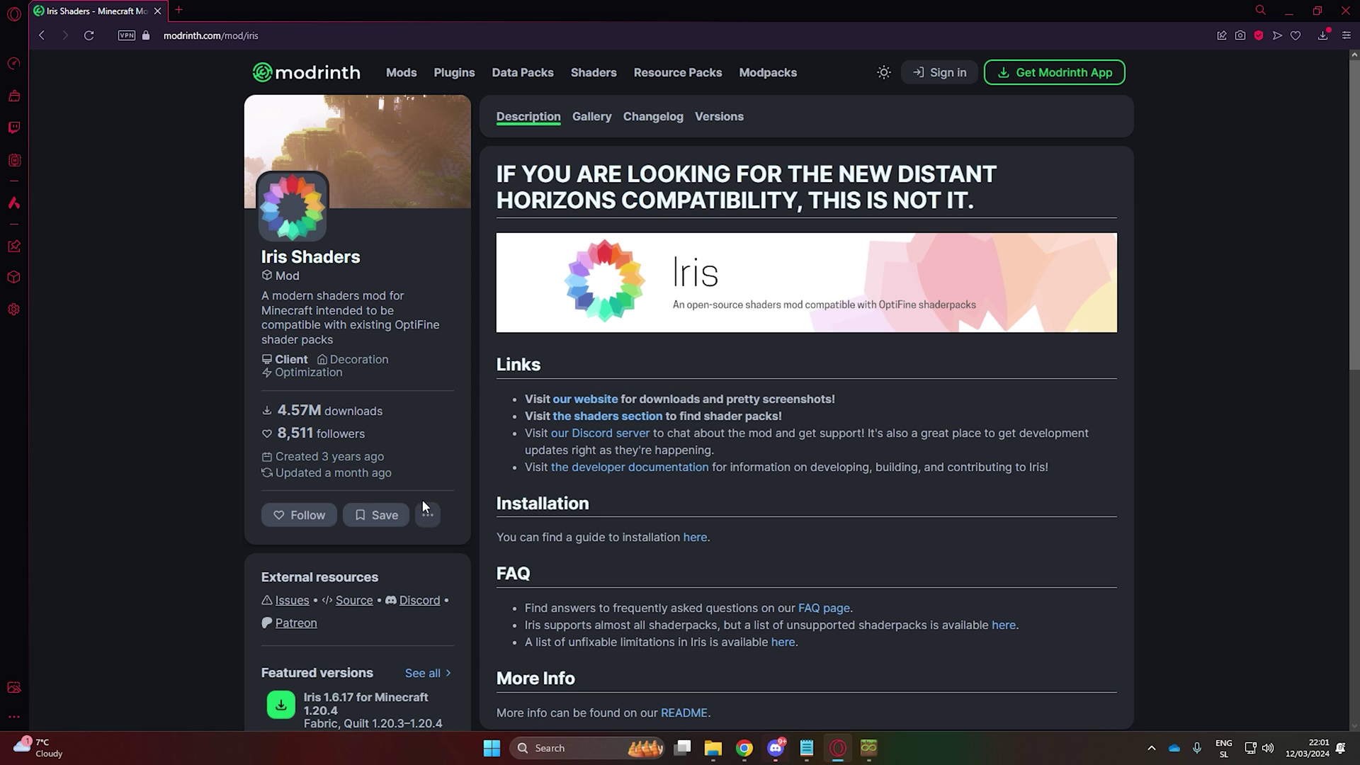
scroll(680, 344, "down", 3)
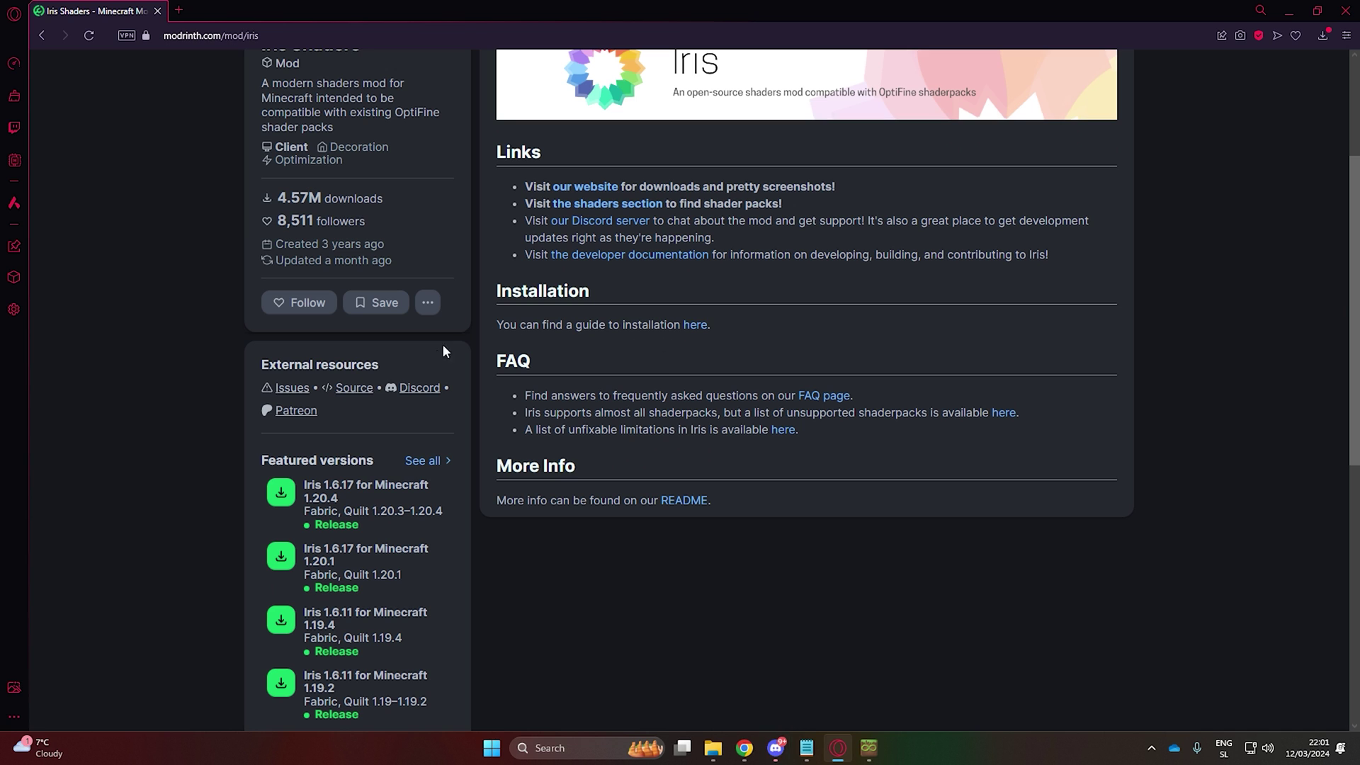
left_click(281, 500)
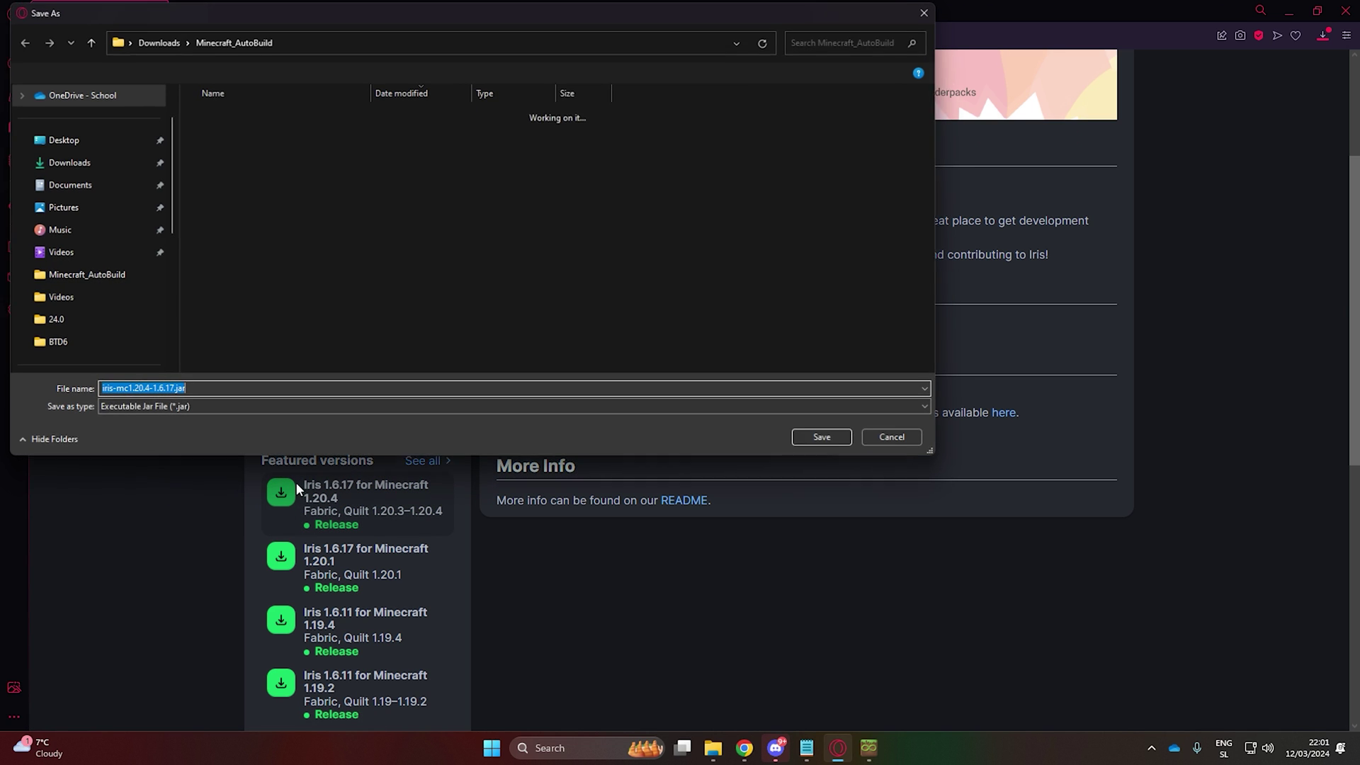
left_click(797, 437)
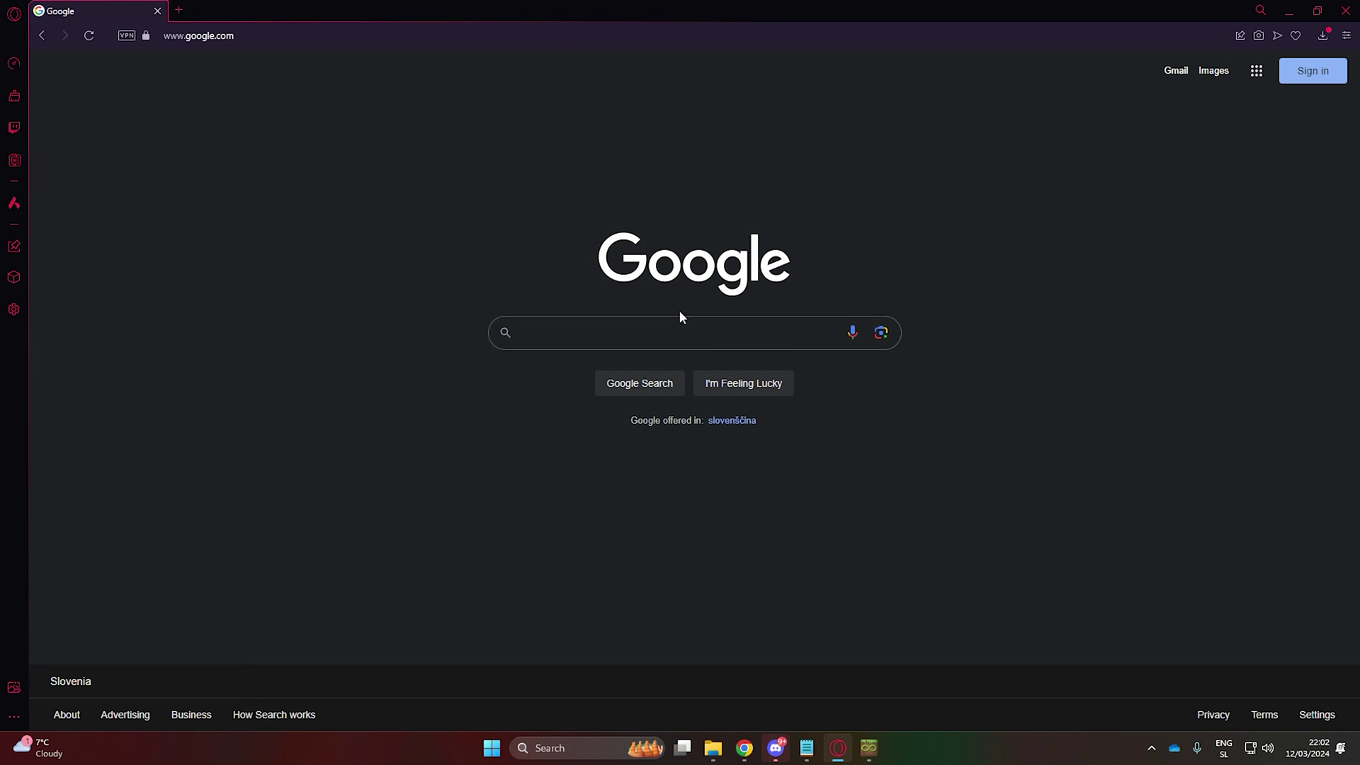
Search Google for sildurs vibrant shaders and download Sildur's Vibrant Shaders v1.51 Extreme-VL from CurseForge.
left_click(672, 339)
type("sildu")
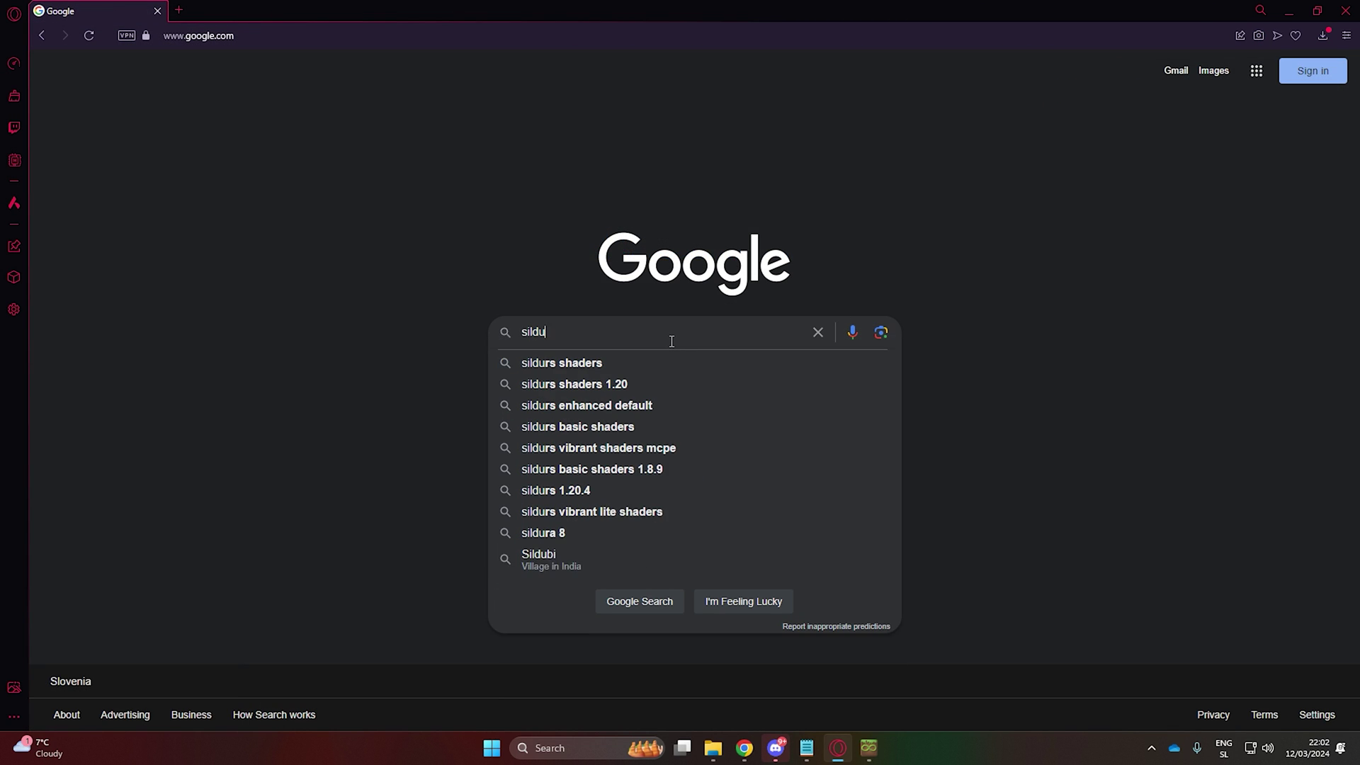
type("rs vibrant shaders")
key("Return")
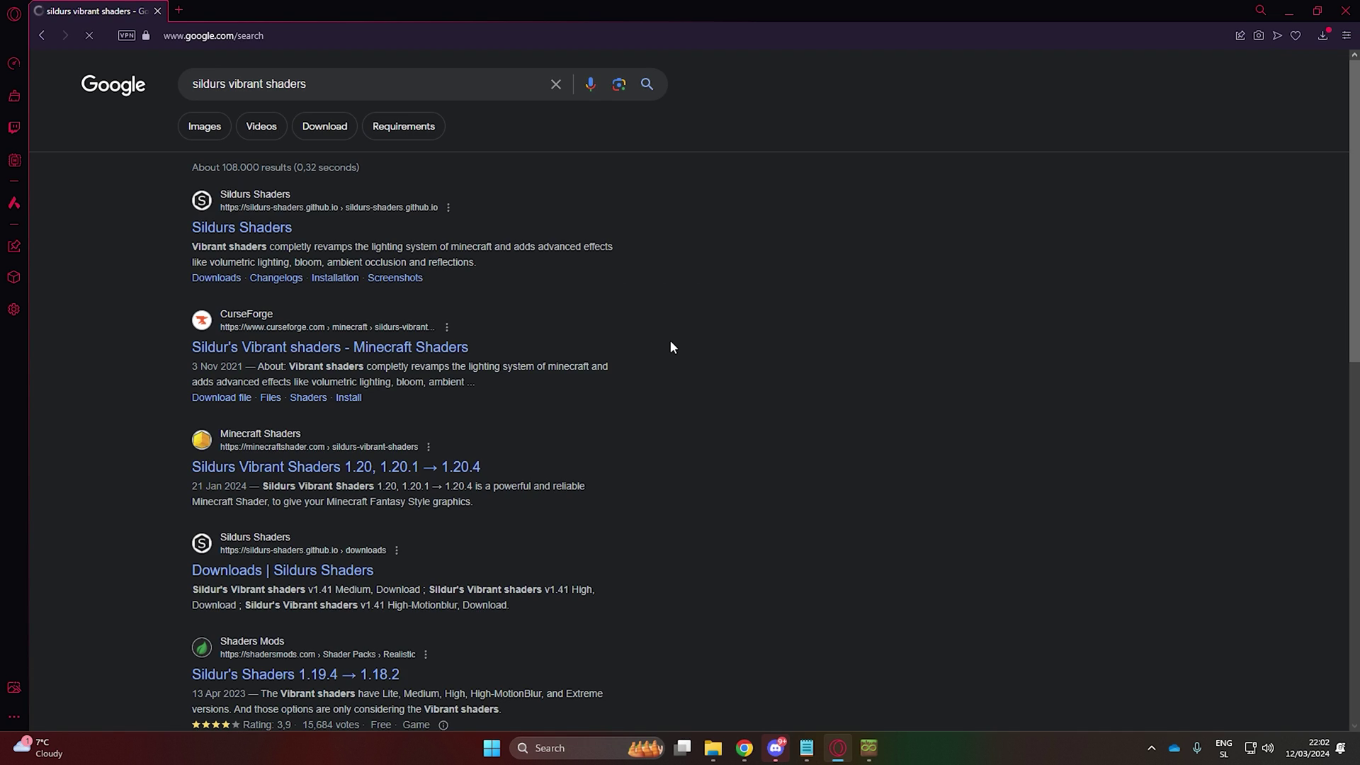
left_click(453, 360)
scroll(792, 449, "down", 12)
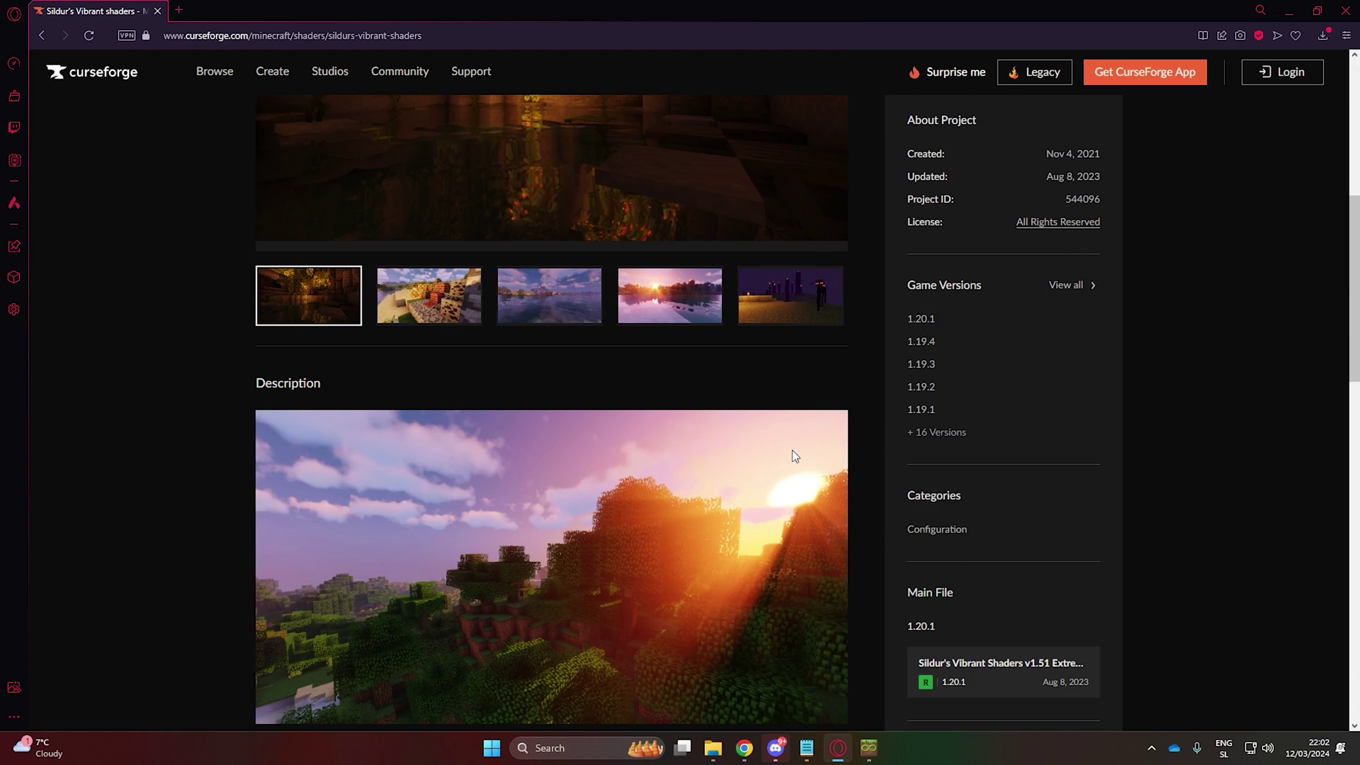
left_click(1335, 701)
left_click(984, 325)
left_click(719, 217)
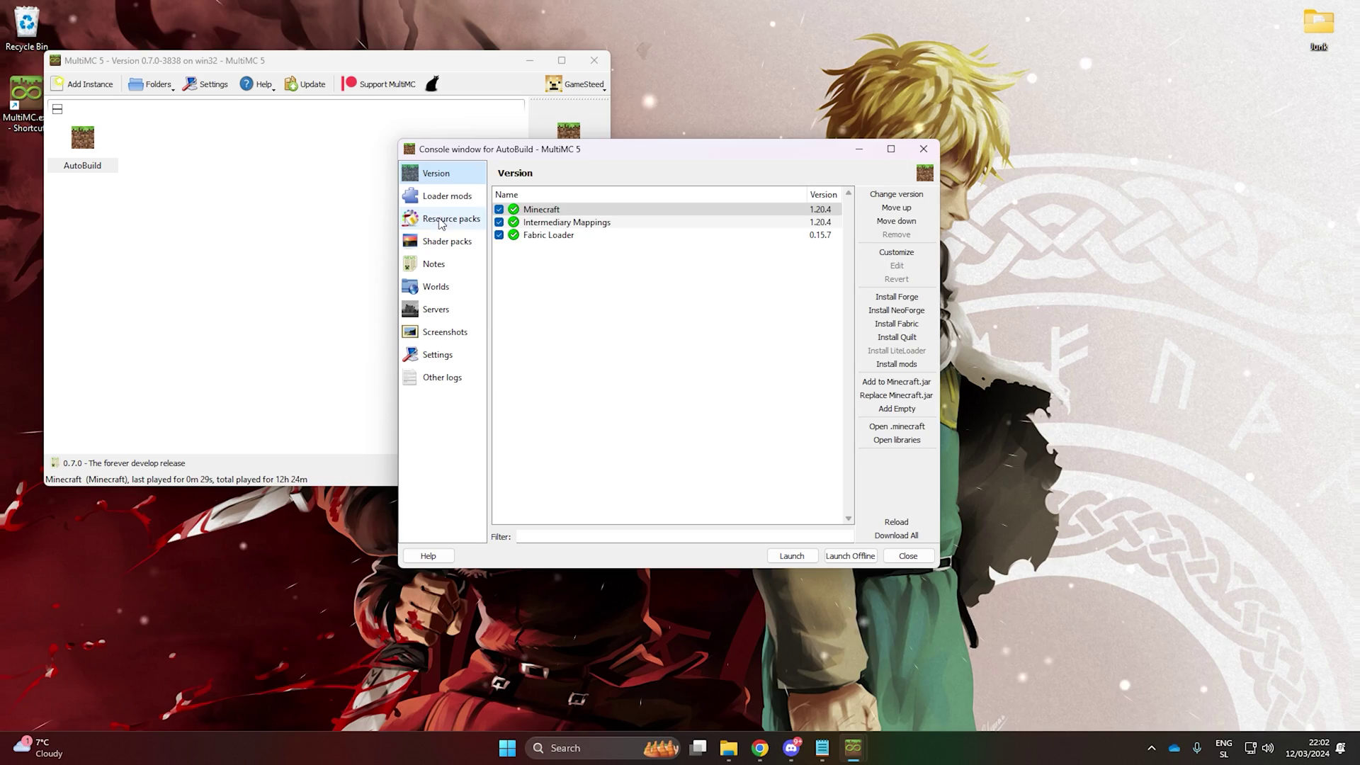
Add the ten downloaded mod .jar files from the Minecraft_AutoBuild folder to the AutoBuild instance's loader mods in MultiMC.
left_click(450, 222)
left_click_drag(567, 149, 247, 65)
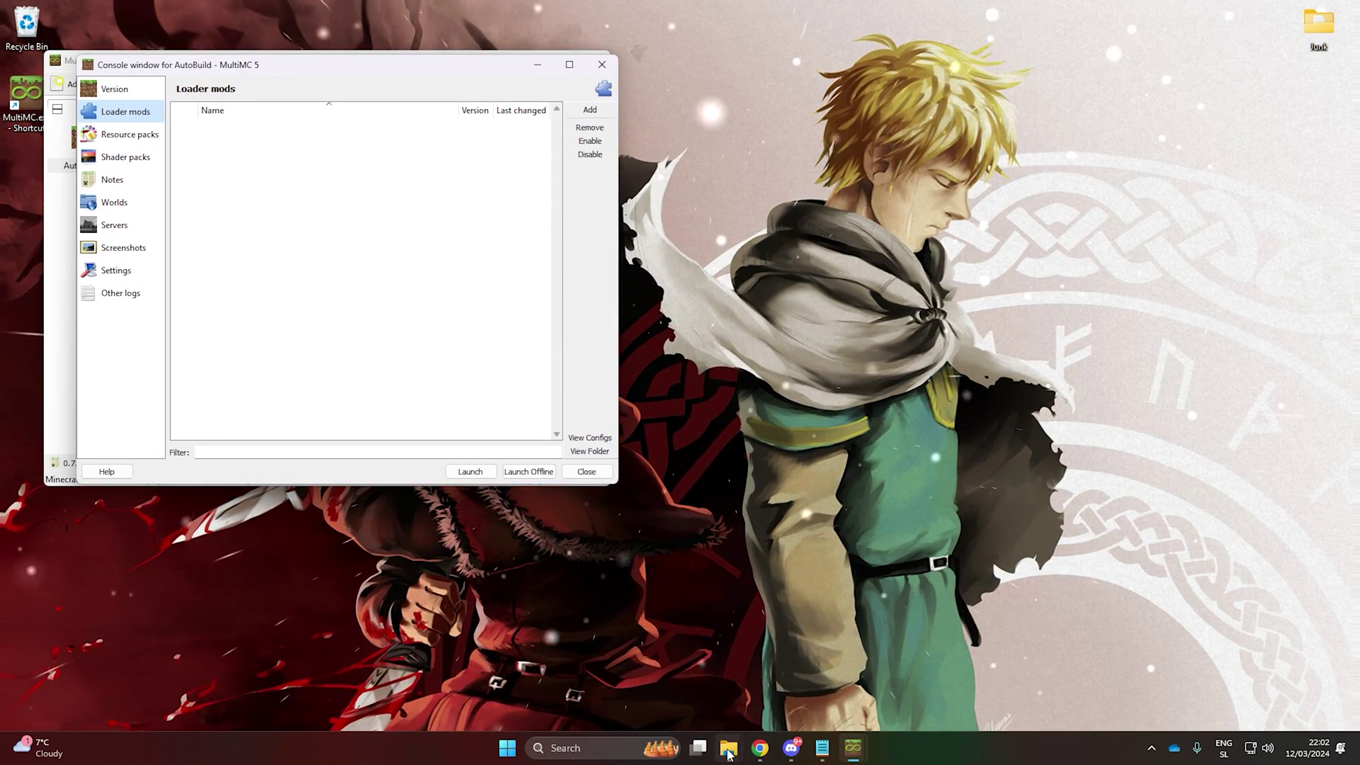
left_click(811, 649)
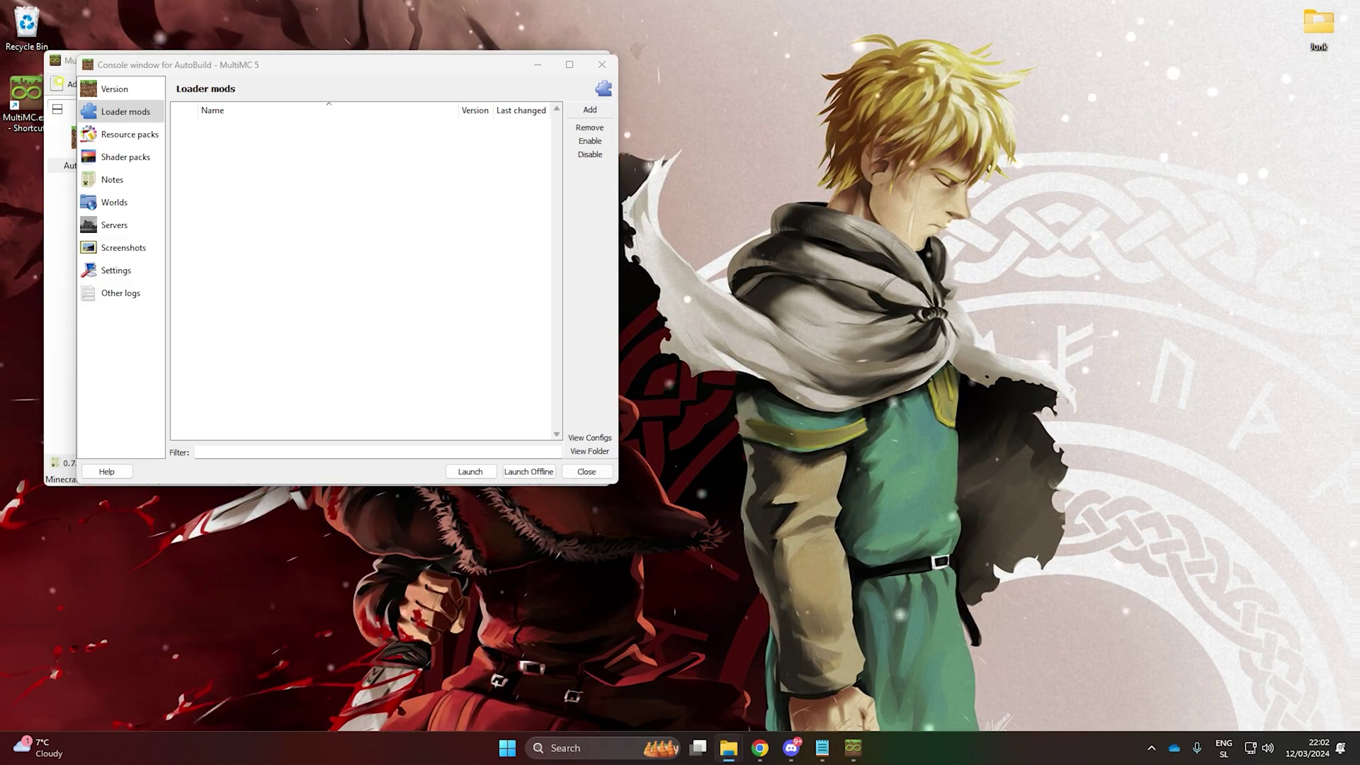
left_click_drag(1359, 28, 761, 154)
left_click_drag(932, 527, 333, 244)
Add the Sildur's Vibrant Shaders v1.51 Extreme-VL archive to the instance's shader packs and close the folder and instance windows.
left_click(142, 159)
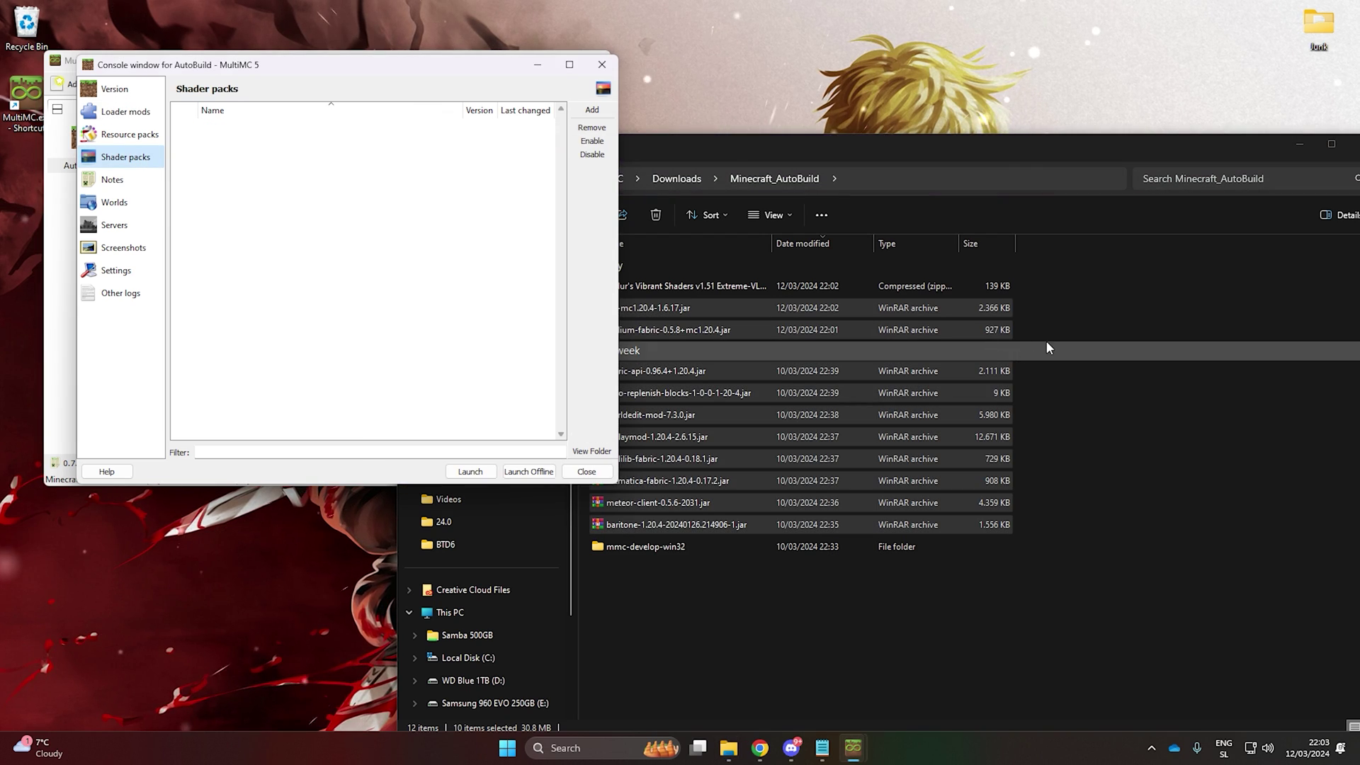
left_click(645, 283)
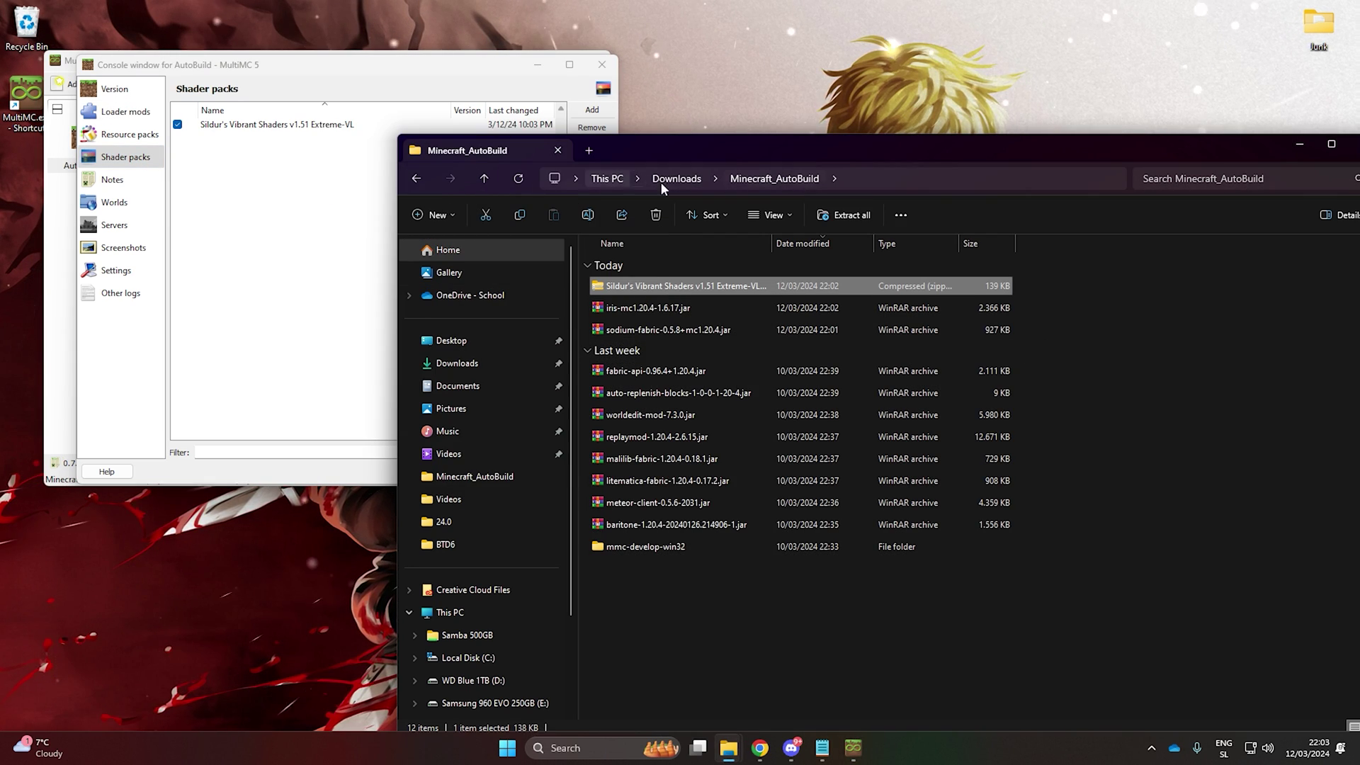
left_click_drag(712, 151, 669, 105)
left_click(1200, 100)
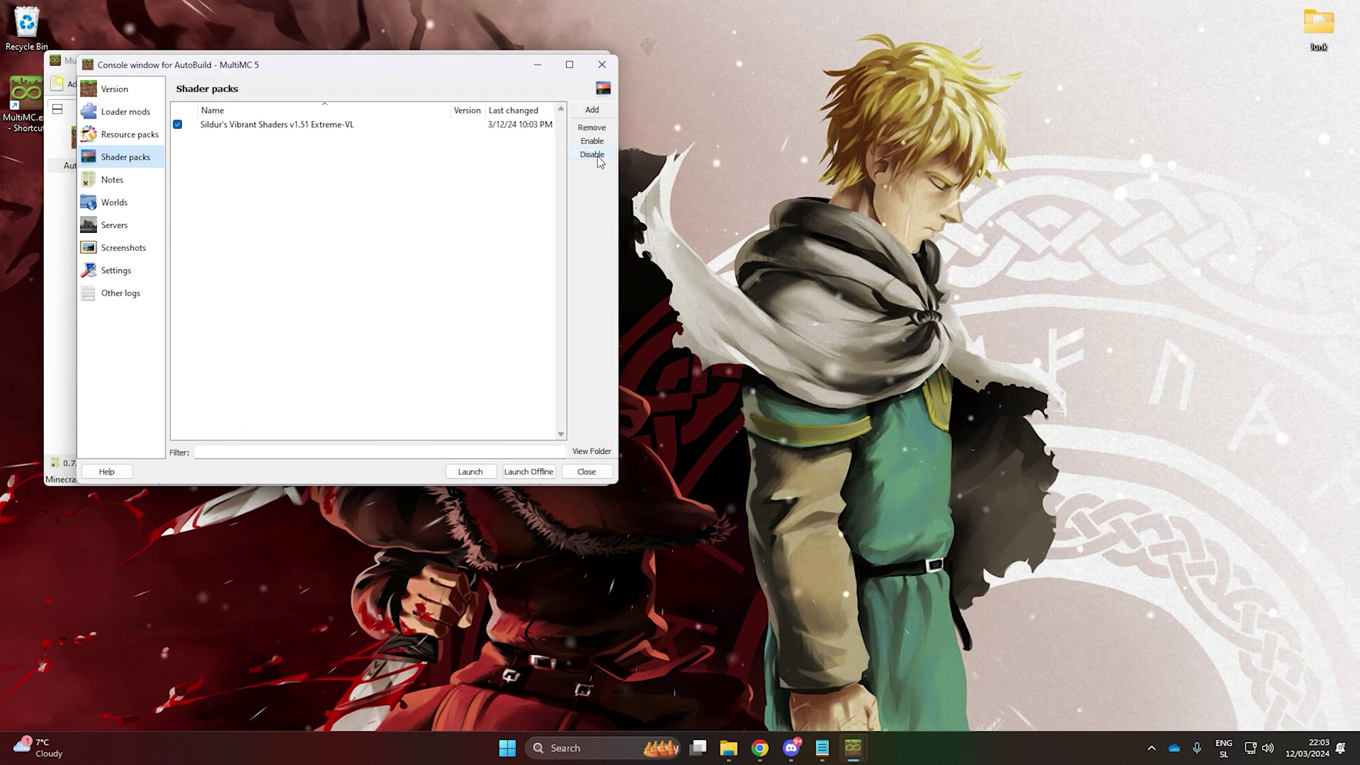
left_click(602, 64)
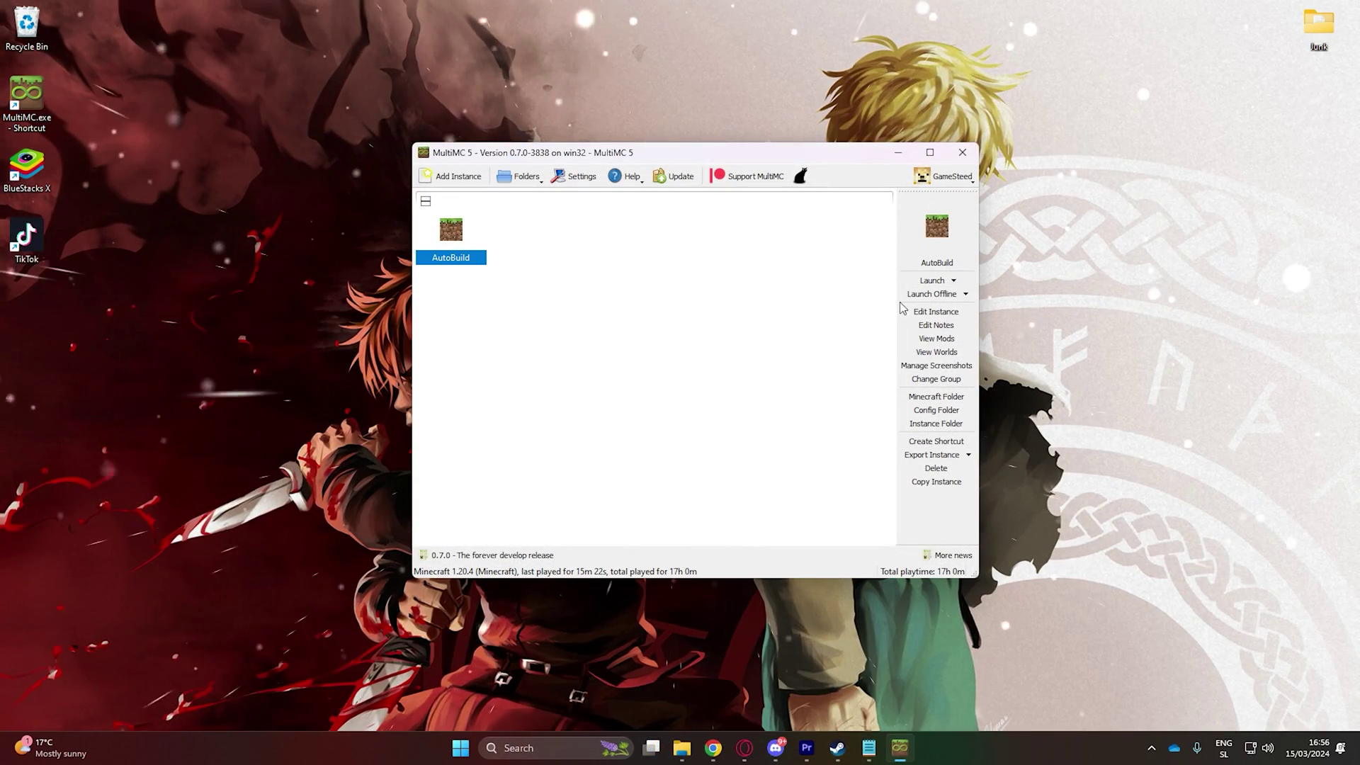
Open the AutoBuild instance for editing.
left_click(917, 311)
left_click(68, 385)
left_click(63, 362)
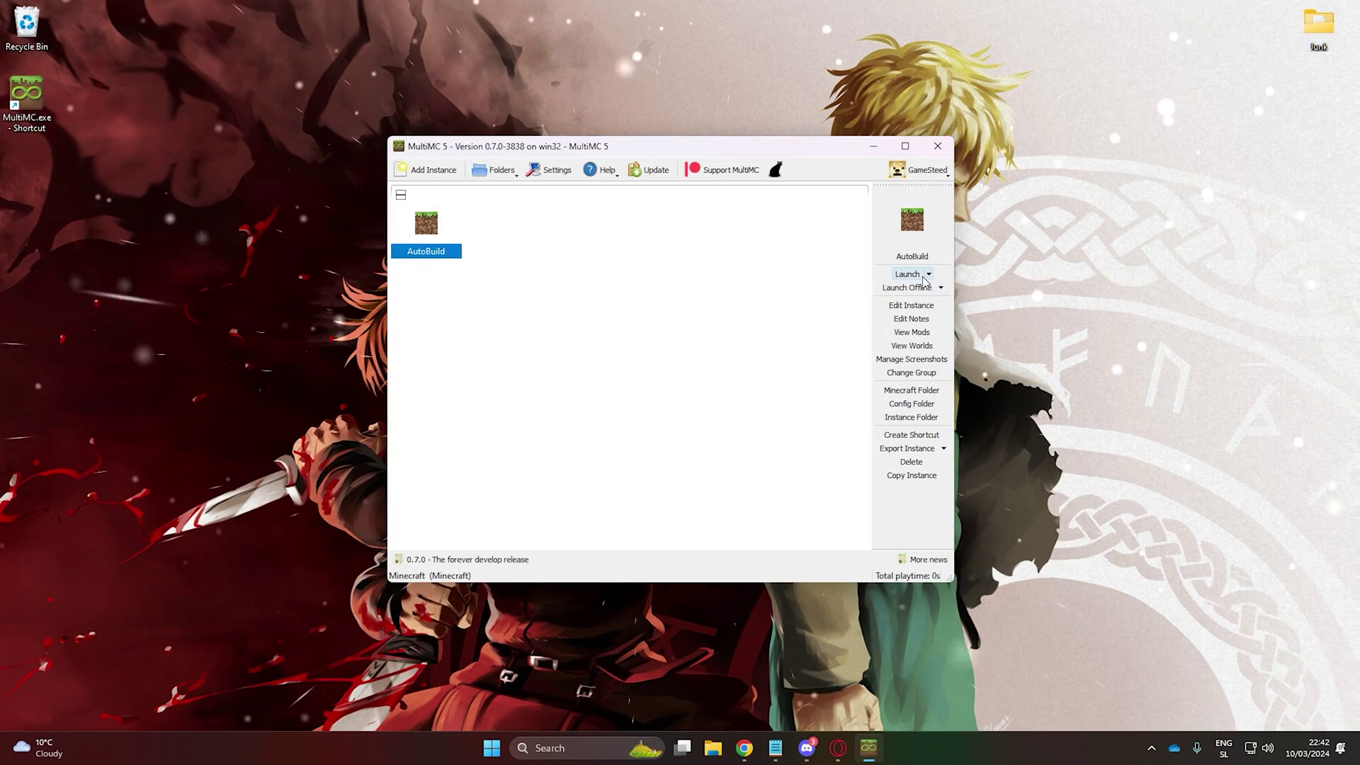
Launch the AutoBuild instance and create a new singleplayer world named AutoBuild.
left_click(909, 275)
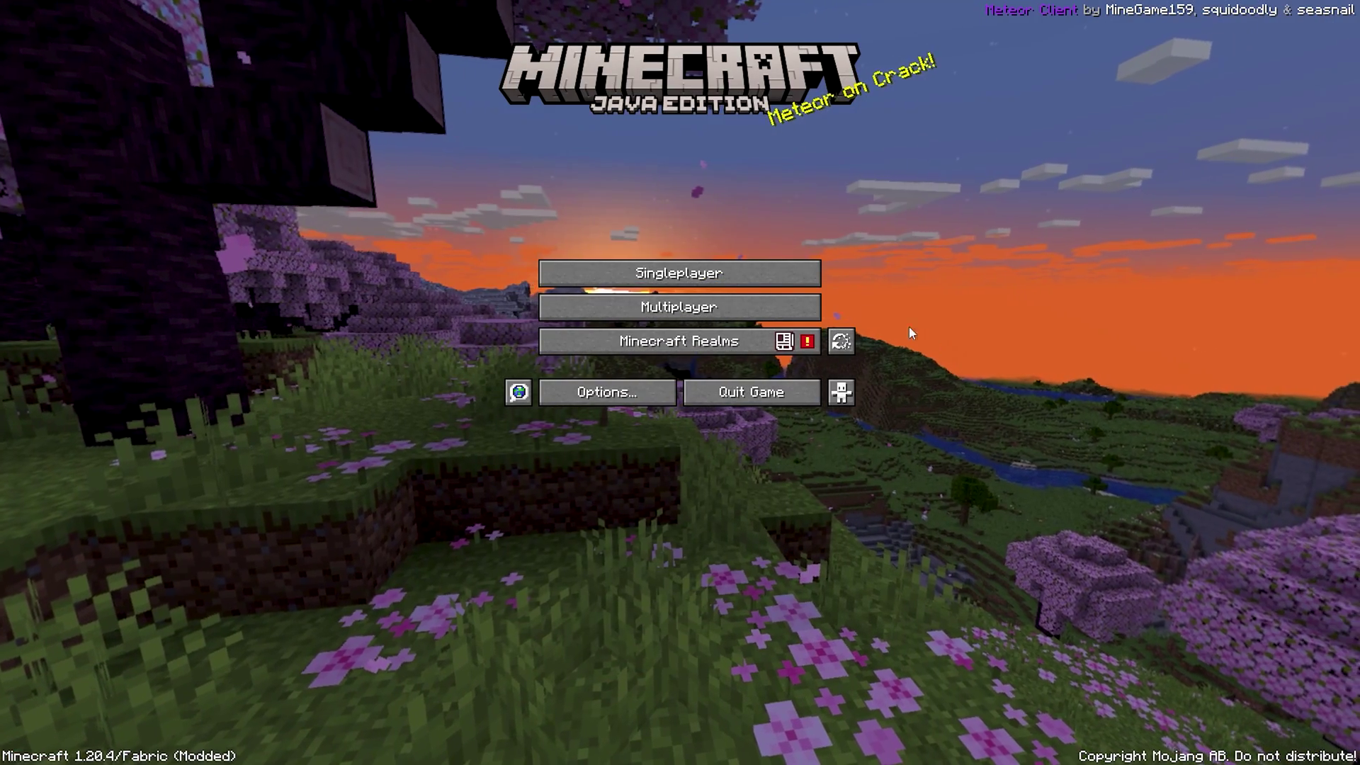
left_click(753, 268)
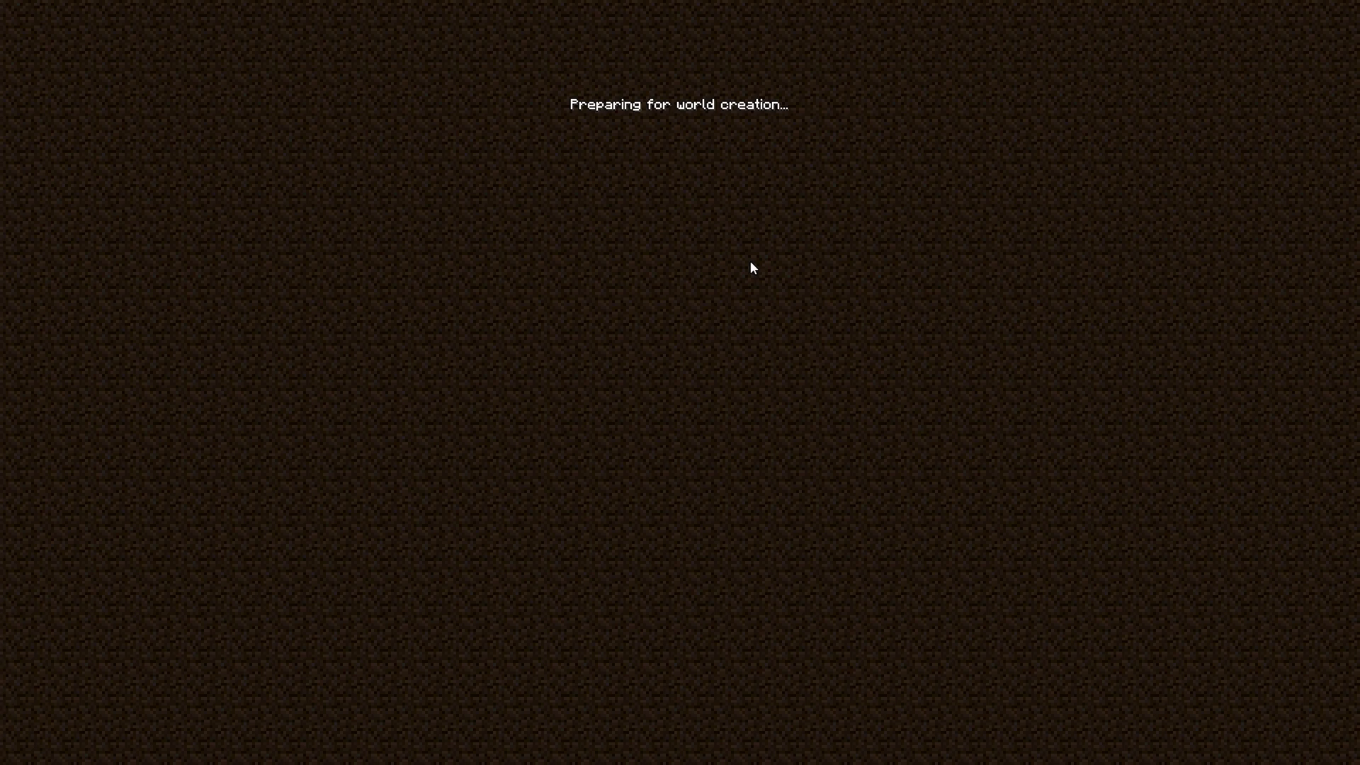
key("BackSpace")
key("BackSpace")
key("BackSpace")
key("BackSpace")
key("BackSpace")
key("BackSpace")
key("BackSpace")
key("BackSpace")
key("BackSpace")
type("AutoBuild")
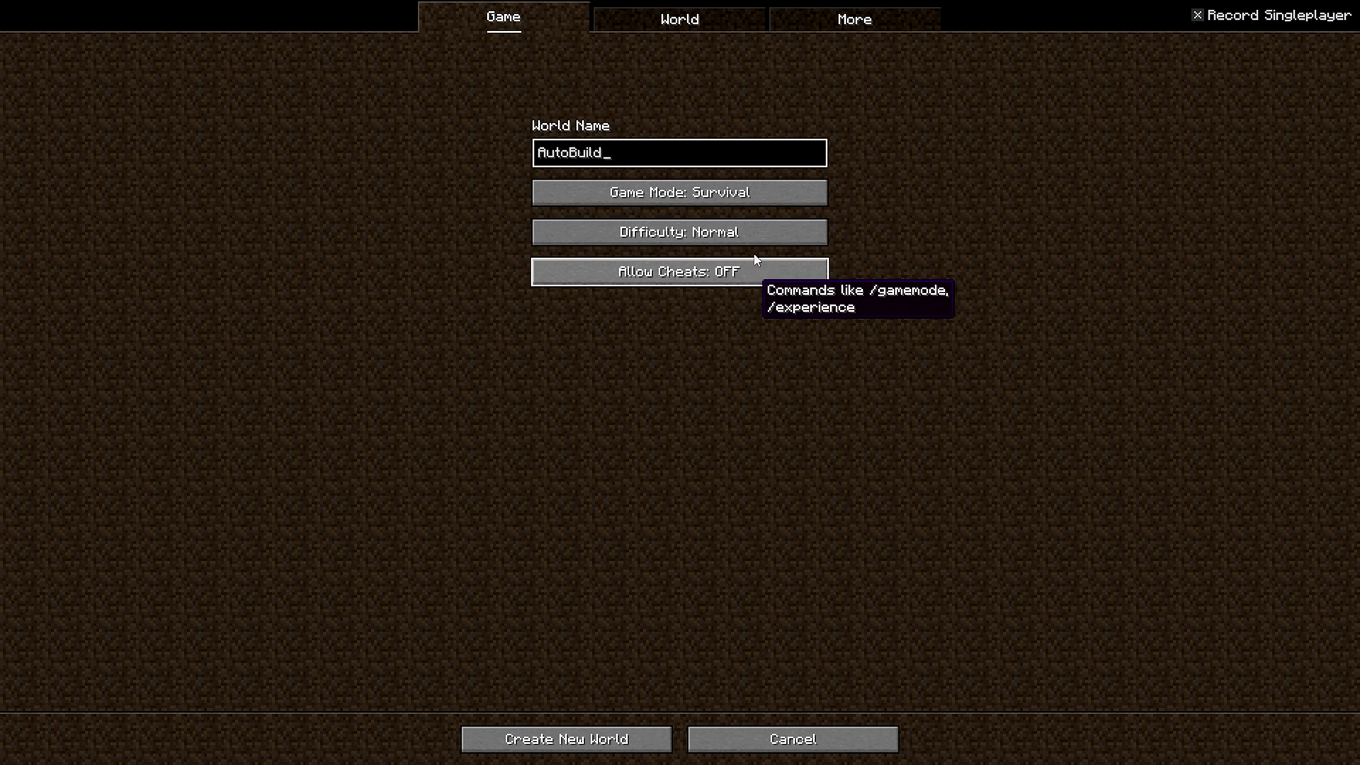
left_click(606, 737)
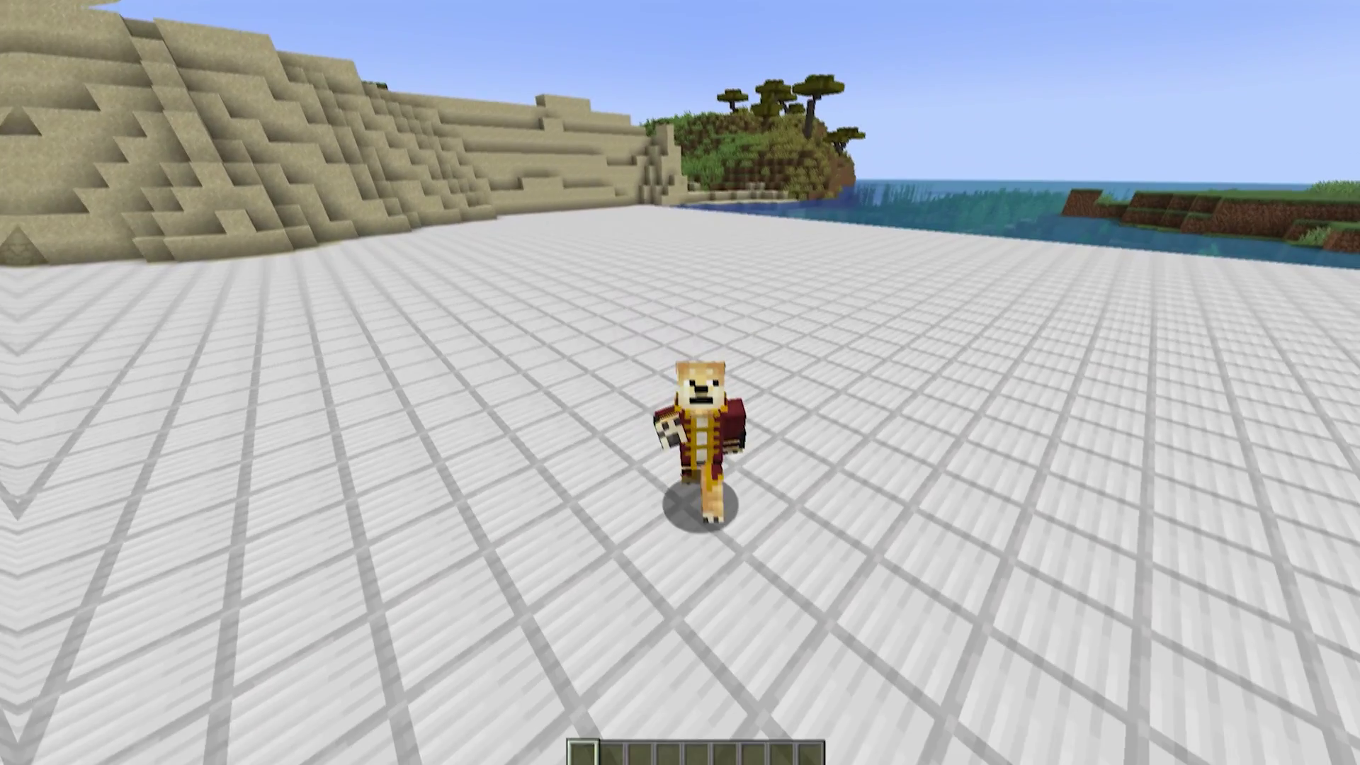
key("F5")
Switch to the Opera browser, search Google for minecraft schematics and open the Minecraft Schematics website.
key("alt+Tab")
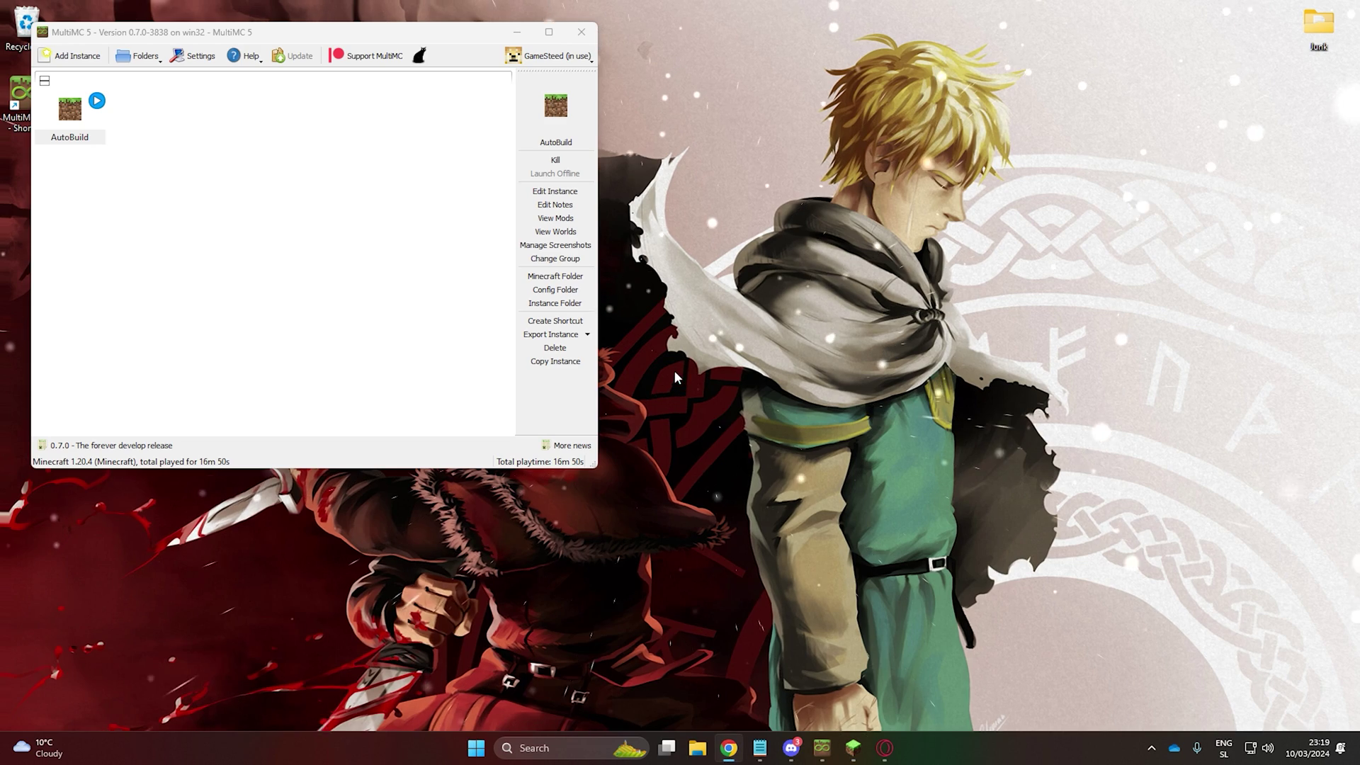
left_click(893, 751)
type("minecraft schematics")
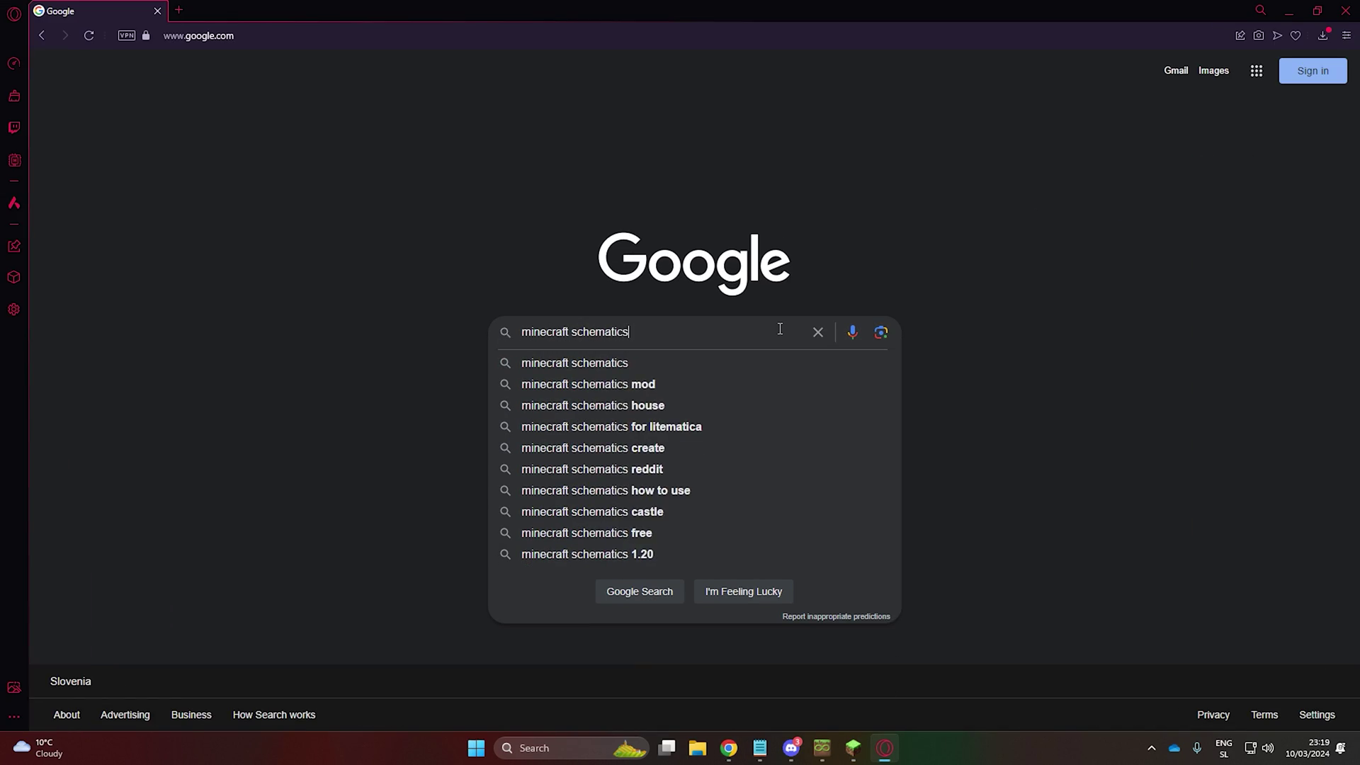
key("Return")
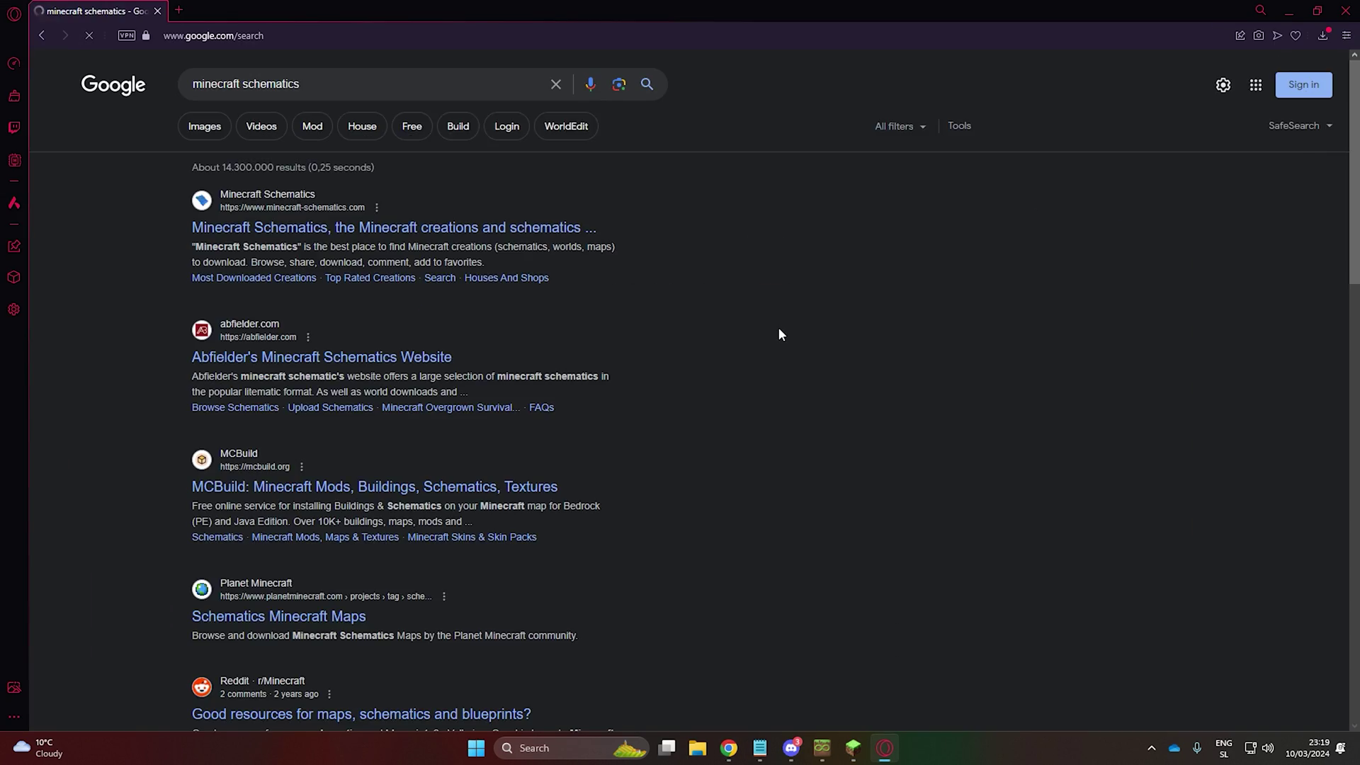
left_click(565, 230)
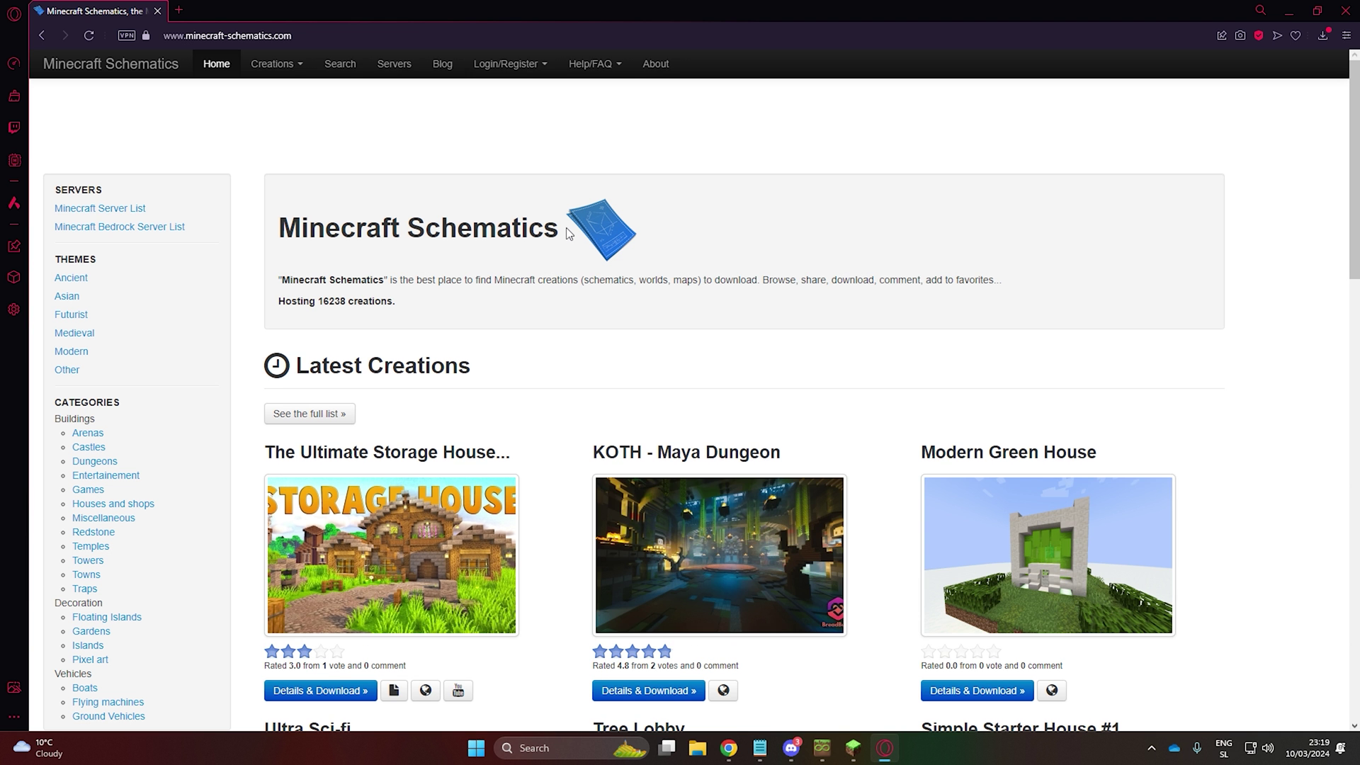
Browse the most downloaded creations, open modern house #2 and download its schematic file.
left_click(285, 71)
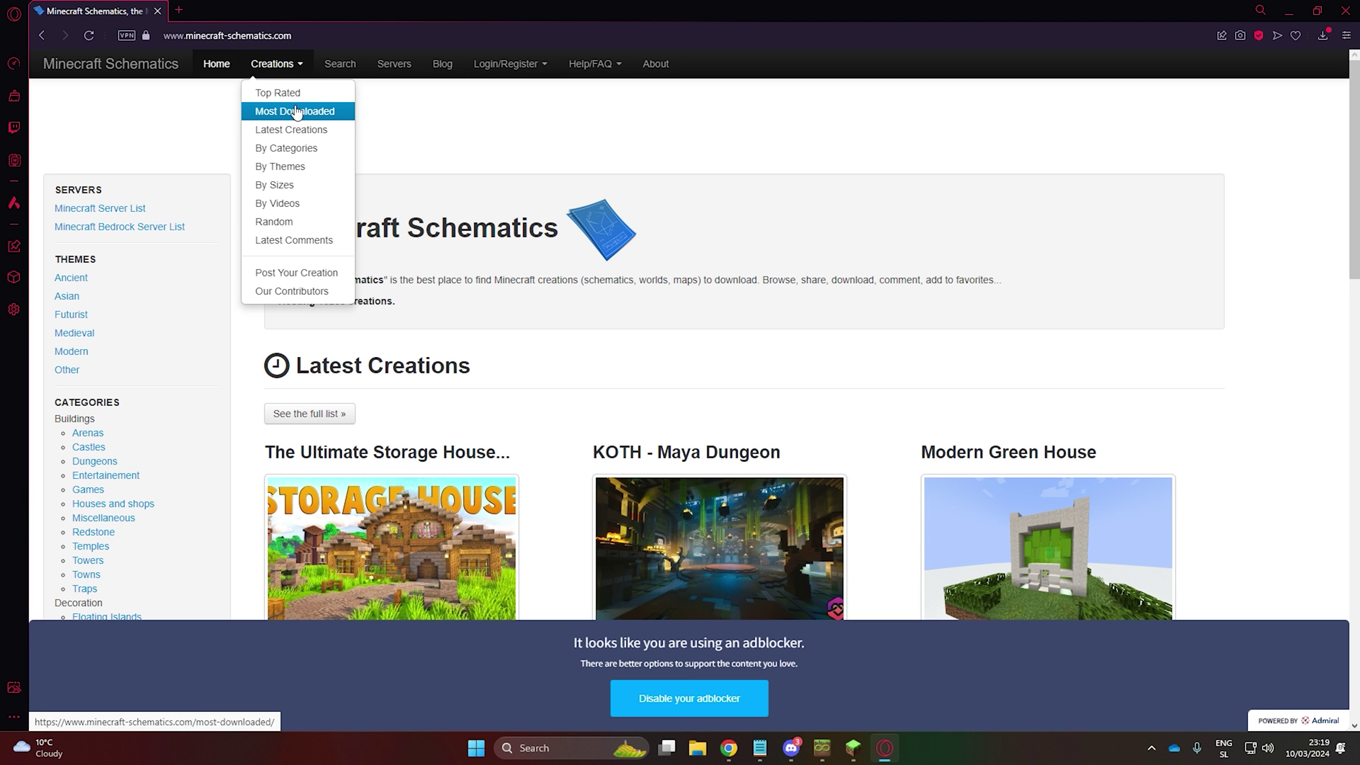
left_click(296, 111)
scroll(425, 425, "down", 5)
left_click(425, 470)
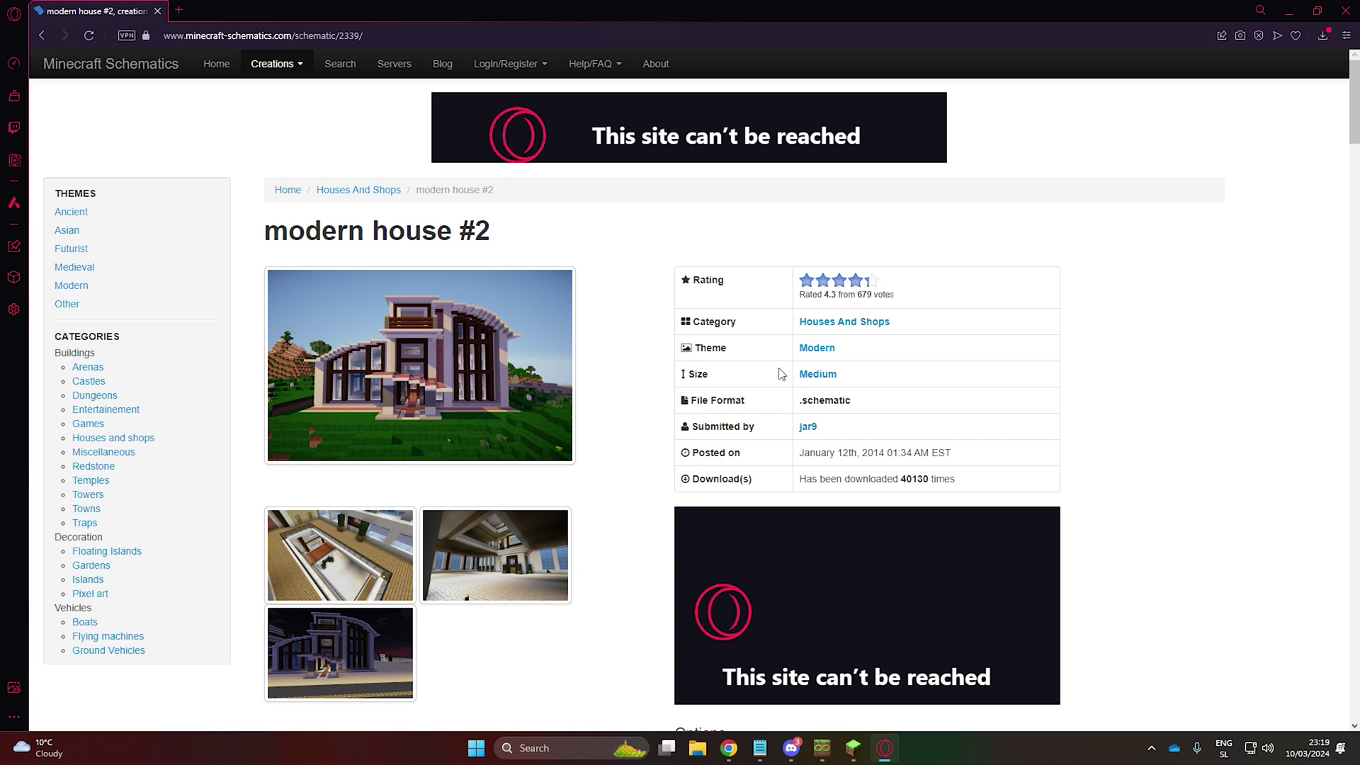
scroll(815, 340, "down", 5)
left_click(723, 424)
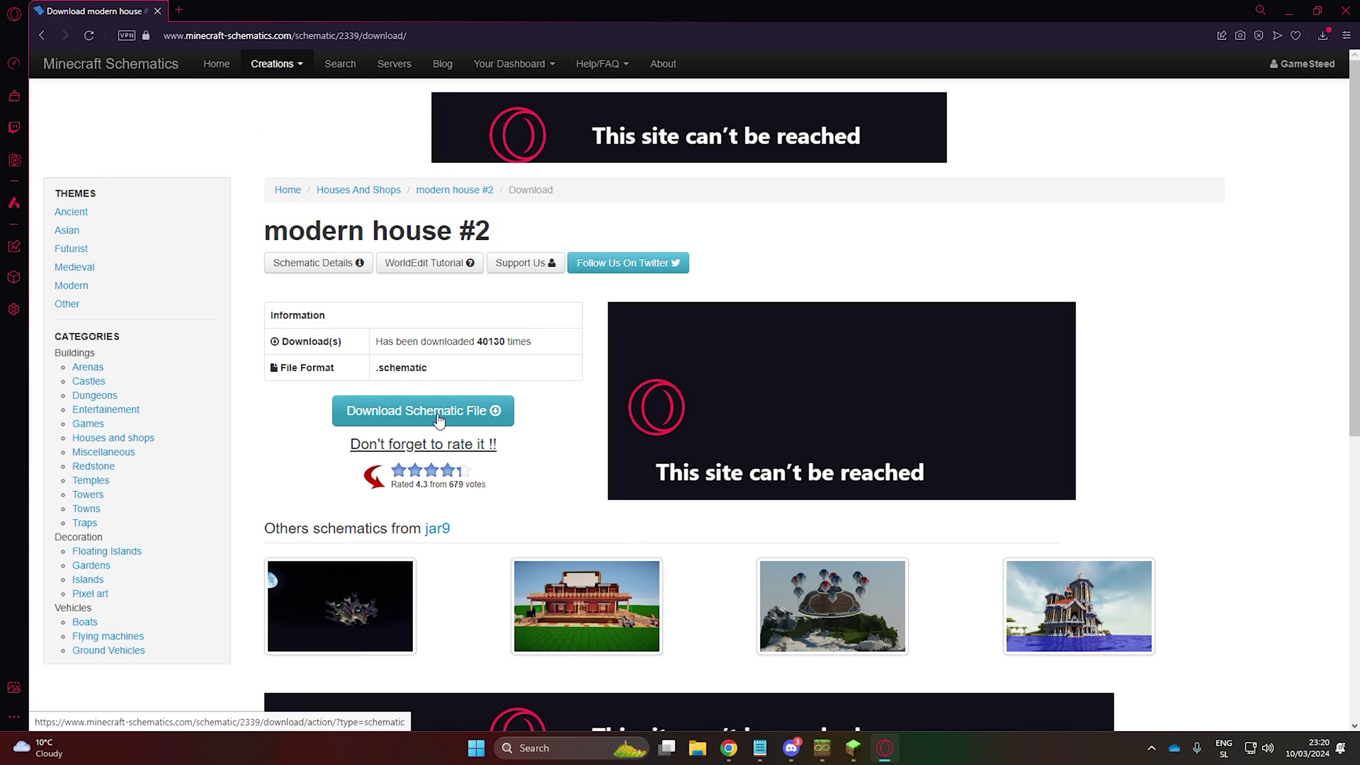
Close the browser and move 2339.schematic from Minecraft_AutoBuild into the schematics folder of the AutoBuild instance's .minecraft folder.
left_click(1341, 8)
left_click(276, 186)
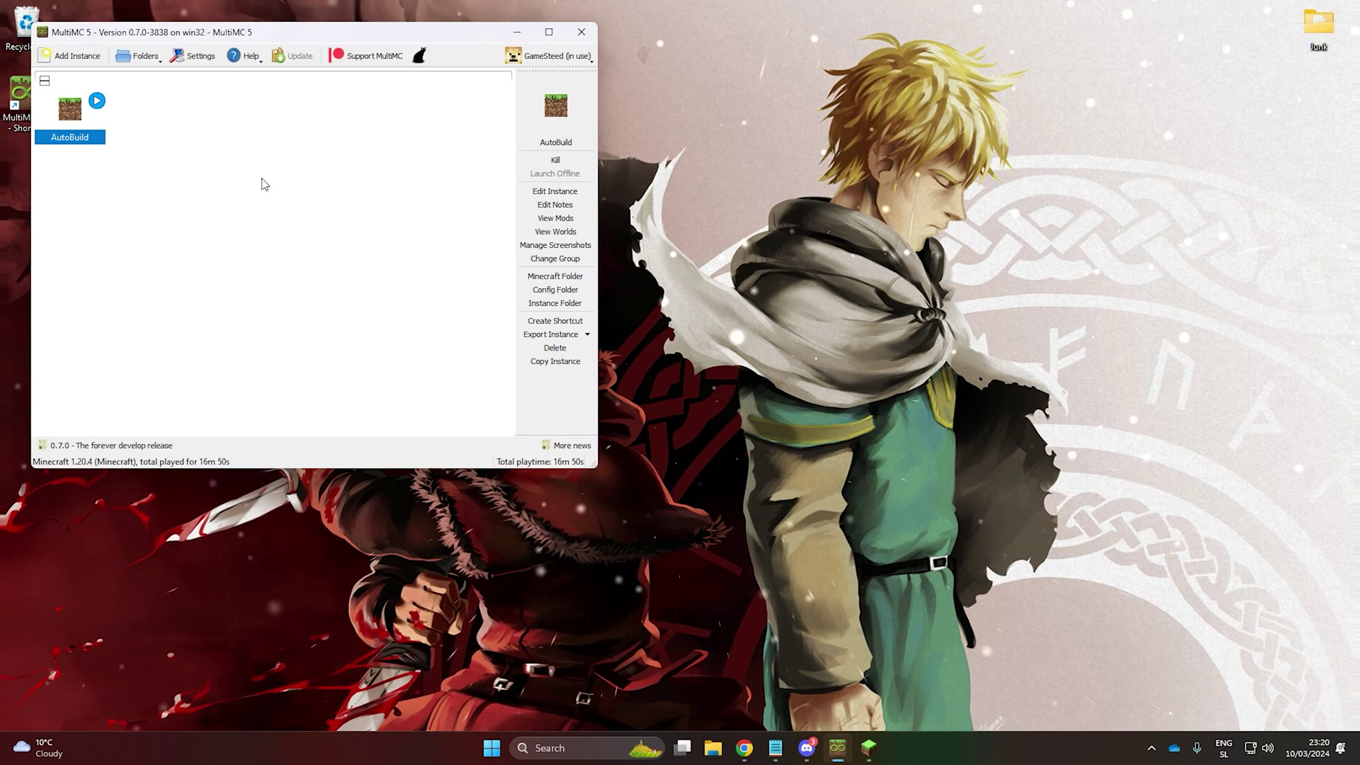
left_click(556, 275)
left_click_drag(545, 85, 309, 27)
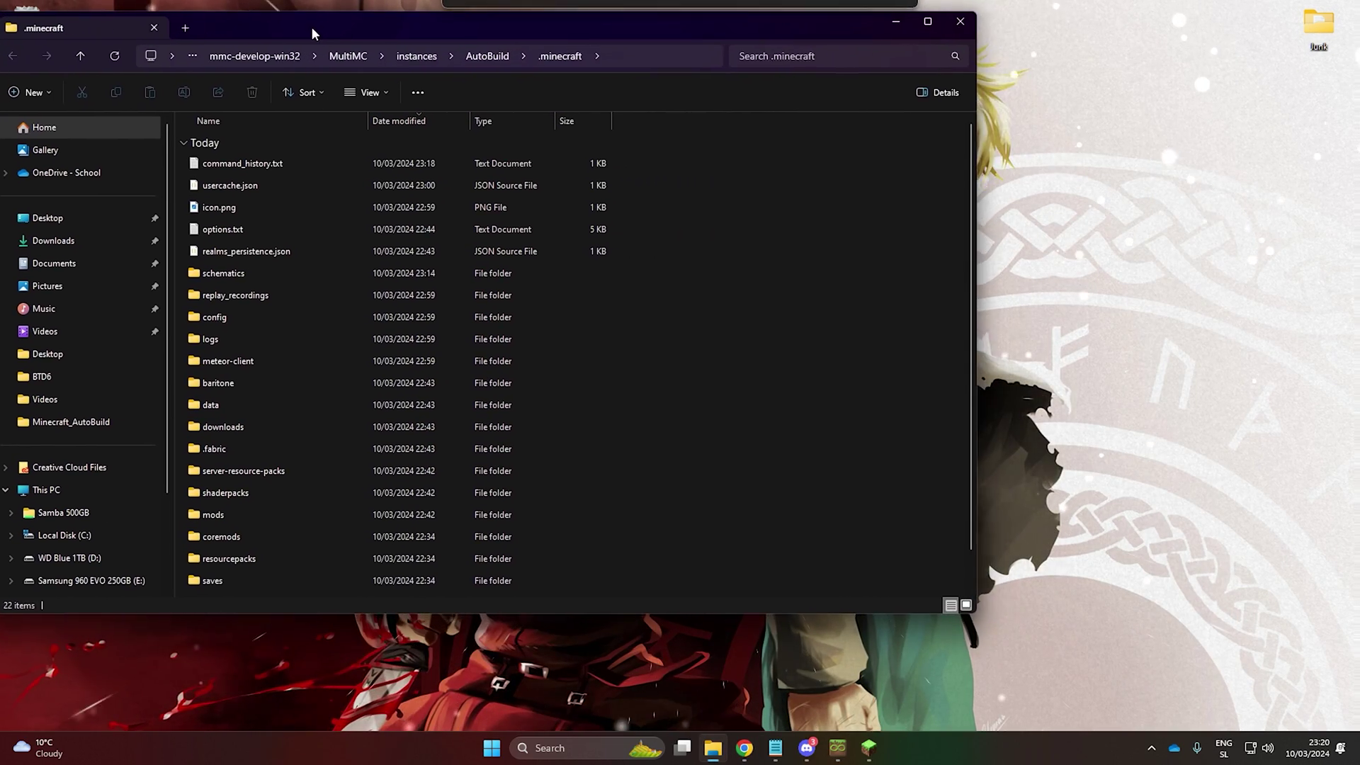
double_click(321, 271)
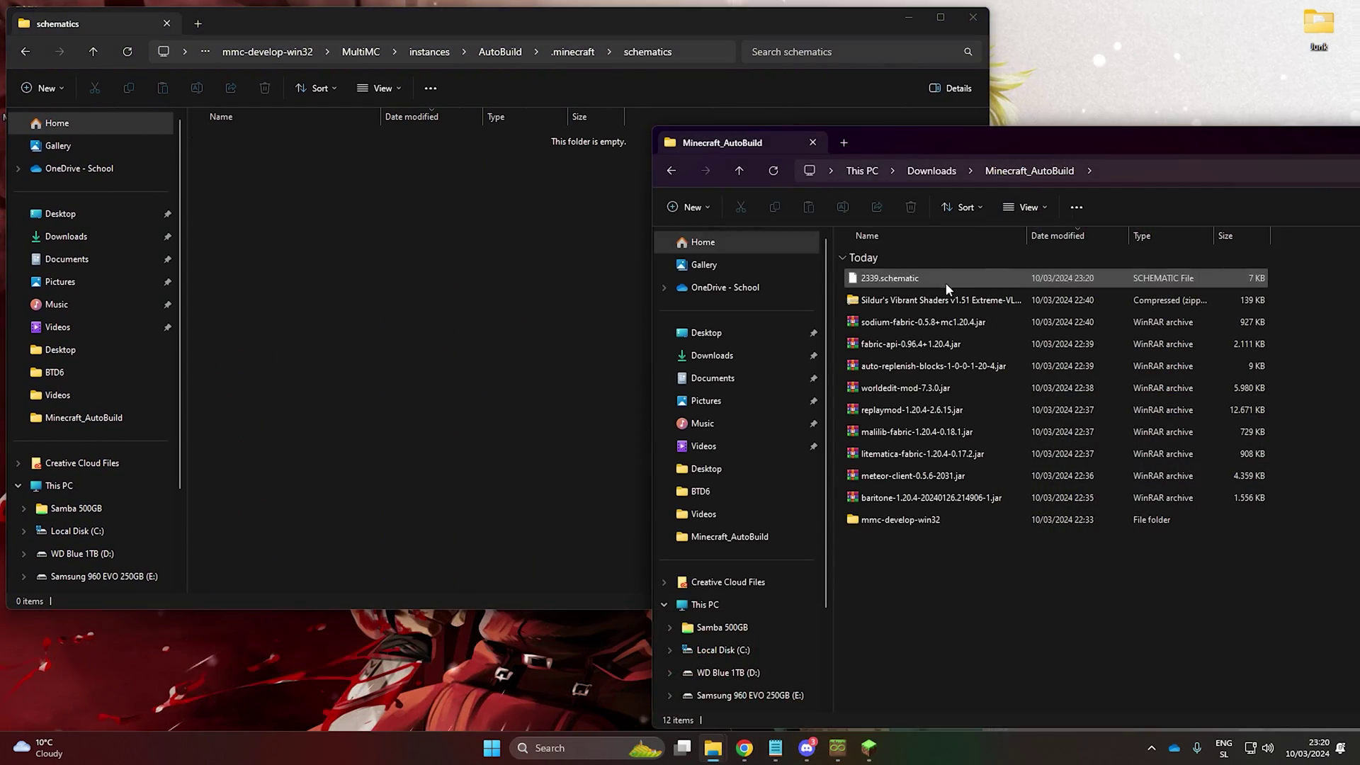
left_click_drag(924, 280, 401, 222)
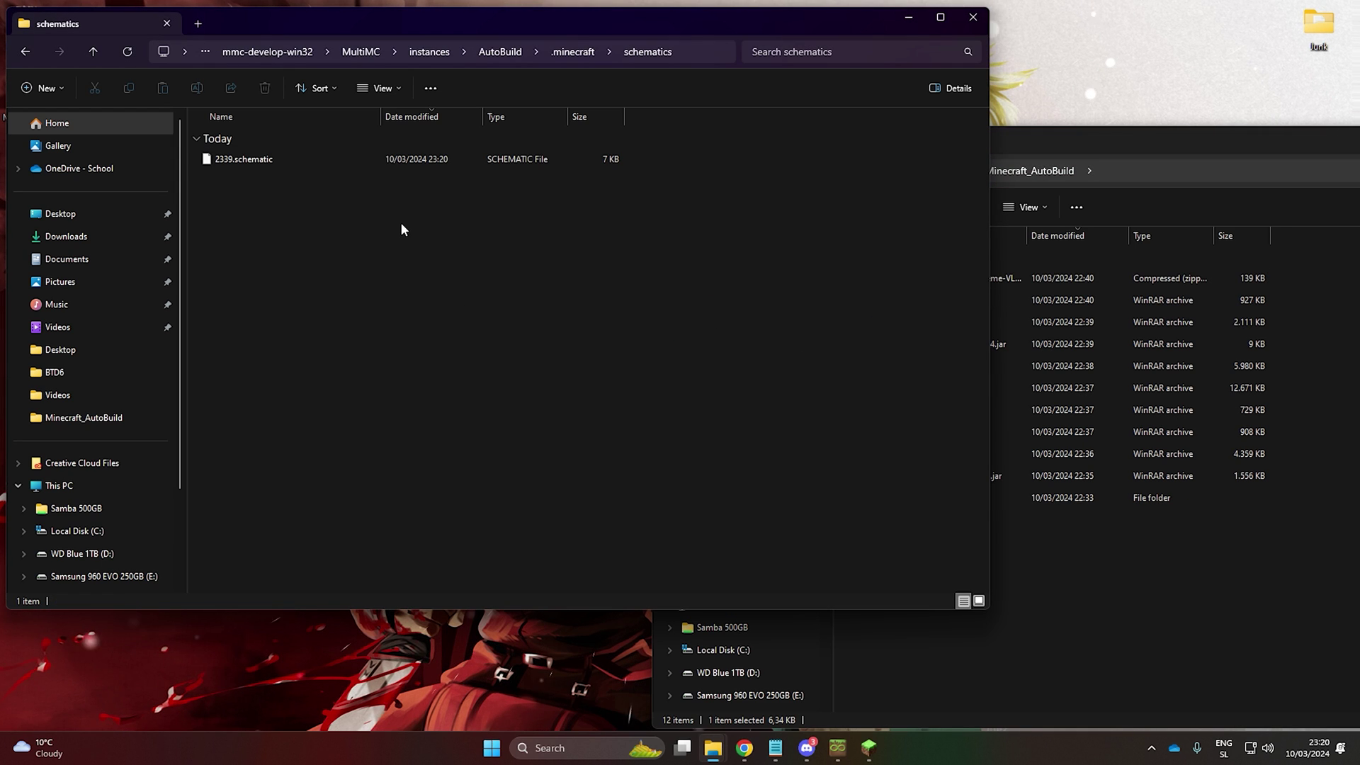
left_click_drag(1118, 143, 869, 113)
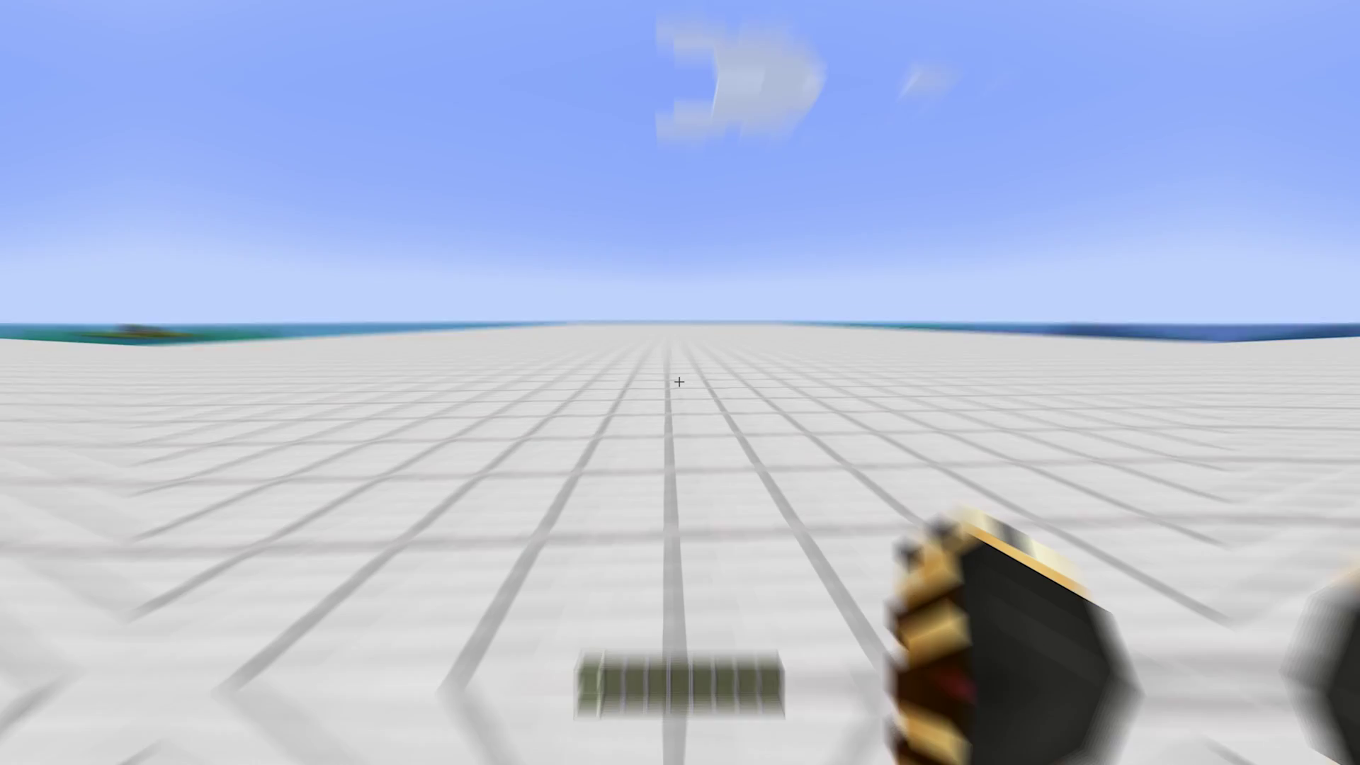
Load the 2339 schematic in Litematica with a placement created, and back away to view the whole hologram.
key("m")
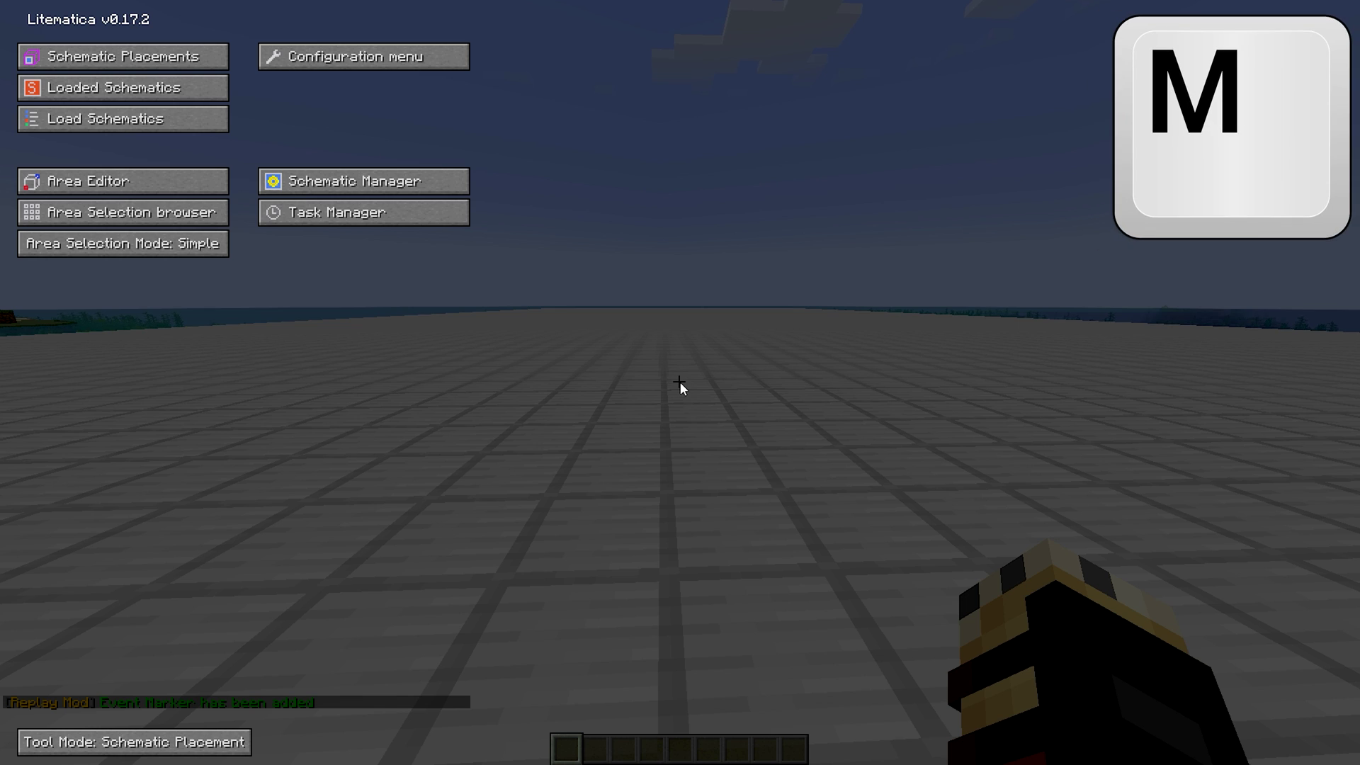
left_click(141, 121)
left_click(142, 75)
left_click(102, 745)
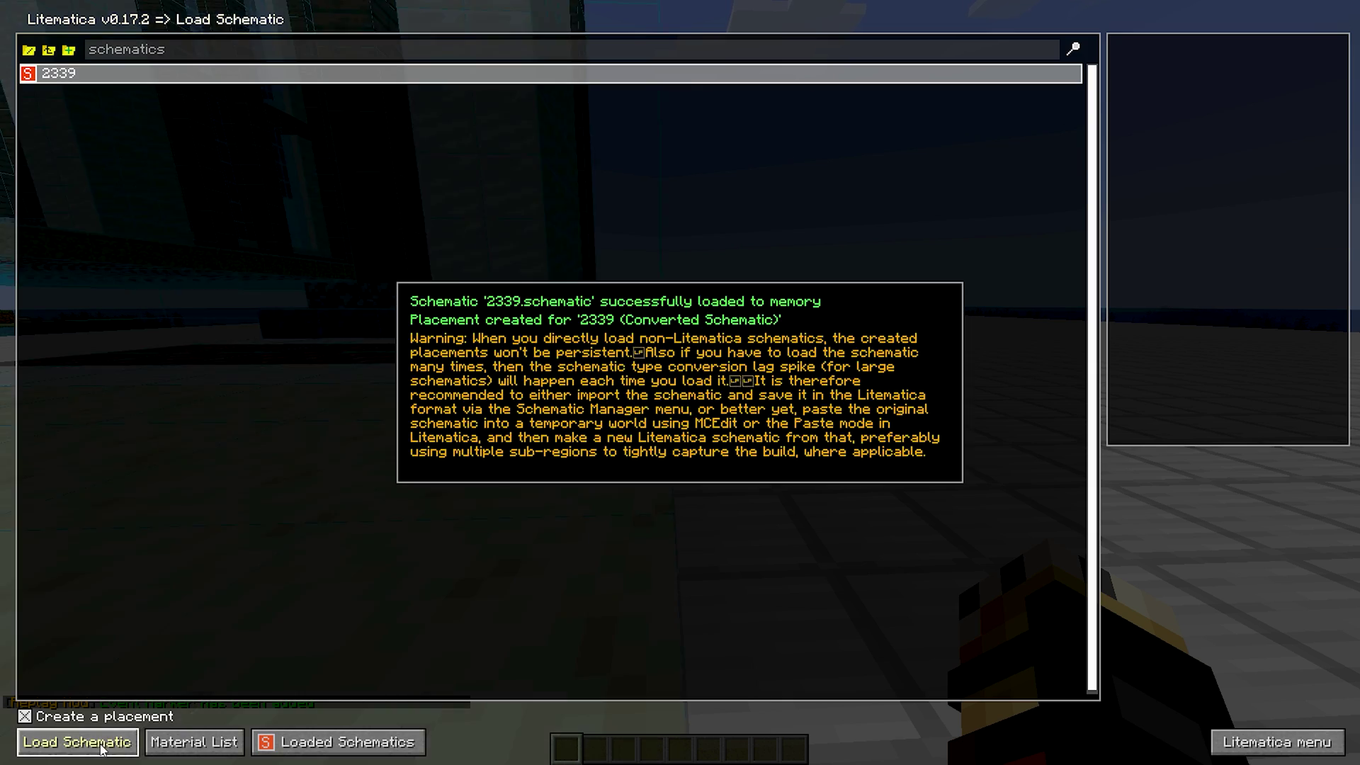
key("Escape")
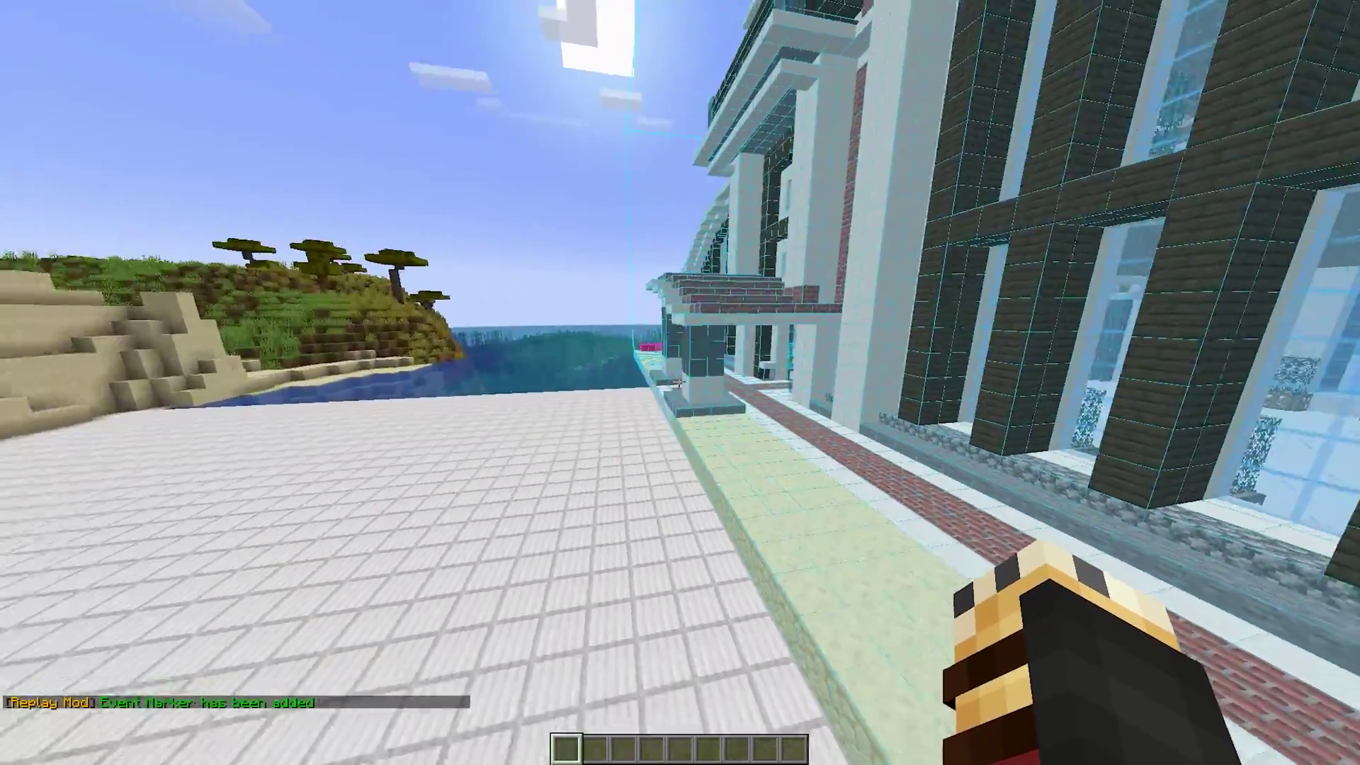
key("s")
key("space")
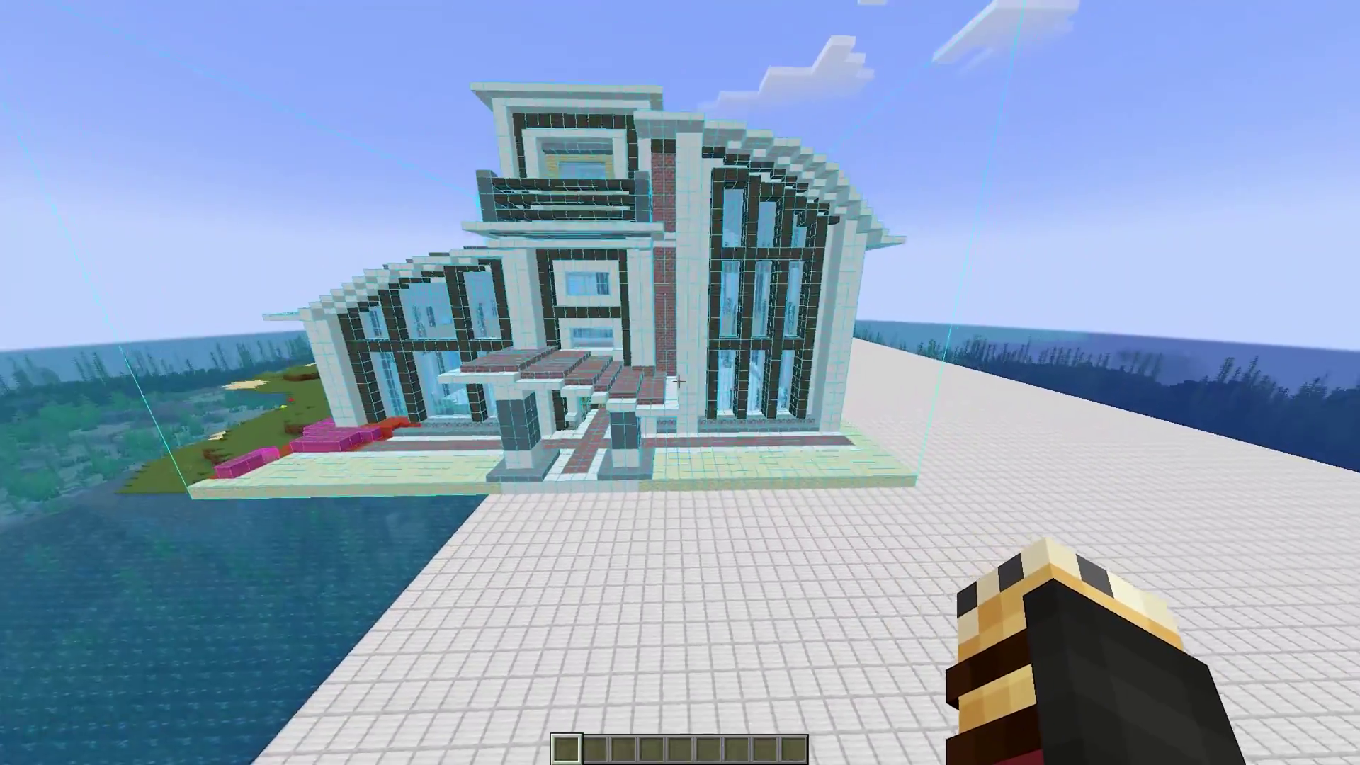
Open the configuration of the 2339 schematic placement and nudge its origin along X.
key("m")
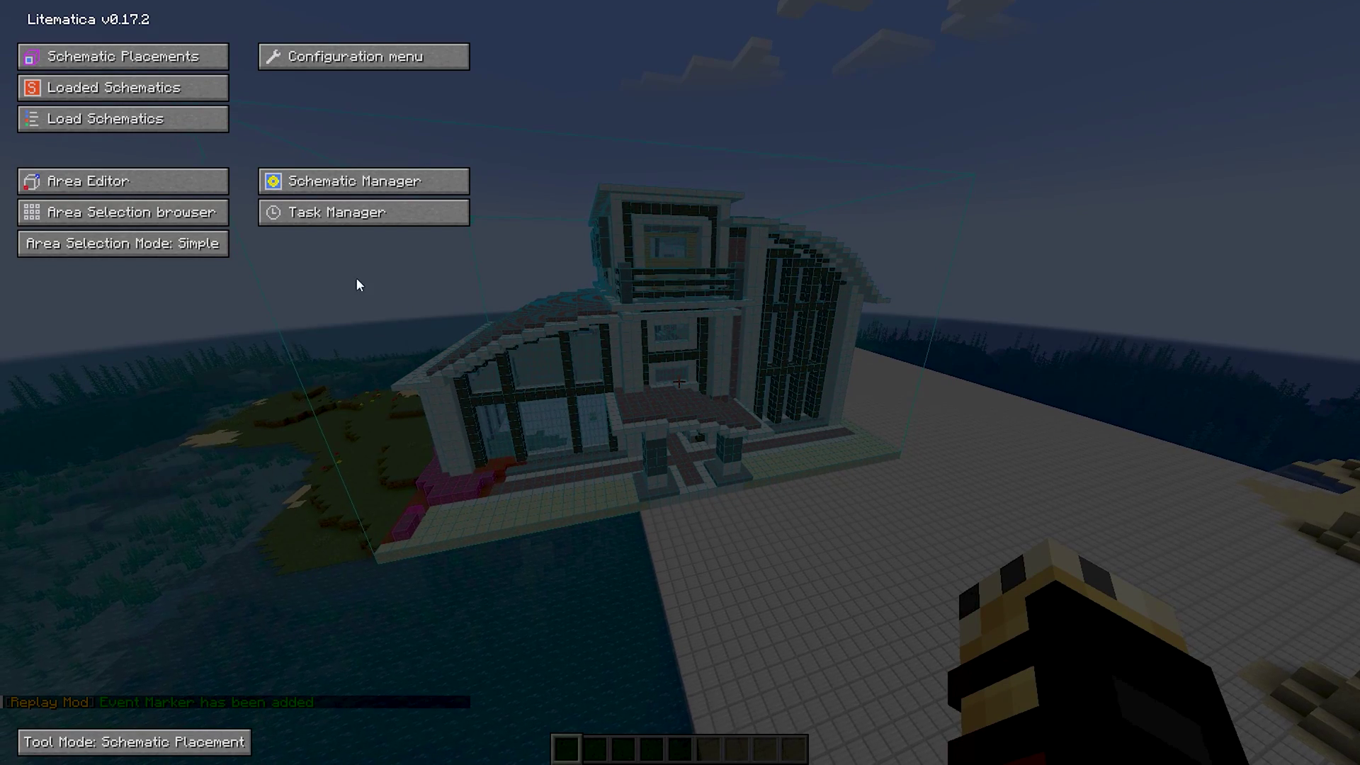
left_click(123, 56)
left_click(1098, 85)
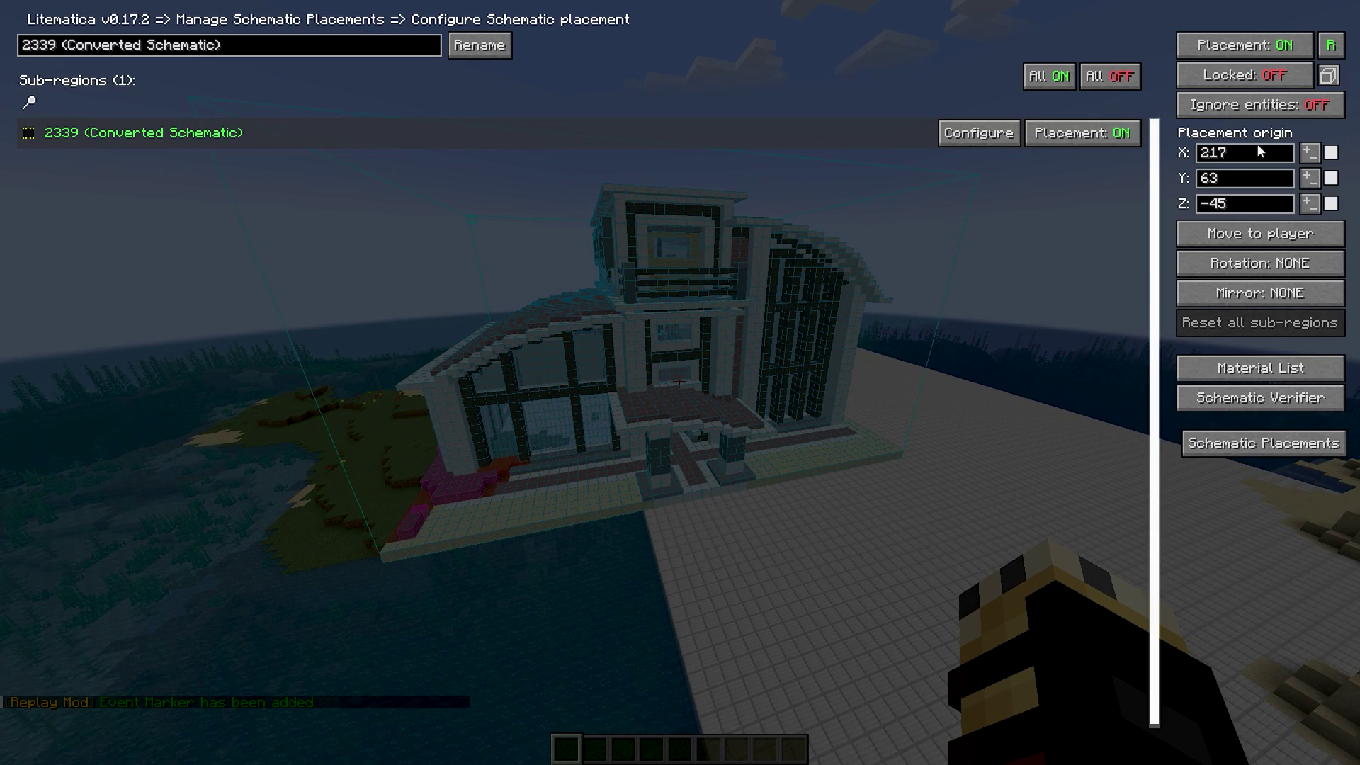
left_click(1309, 153)
left_click(1310, 155)
Reposition the house placement by trying 150 and setting 180 as its origin's X coordinate.
left_click(1267, 158)
key("BackSpace")
key("BackSpace")
key("BackSpace")
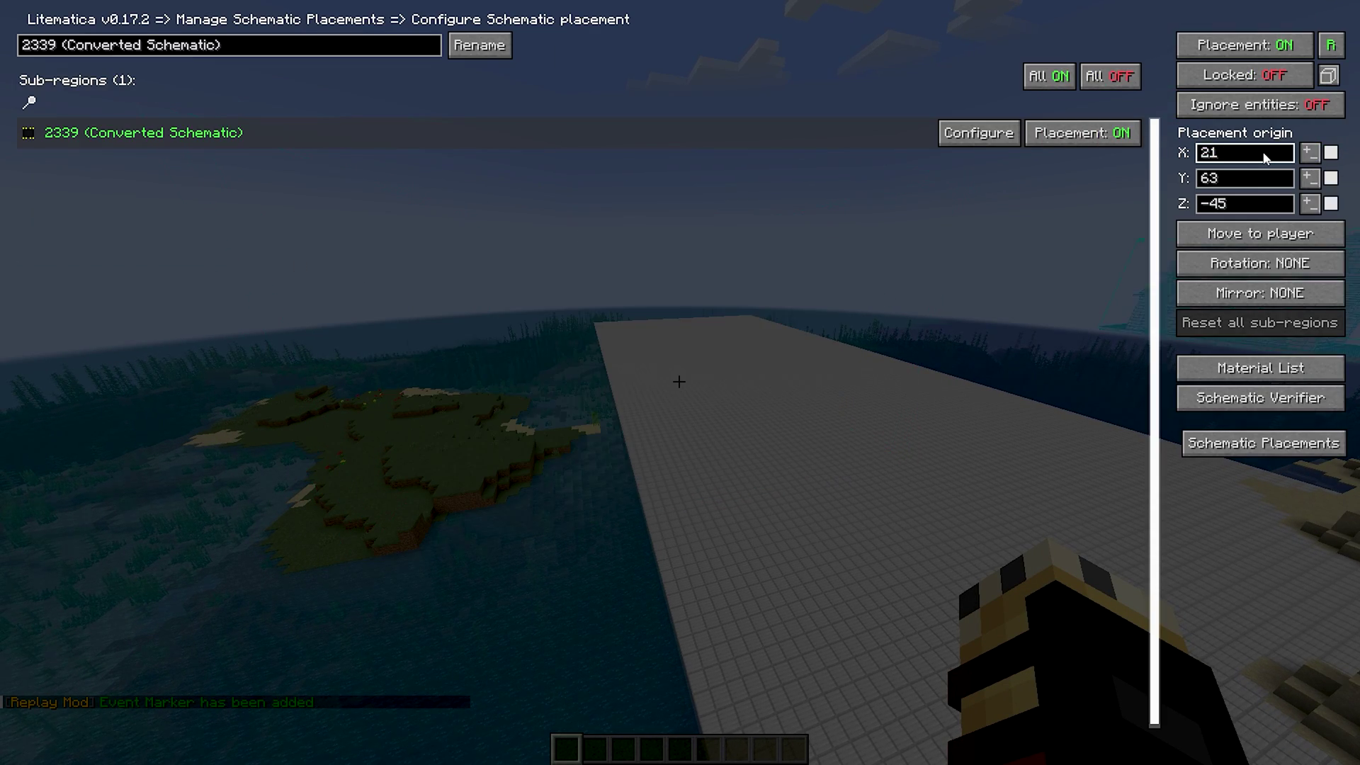
type("160")
key("BackSpace")
key("BackSpace")
type("78")
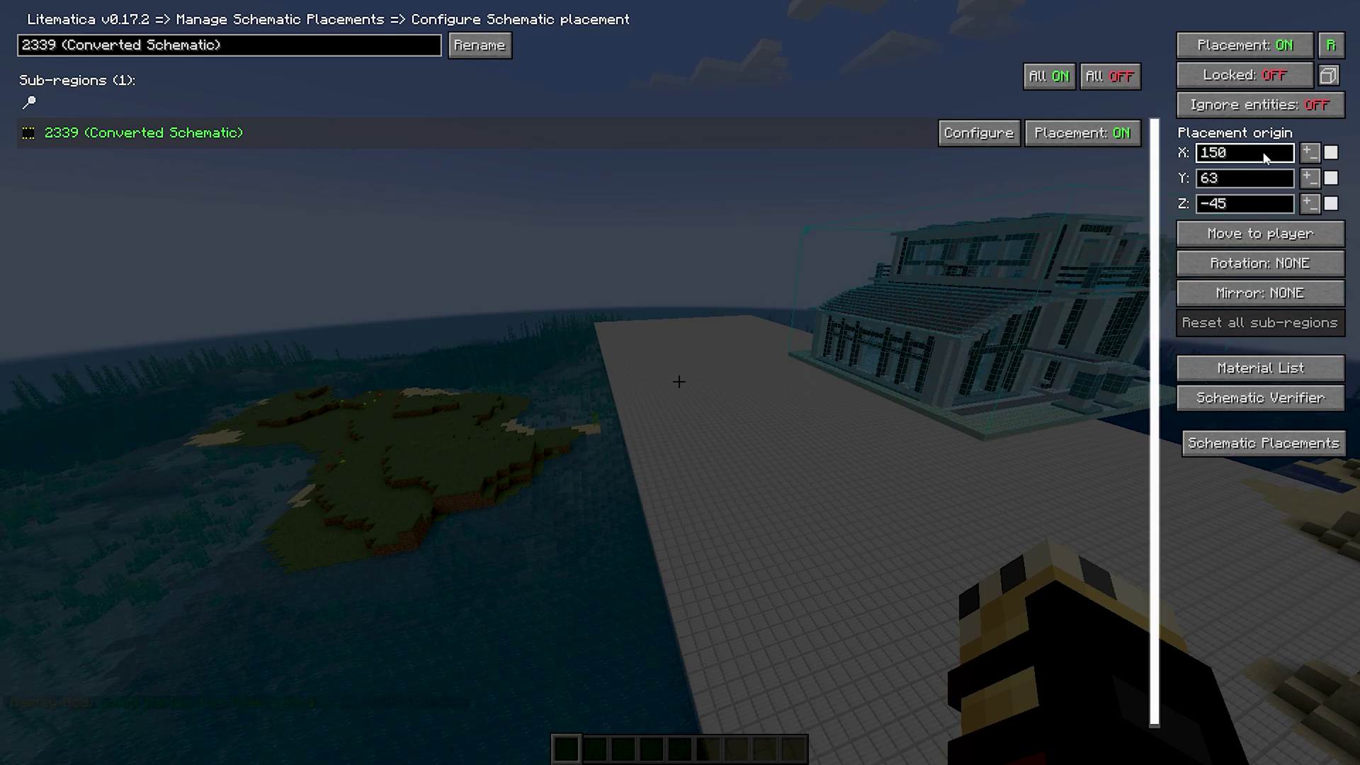
key("BackSpace")
key("BackSpace")
type("80")
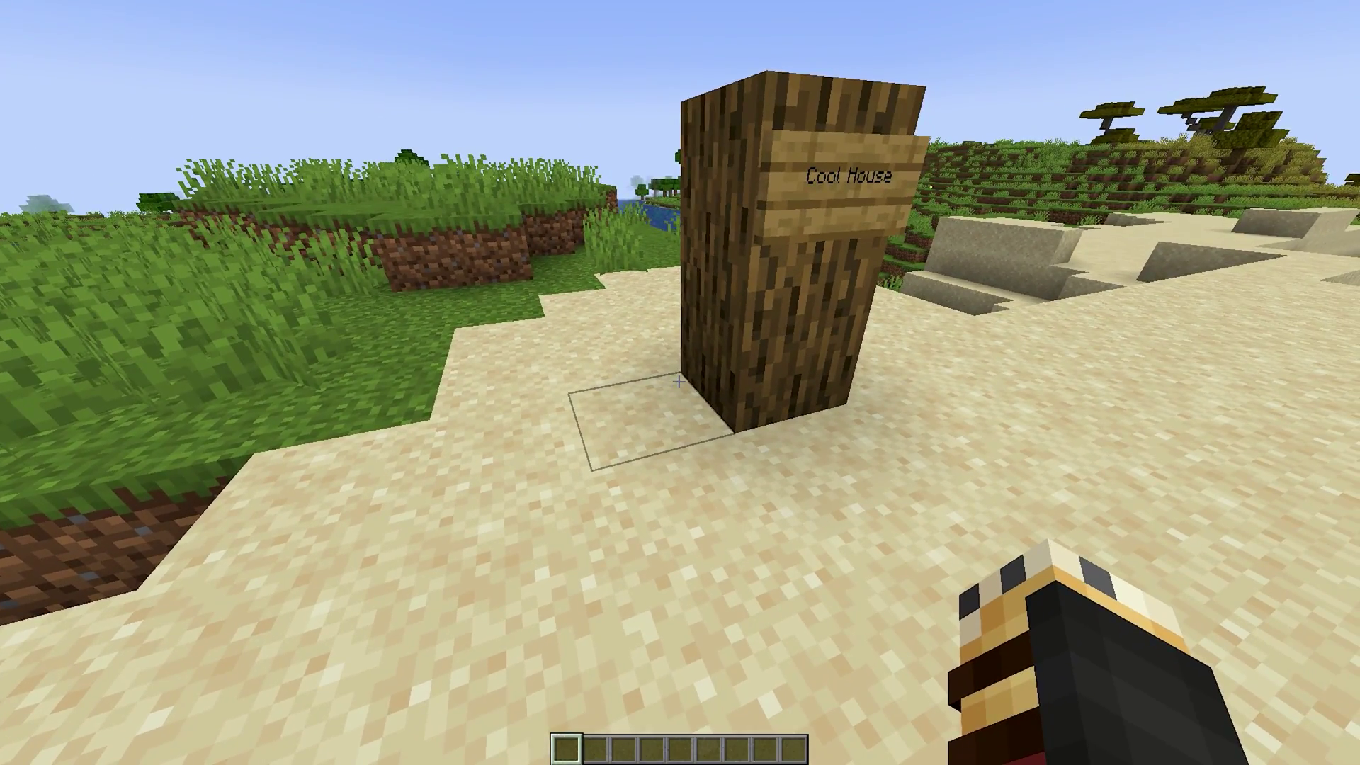
Set the first corner of Litematica's area selection beside the Cool House log pillar using the Area Editor.
key("m")
left_click(150, 178)
key("Escape")
key("Escape")
key("a")
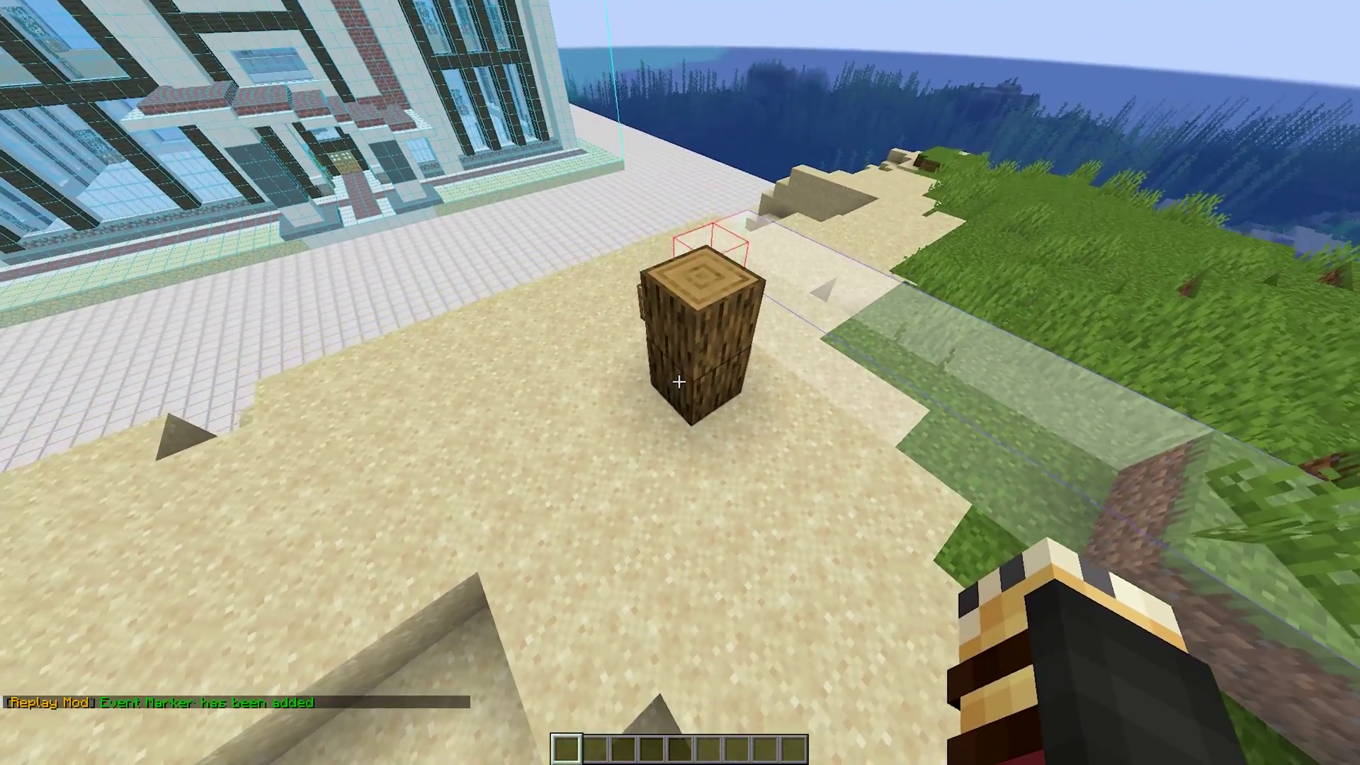
Move the selection's second corner to the player, name the selection Cool Building and save it as a schematic.
key("m")
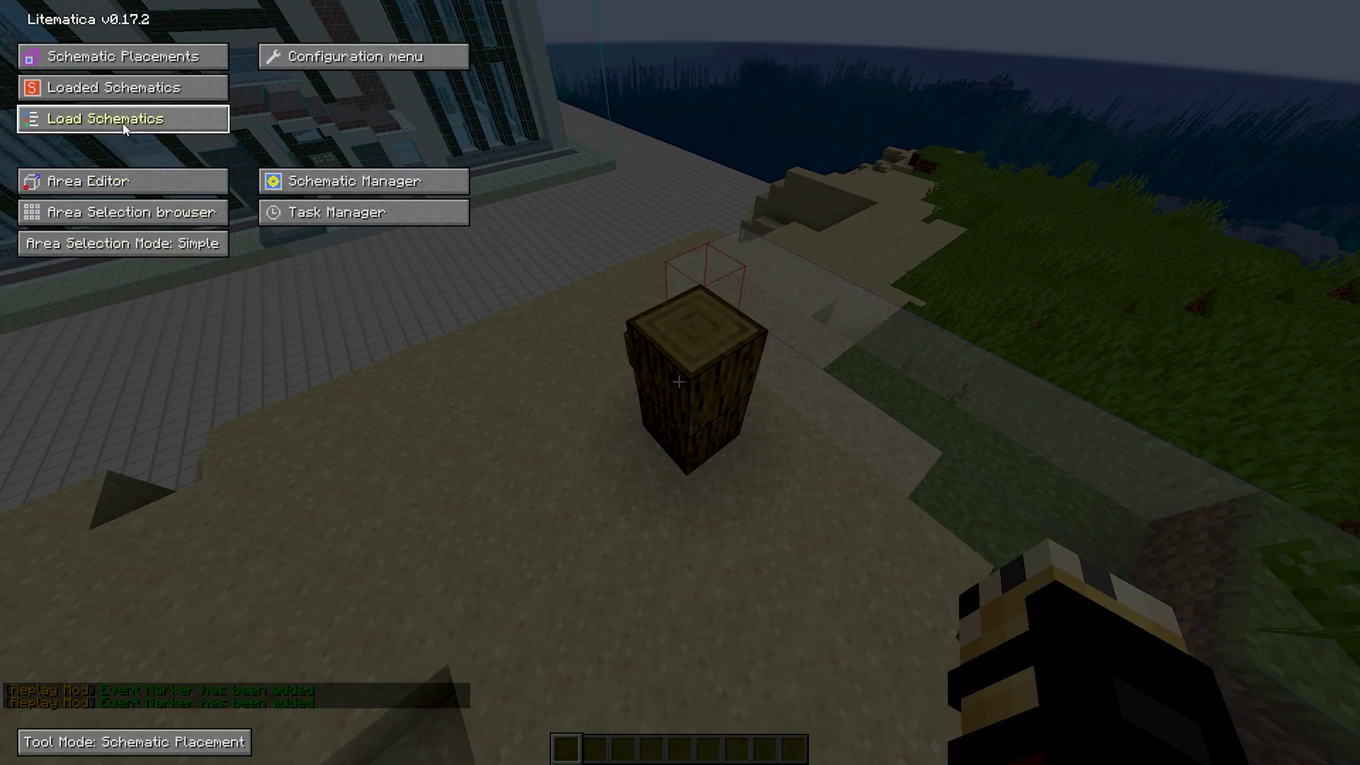
left_click(131, 186)
left_click(269, 284)
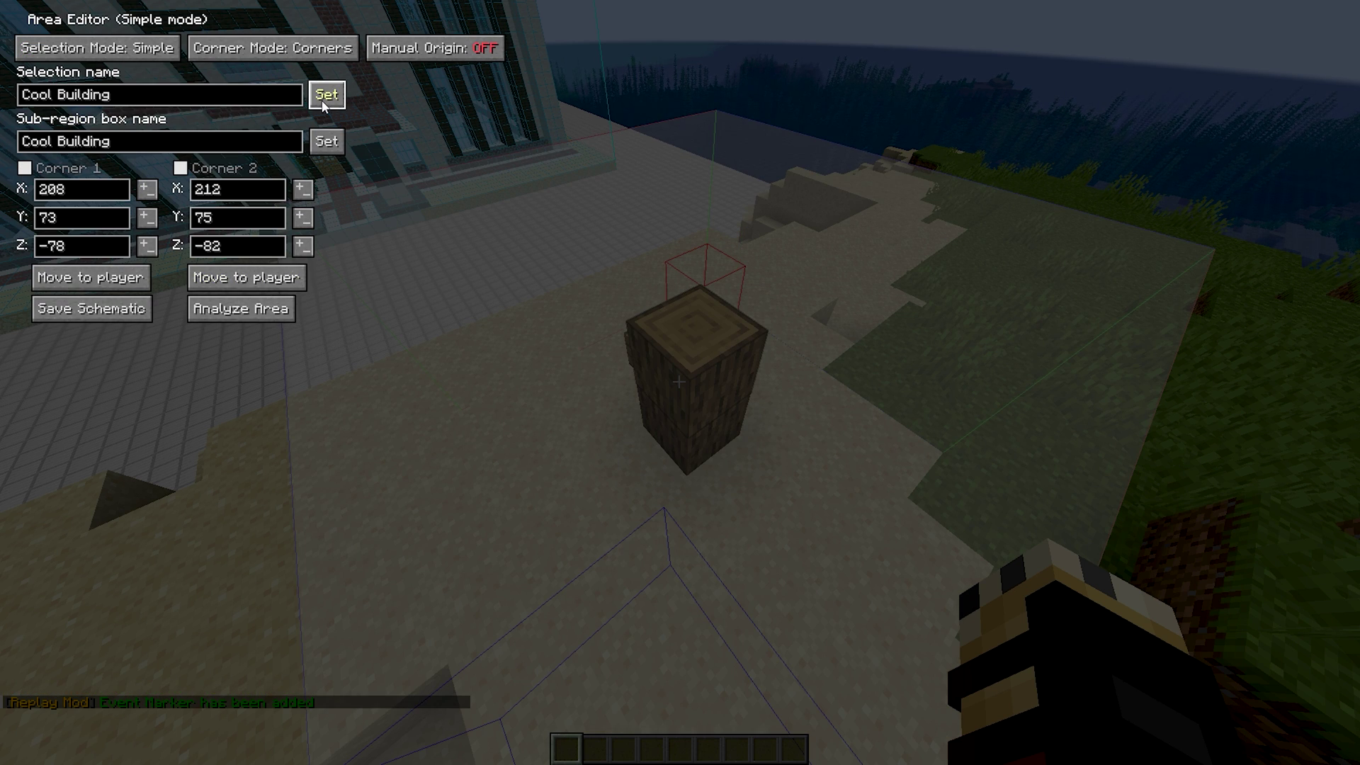
left_click(112, 310)
left_click(75, 90)
key("Escape")
key("Escape")
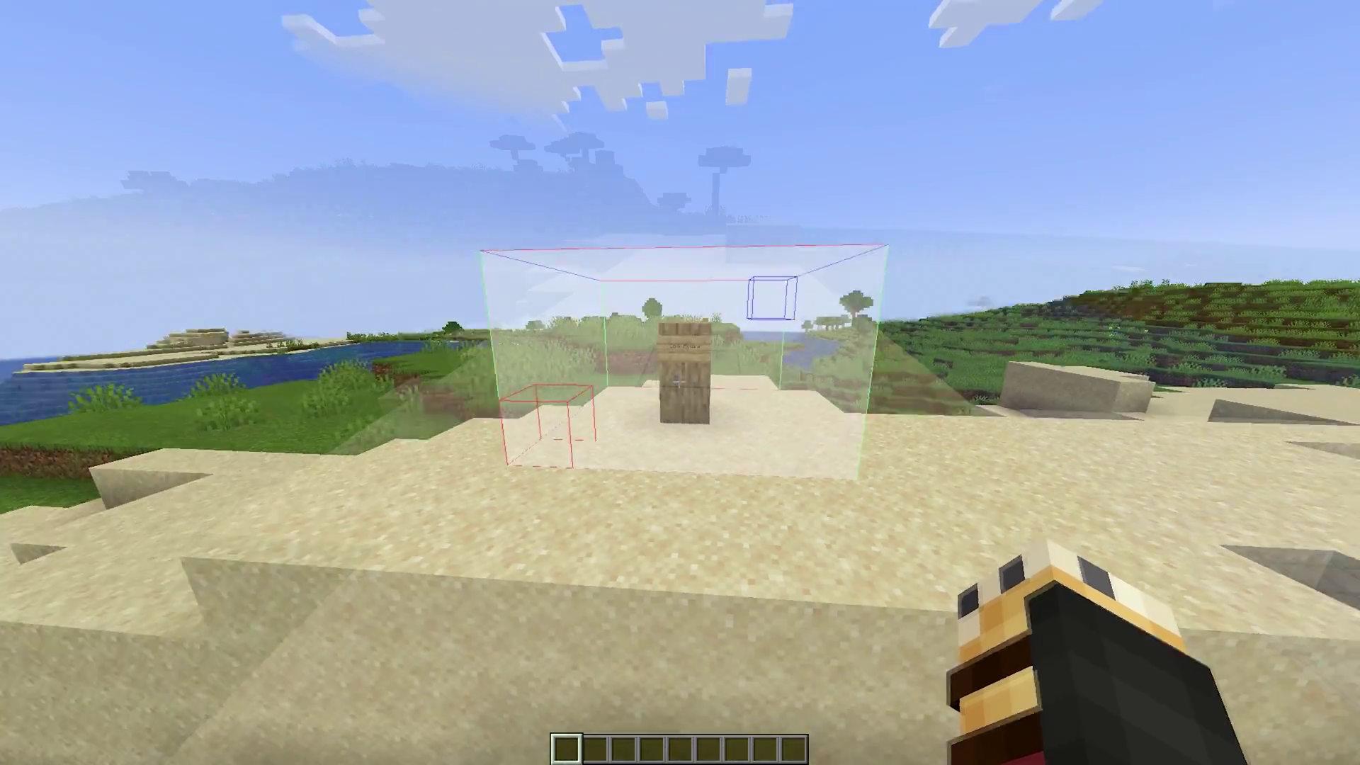
Load the saved Cool Building schematic in Litematica with a placement created.
key("m")
left_click(113, 121)
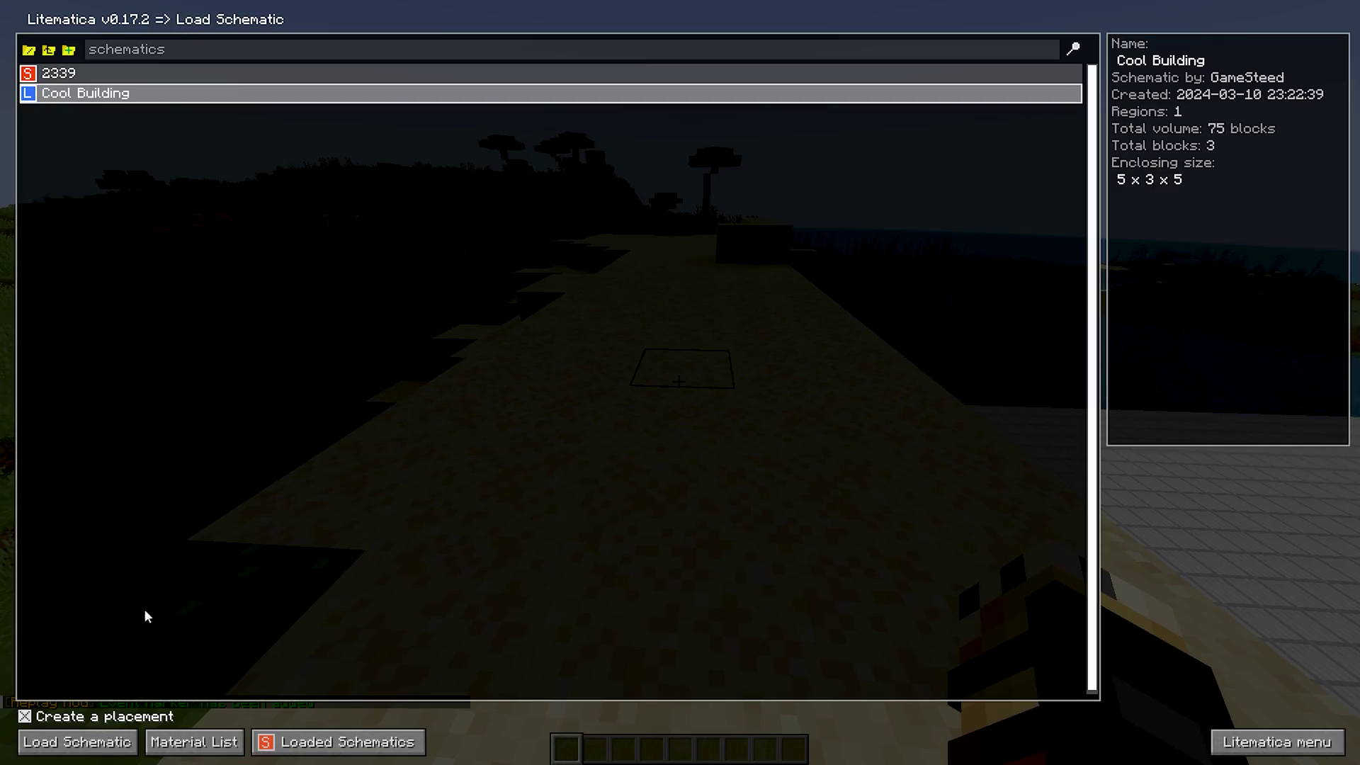
left_click(71, 740)
key("Escape")
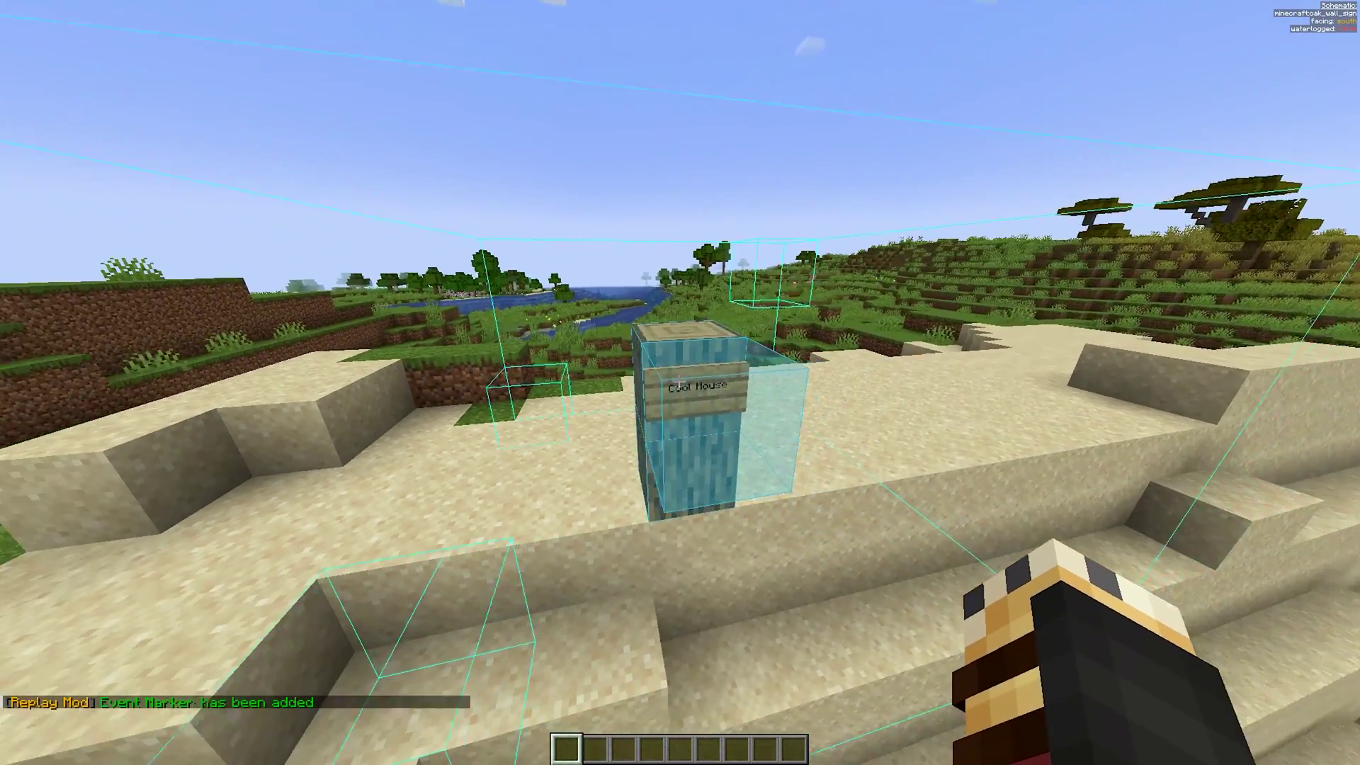
Unload the Cool Building schematic from the loaded schematics.
key("m")
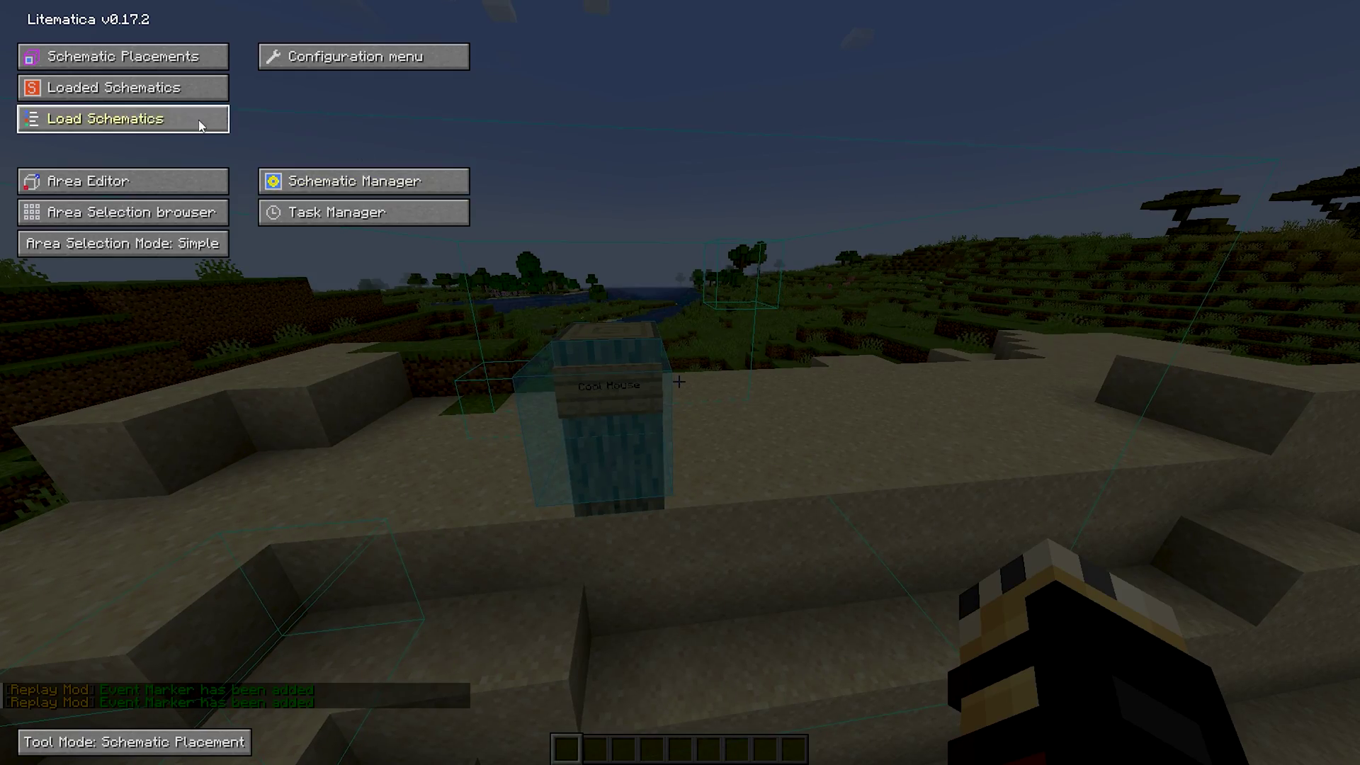
left_click(198, 88)
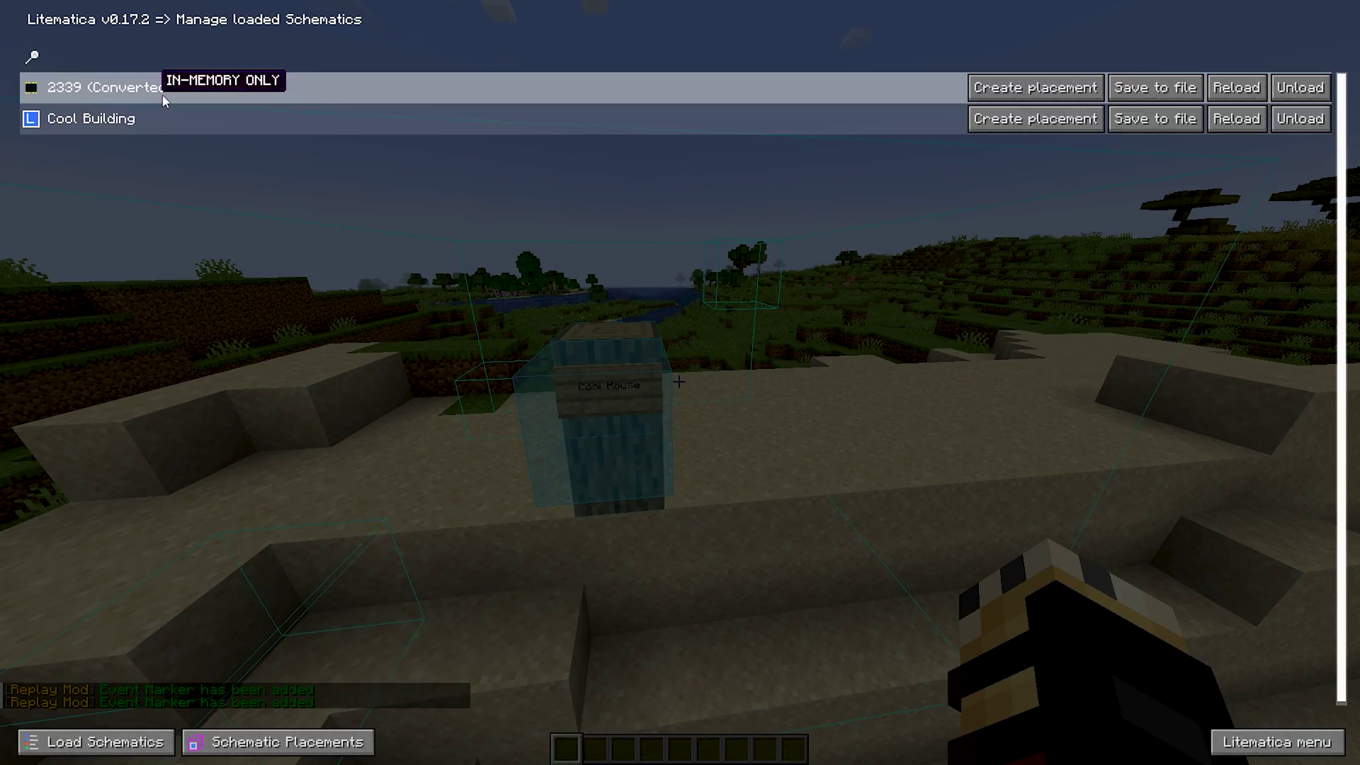
left_click(1312, 124)
key("Escape")
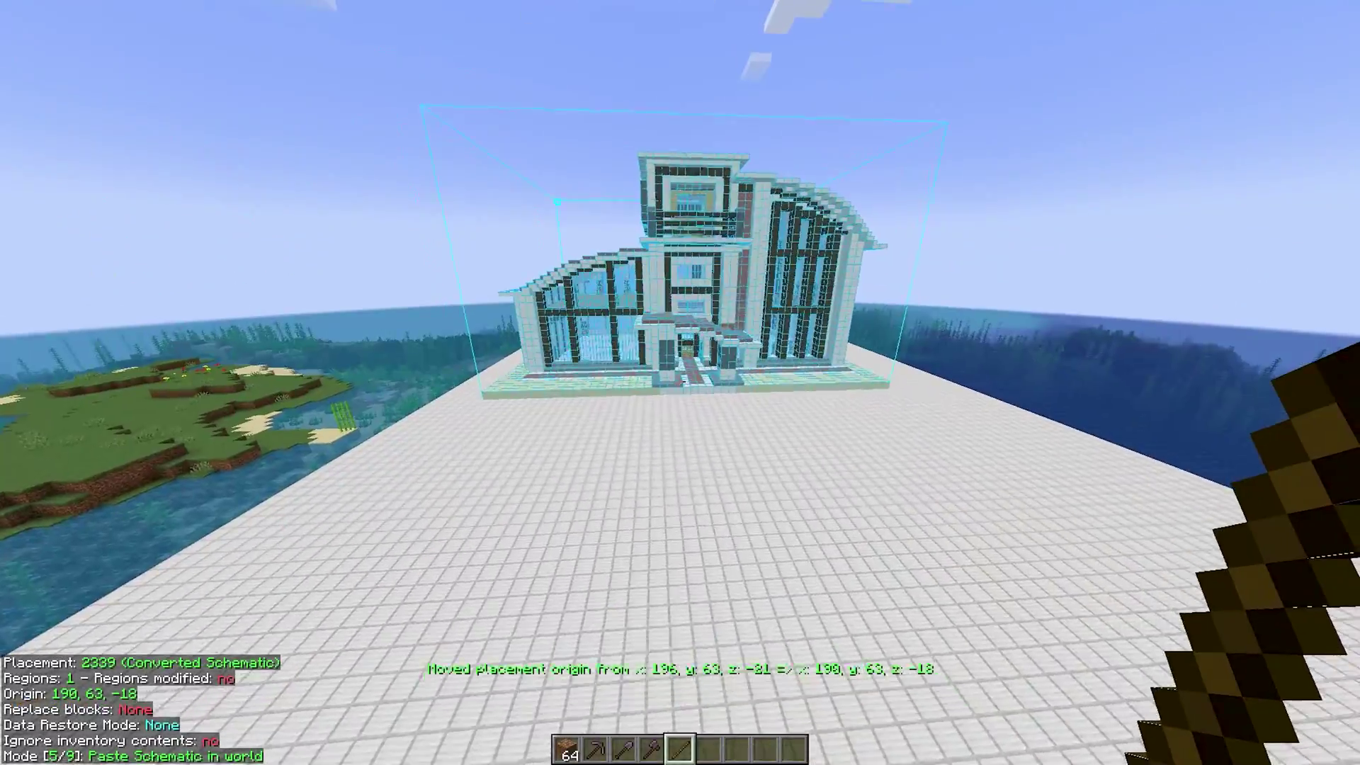
With the stick tool in hand, move the area selection points and switch the tool mode to Paste Schematic in world.
right_click(680, 381)
right_click(679, 381)
right_click(679, 382)
right_click(679, 382)
key("a")
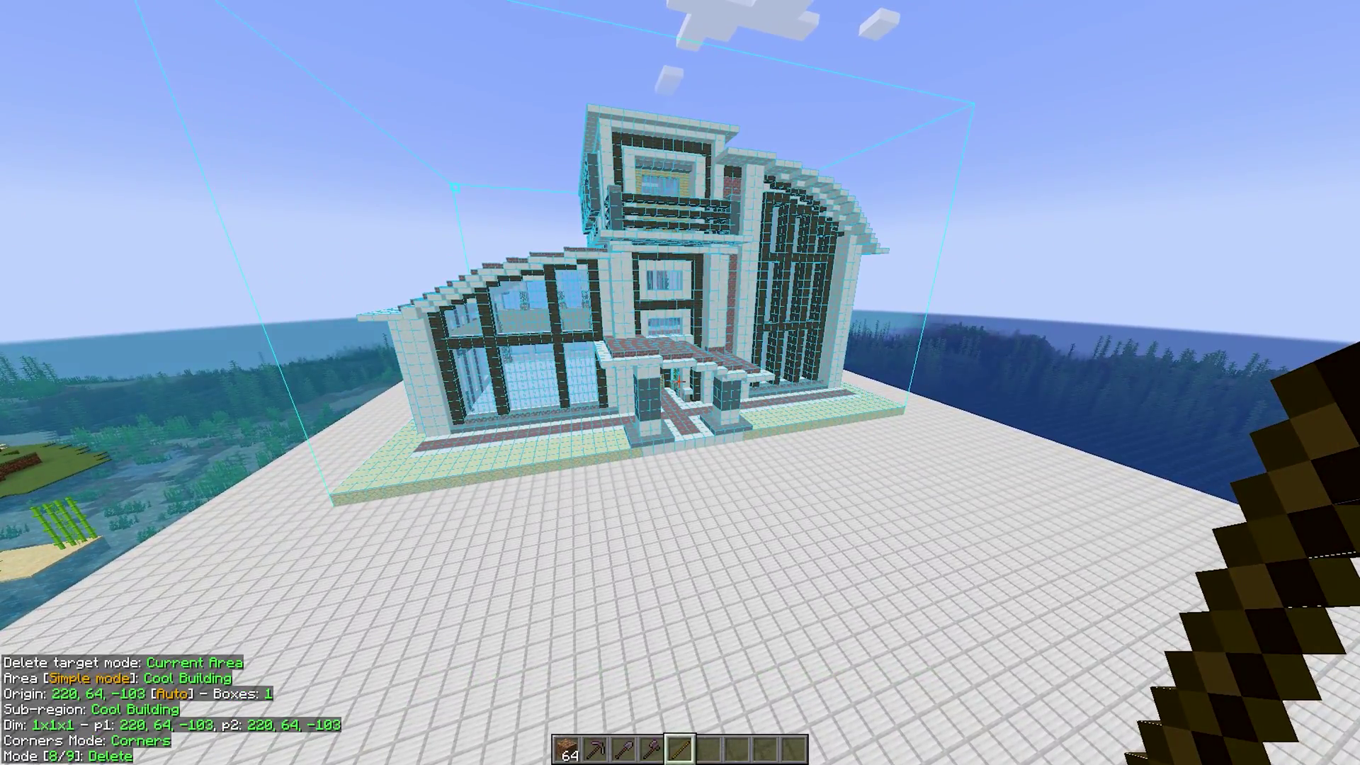
scroll(679, 383, "up", 3)
scroll(680, 382, "up", 1)
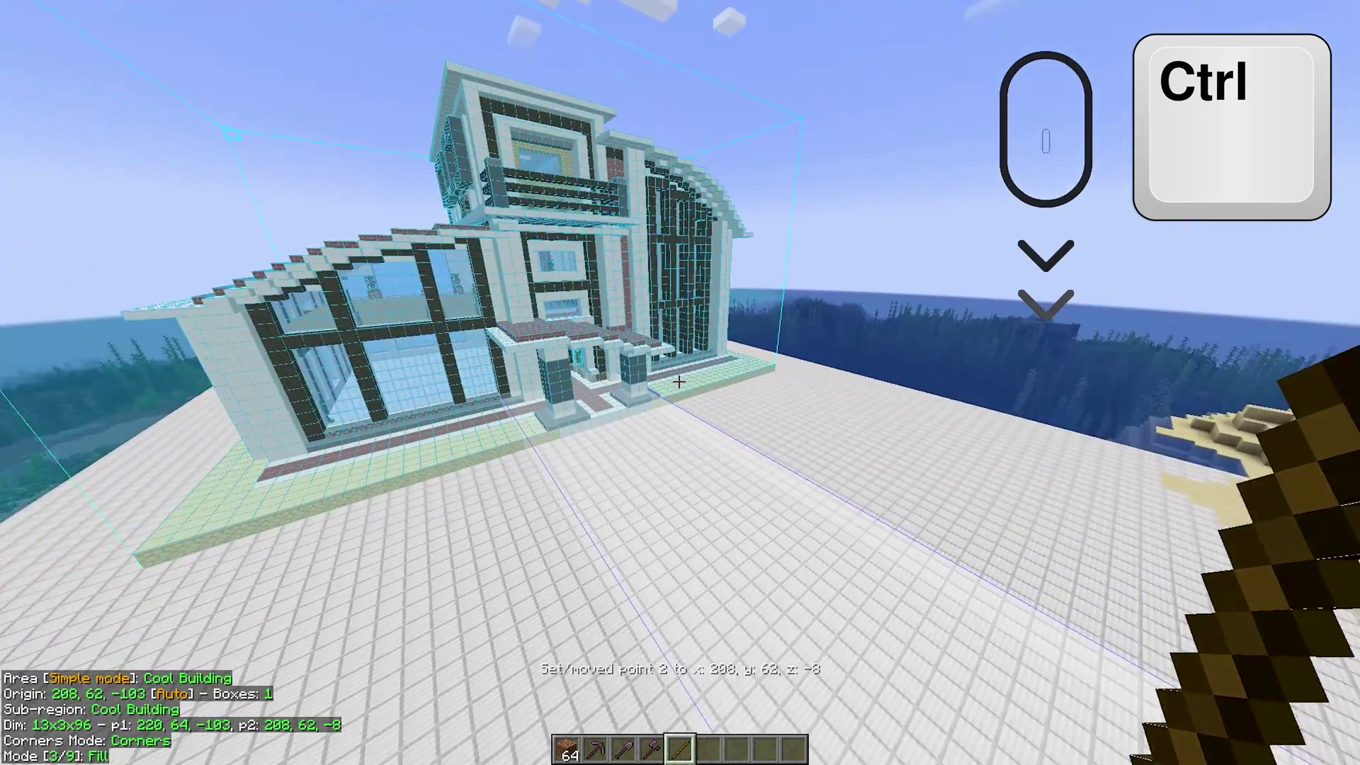
scroll(679, 382, "down", 2)
Assign the numpad plus key to Litematica's executeOperation hotkey and leave the configuration.
key("m")
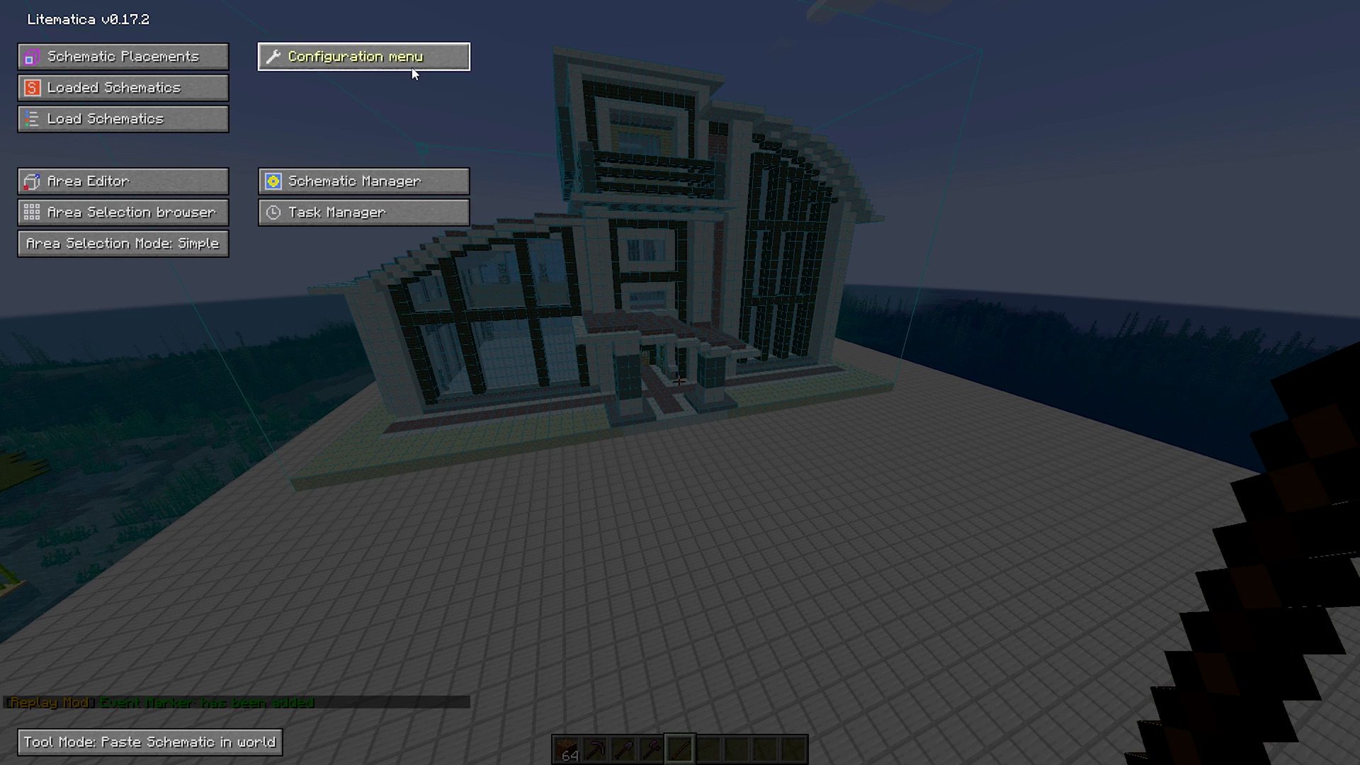
left_click(414, 71)
left_click(50, 54)
left_click(347, 52)
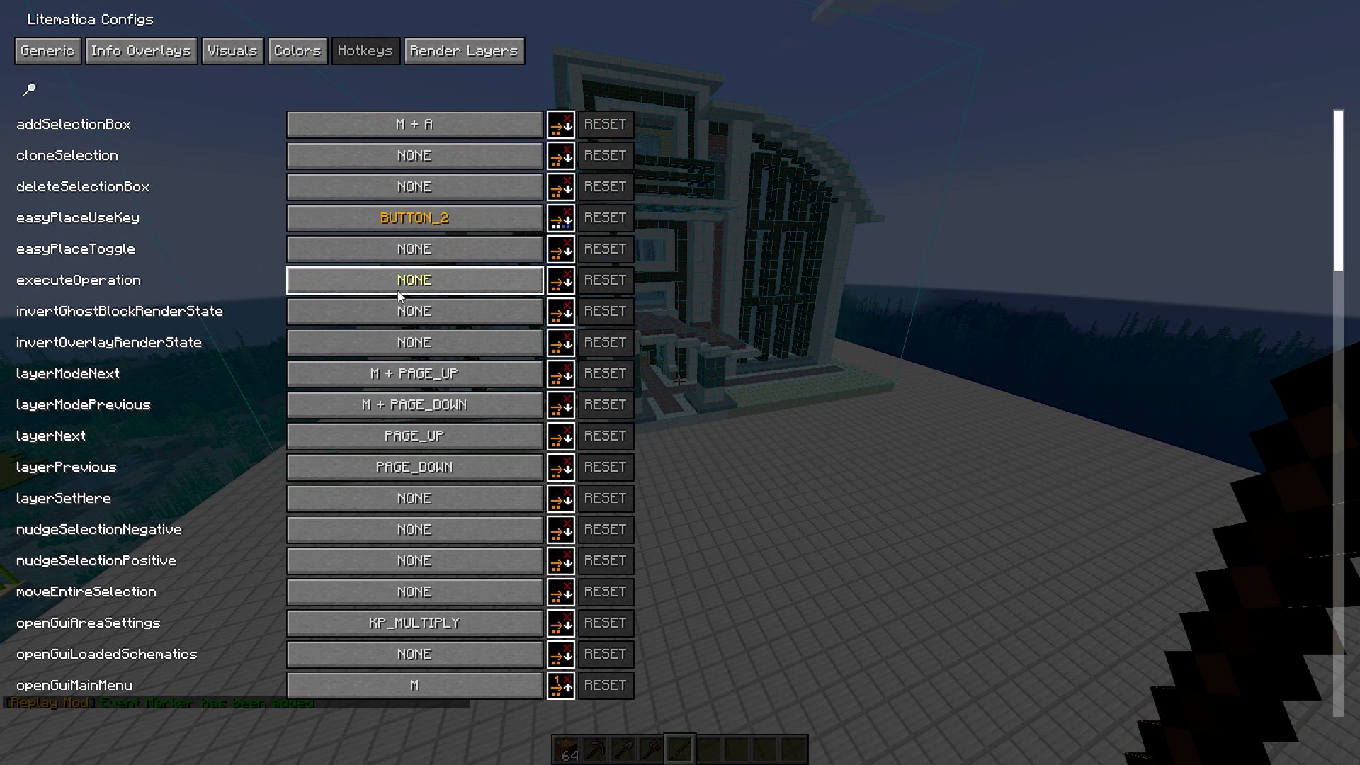
left_click(525, 283)
key("KP_Add")
key("Escape")
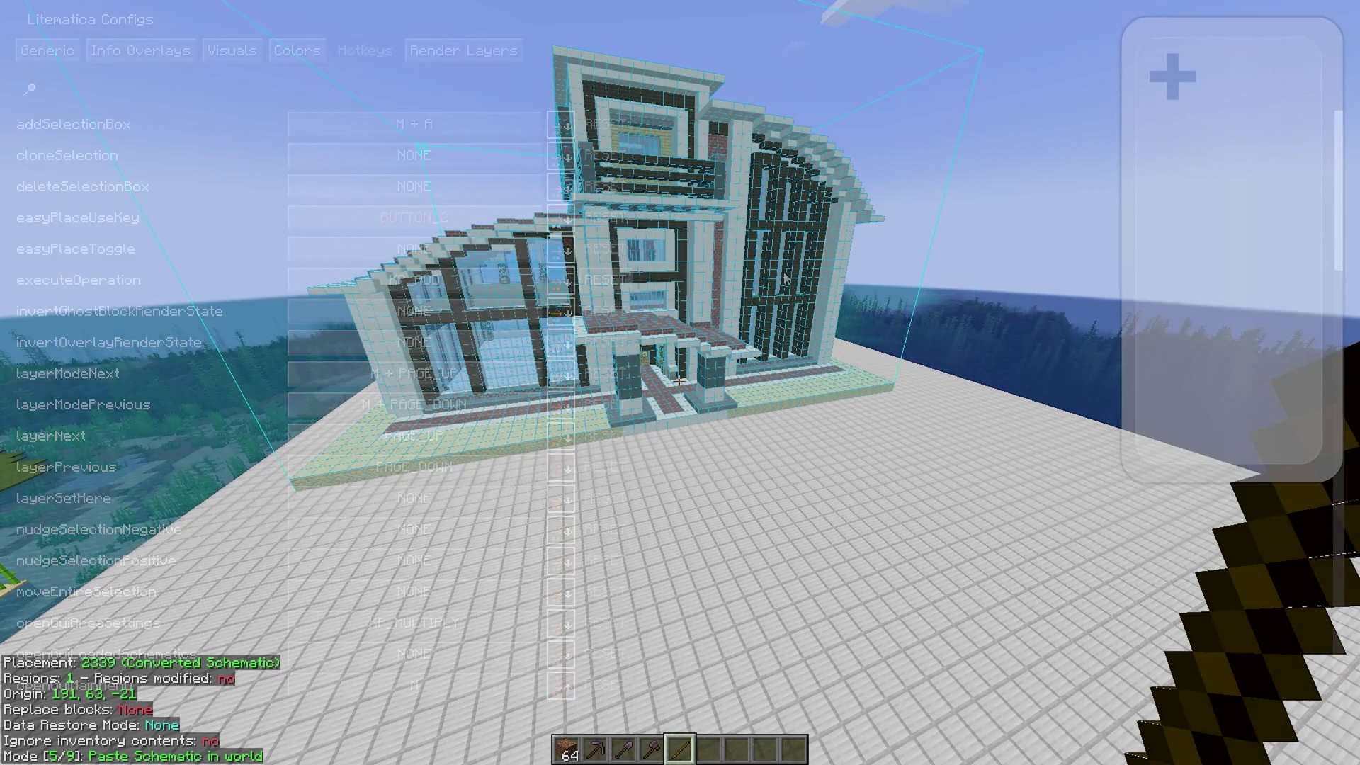
Execute the operation to paste the 2339 house schematic into the world and move closer to it.
key("KP_Add")
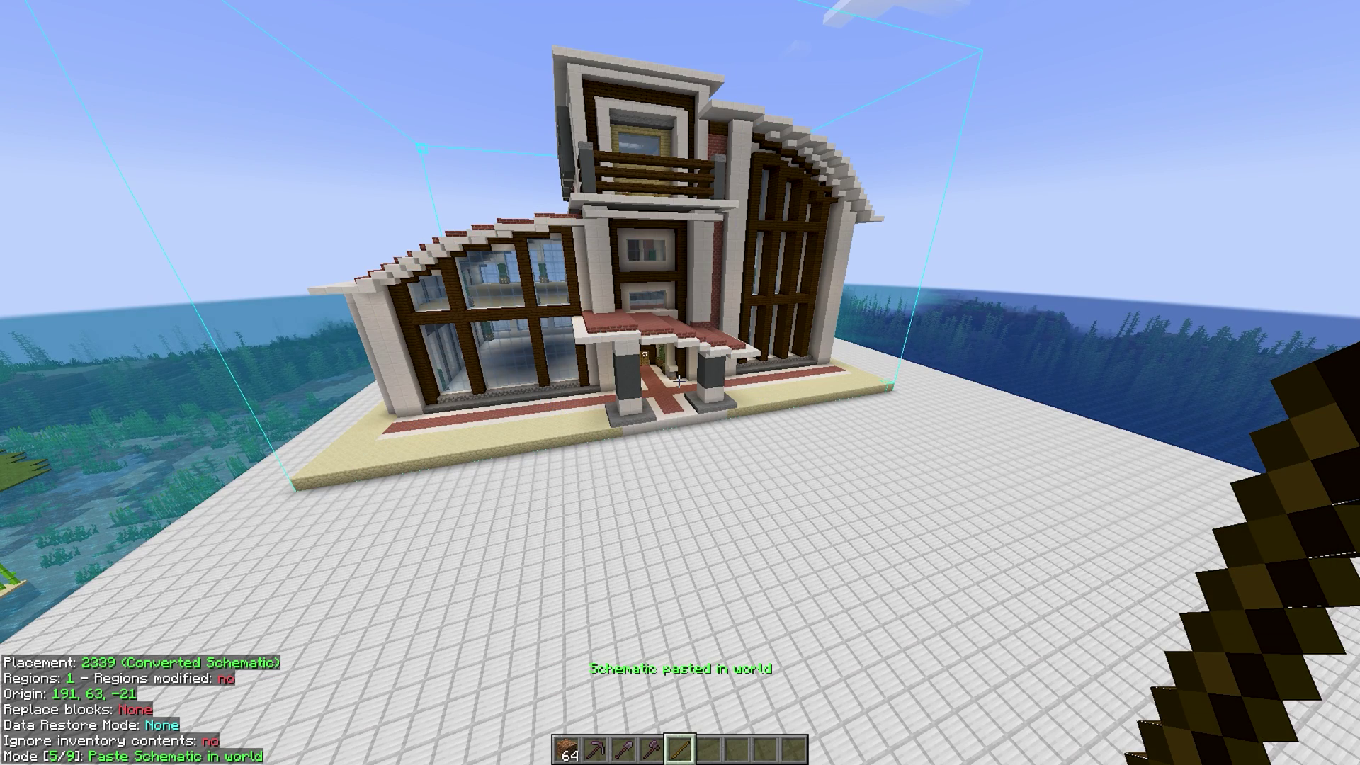
key("KP_Add")
key("w")
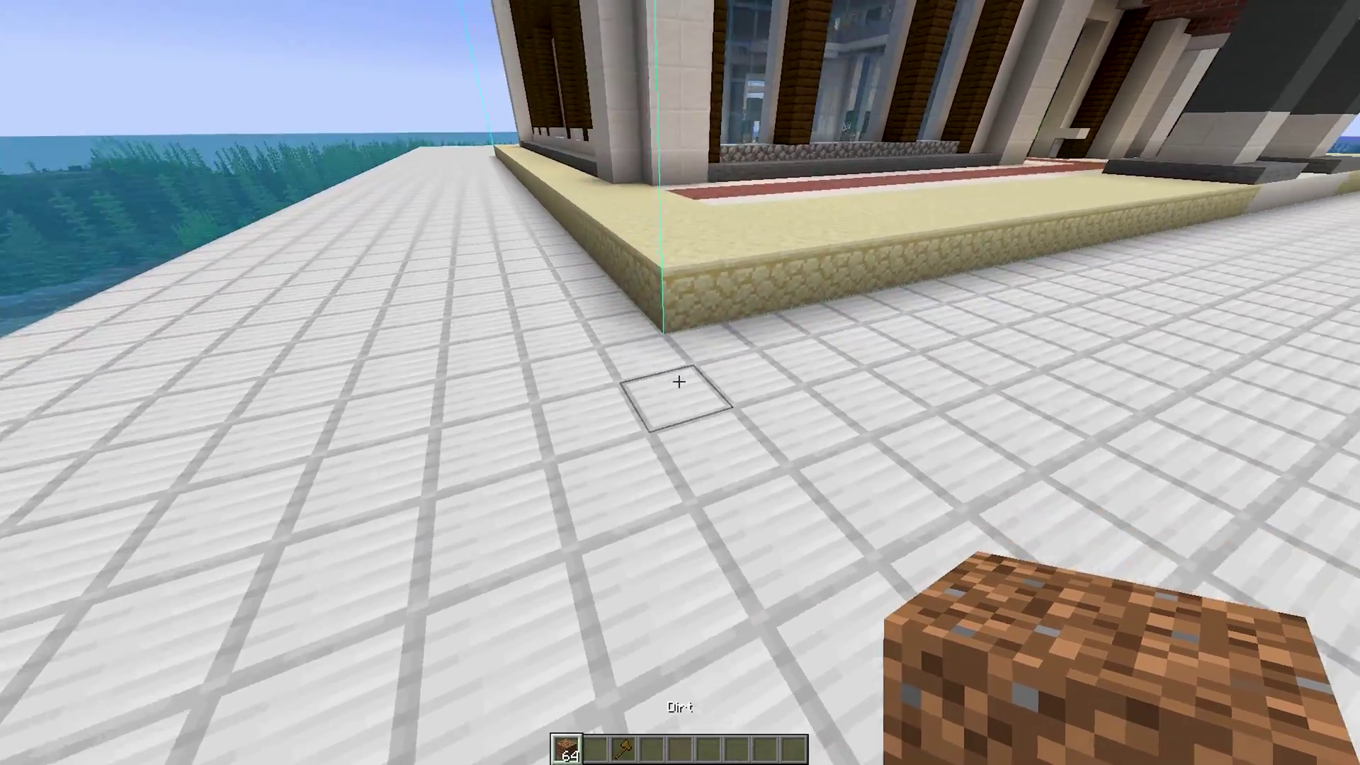
With the WorldEdit wand, set the first selection position at a base corner of the pasted house and fly above the opposite corner.
right_click(679, 382)
key("3")
left_click(680, 382)
key("space")
key("w")
key("space")
key("a")
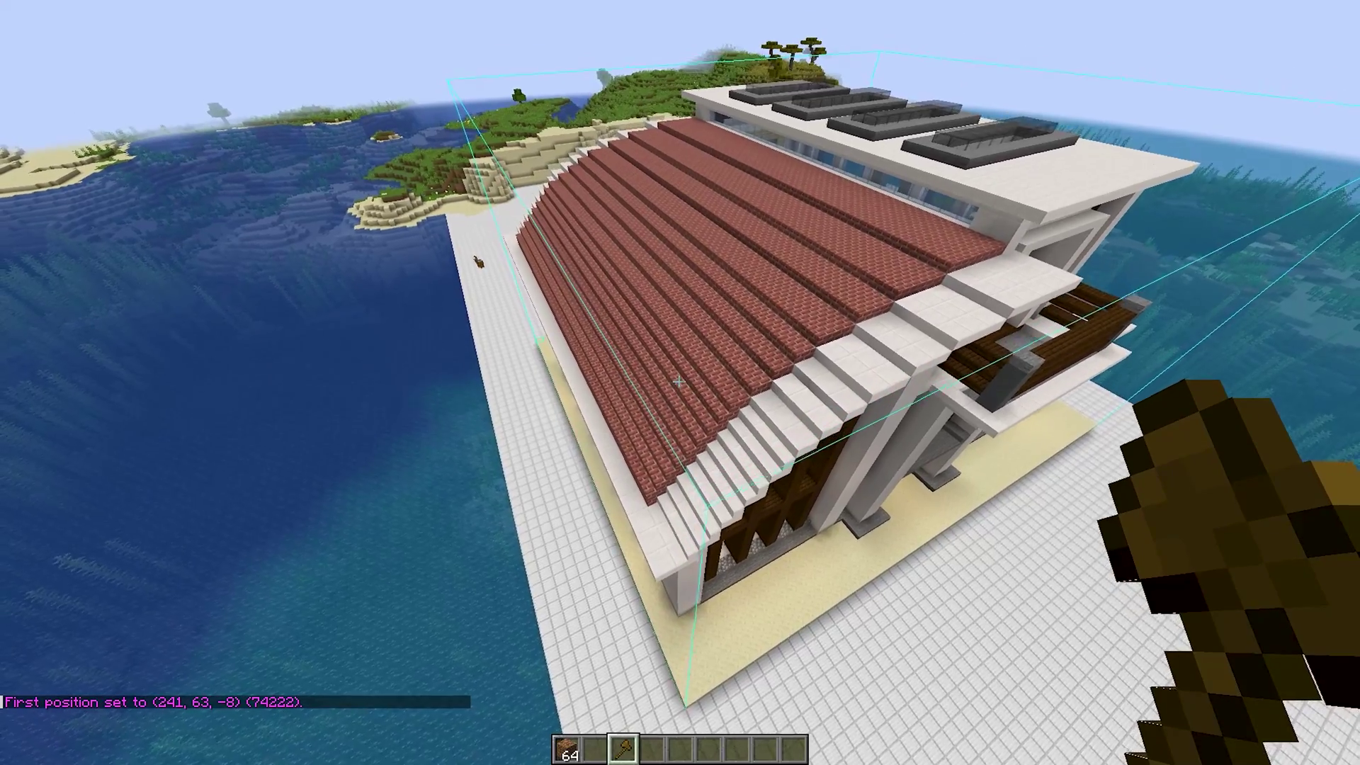
Place a dirt block in the air at 185, 96, 40 by command and set it as the second selection position.
key("slash")
type("/")
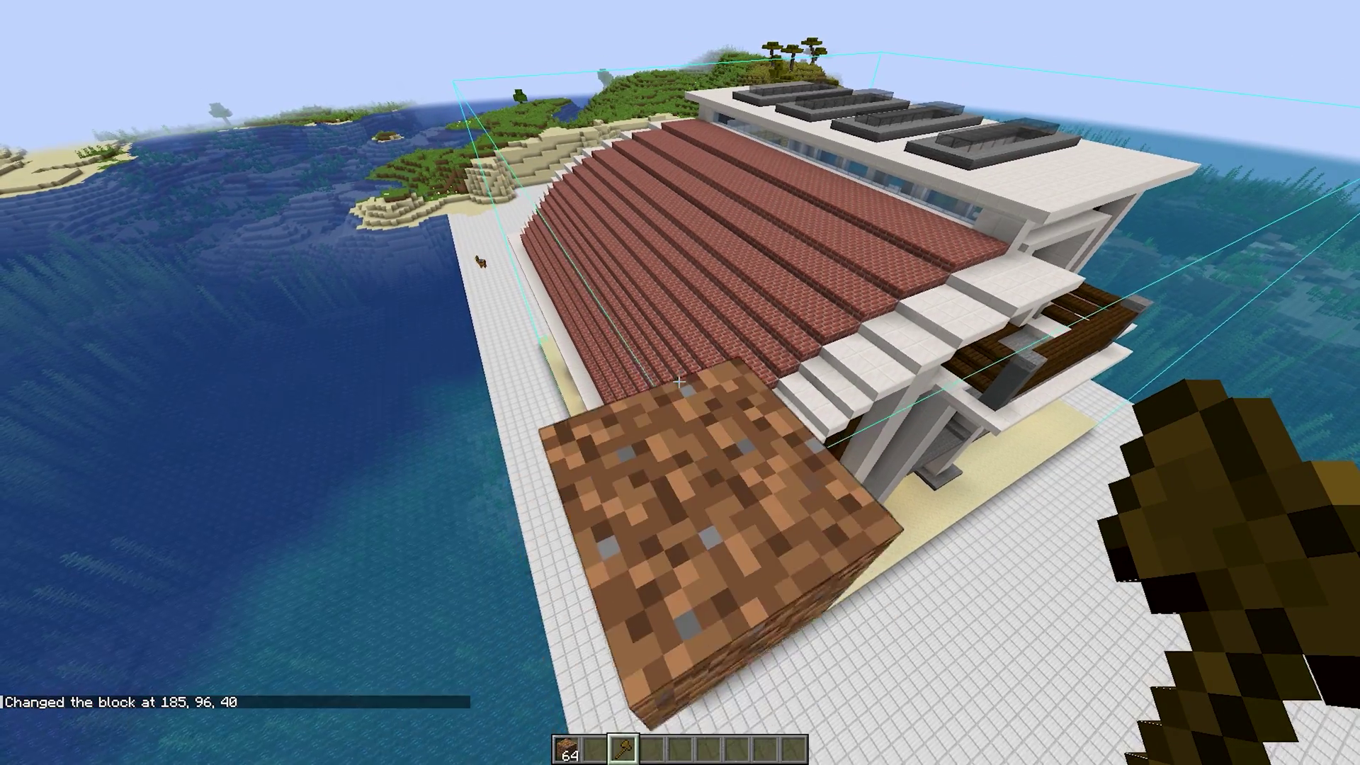
type("s")
right_click(678, 381)
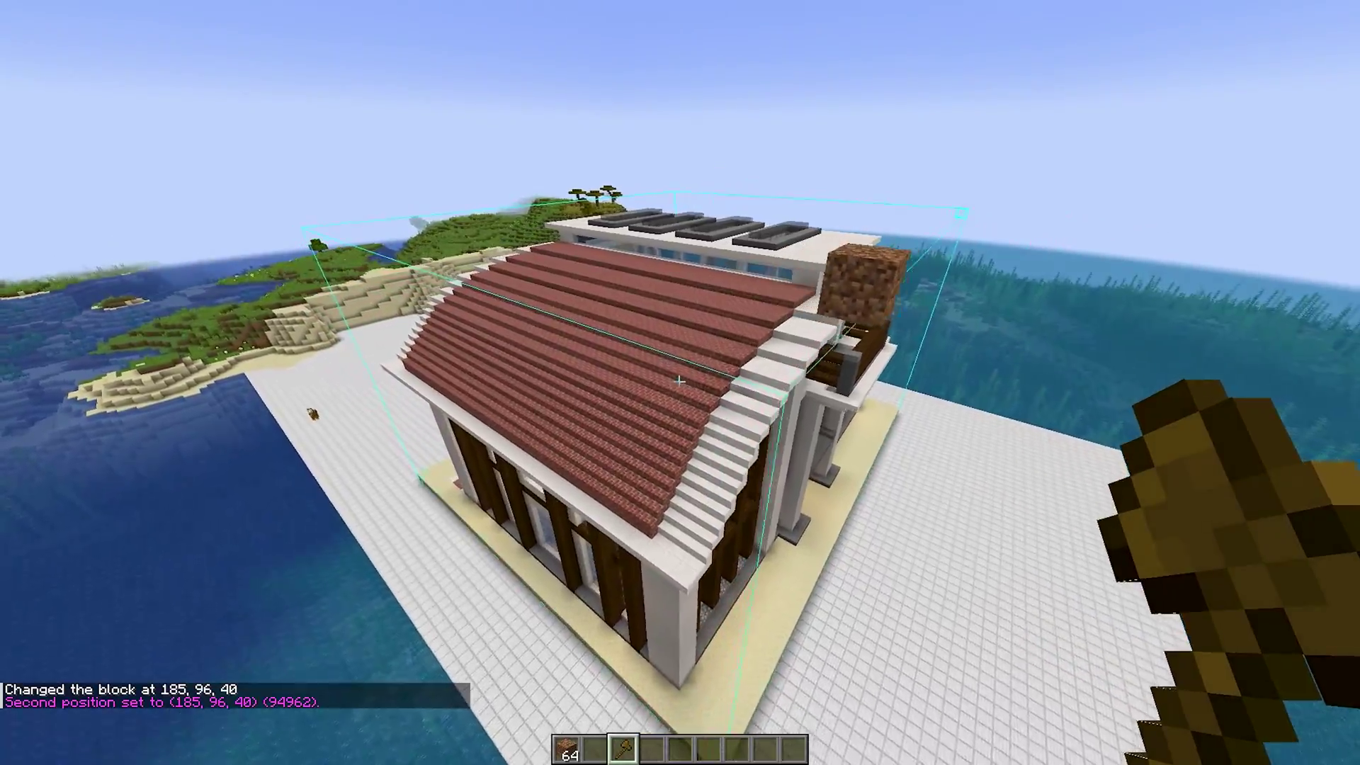
key("a")
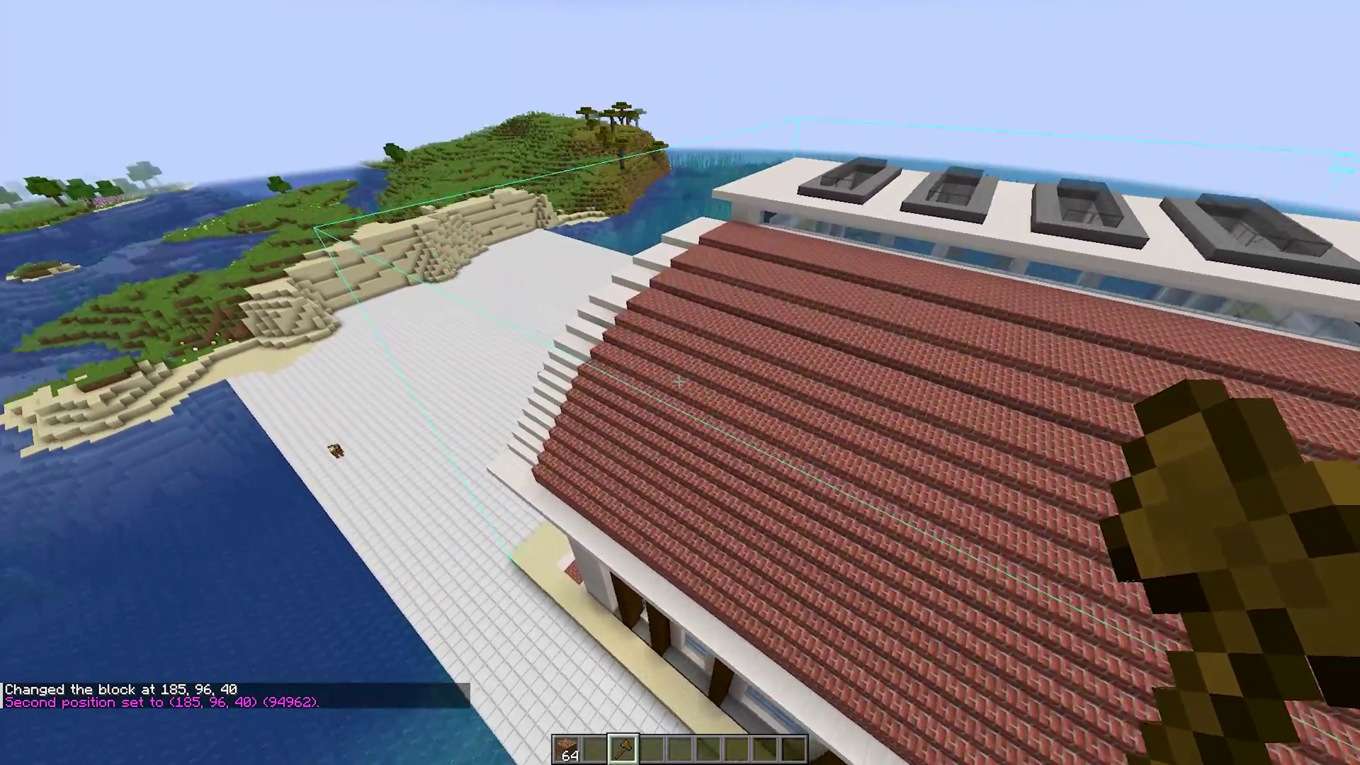
Enter the house through its front door and replace incorrect blocks in the selected area with a WorldEdit command.
key("a")
key("w")
key("shift")
key("shift")
key("w")
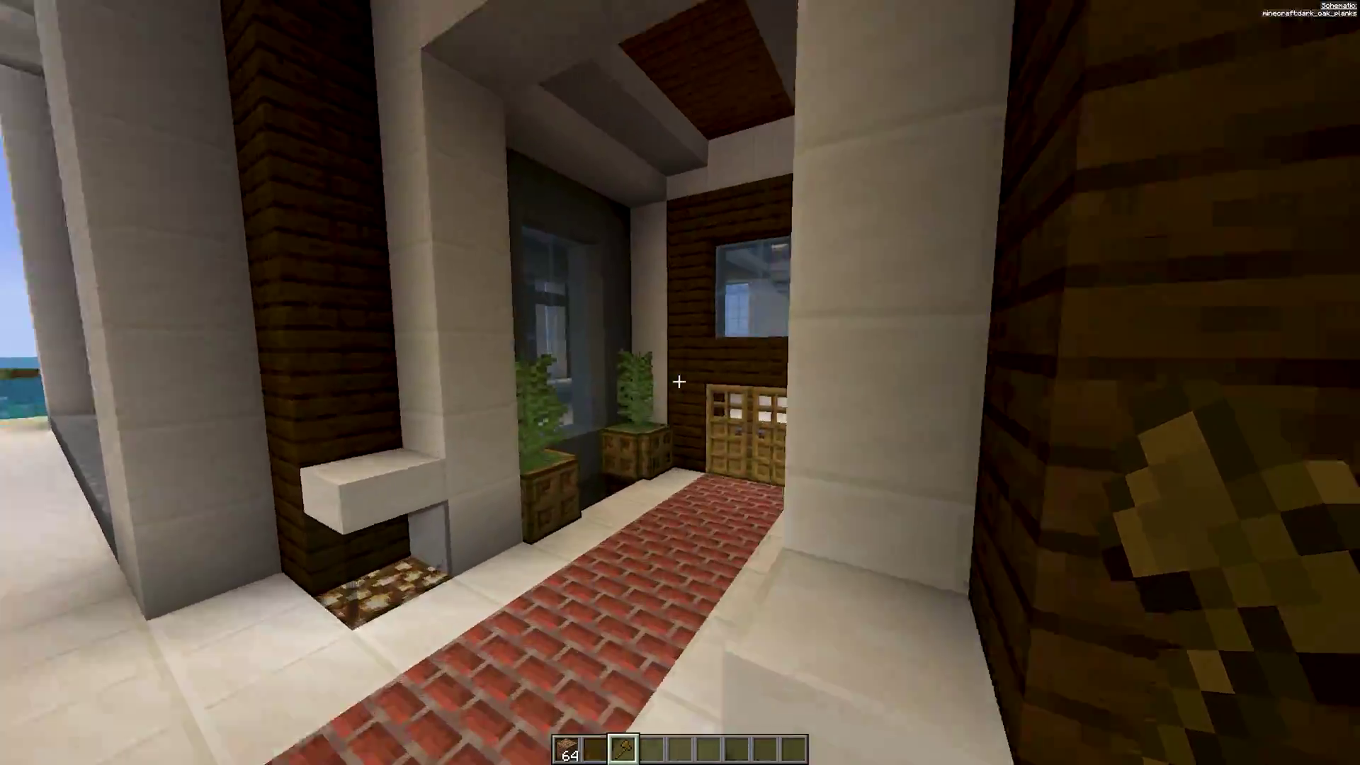
key("w")
scroll(678, 382, "down", 2)
right_click(679, 382)
right_click(679, 382)
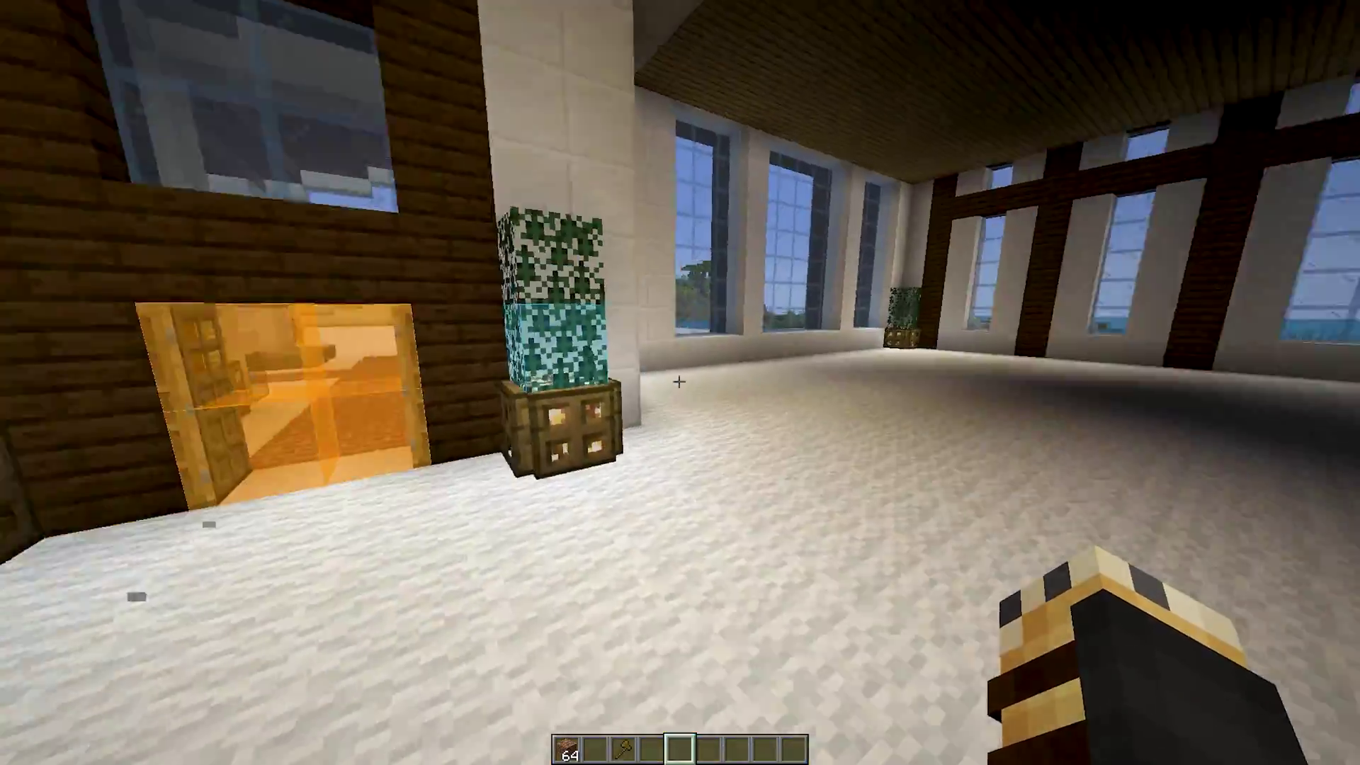
key("t")
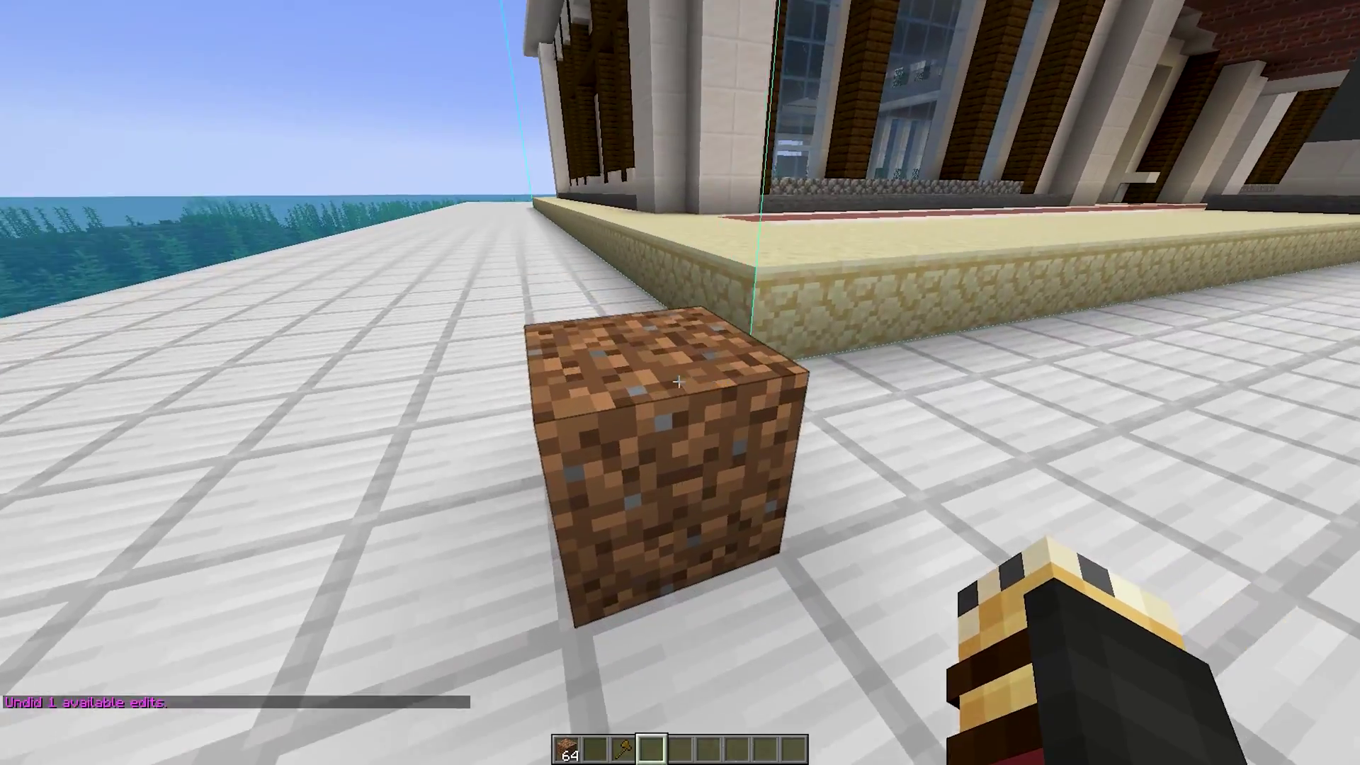
left_click(678, 383)
In the area editor, move corner 2 to the player's position and save the selected area as the FixedModernHouse schematic.
key("m")
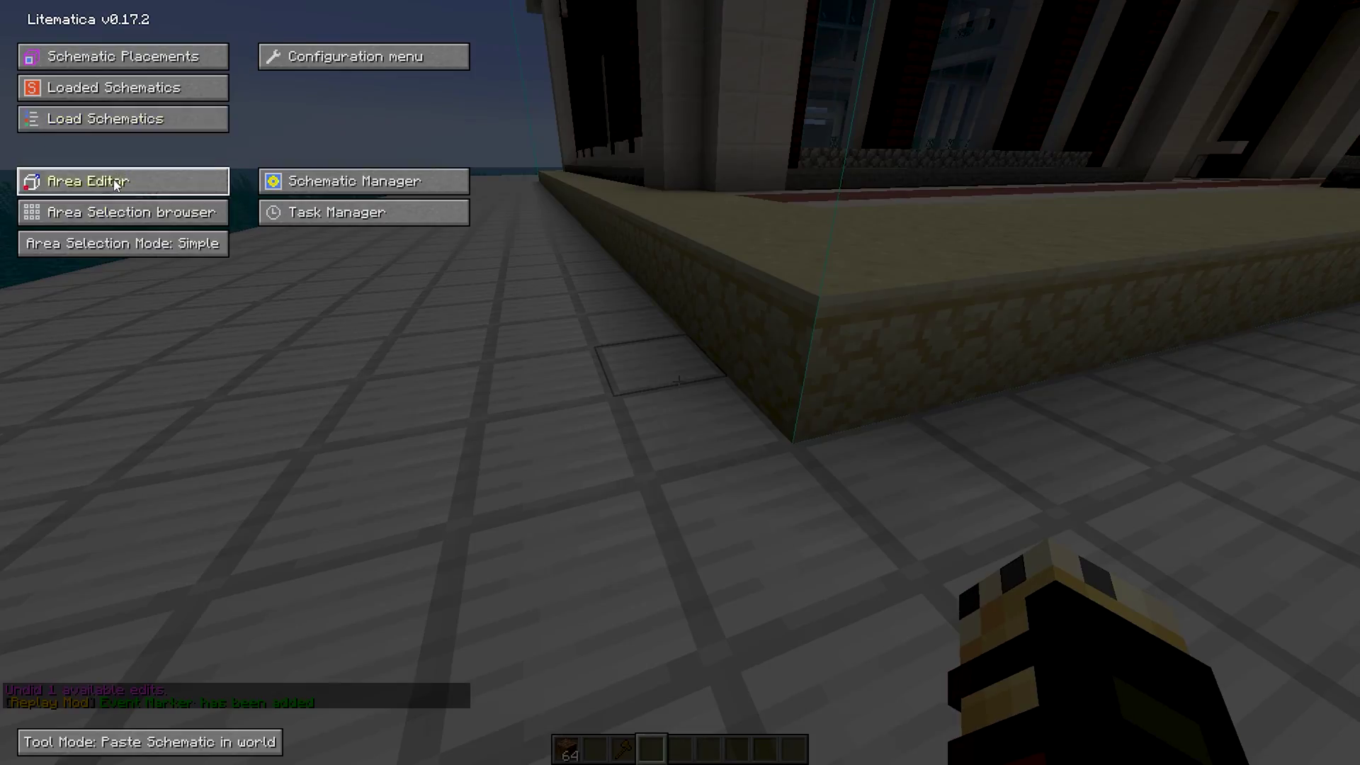
key("Escape")
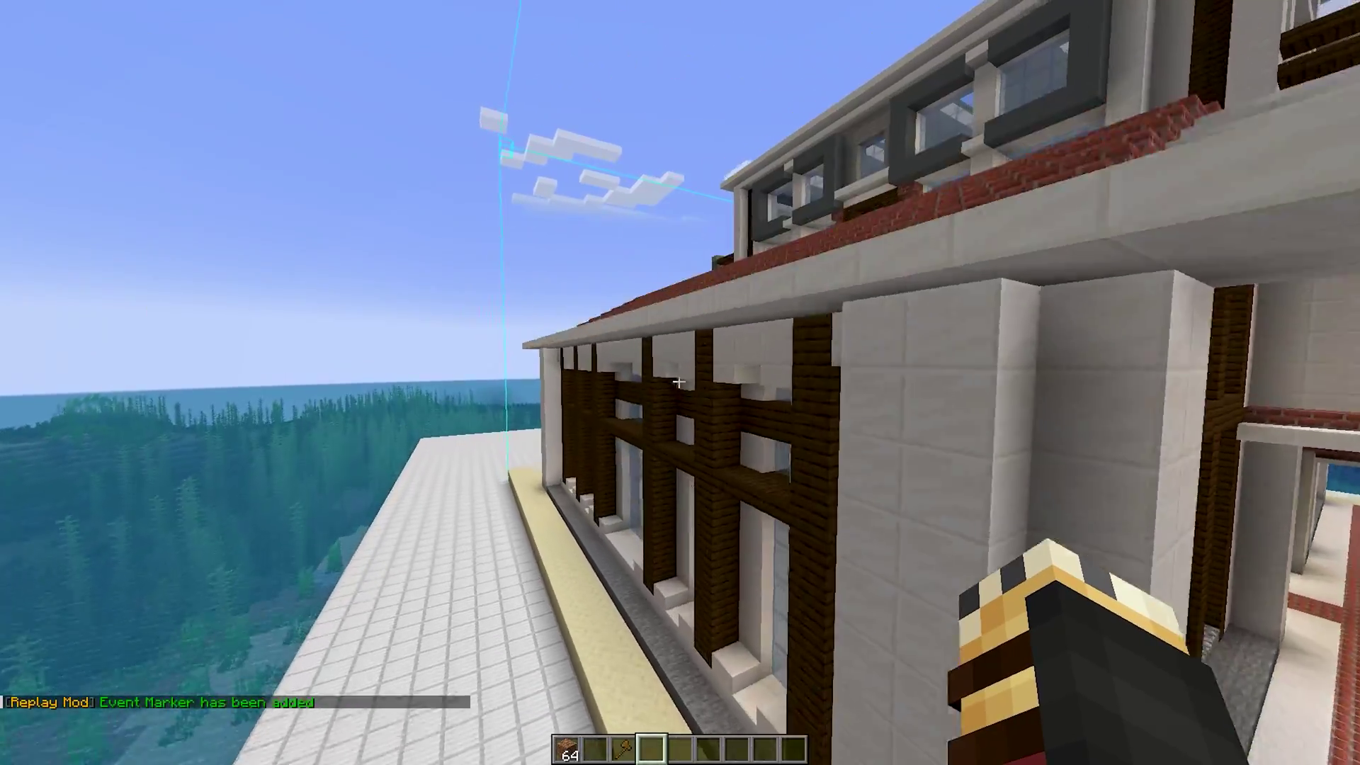
key("w")
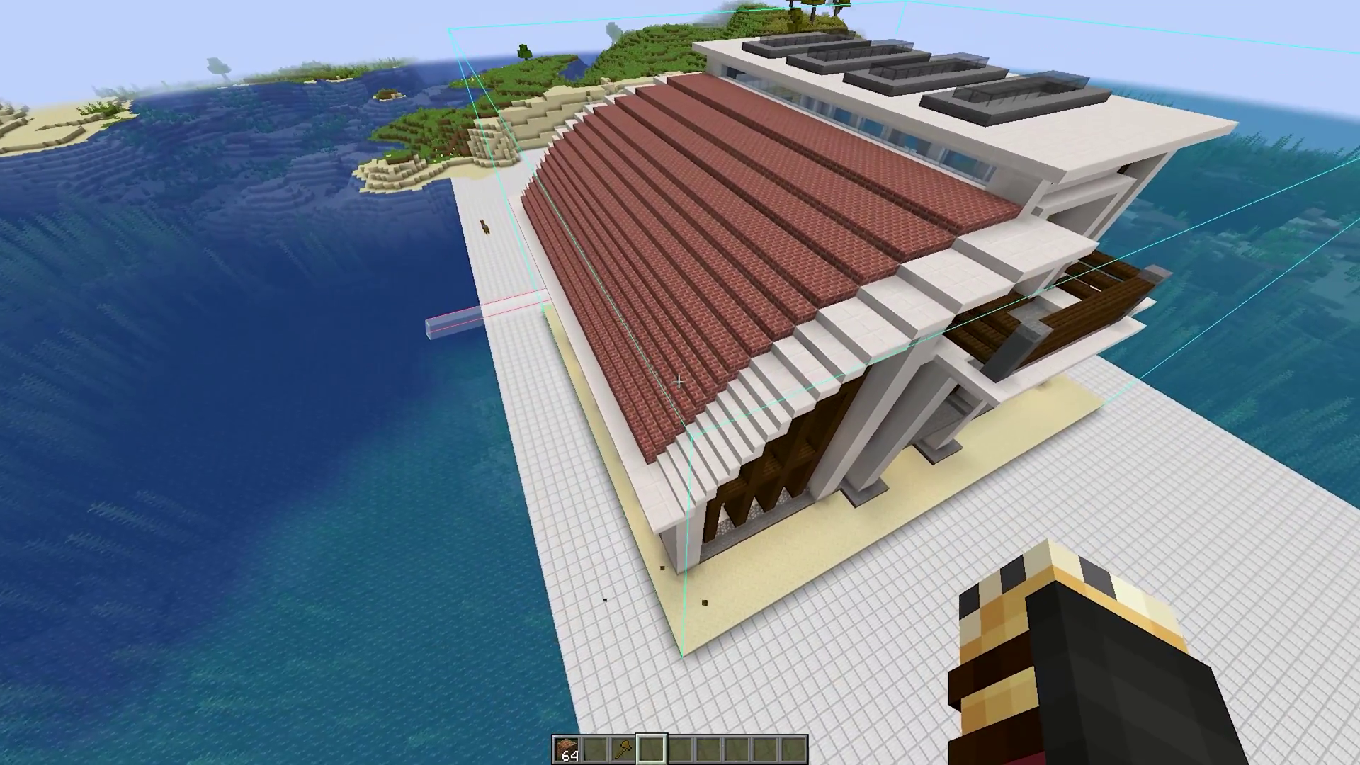
key("m")
left_click(122, 181)
left_click(246, 276)
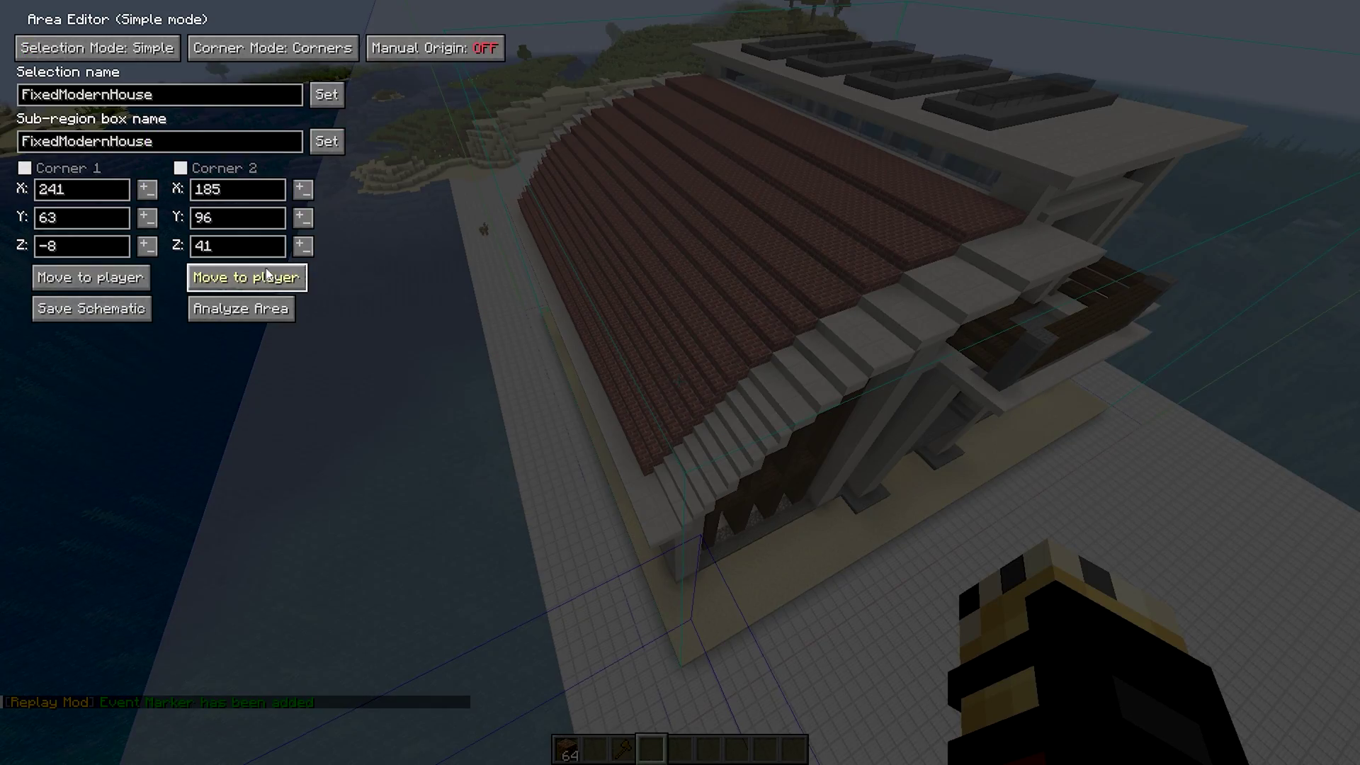
left_click(146, 304)
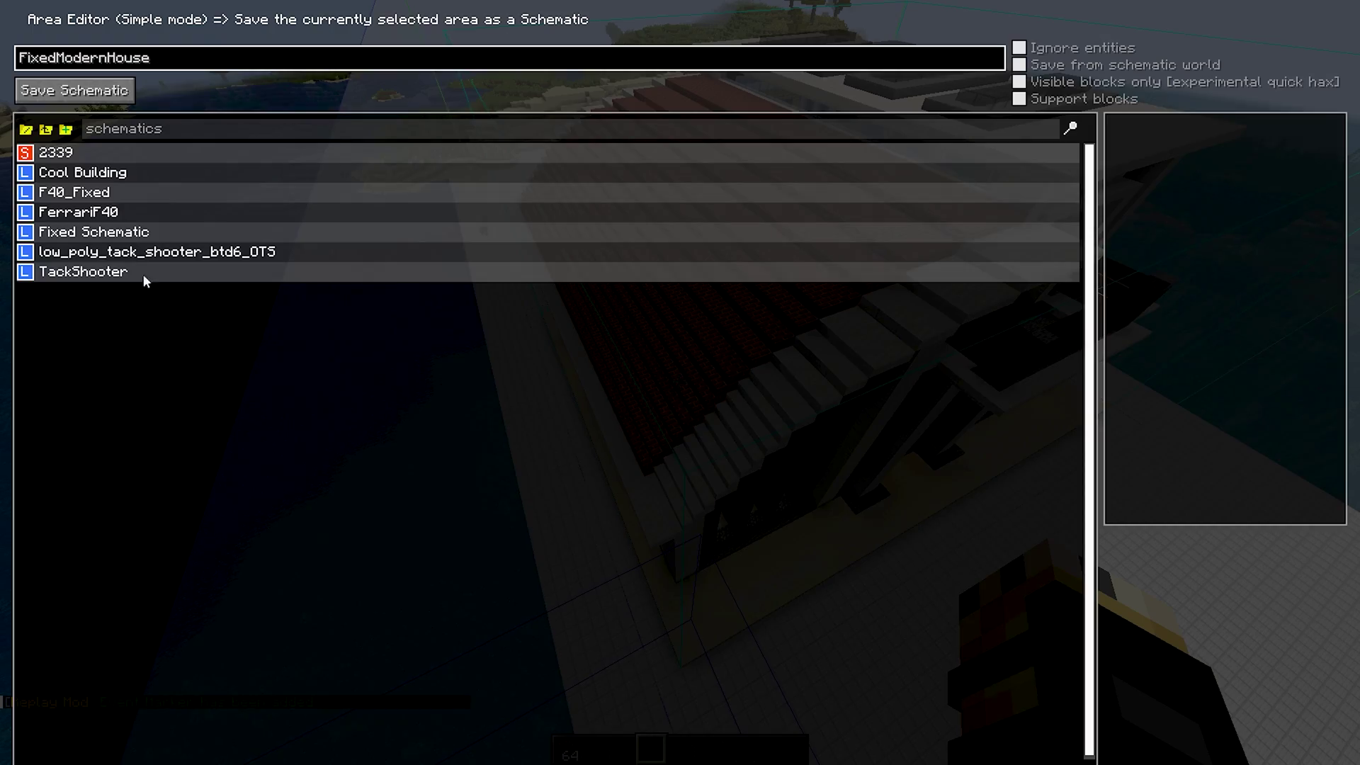
left_click(75, 90)
key("Escape")
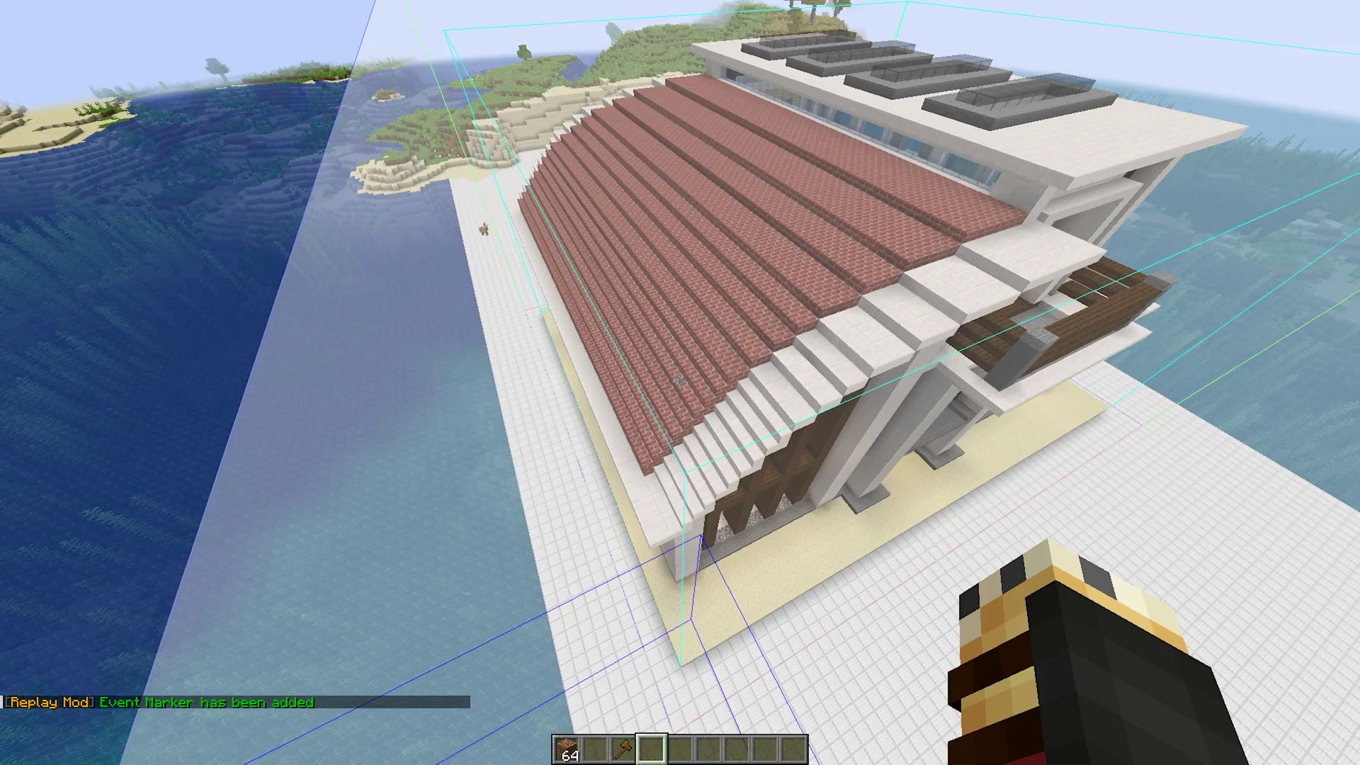
Clear the pasted house from the selected area by running WorldEdit's //replace air command.
key("s")
key("slash")
type("/replace air")
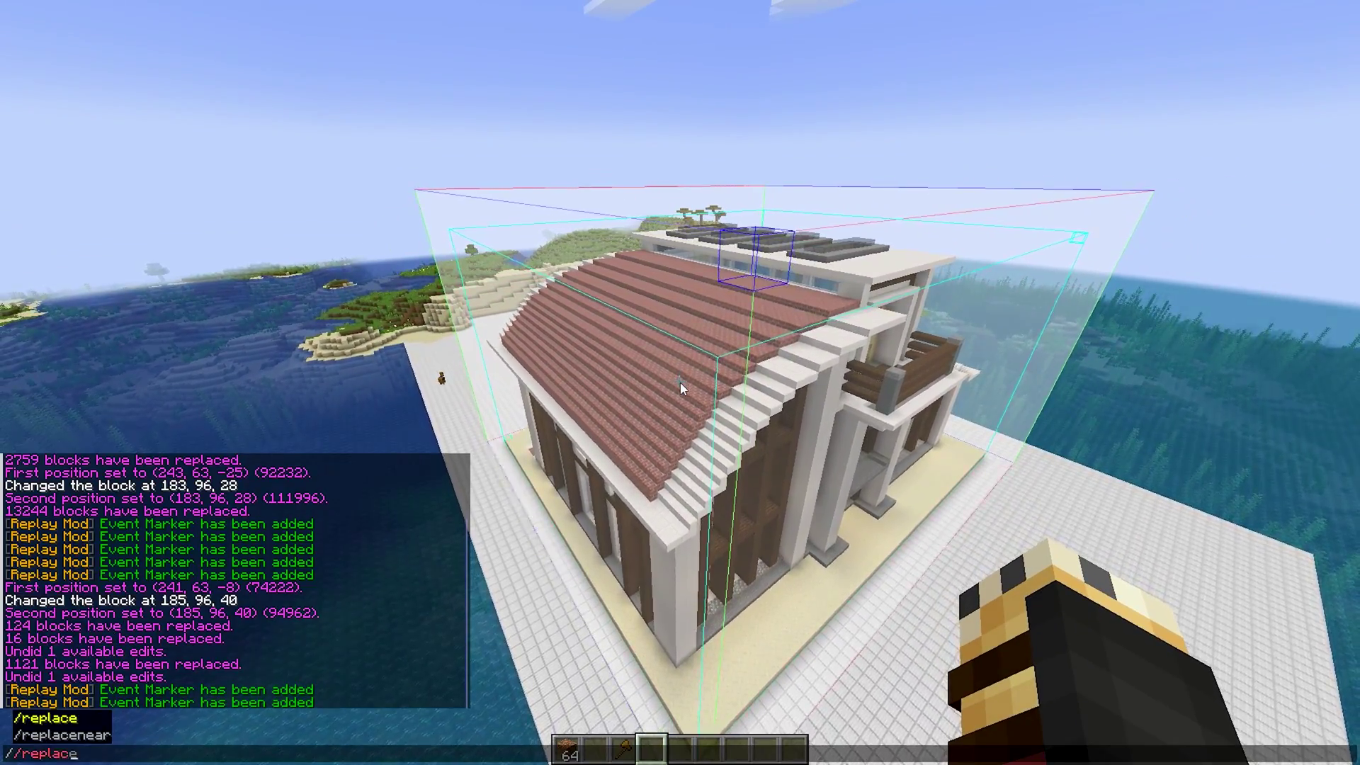
key("Return")
Remove the house's schematic placement and undo the last WorldEdit edit with //undo.
key("m")
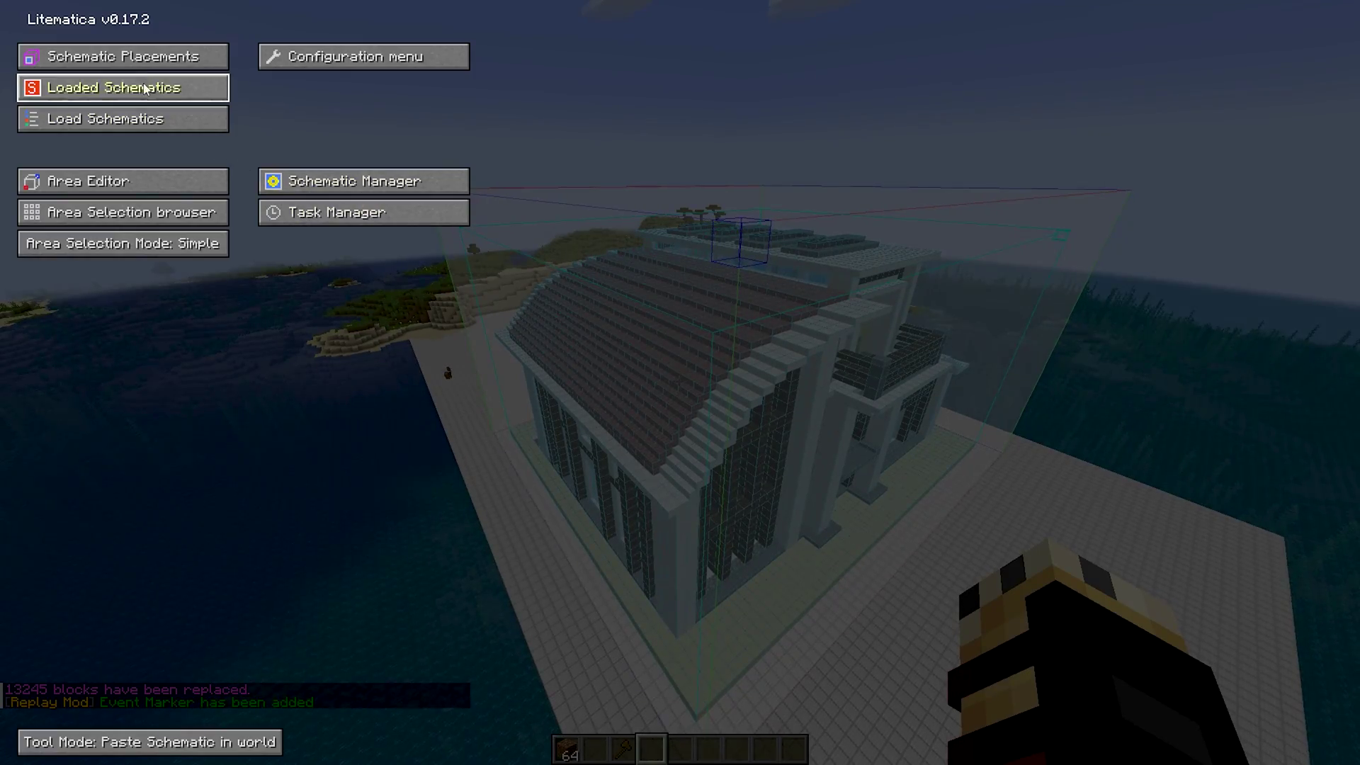
left_click(155, 62)
left_click(1286, 86)
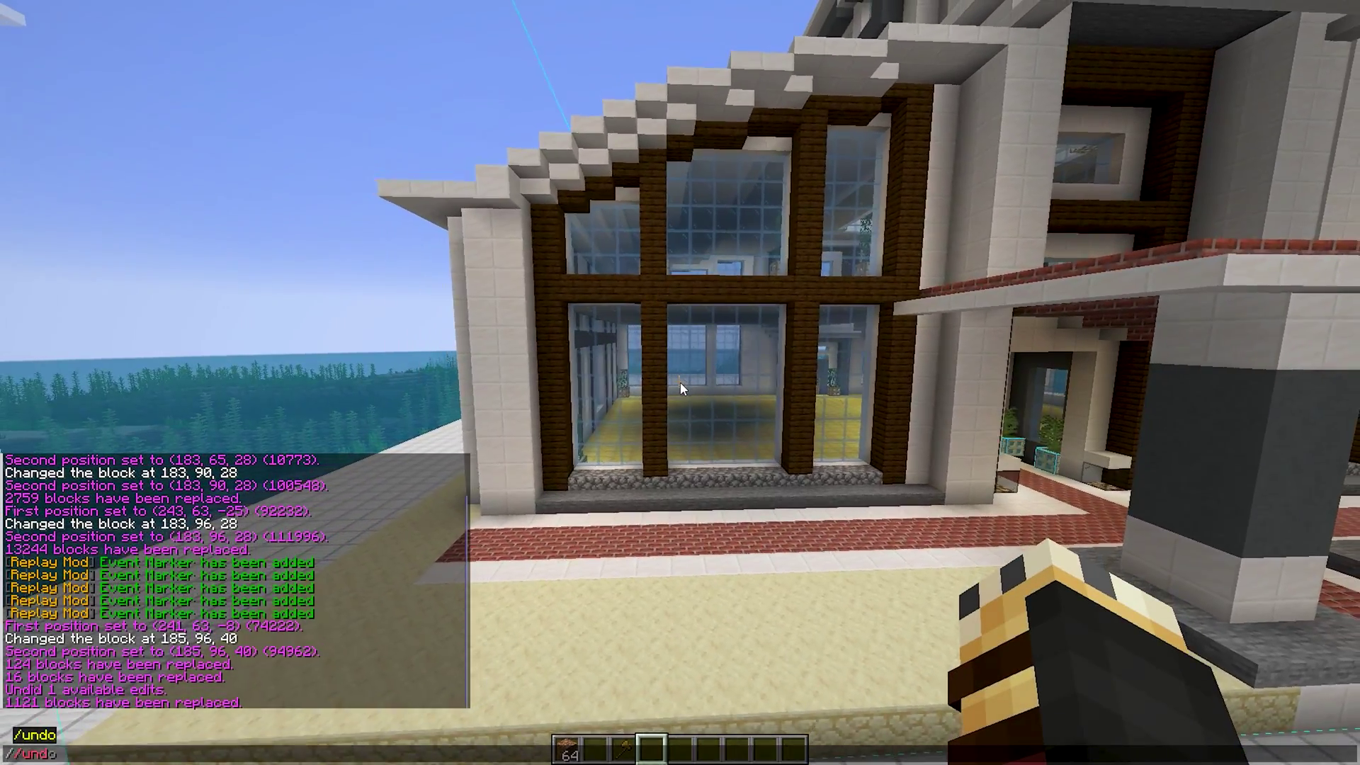
key("Return")
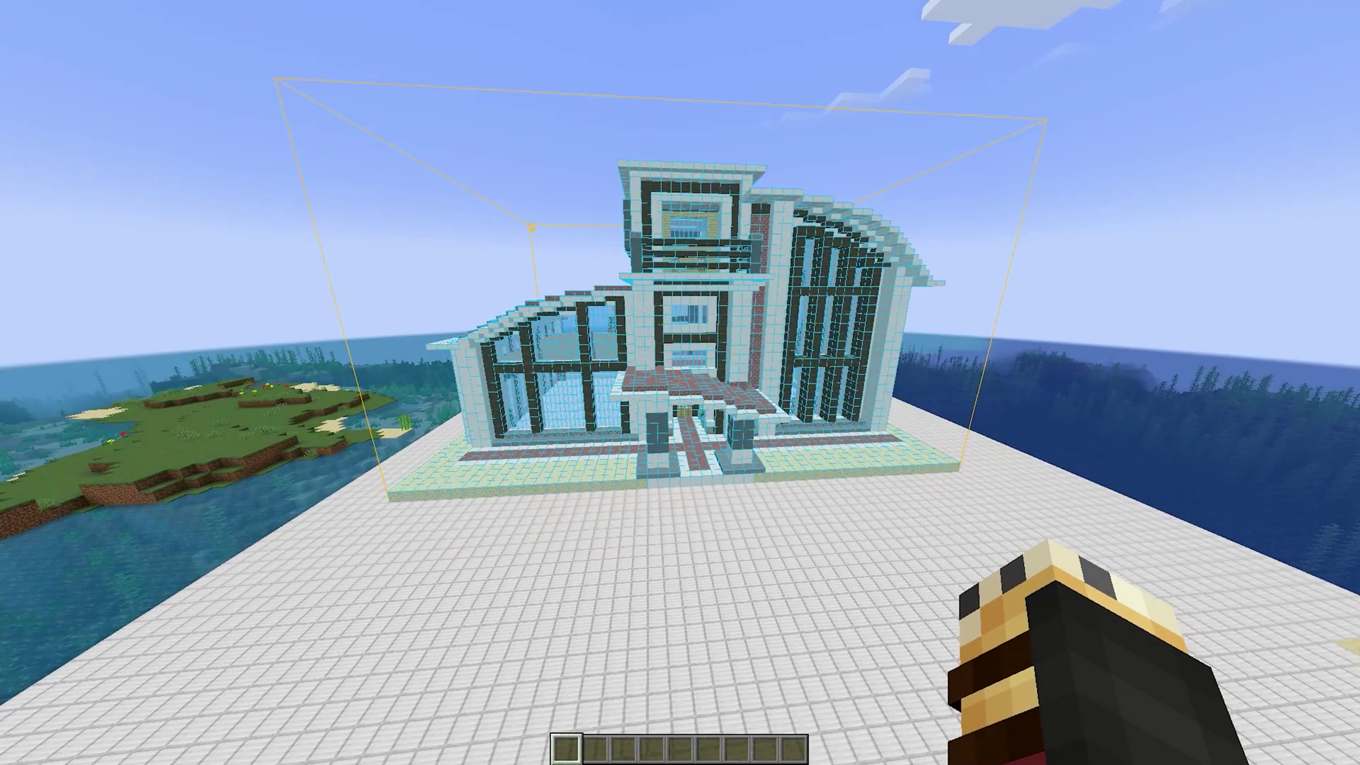
Create the material list for the 2339 schematic and write it to a text file.
key("m")
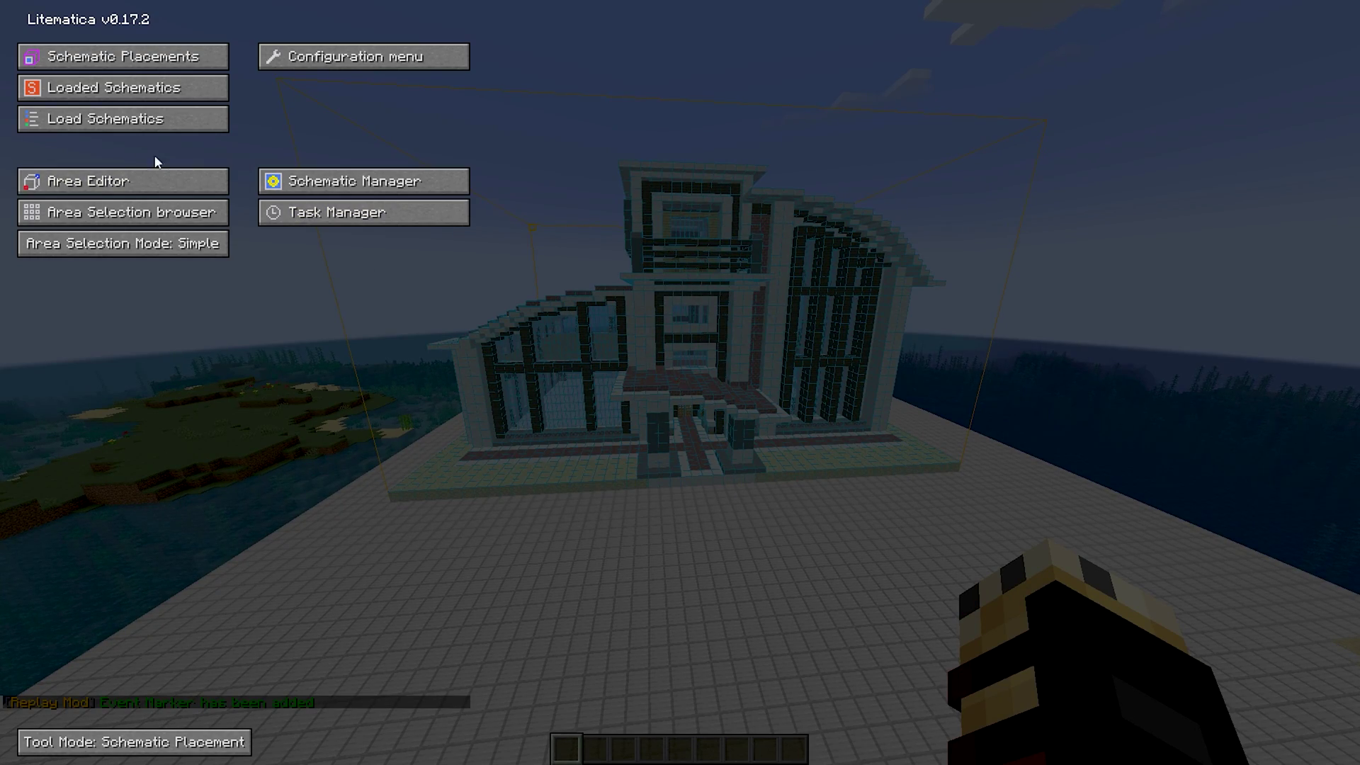
left_click(145, 118)
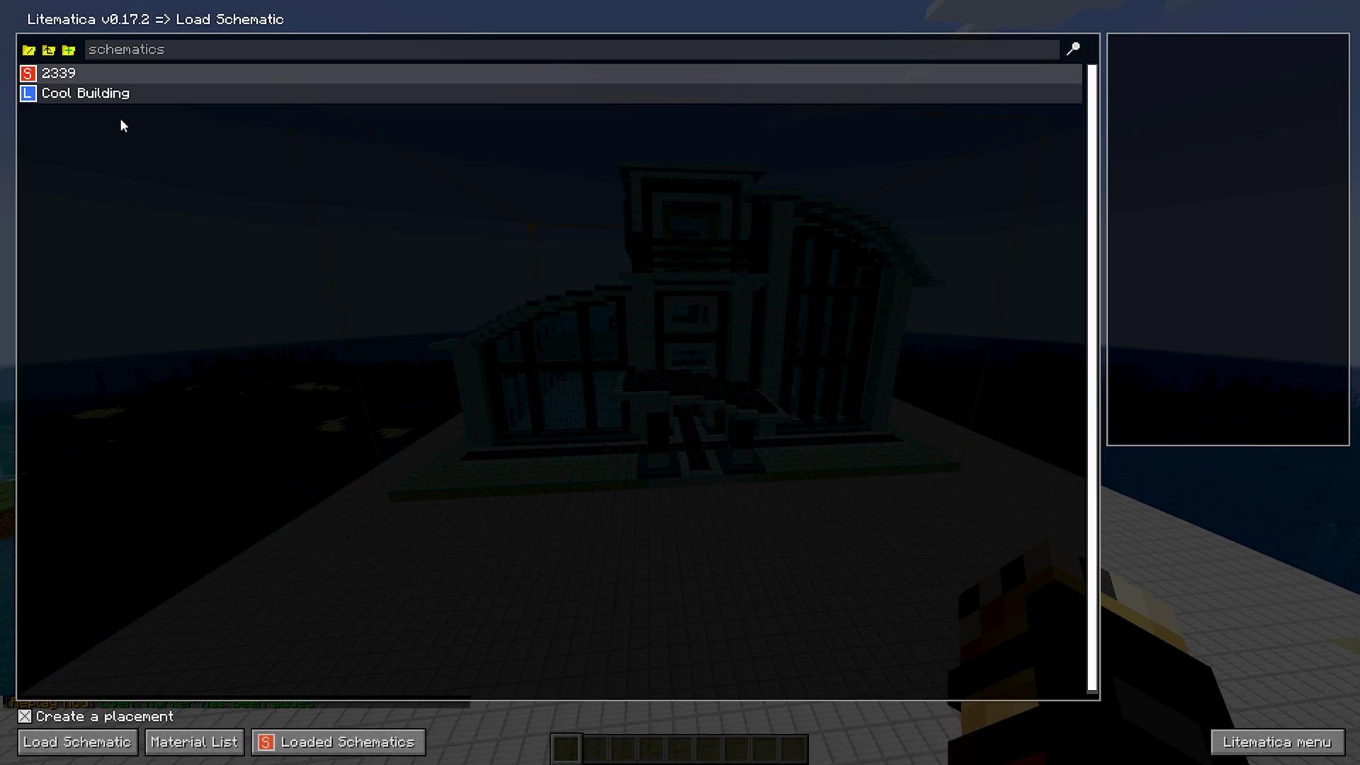
left_click(85, 80)
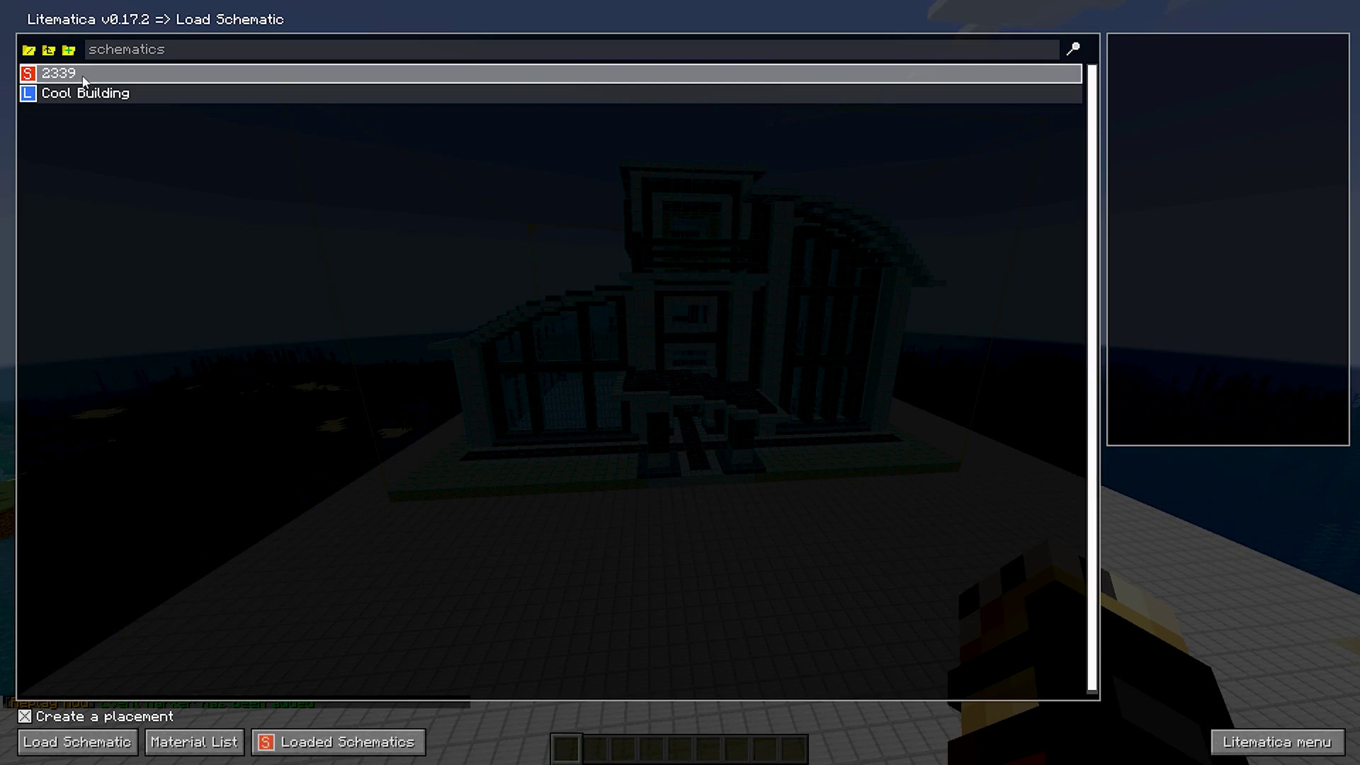
left_click(193, 741)
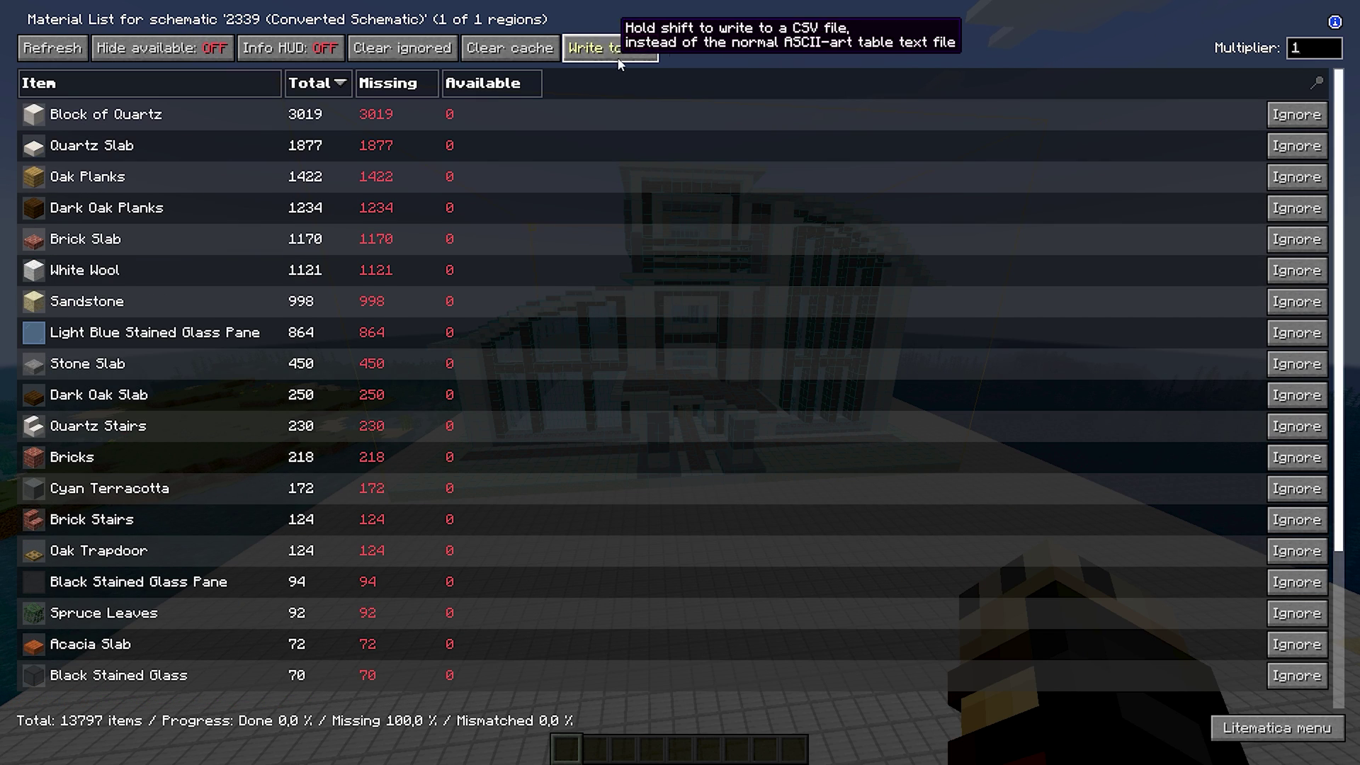
left_click(607, 59)
key("Escape")
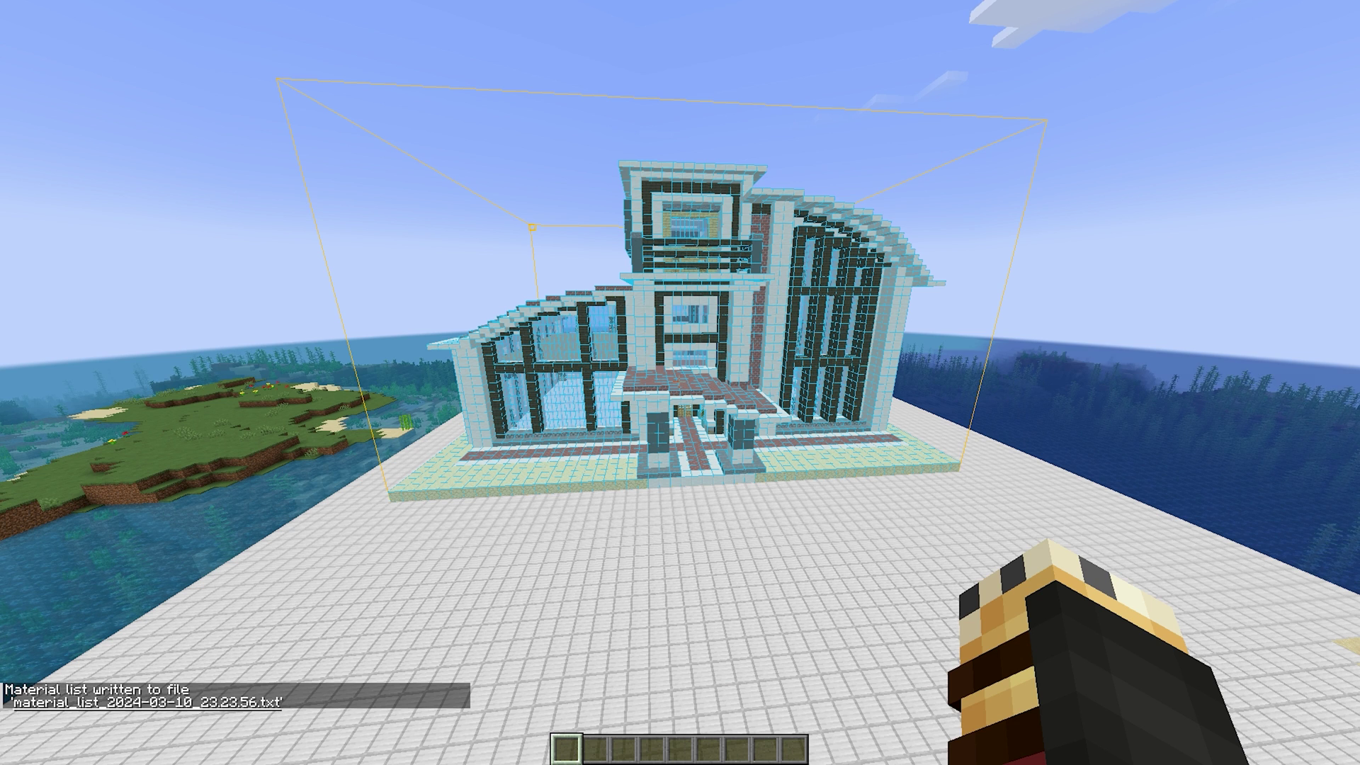
Switch to MultiMC, open AutoBuild's Minecraft folder and go through its config folder to the exported material list.
key("super")
key("super")
left_click(80, 130)
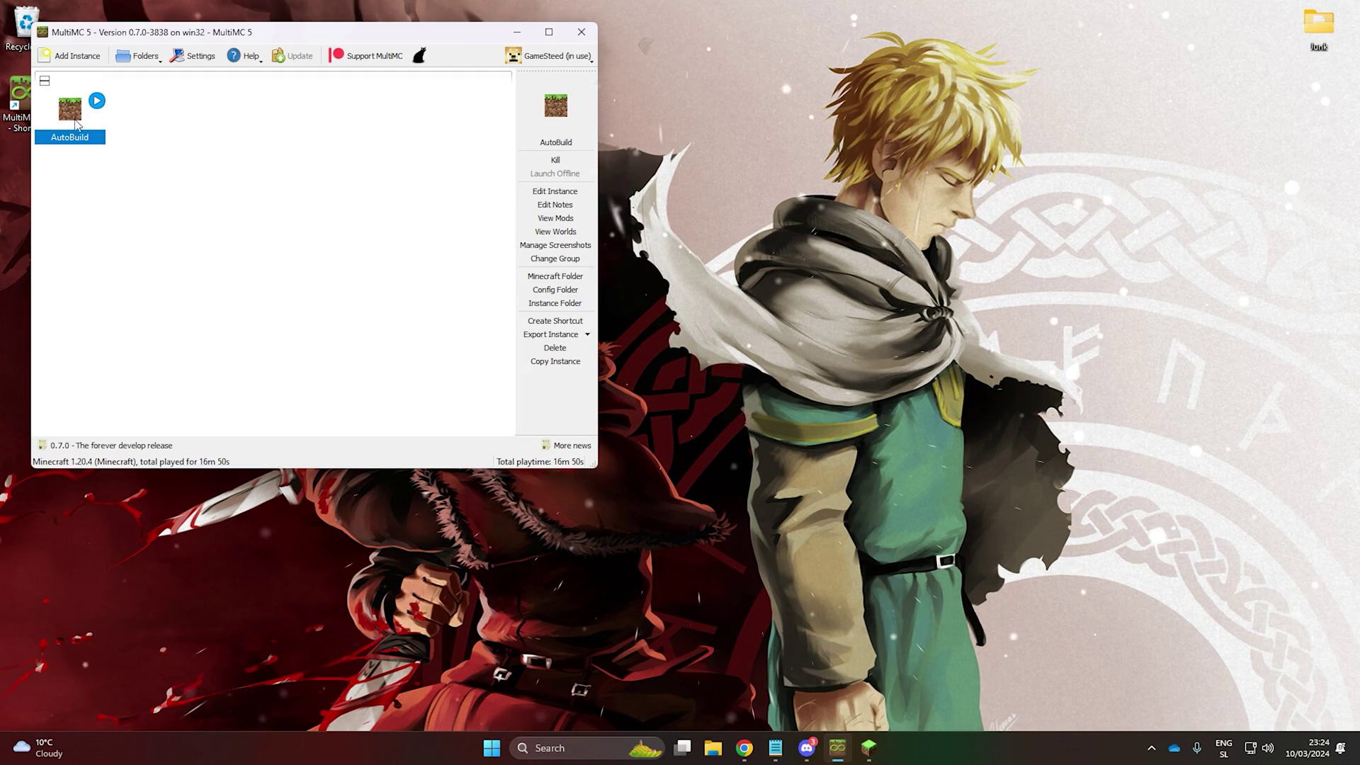
left_click(555, 276)
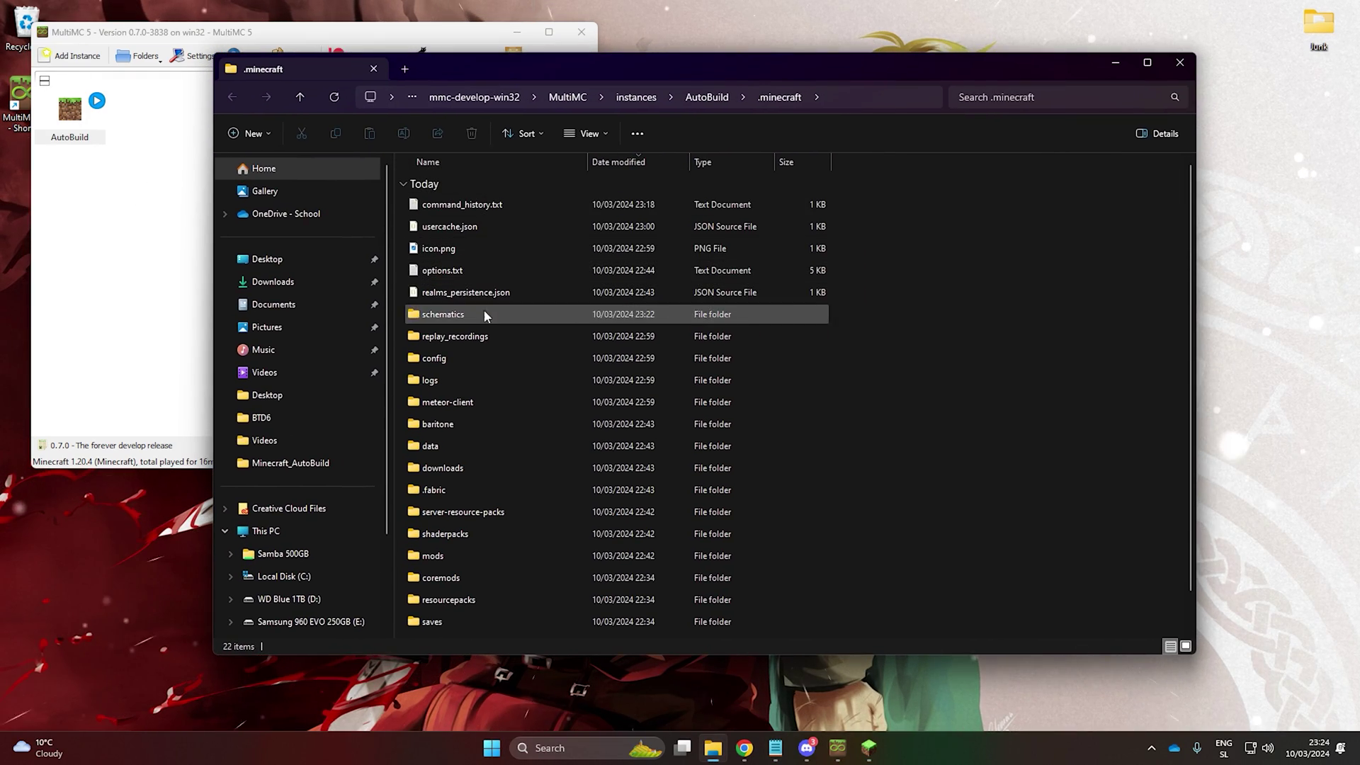
double_click(468, 358)
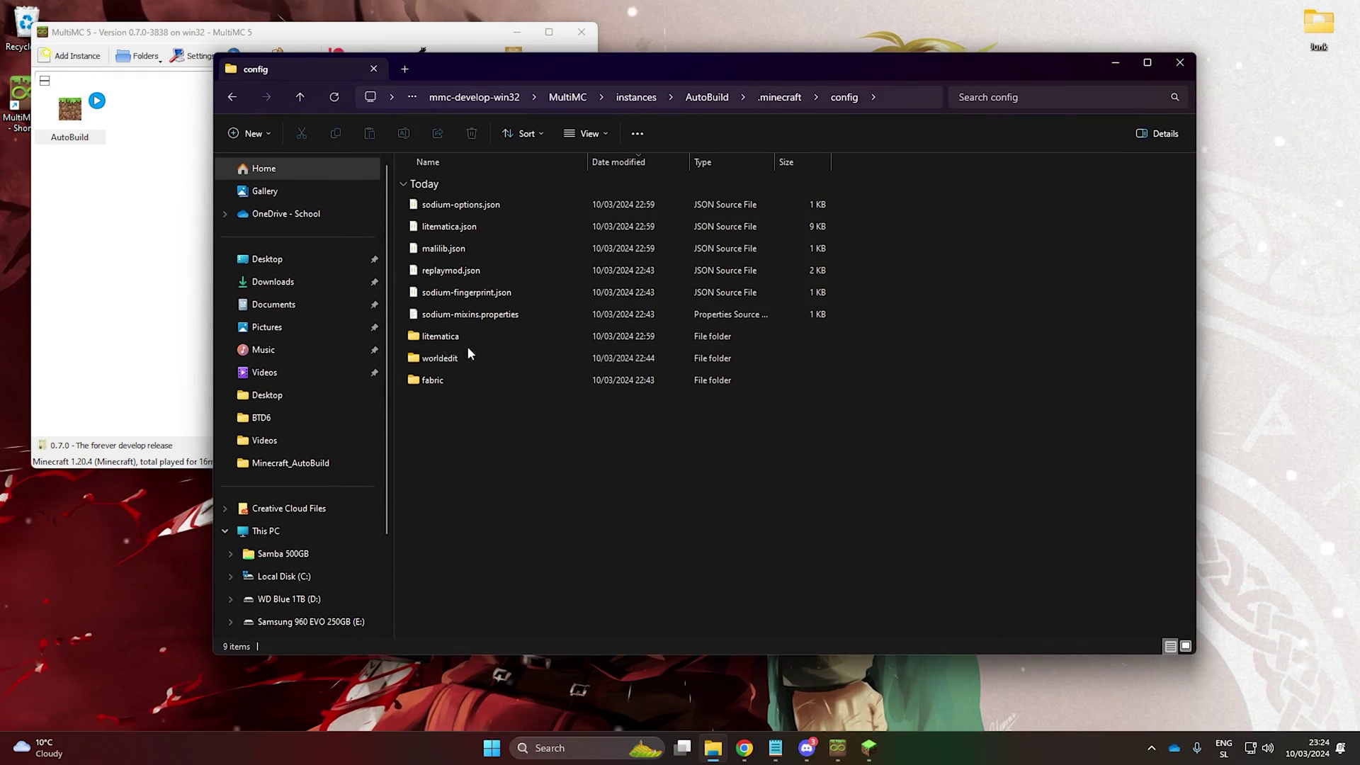
double_click(490, 204)
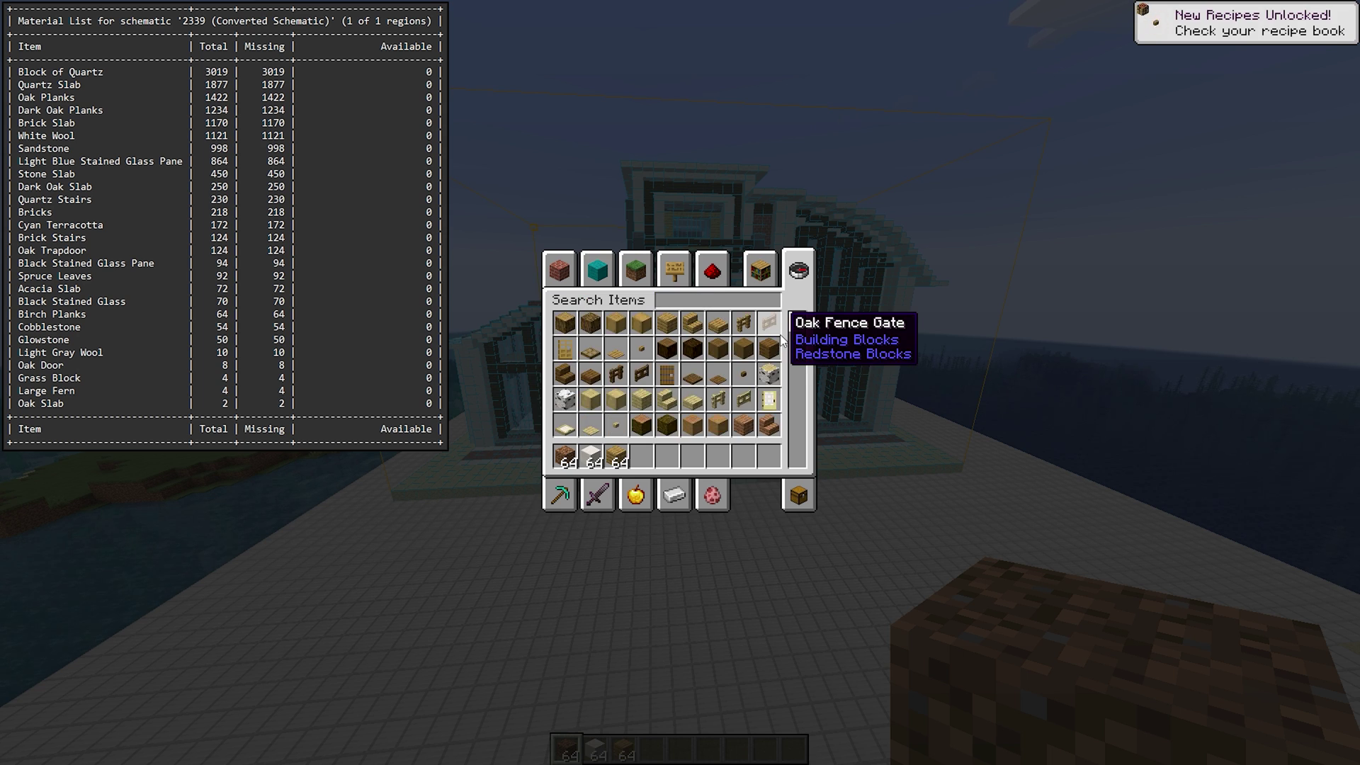
Collect brick slabs, white wool, sandstone, light blue stained glass panes and stone slabs in the inventory, and search for dark oak slab.
type("brick slab5")
key("BackSpace")
type("white wo6sandston7light blue stained glass pane8stone slab9")
left_click(798, 495)
left_click(769, 457, "shift")
left_click(591, 457, "shift")
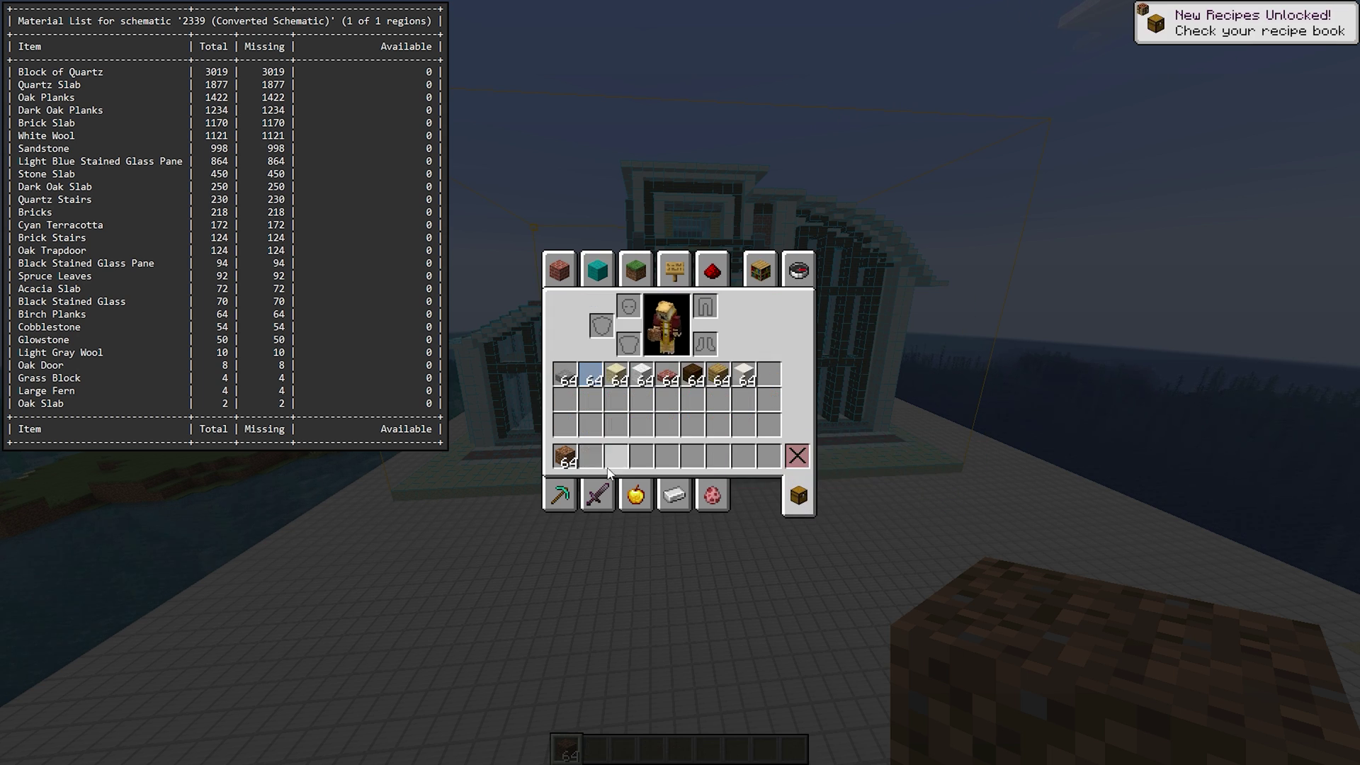
left_click(799, 270)
type("dark oak slab")
Add a netherite pickaxe, shovel and axe to the hotbar and close the inventory.
key("ctrl+a")
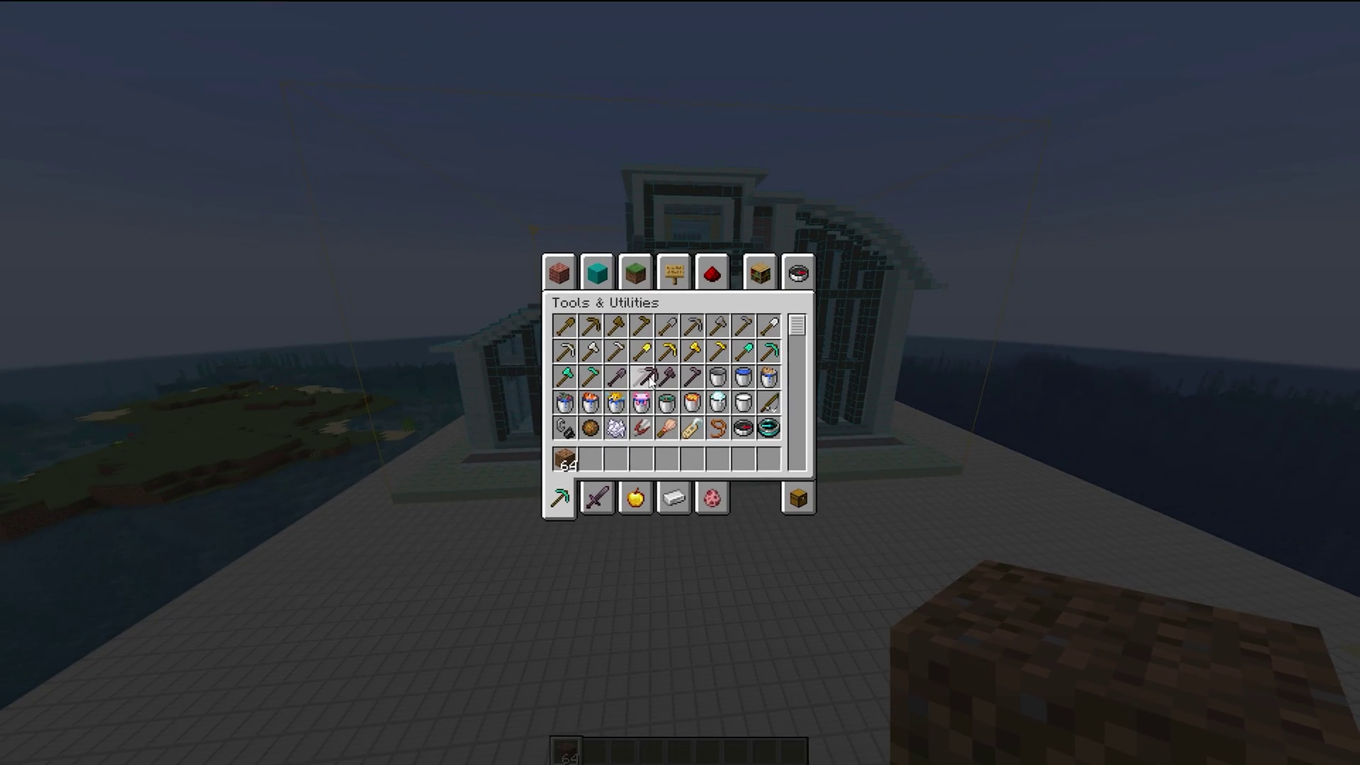
left_click(645, 378, "shift")
left_click(616, 375, "shift")
left_click(670, 379, "shift")
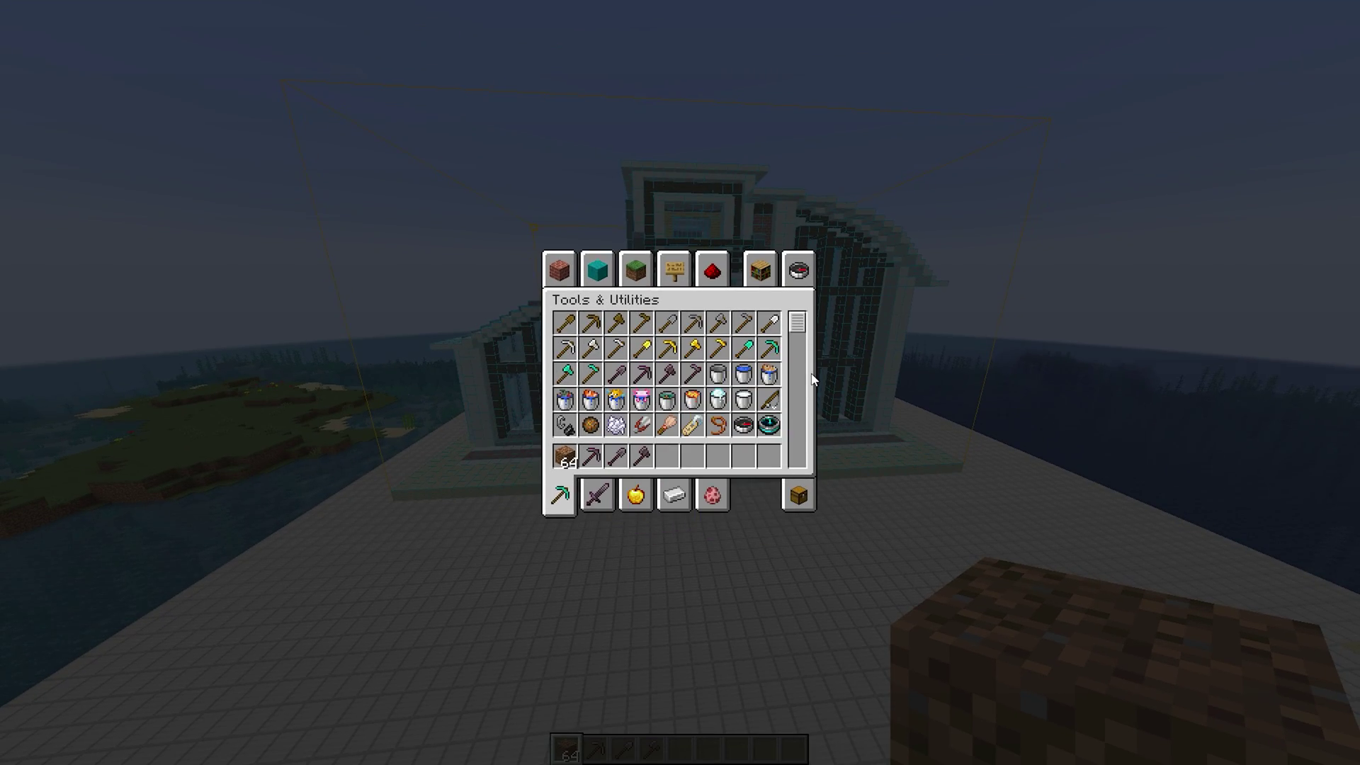
key("e")
Review Meteor Client's Baritone settings from the checkboxes to the block lists and filter them by "build".
key("Shift_R")
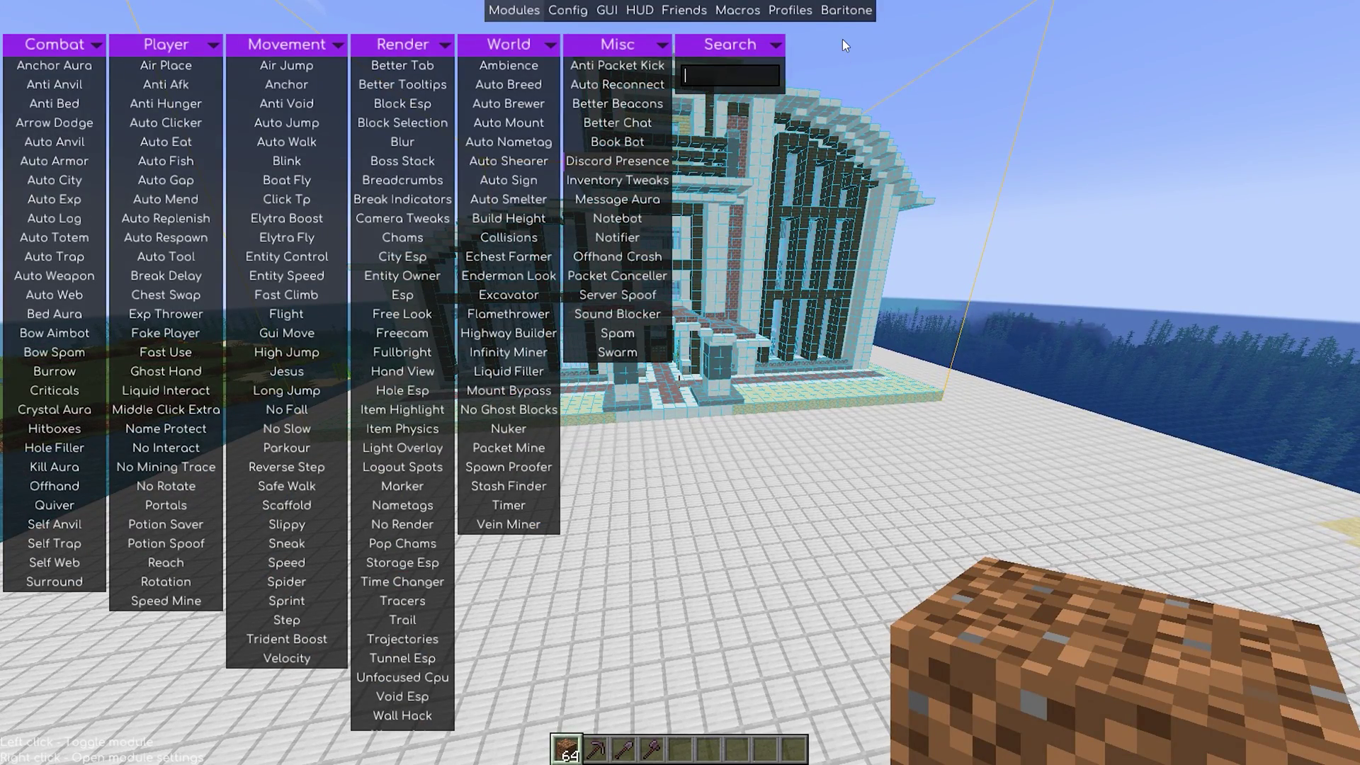
left_click(852, 13)
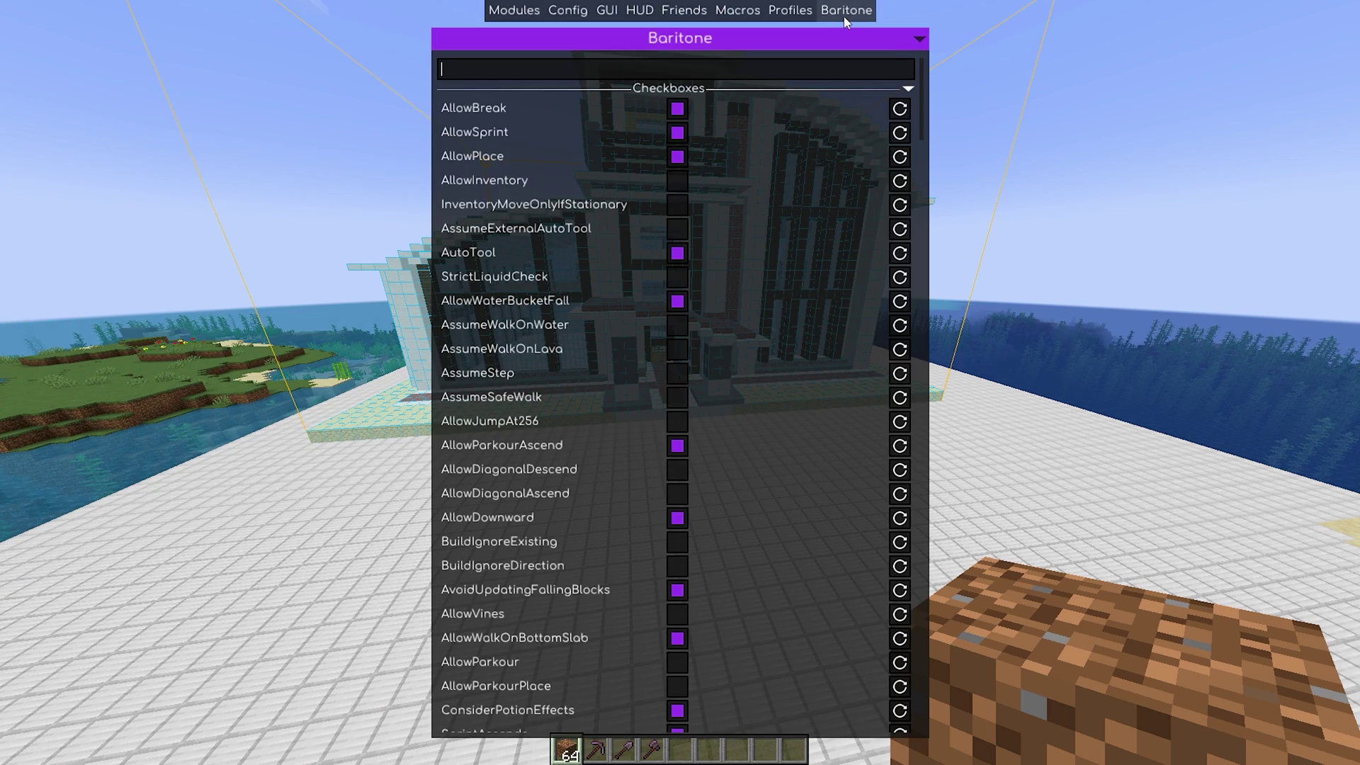
scroll(529, 315, "down", 15)
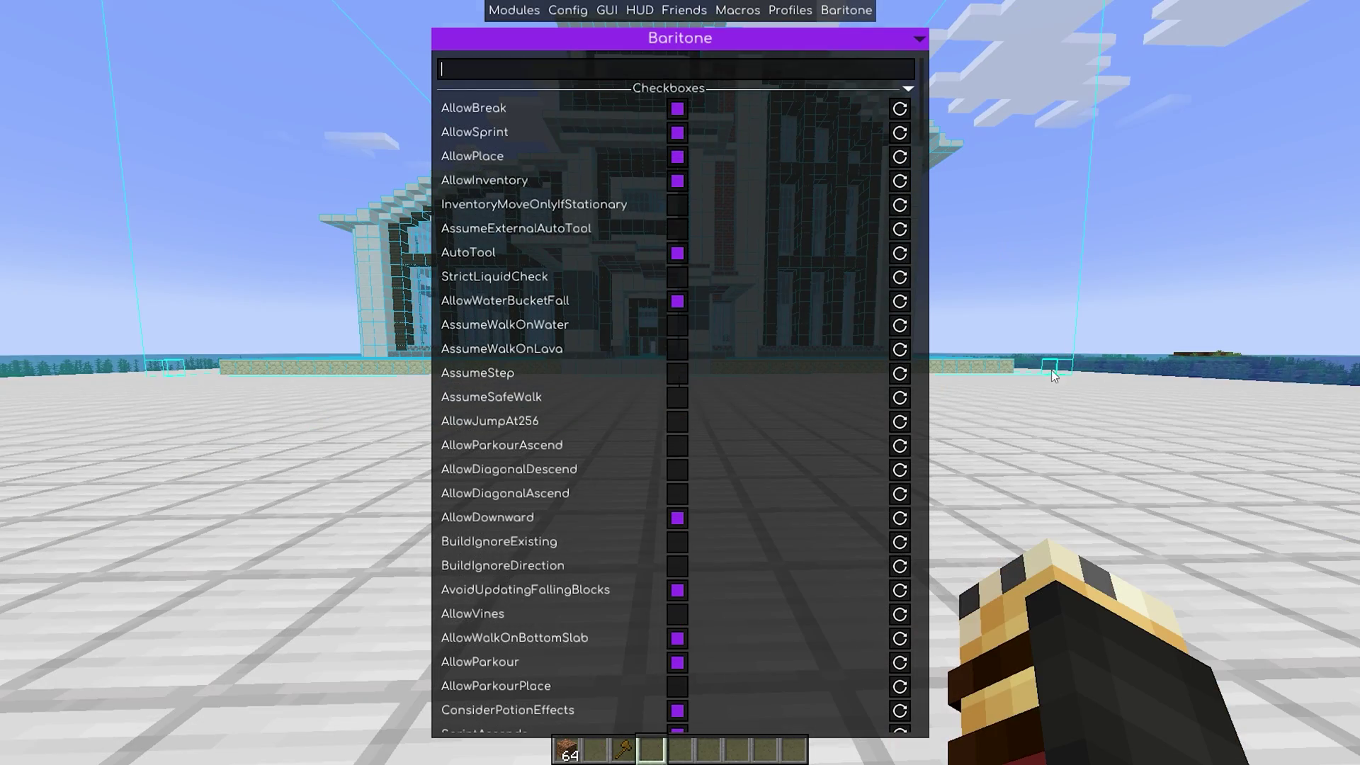
scroll(546, 398, "down", 5)
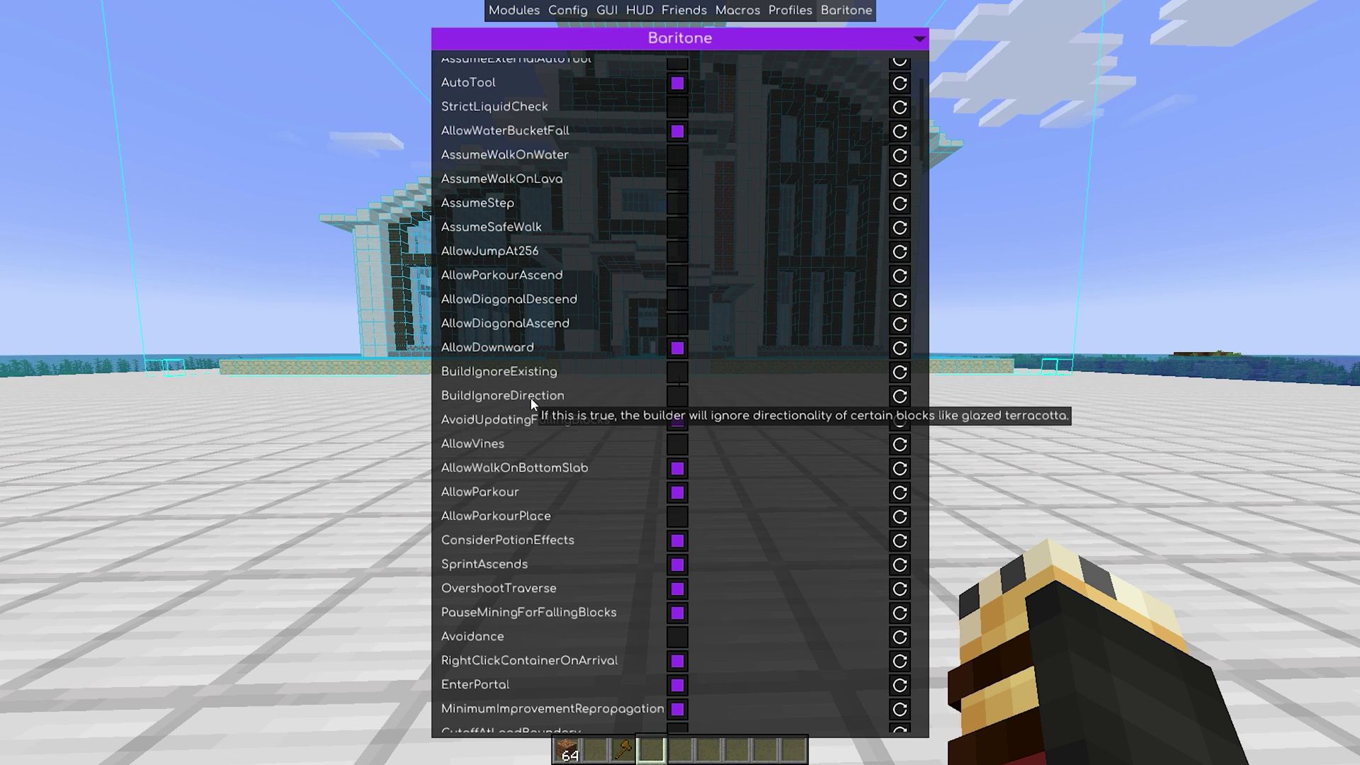
scroll(552, 369, "down", 10)
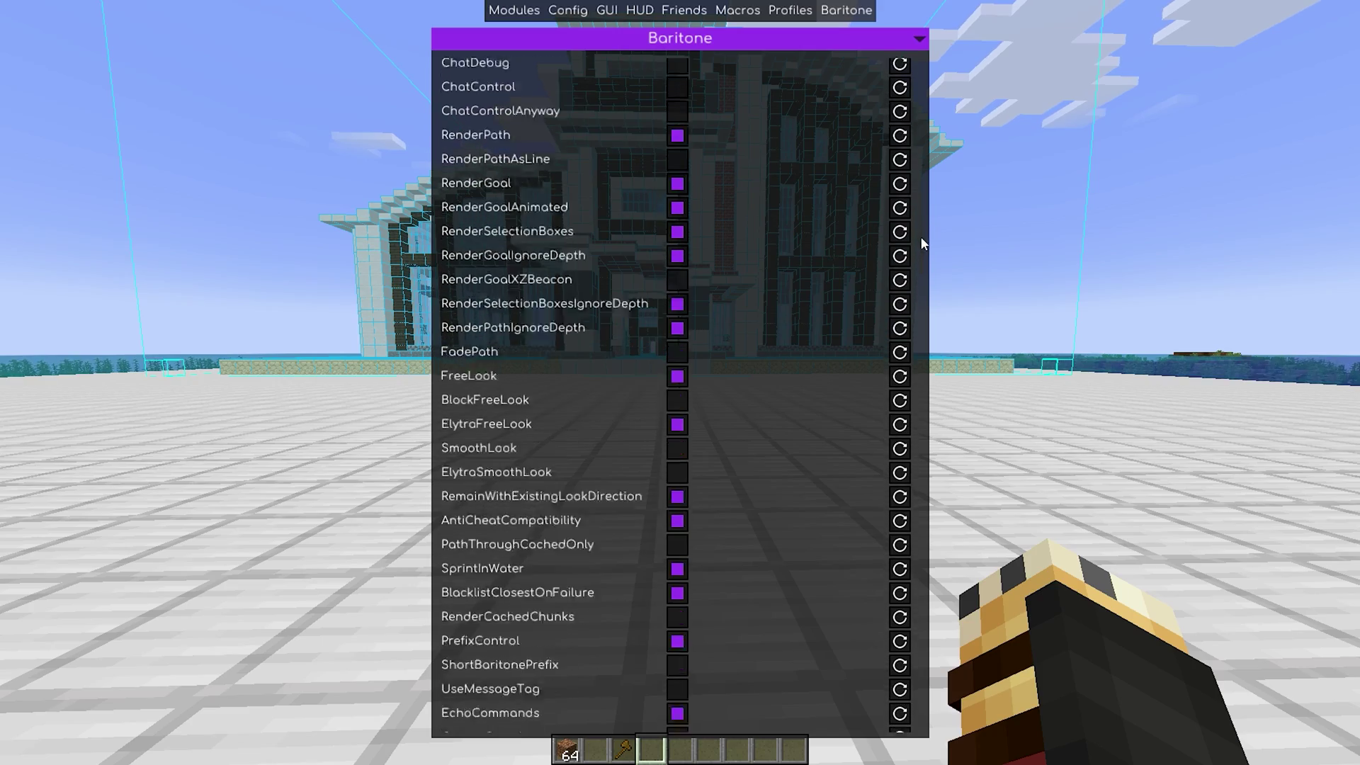
left_click_drag(920, 238, 897, 724)
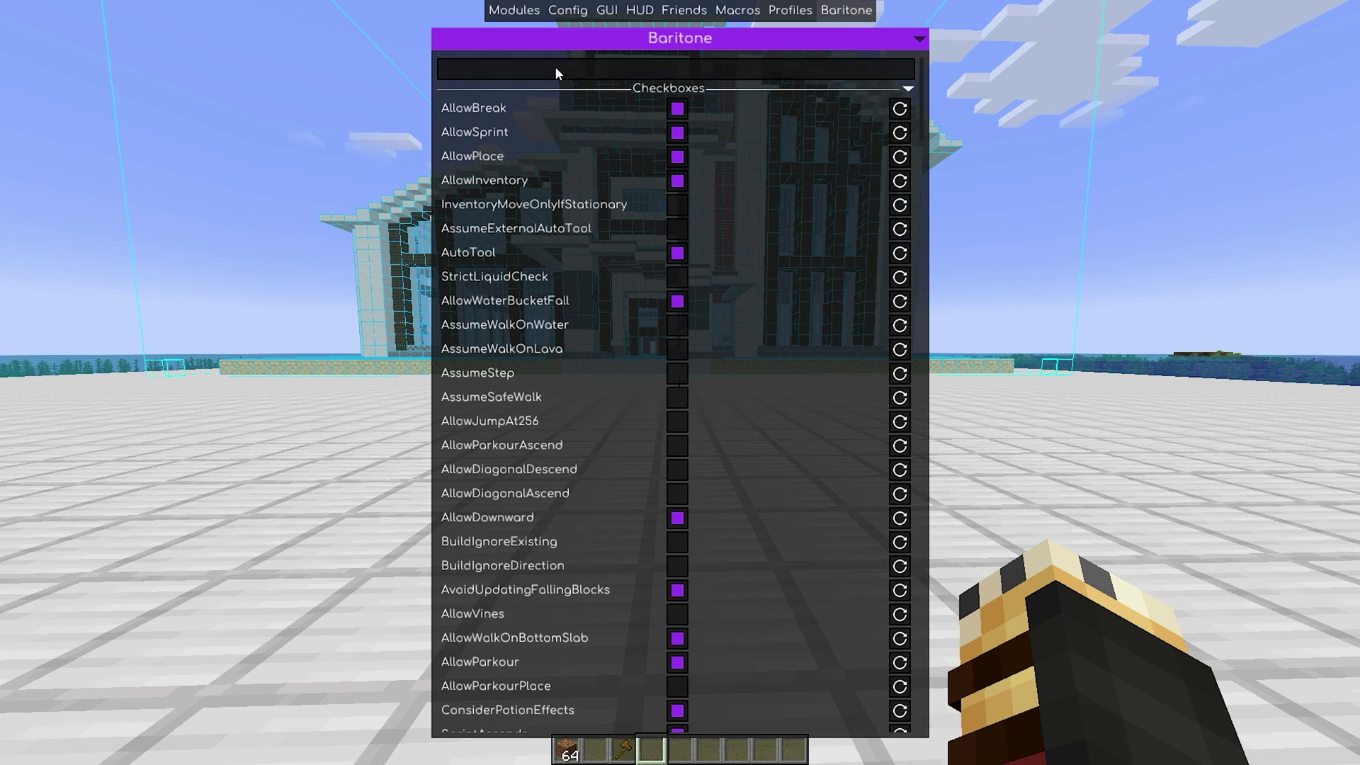
left_click(555, 69)
type("build")
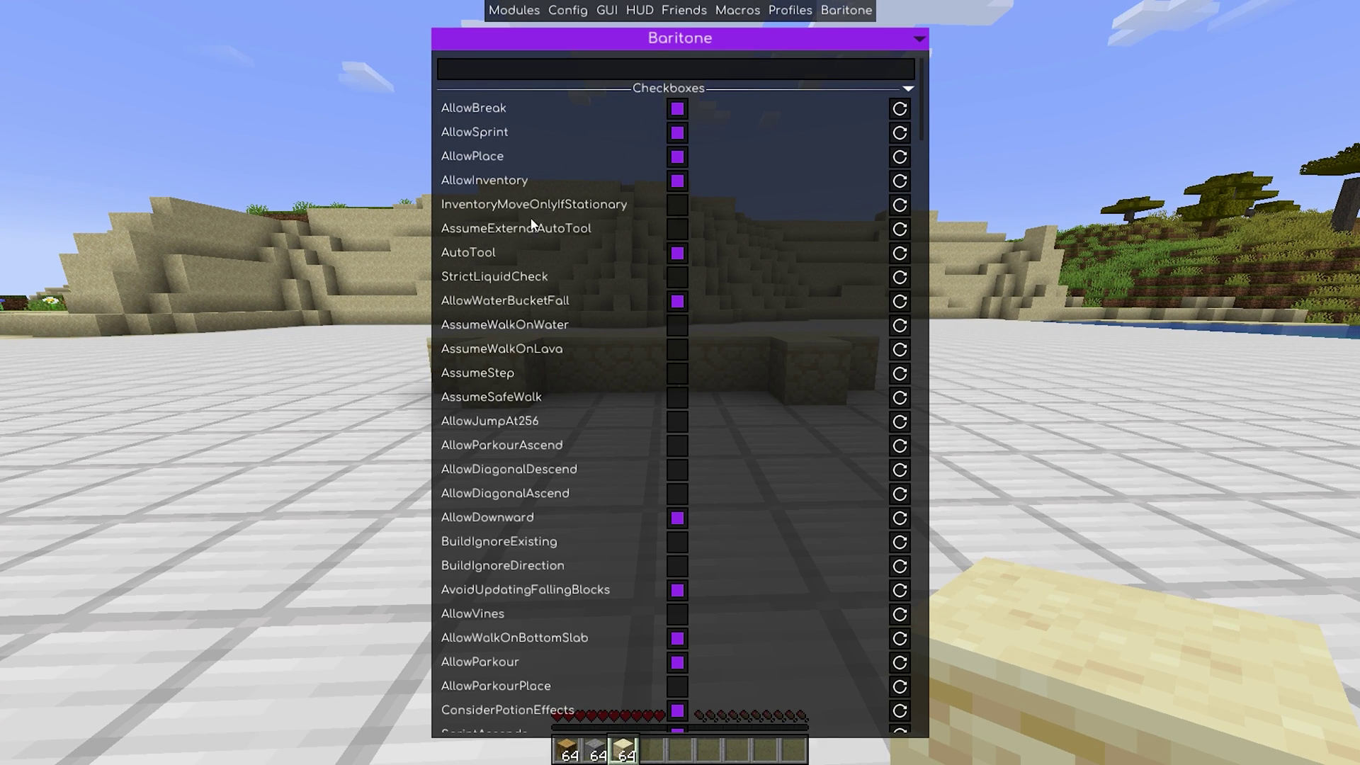
key("Escape")
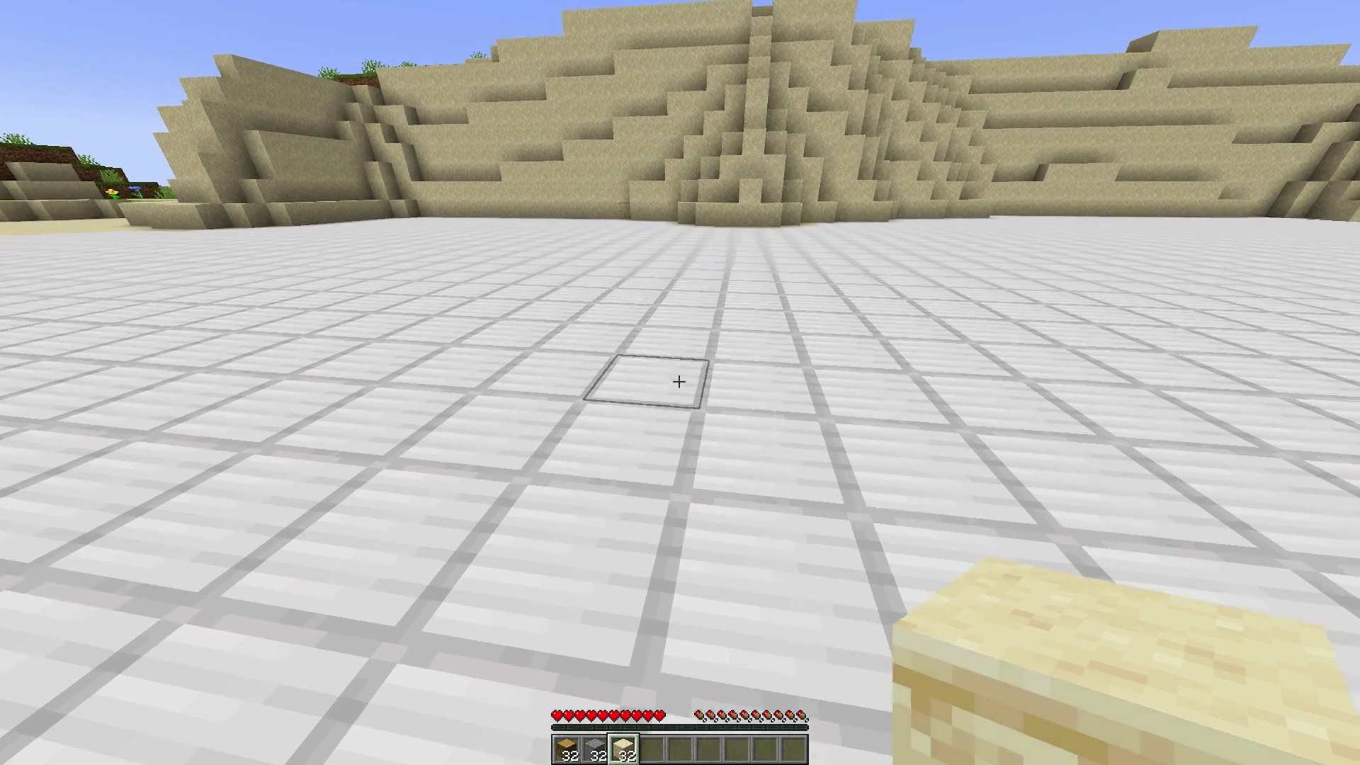
Place a row of sandstone blocks on the floor and one block in front of the row.
right_click(679, 382)
right_click(679, 382)
right_click(679, 382)
right_click(679, 382)
right_click(680, 382)
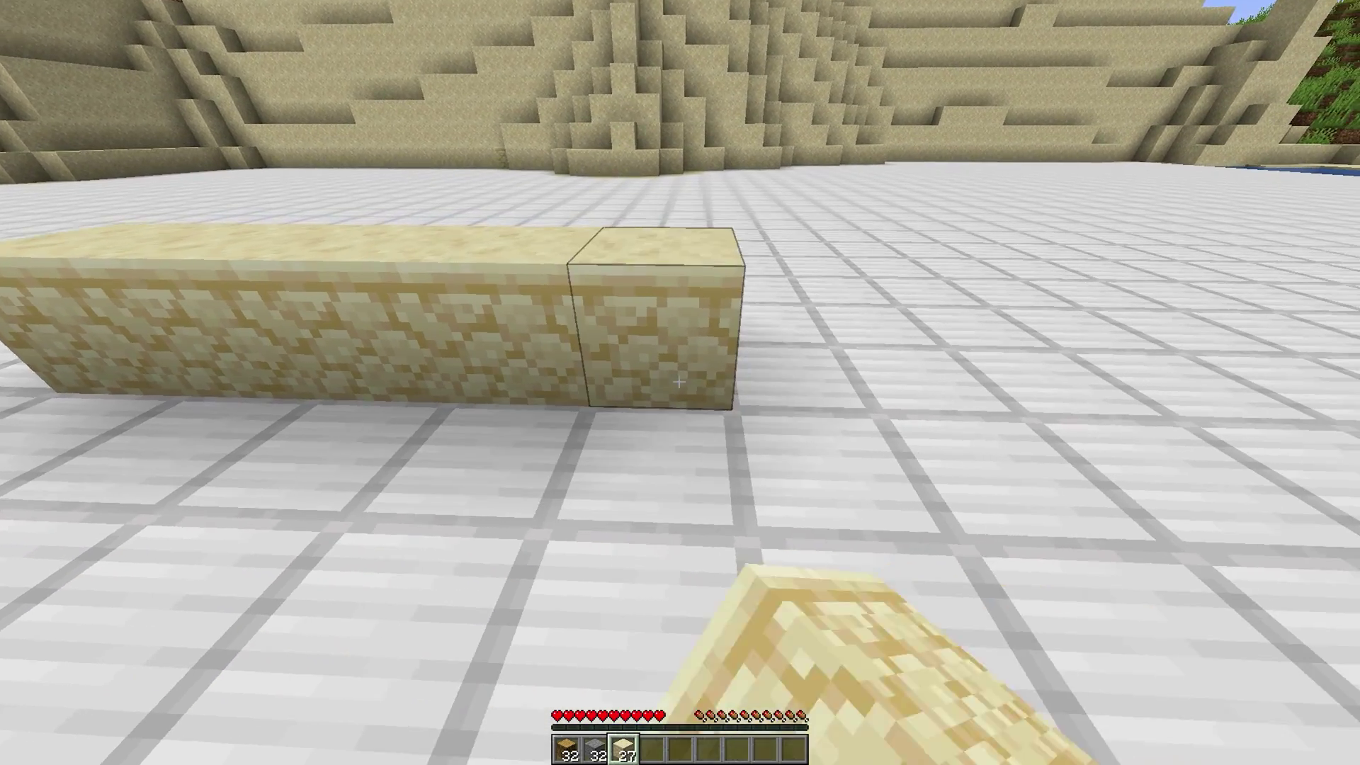
right_click(679, 381)
right_click(679, 381)
right_click(679, 382)
right_click(680, 382)
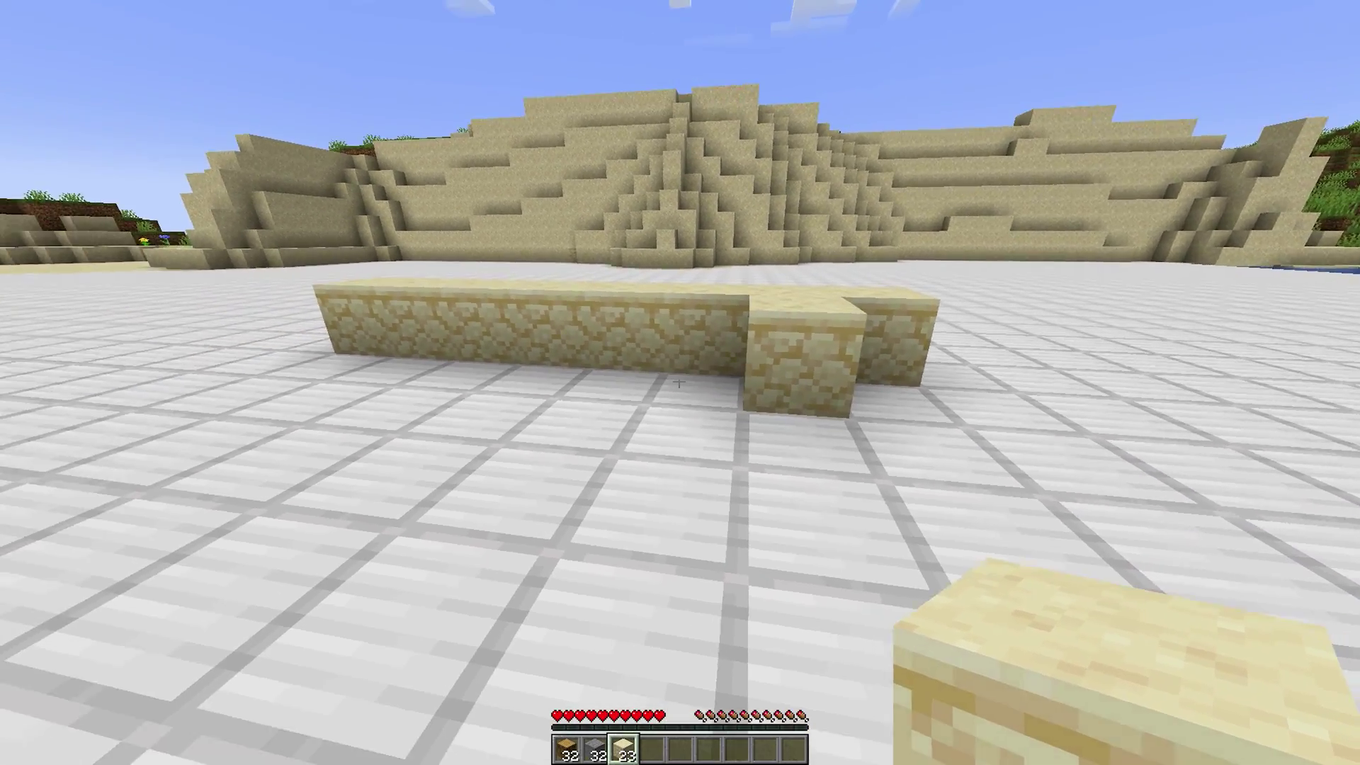
Rebind the autoreplenishblocks replenish key to Up Arrow in the key binds and return to the game.
key("Escape")
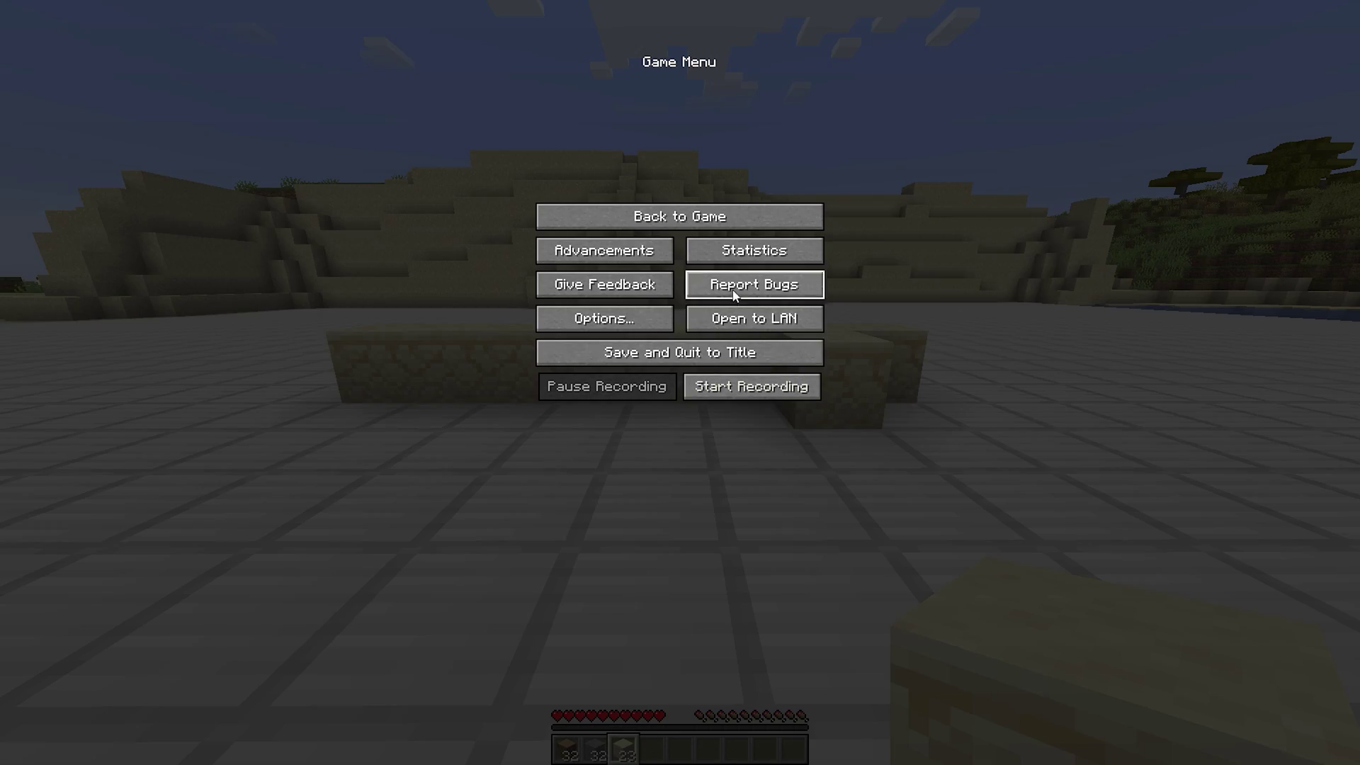
left_click(615, 321)
left_click(783, 236)
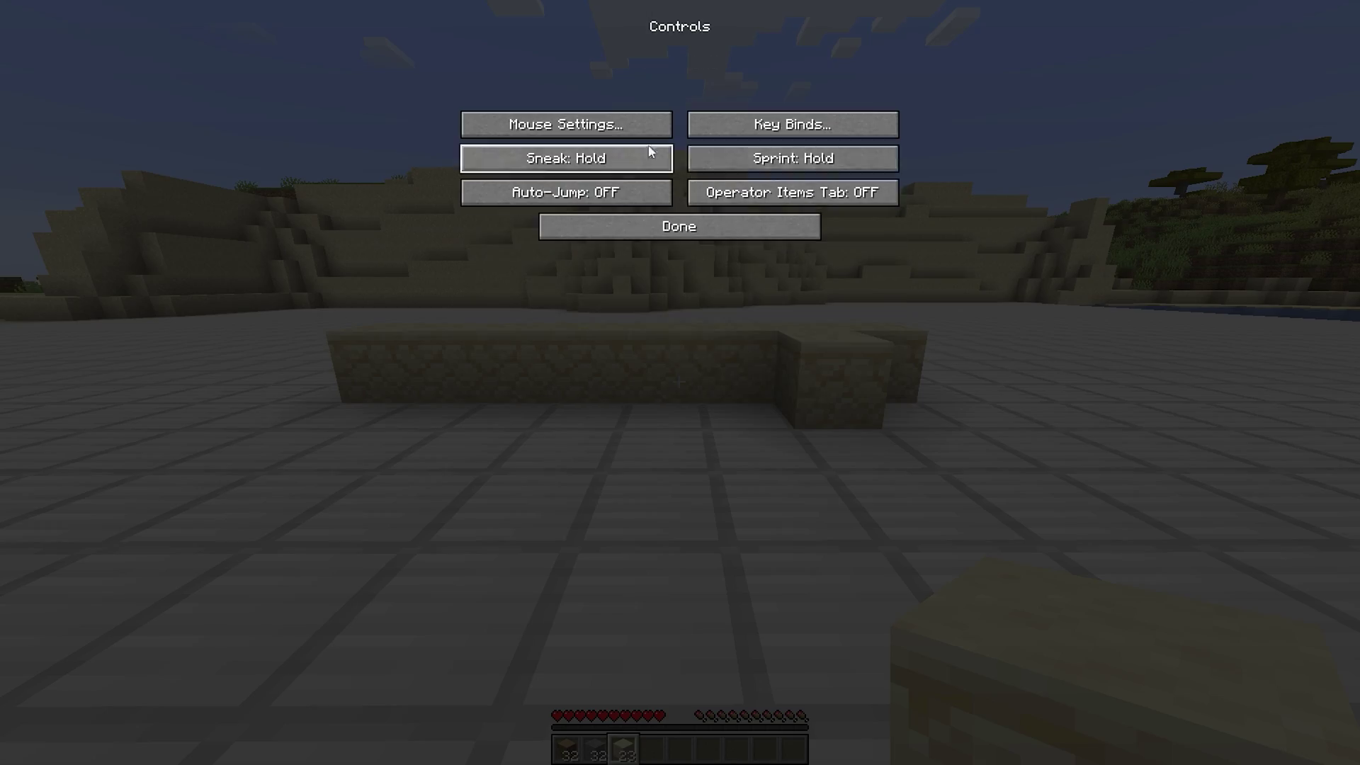
left_click(748, 124)
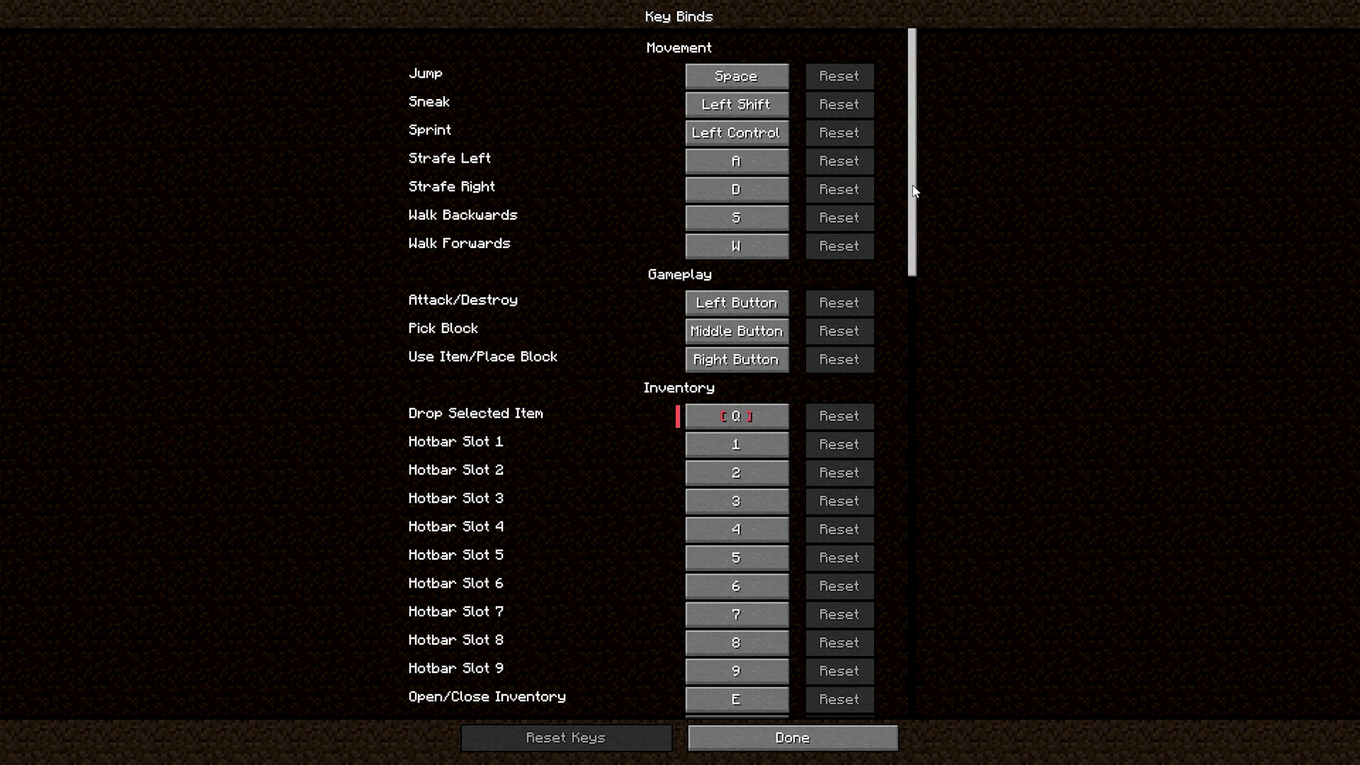
left_click_drag(915, 192, 921, 491)
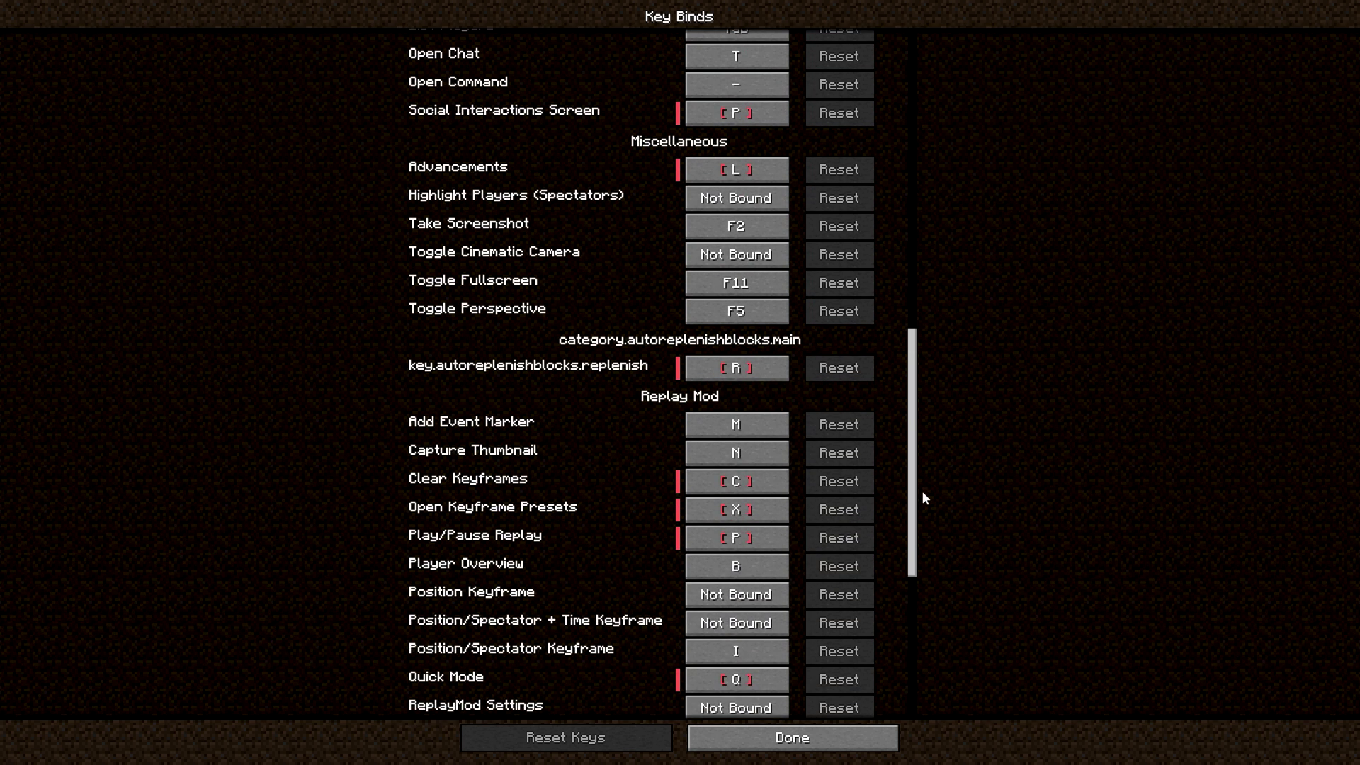
left_click(783, 372)
key("Up")
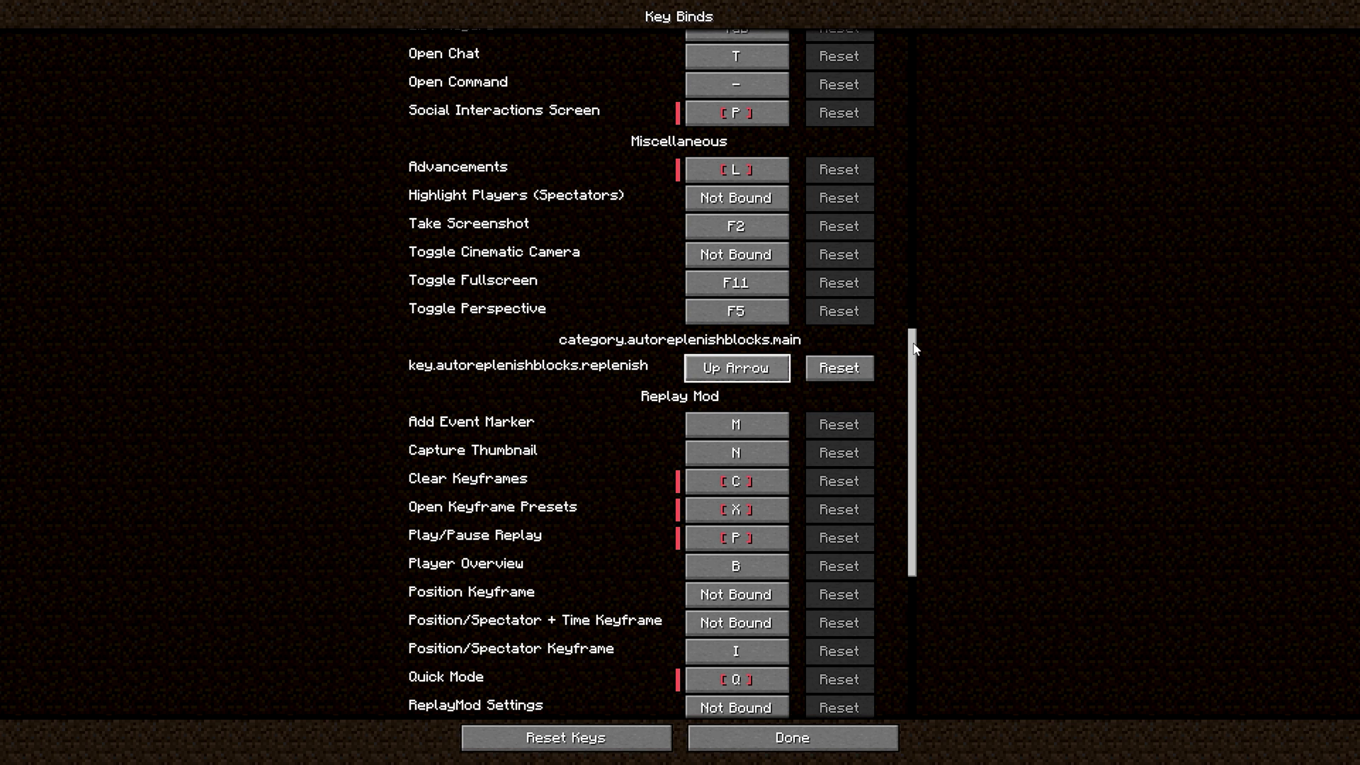
left_click(751, 734)
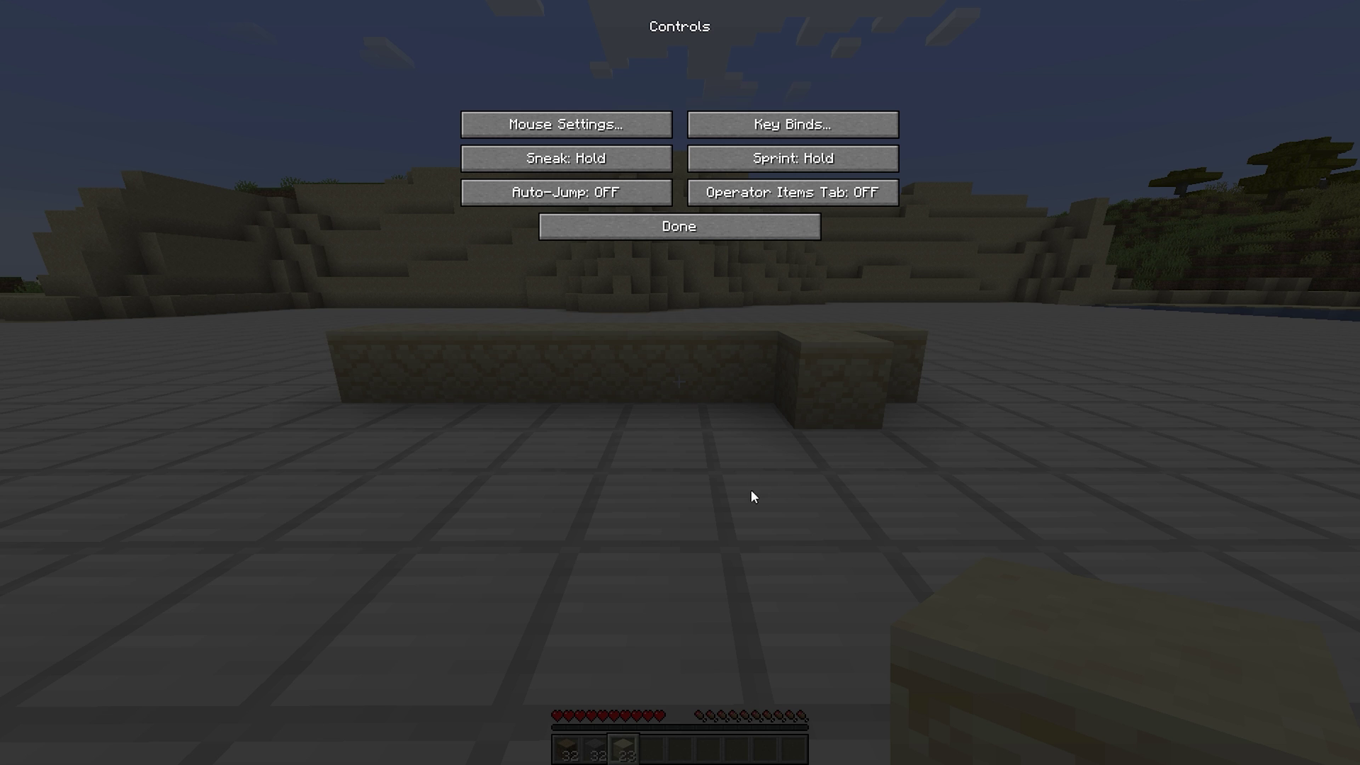
left_click(649, 228)
key("Escape")
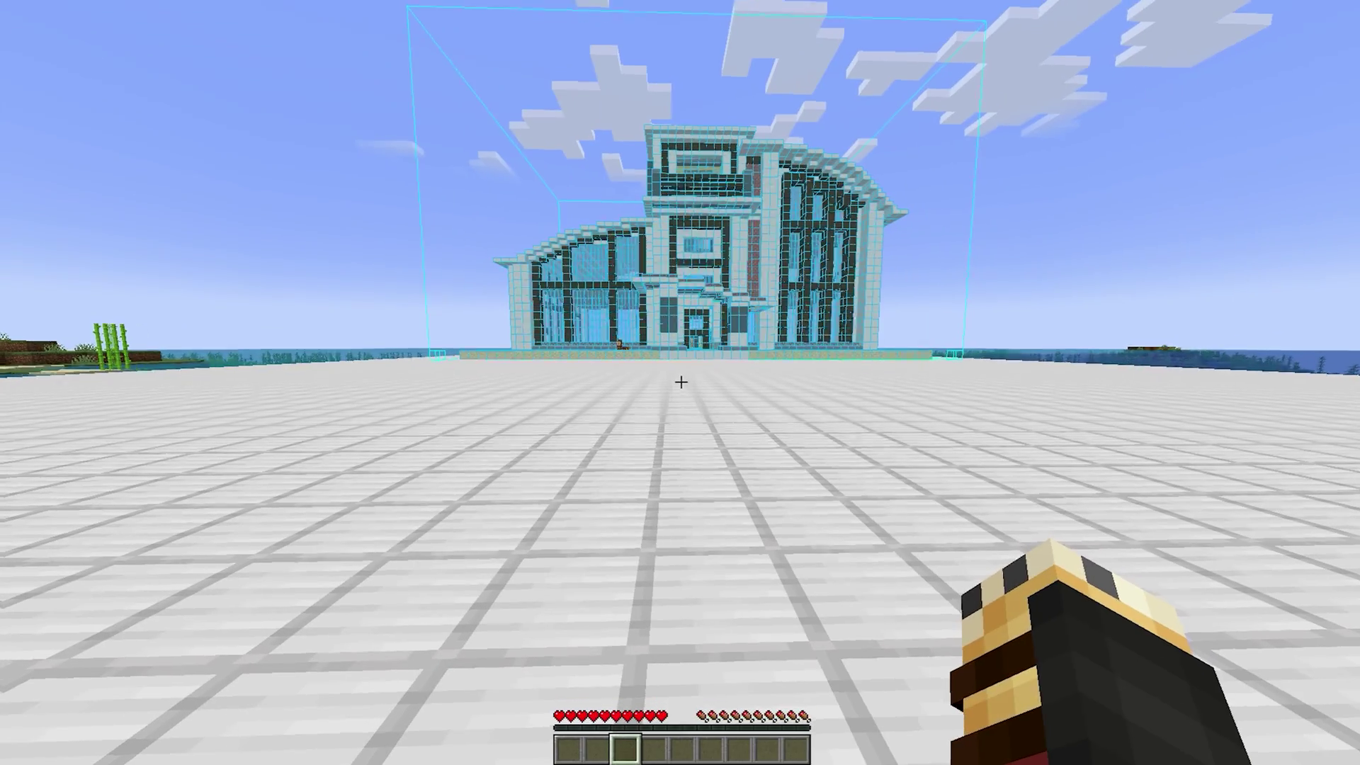
Set the world difficulty to Peaceful in the game options and return to the game.
key("Escape")
left_click(596, 327)
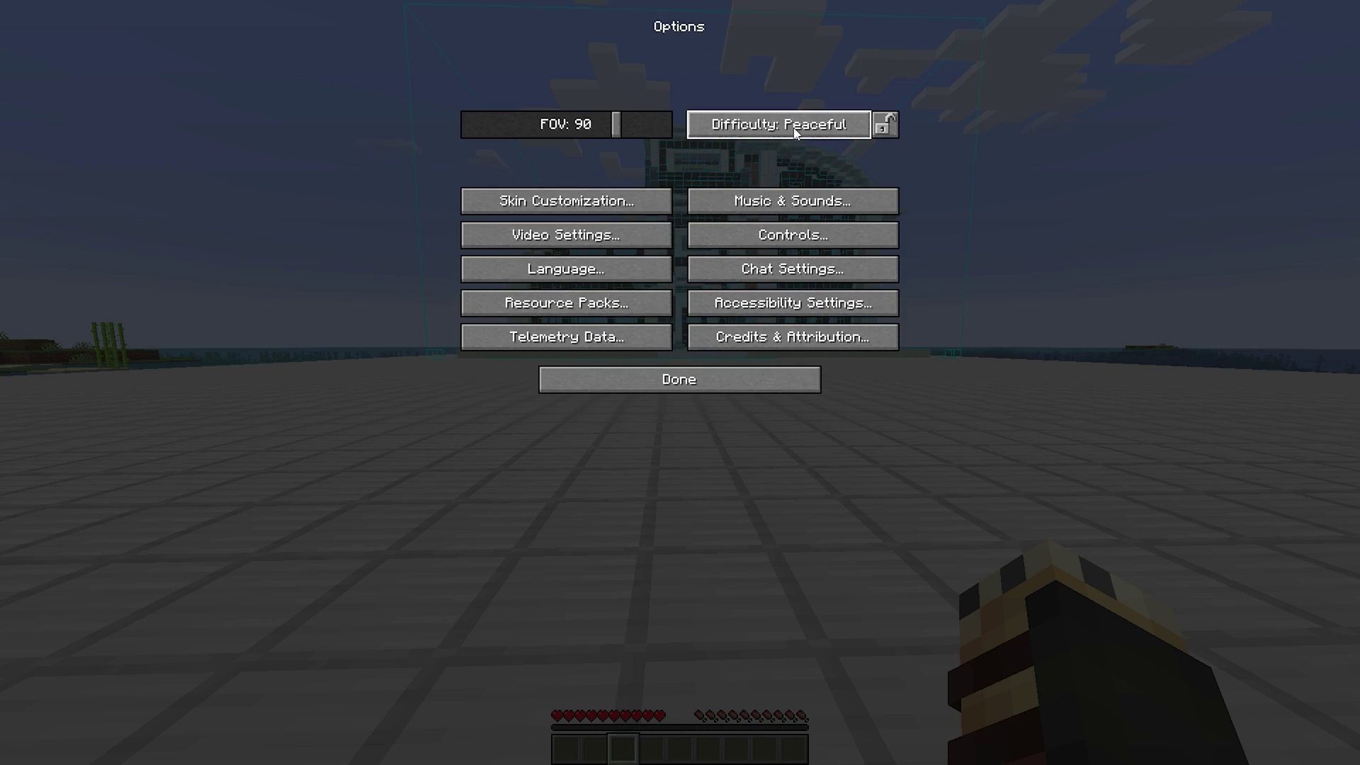
left_click(704, 384)
key("Escape")
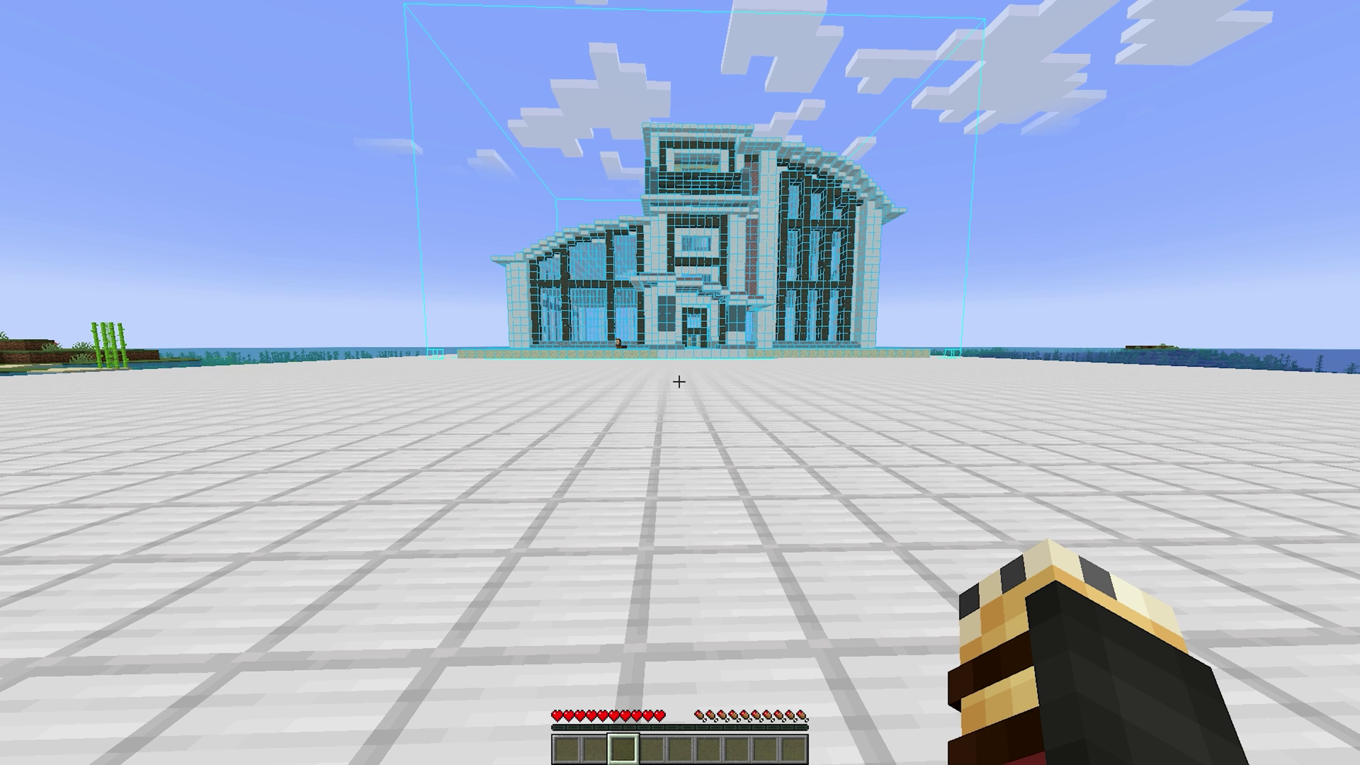
Set the keepInventory game rule to true with a chat command.
type("t/")
key("BackSpace")
type("gamerule ")
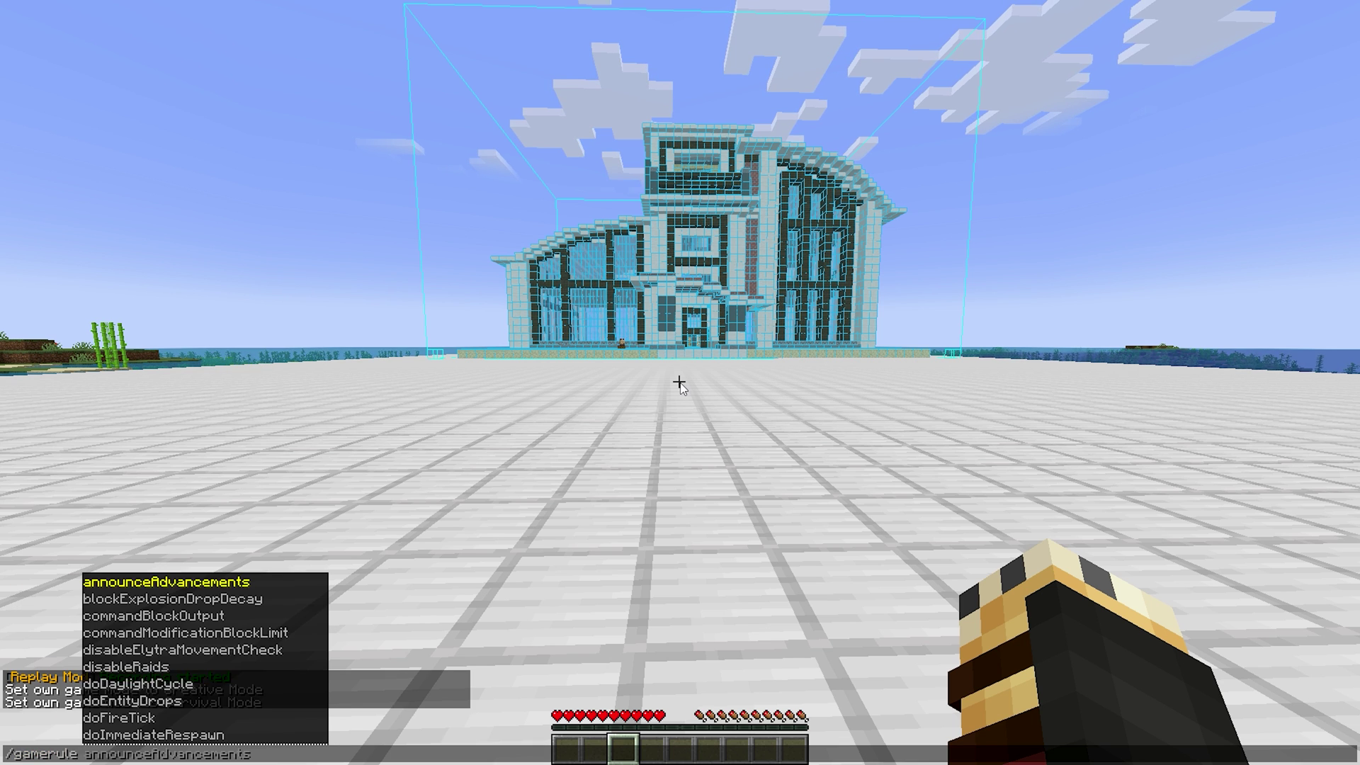
type("keepInventory true")
key("Return")
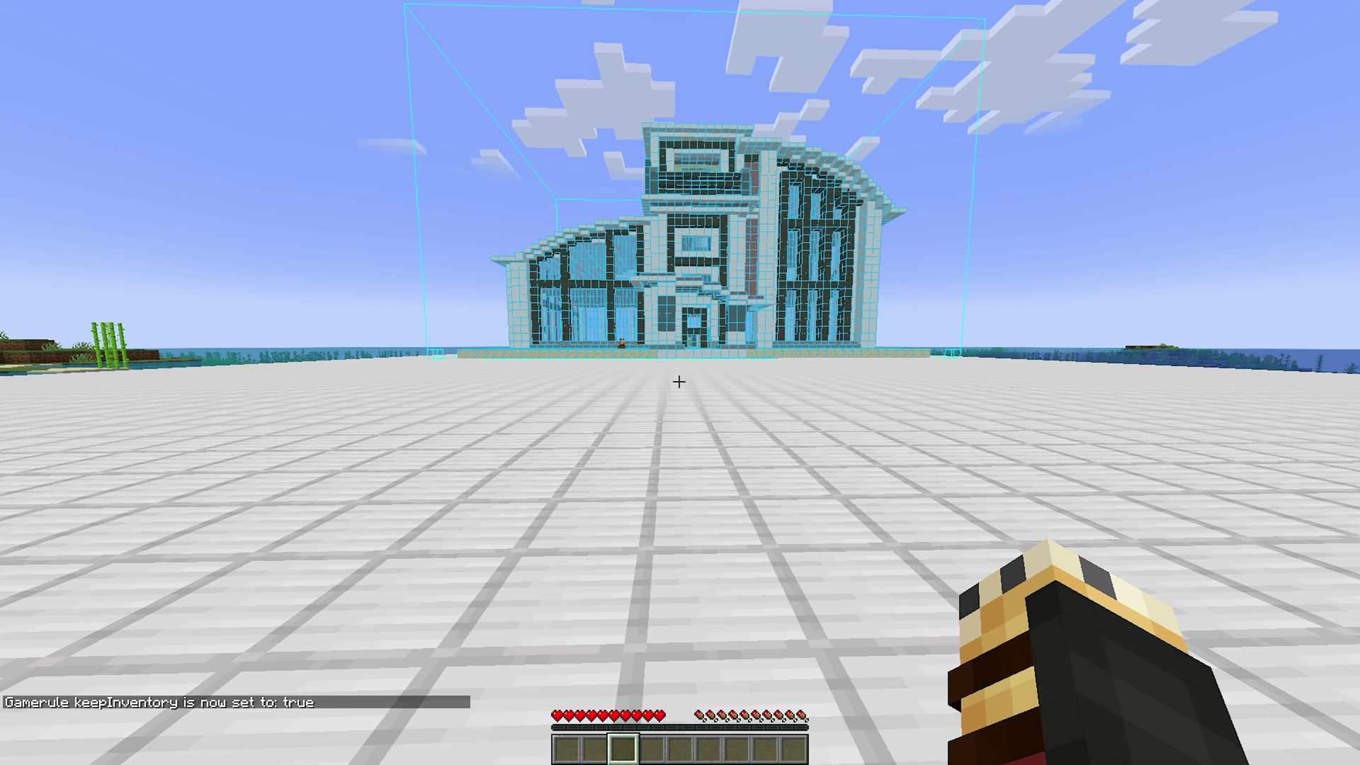
Set the doDaylightCycle and doWeatherCycle game rules to false.
key("slash")
type("gamer")
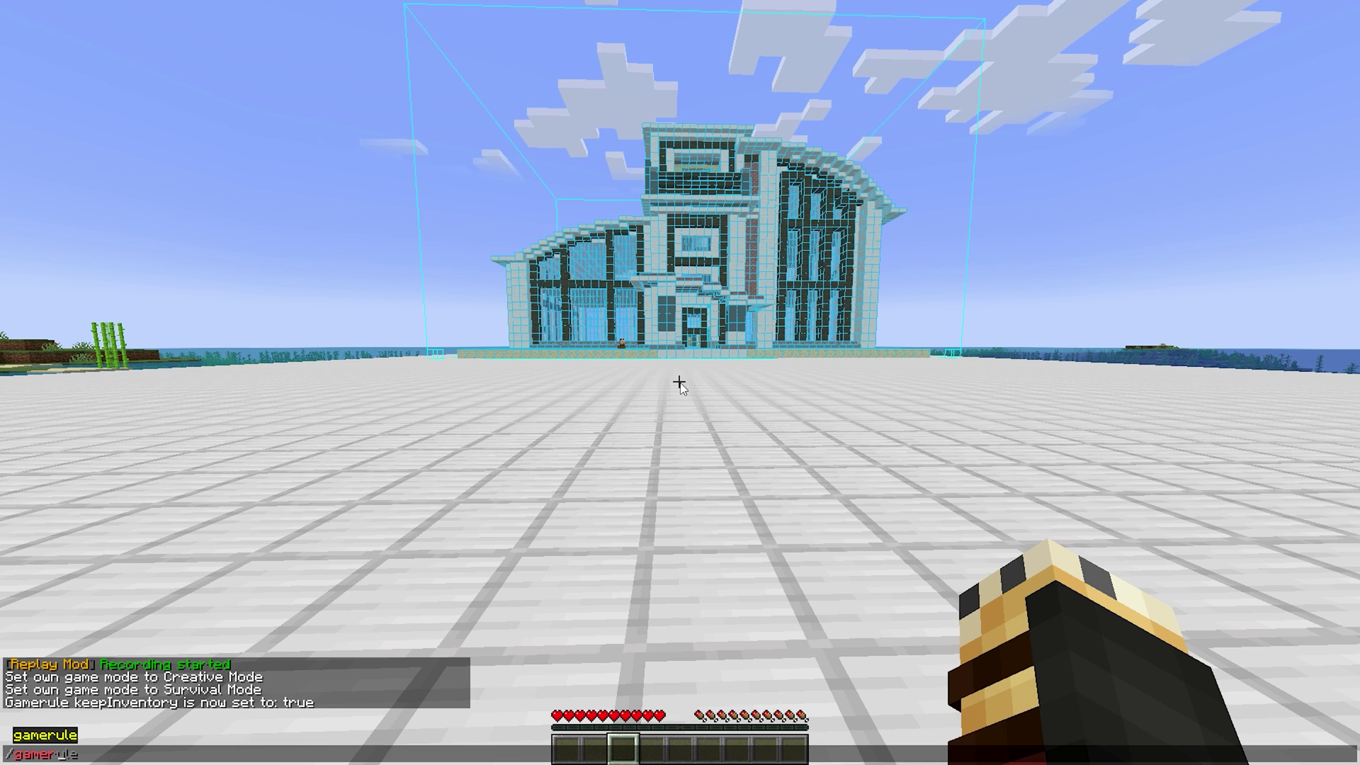
type("ule doda")
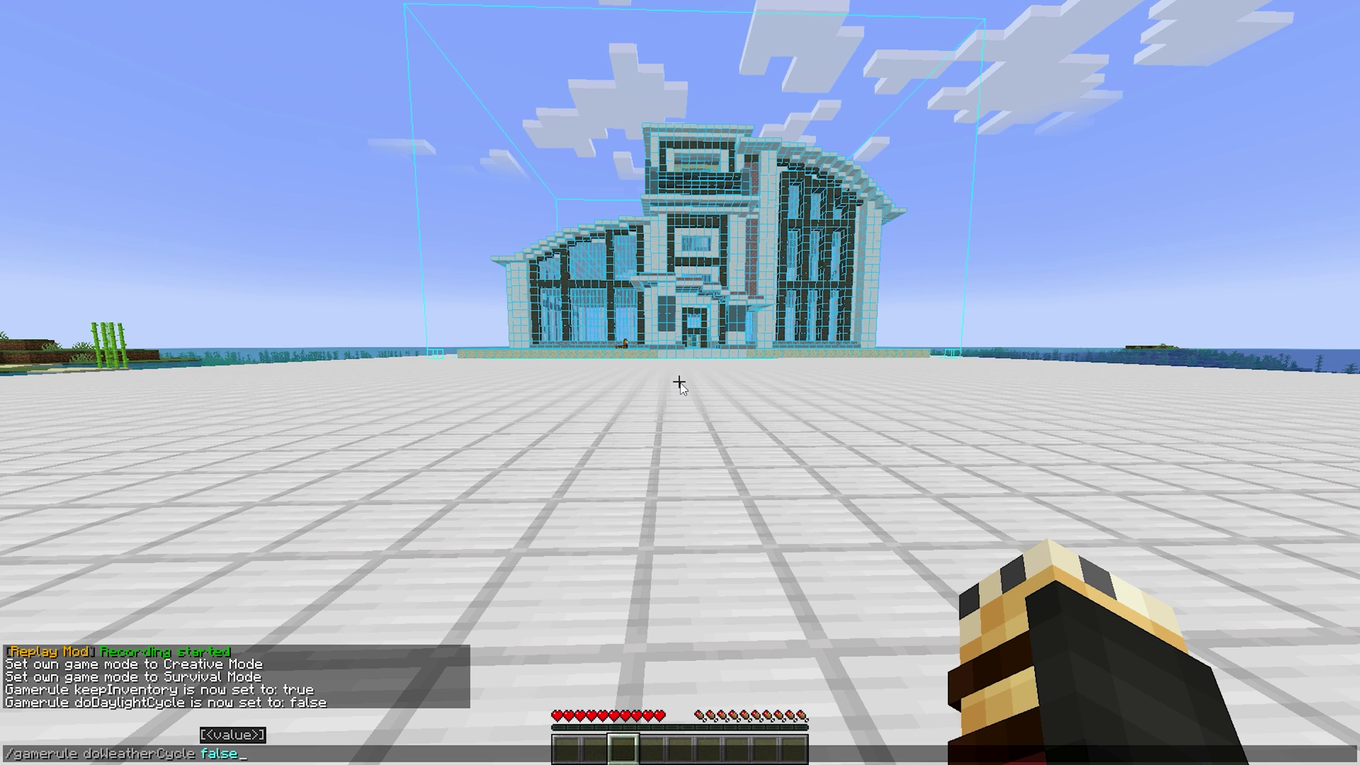
key("Return")
Set the world time to 500 with a command.
key("slash")
type("time set 5000")
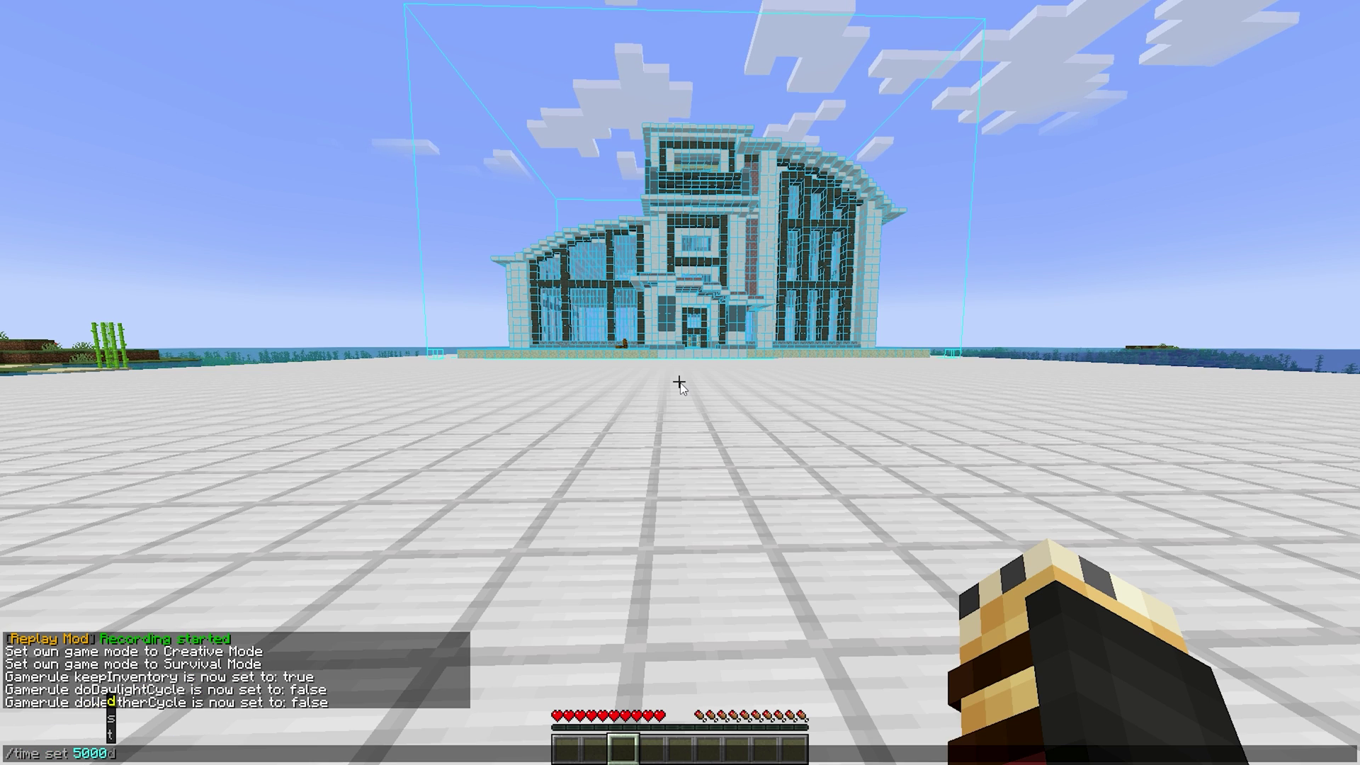
key("Return")
Start a Replay Mod recording from the game menu and return to the game.
key("Escape")
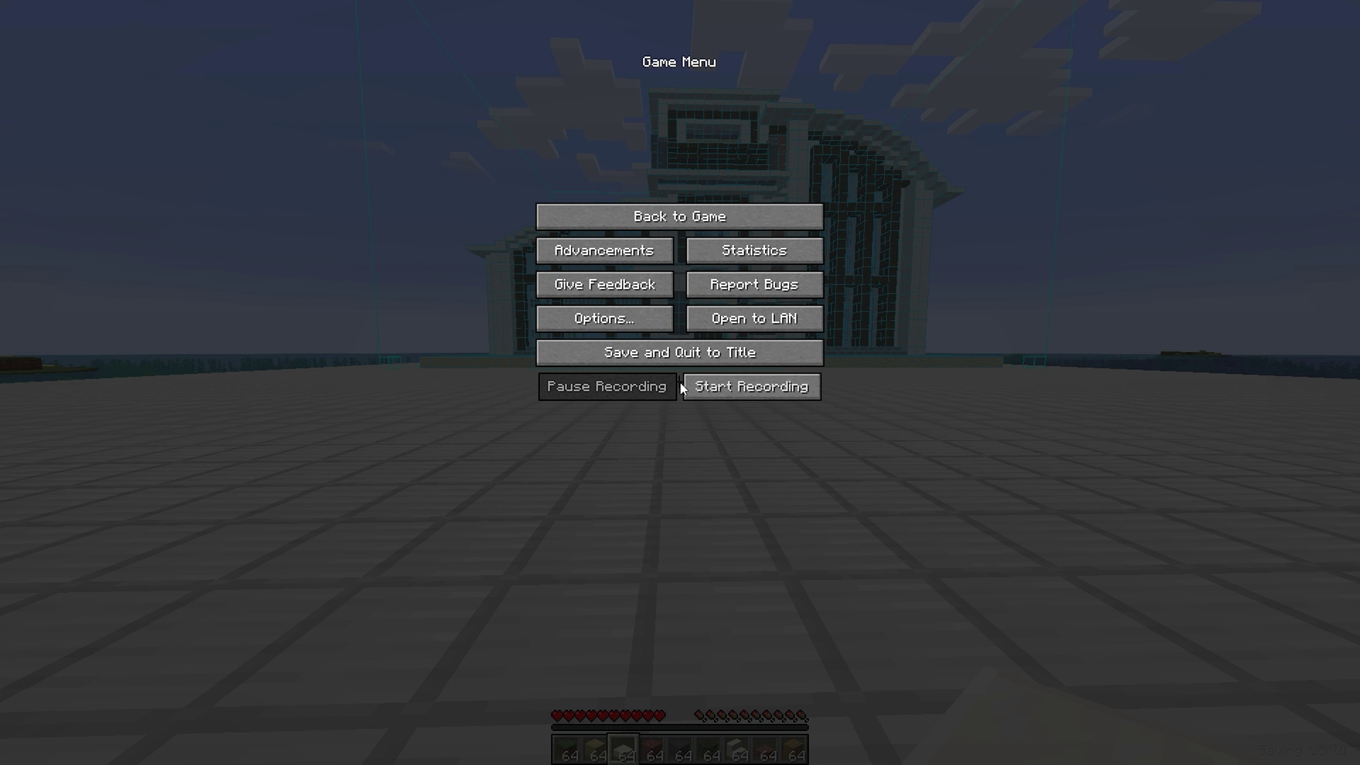
left_click(766, 395)
key("Escape")
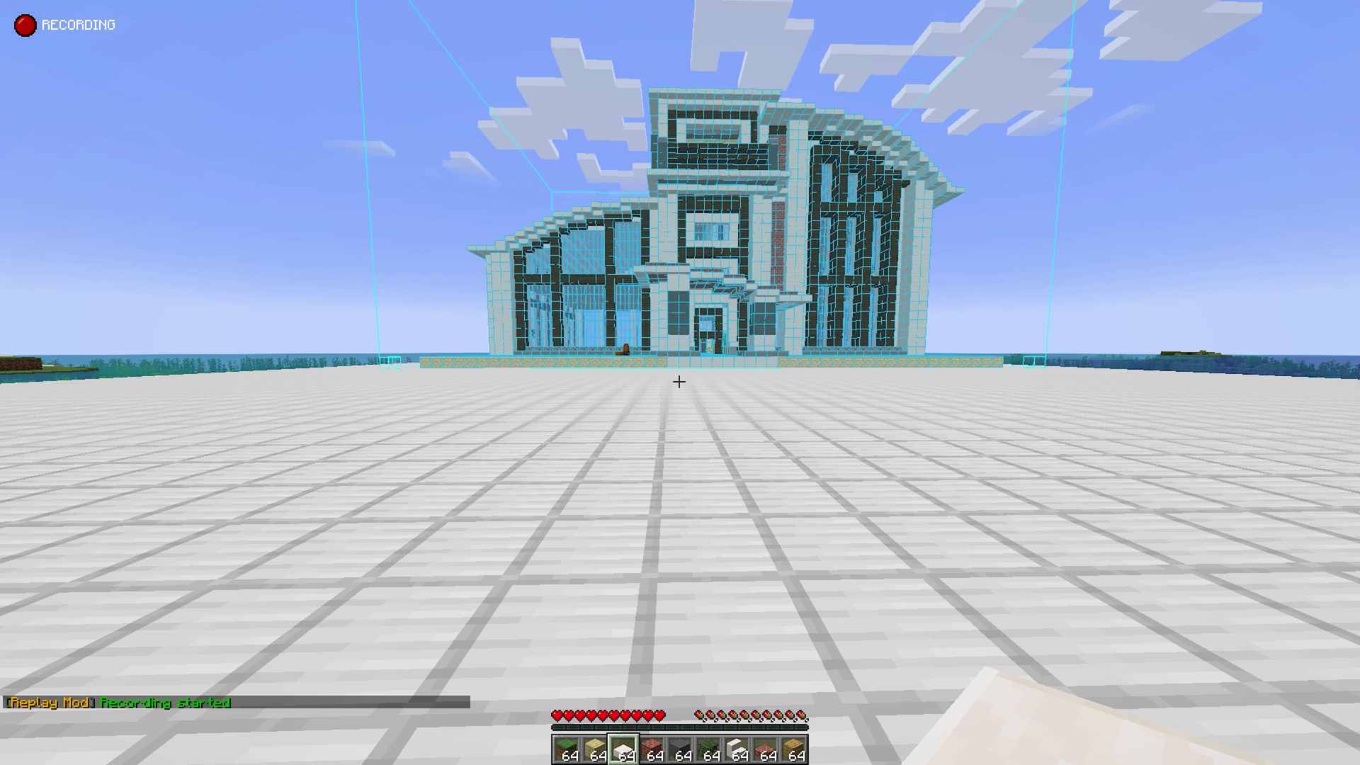
Run the Baritone command #litematica to build the placed schematic automatically.
type("t#l")
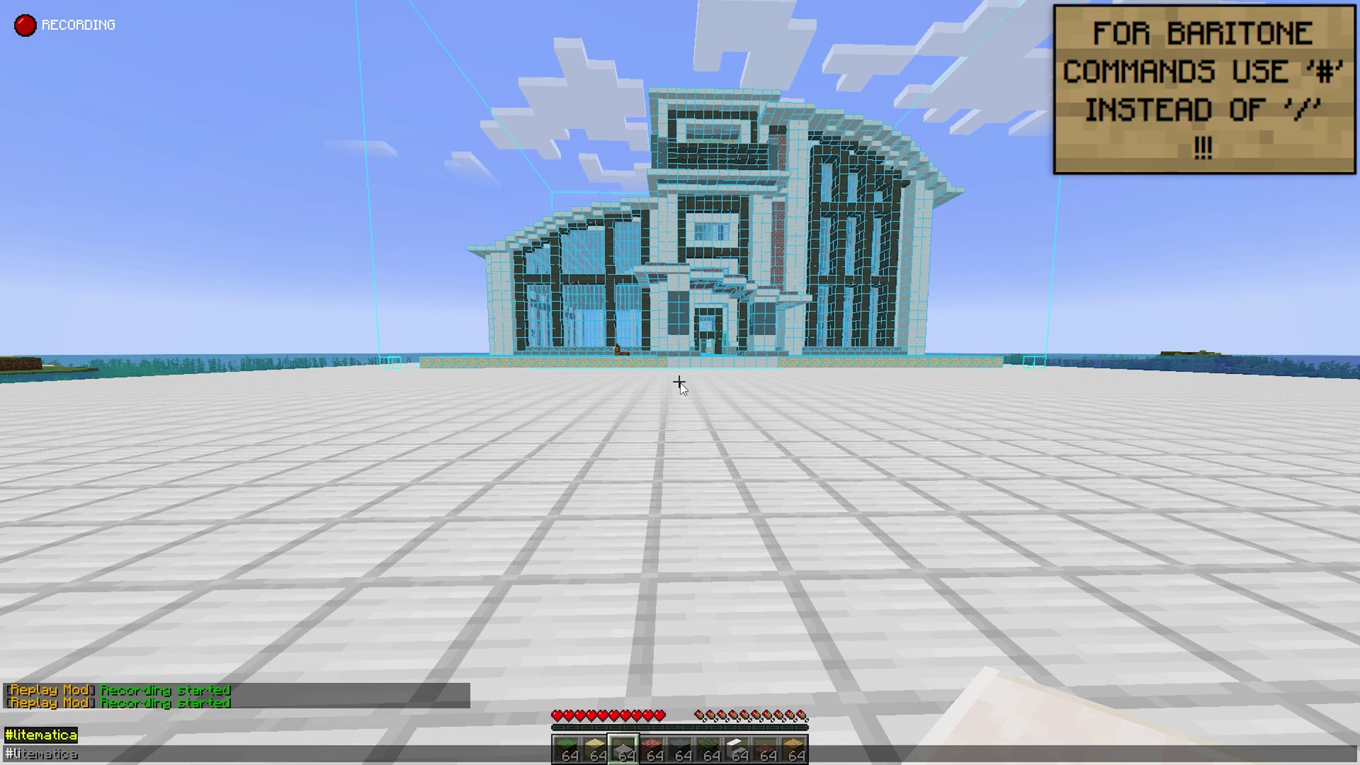
type("itematica")
key("Return")
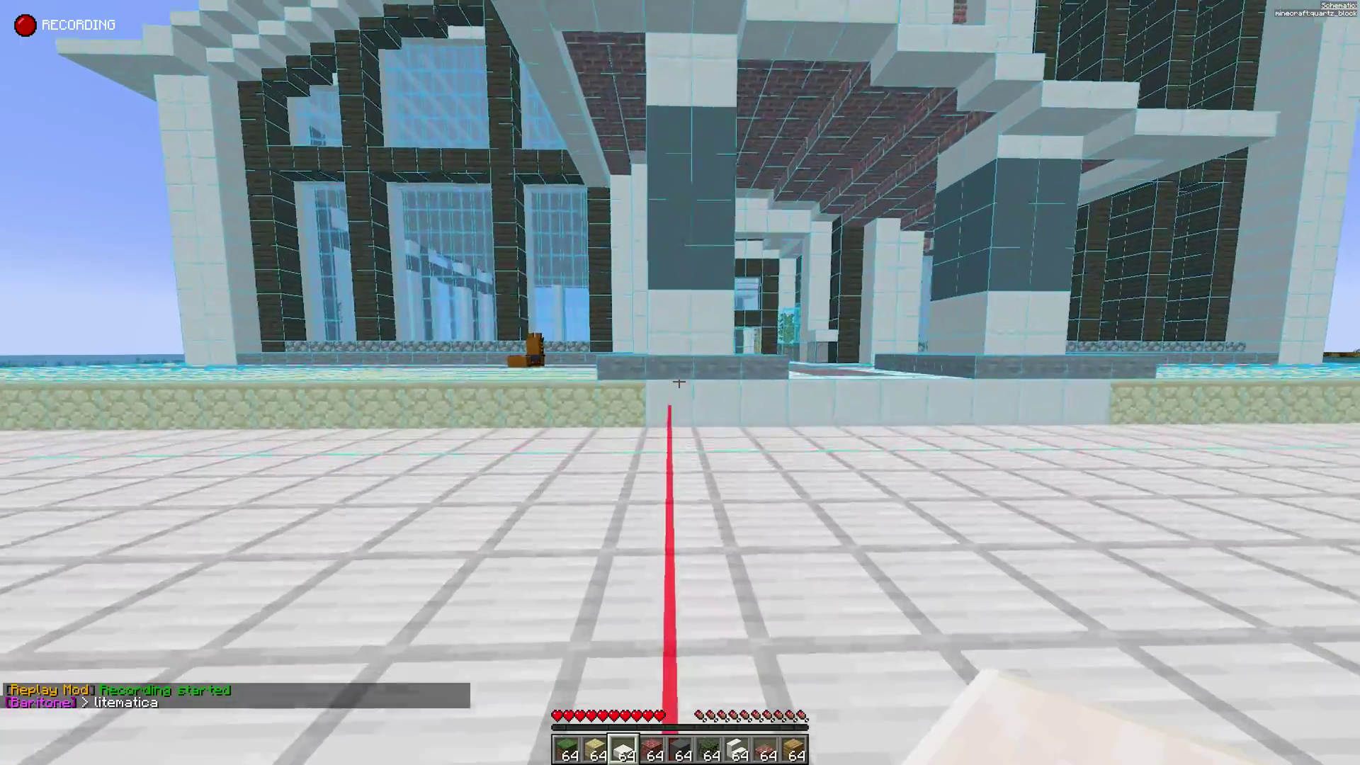
Find Meteor Client's Timer module, set its multiplier to 6.144 and switch it on and off again.
key("Shift_R")
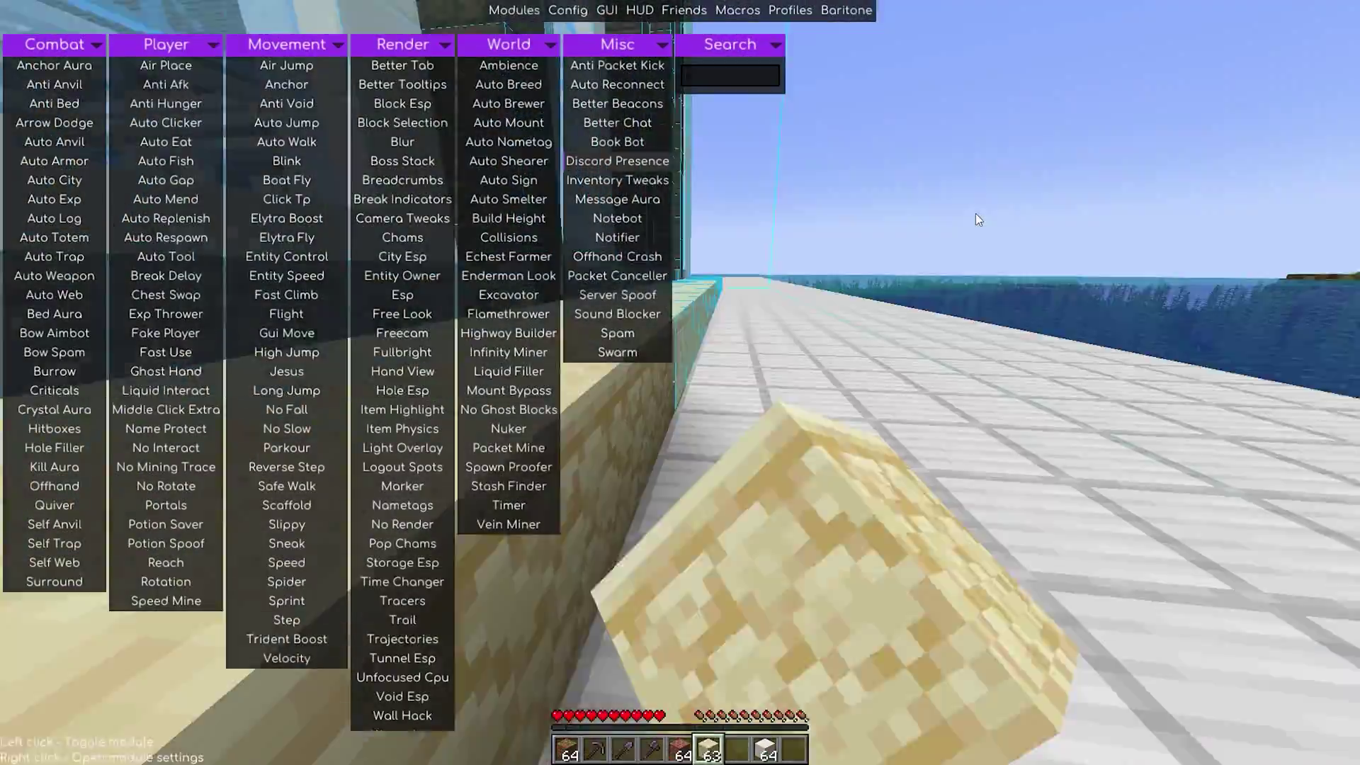
type("timer")
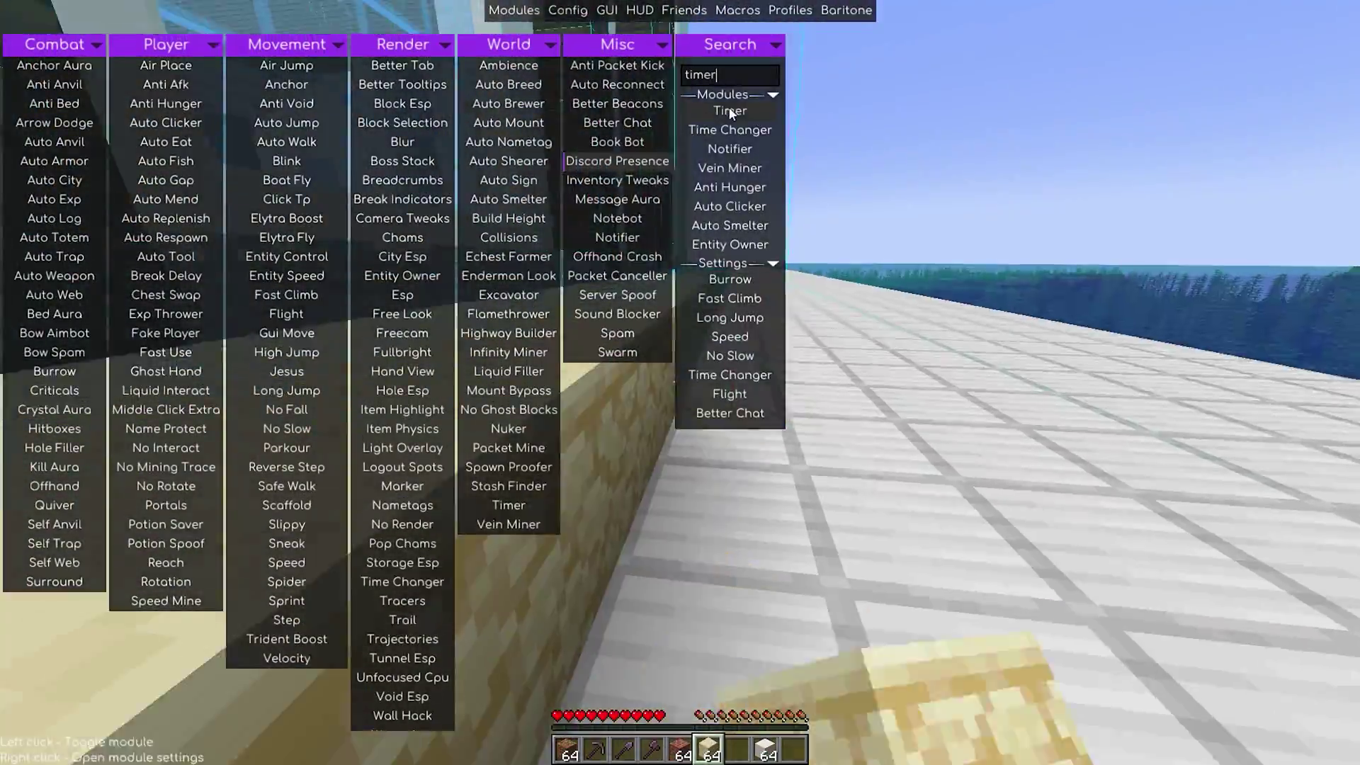
right_click(730, 110)
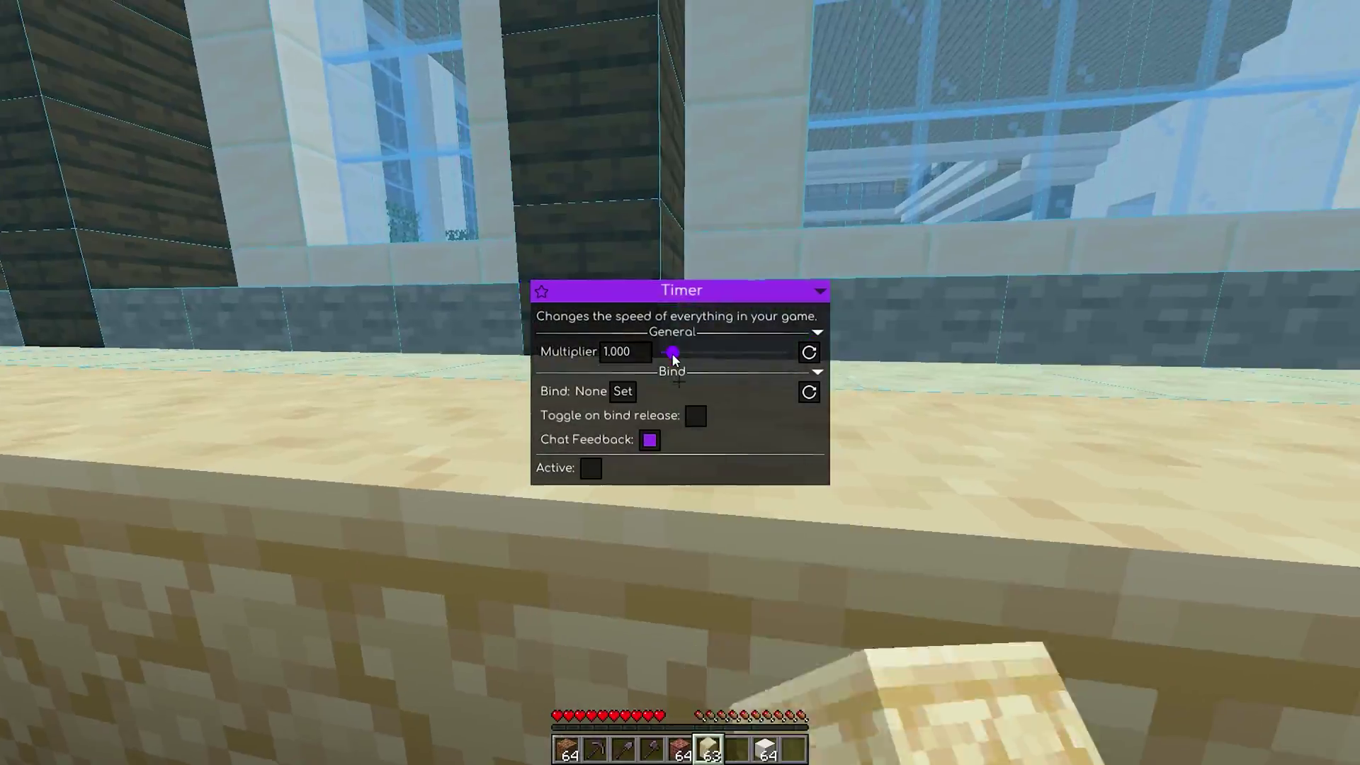
left_click_drag(673, 354, 737, 355)
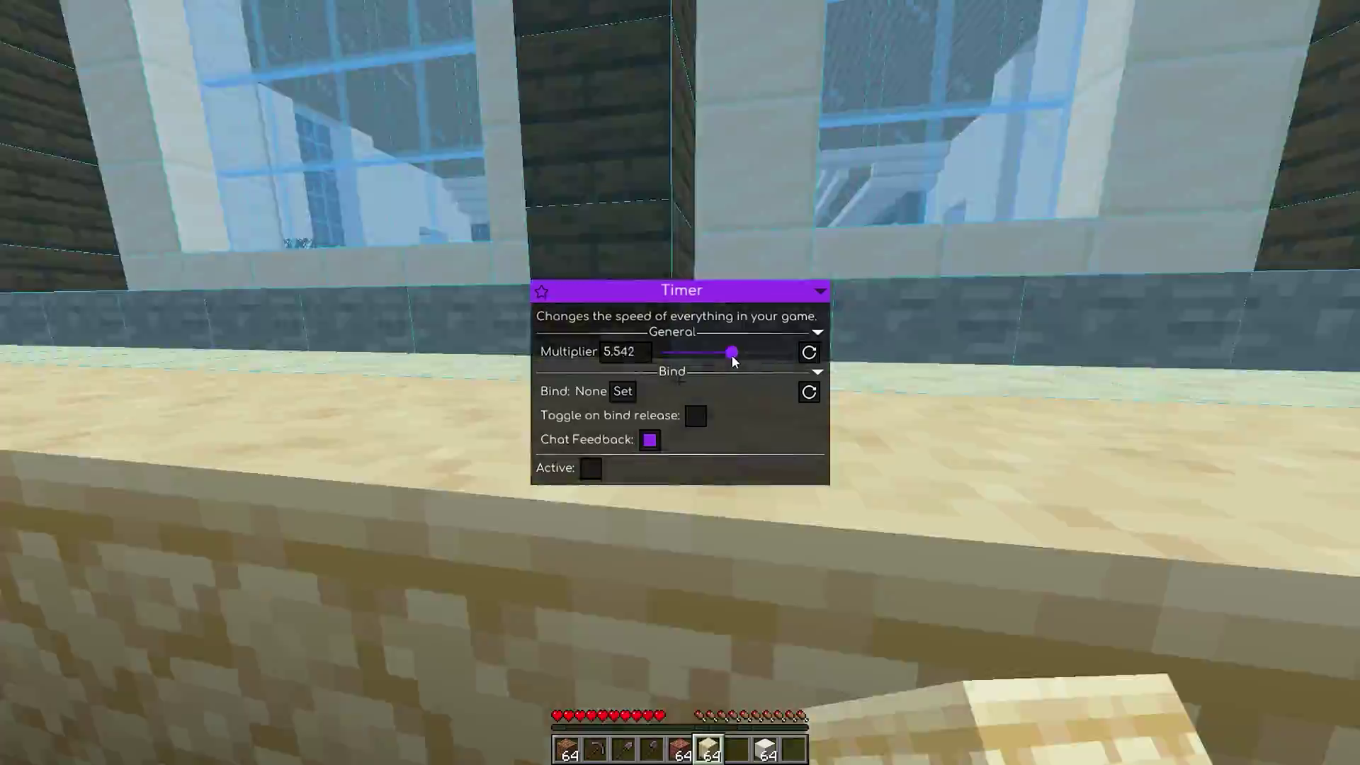
left_click(592, 468)
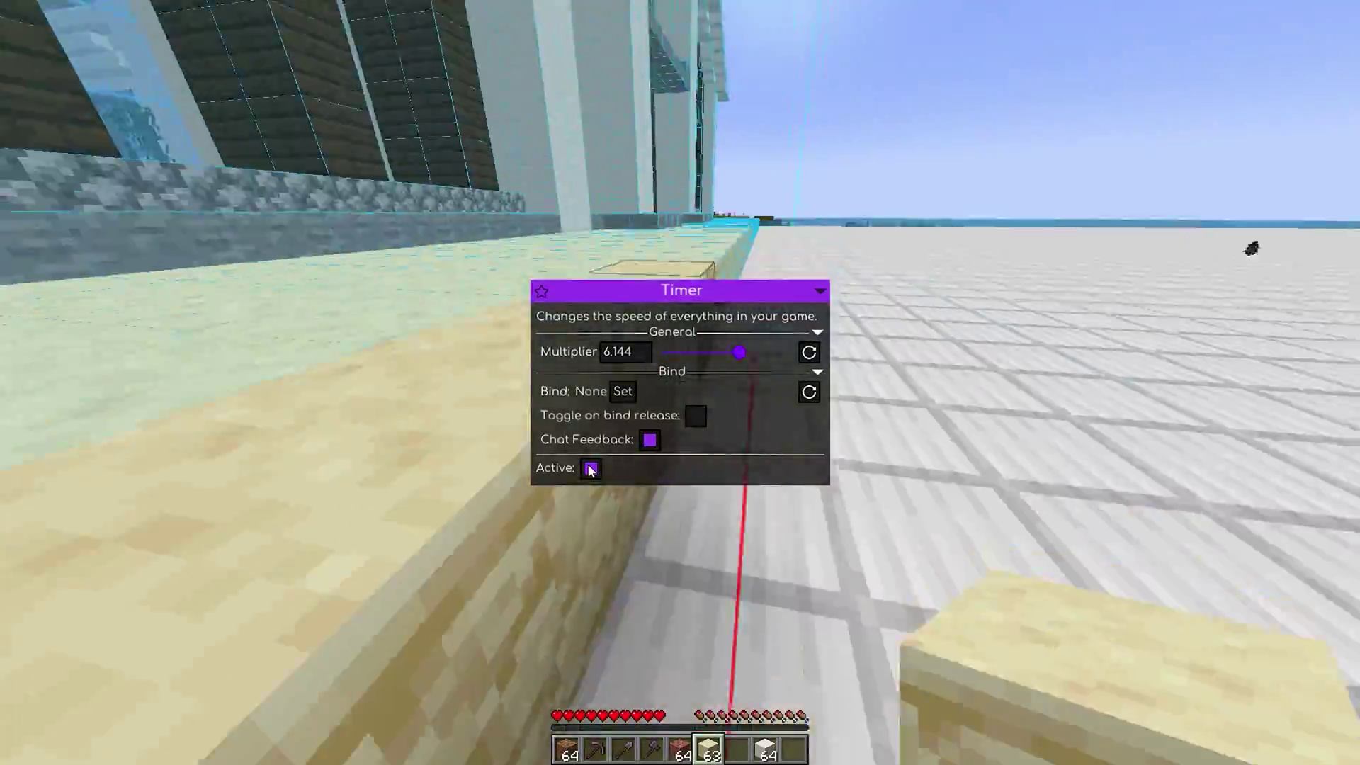
left_click(591, 468)
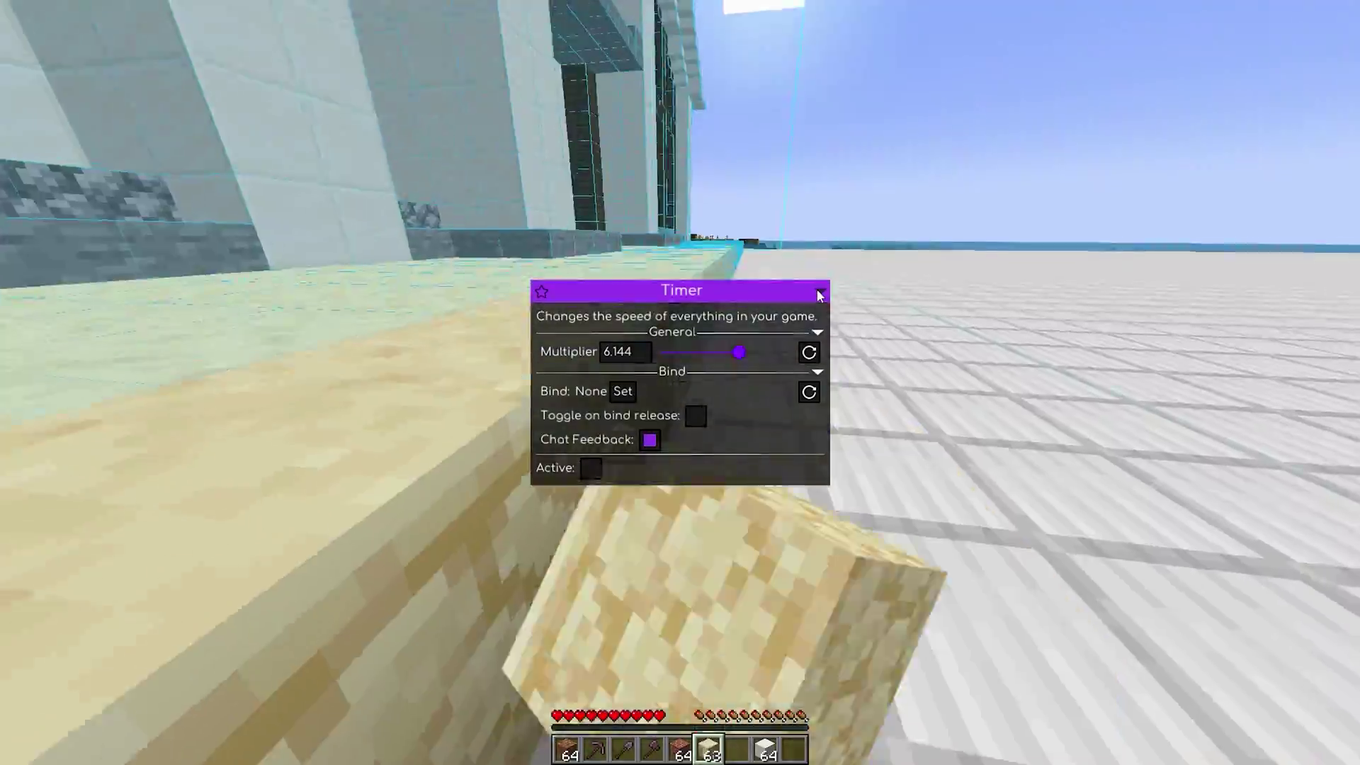
key("Escape")
Enable the Freecam module and fly the camera back and up to view the whole build in progress.
left_click(740, 70)
key("BackSpace")
key("BackSpace")
key("BackSpace")
key("BackSpace")
key("BackSpace")
type("freec")
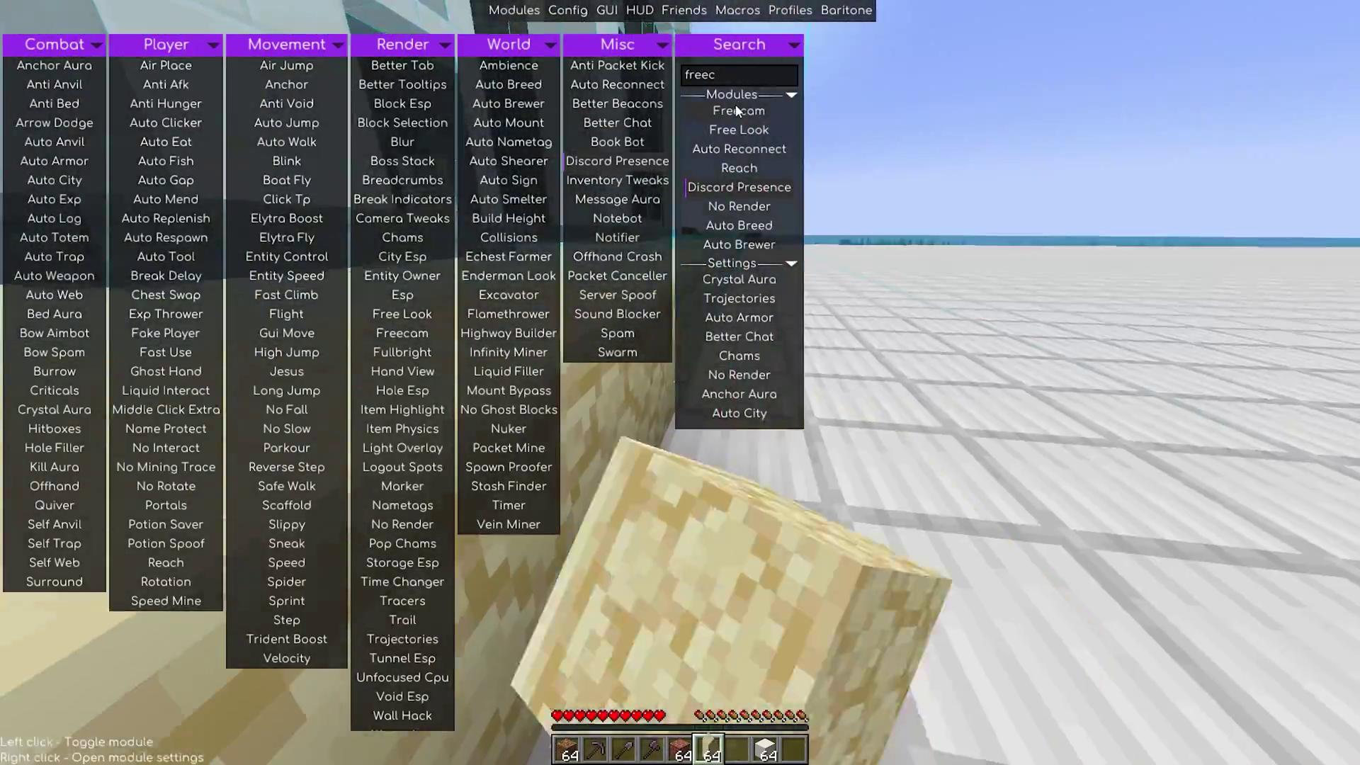
left_click(738, 111)
key("Escape")
key("s")
key("space")
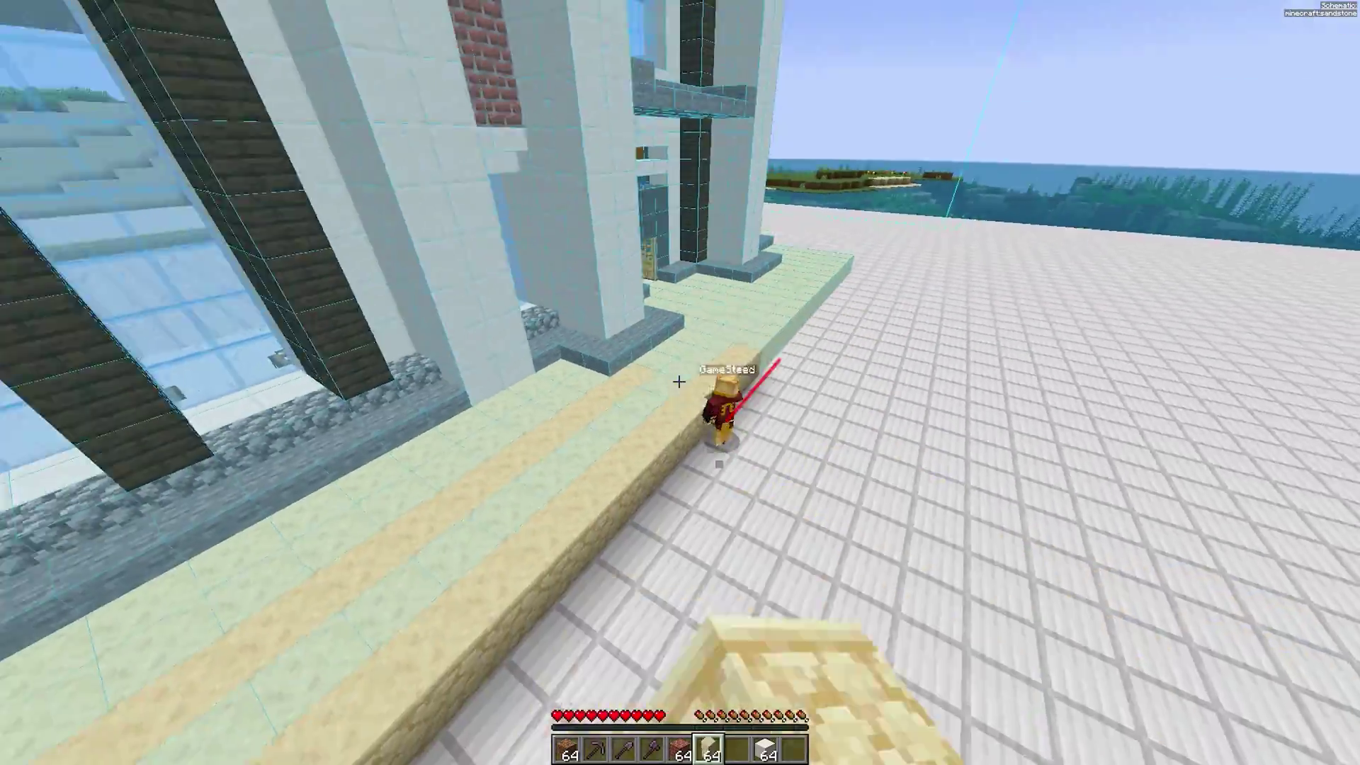
key("s")
key("space")
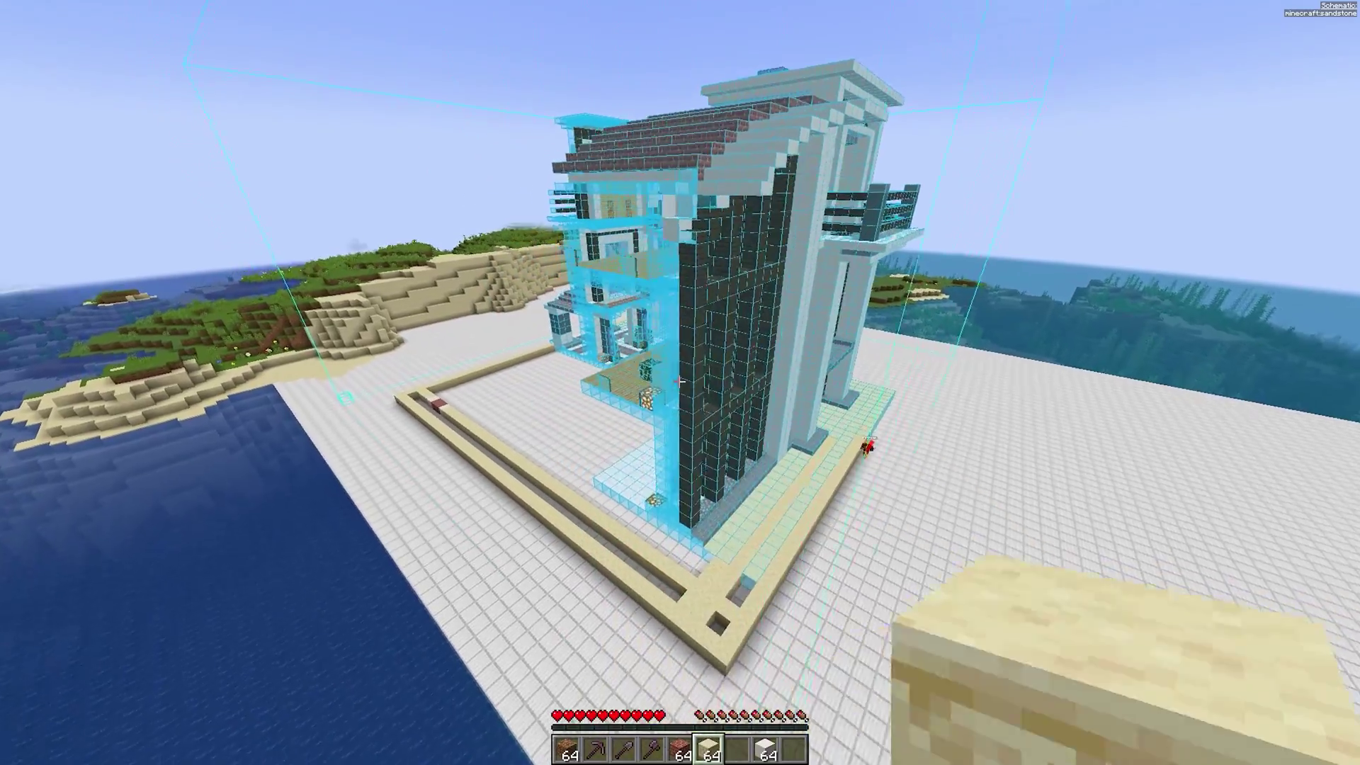
key("w")
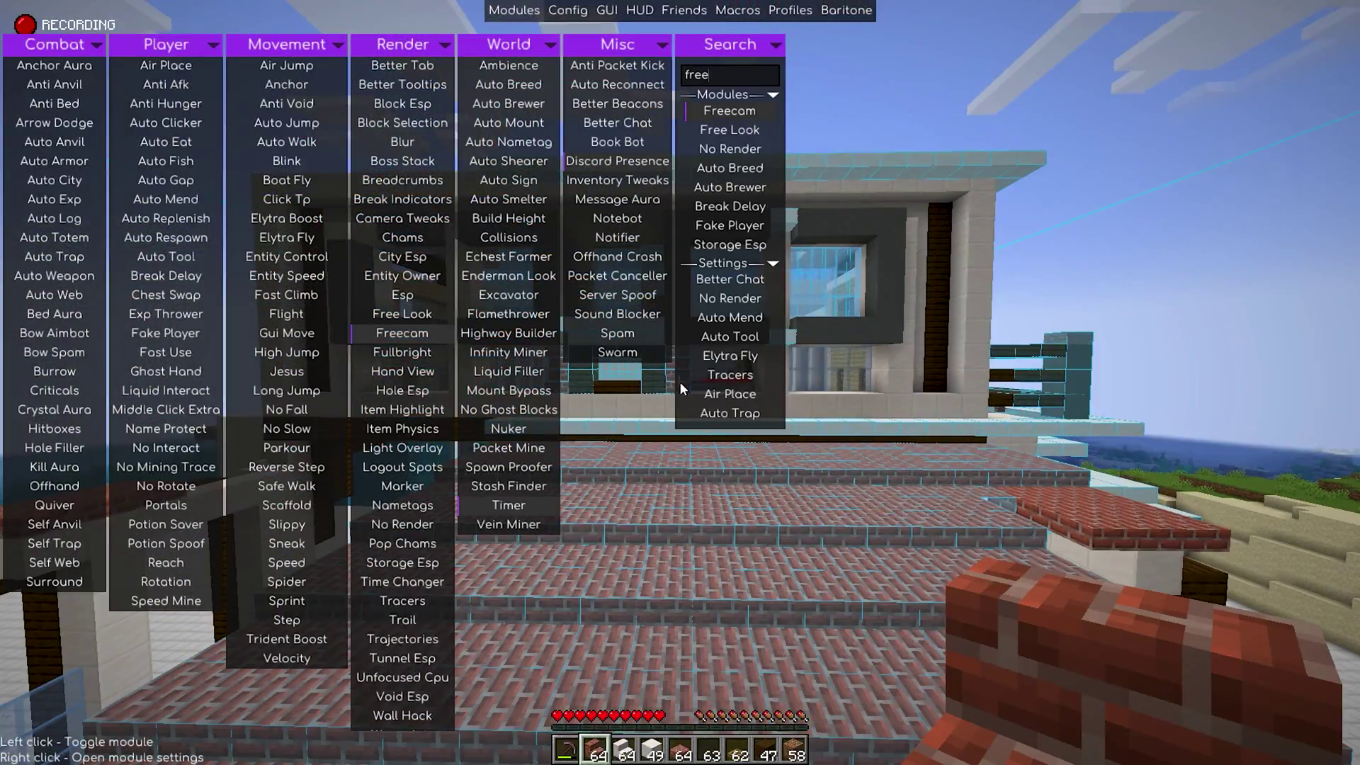
Turn off the Freecam and Timer modules in Meteor Client and return to the game.
left_click(737, 109)
left_click(753, 77)
key("BackSpace")
key("BackSpace")
key("BackSpace")
key("BackSpace")
type("timer")
left_click(748, 110)
key("Escape")
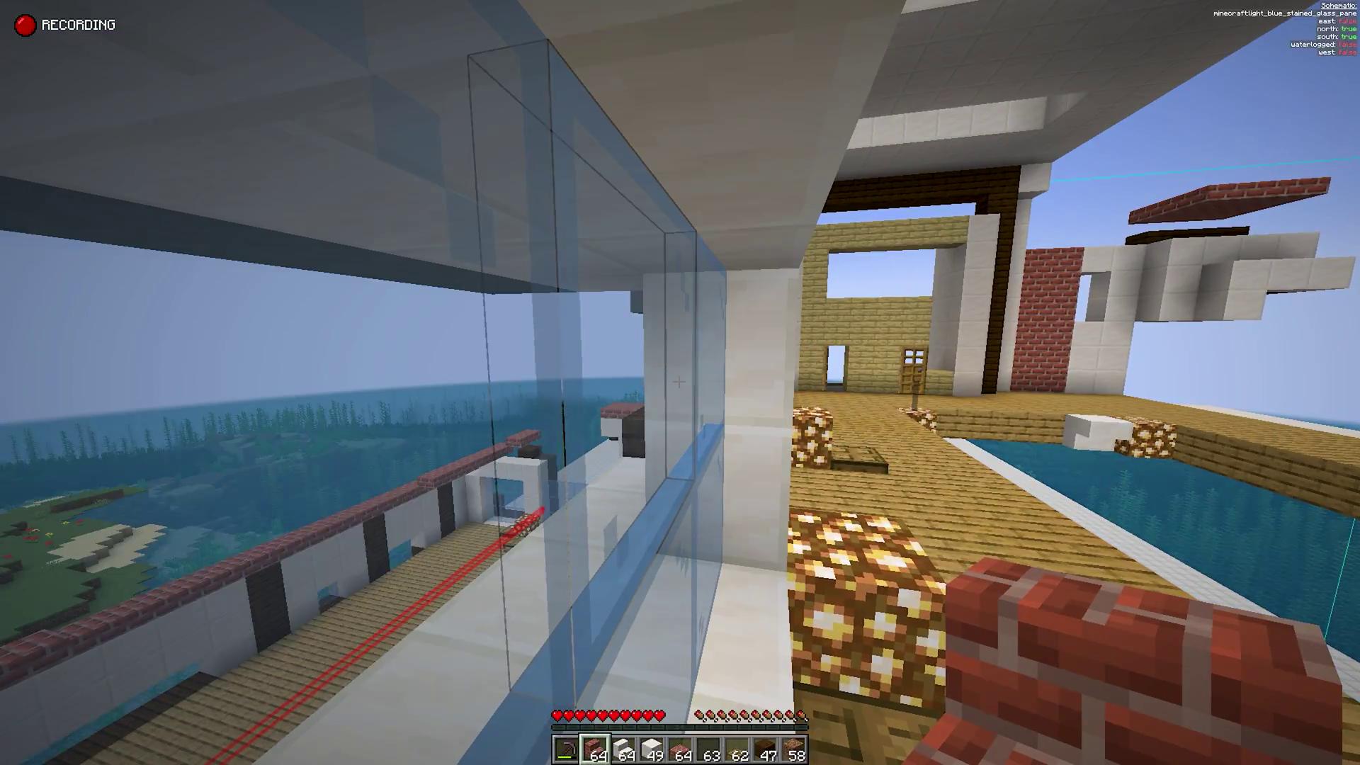
key("Return")
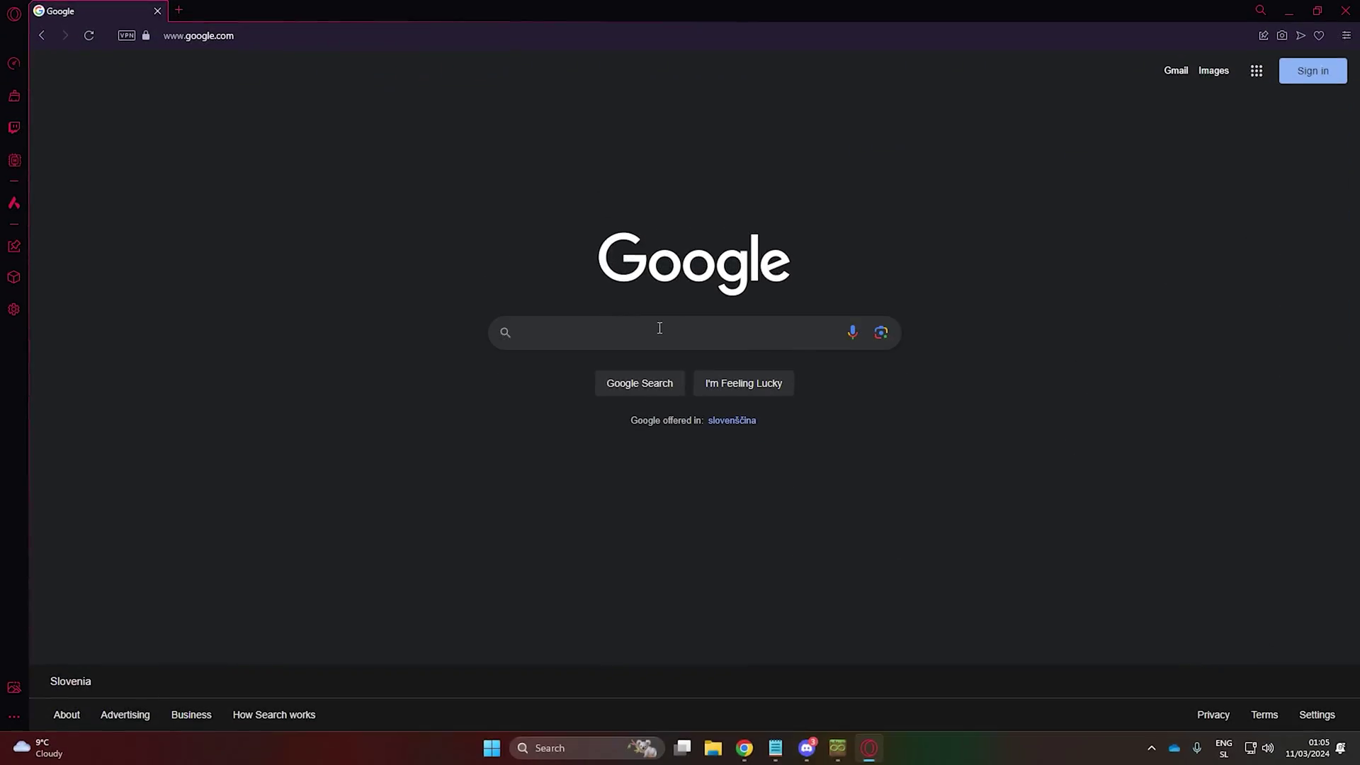
Search Google in the web browser for "3d objects".
left_click(660, 328)
type("3d o")
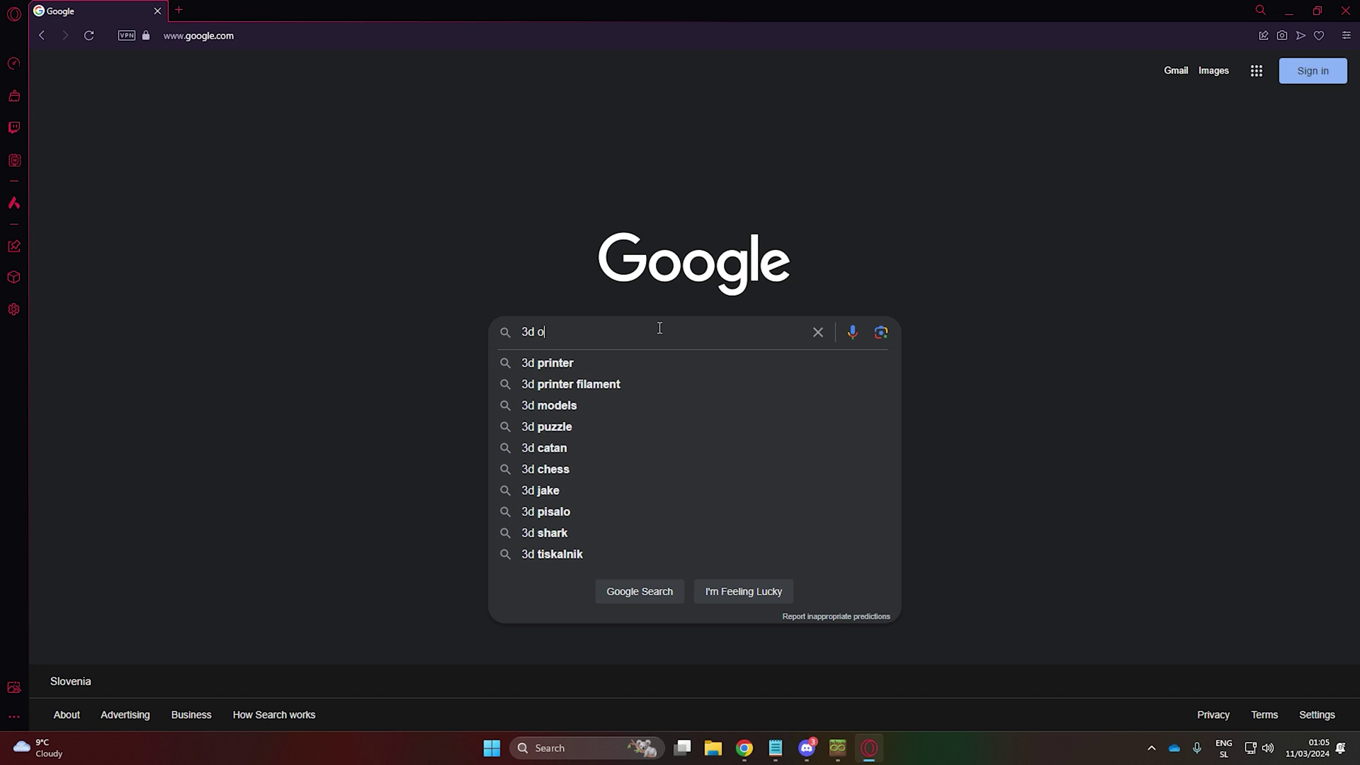
type("bjects")
key("Return")
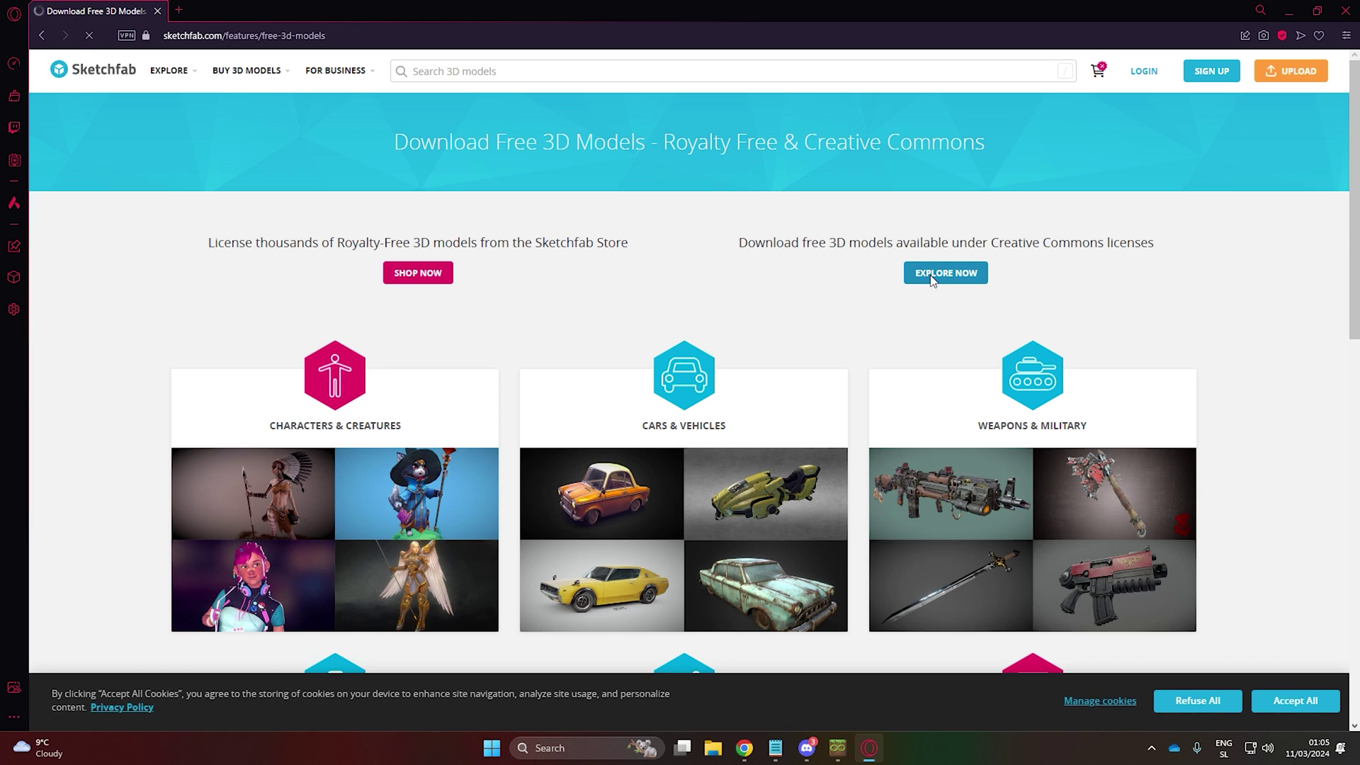
Explore Sketchfab's free Creative Commons models and download the Low Poly Tack Shooter (BTD6) model in GLB format.
left_click(932, 281)
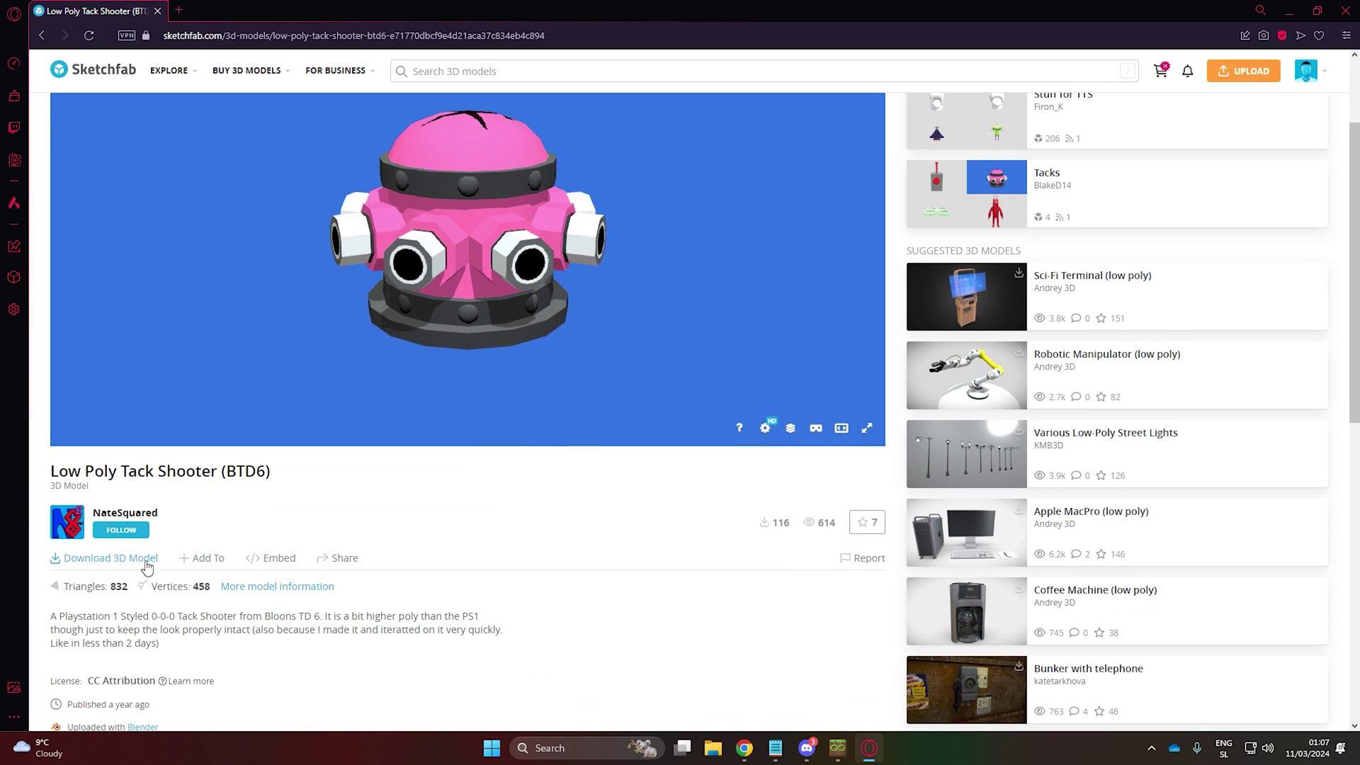
left_click(146, 563)
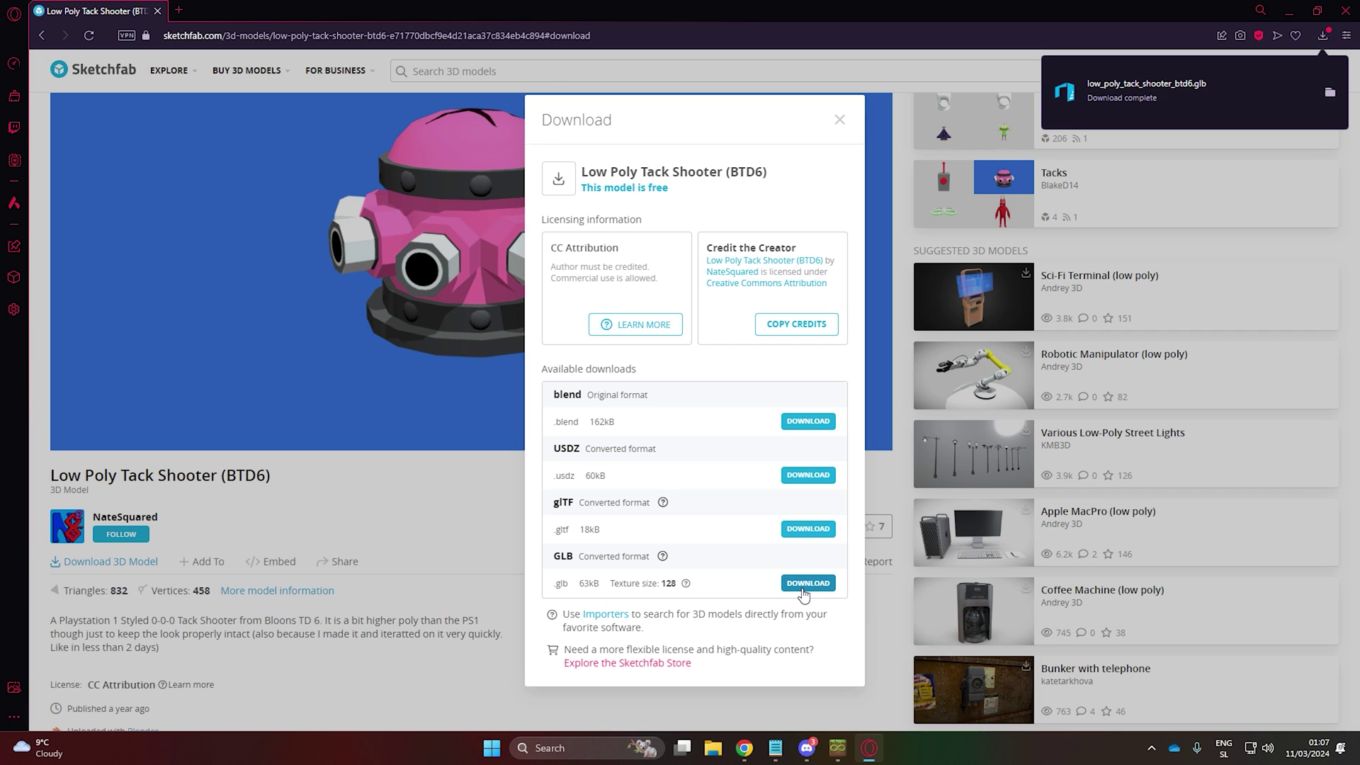
Search the web for "minecraft object to schematic" and open the ObjToSchematic converter at objtoschematic.com.
left_click(285, 39)
type("minecraft object to sch")
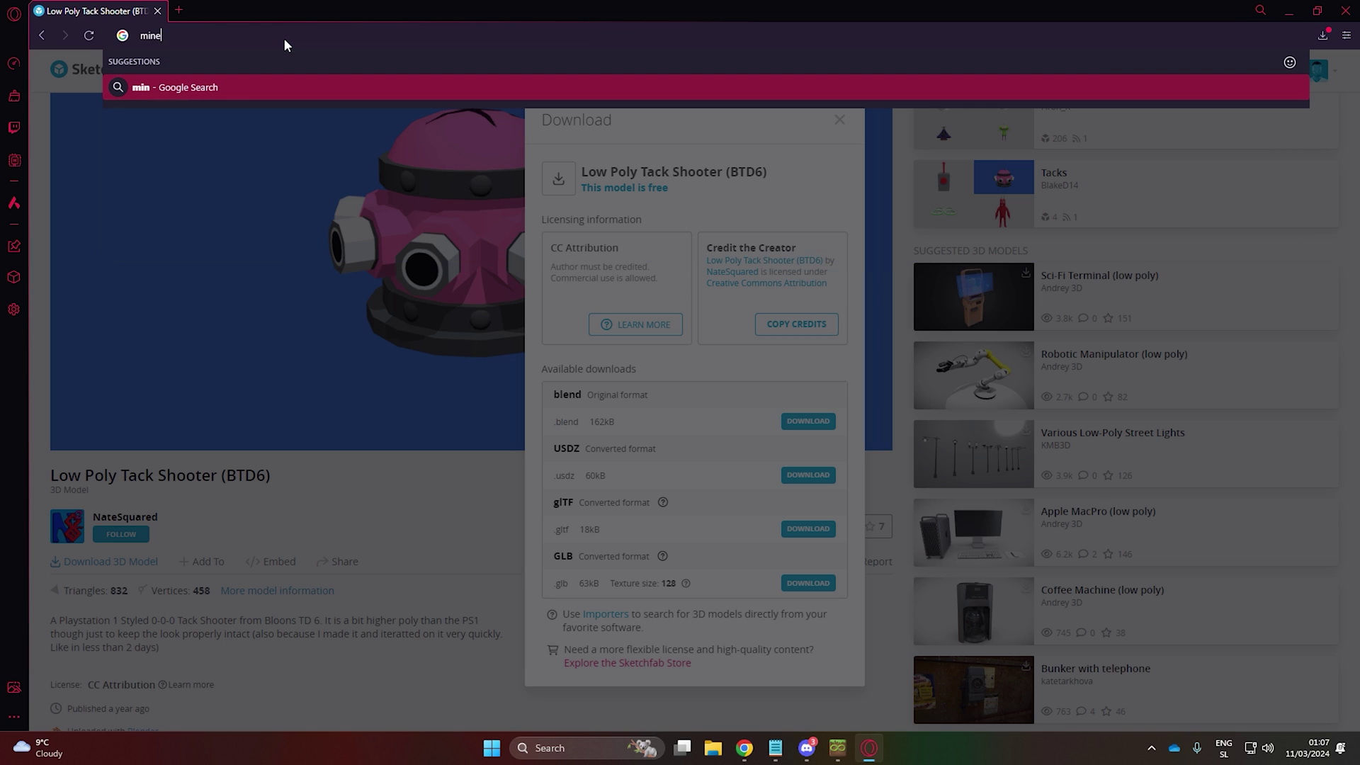
type("ematic")
key("Return")
scroll(323, 422, "down", 5)
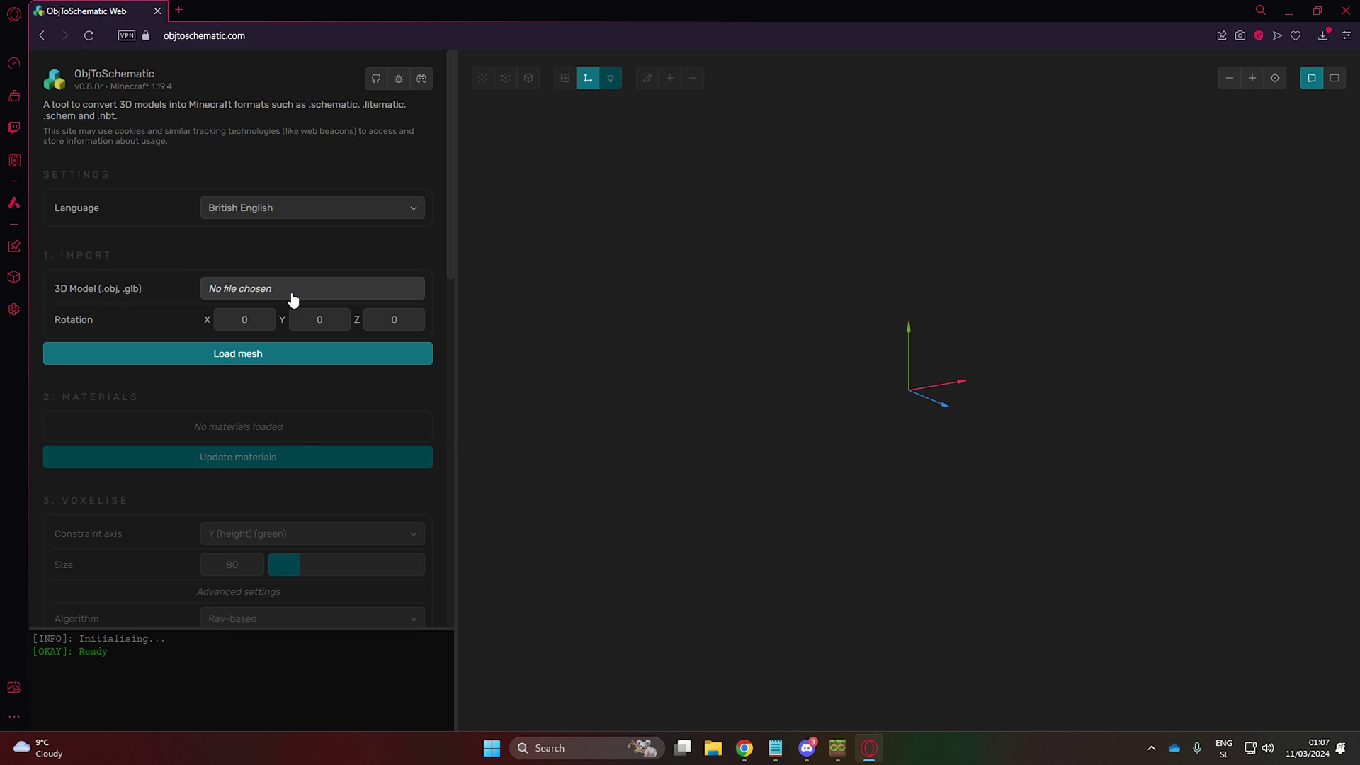
Import low_poly_tack_shooter_btd6.glb from the Minecraft_AutoBuild downloads folder and load its mesh.
left_click(293, 298)
left_click(253, 493)
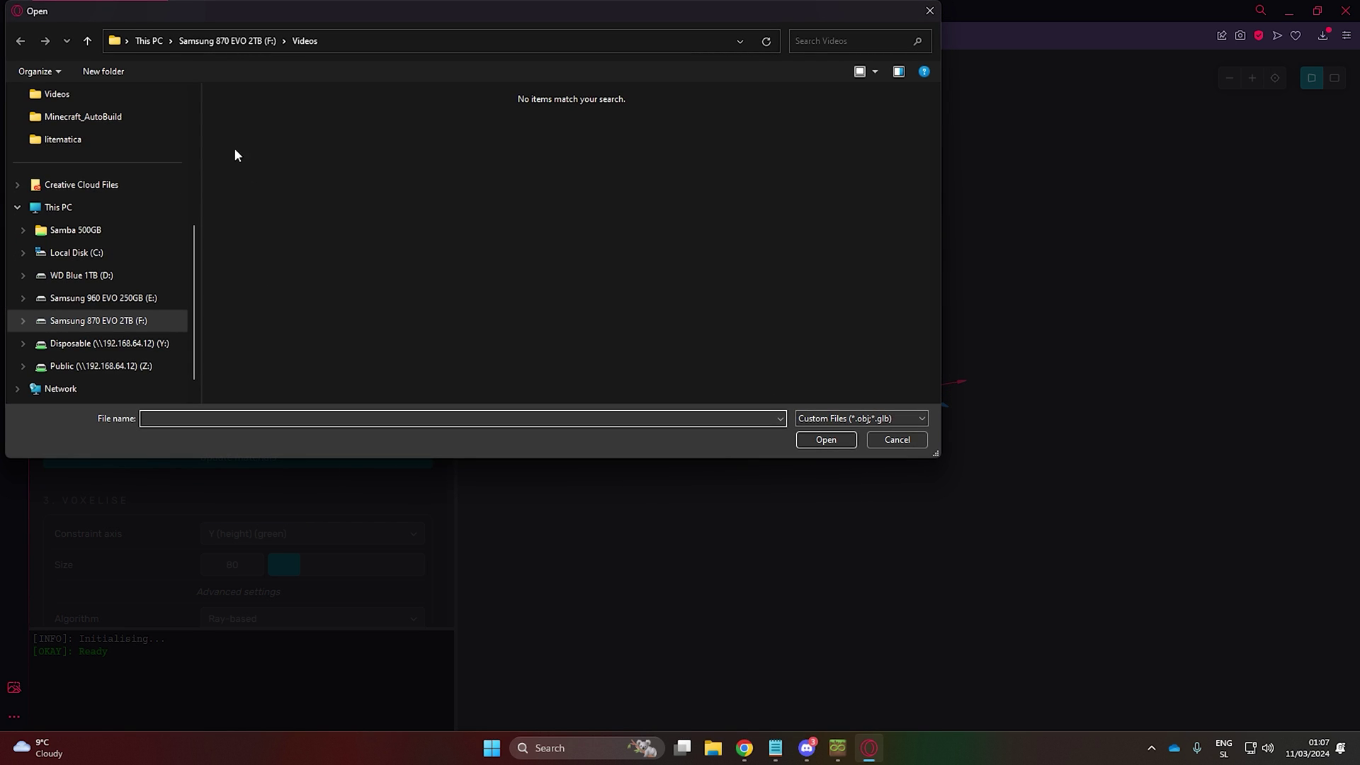
left_click(82, 217)
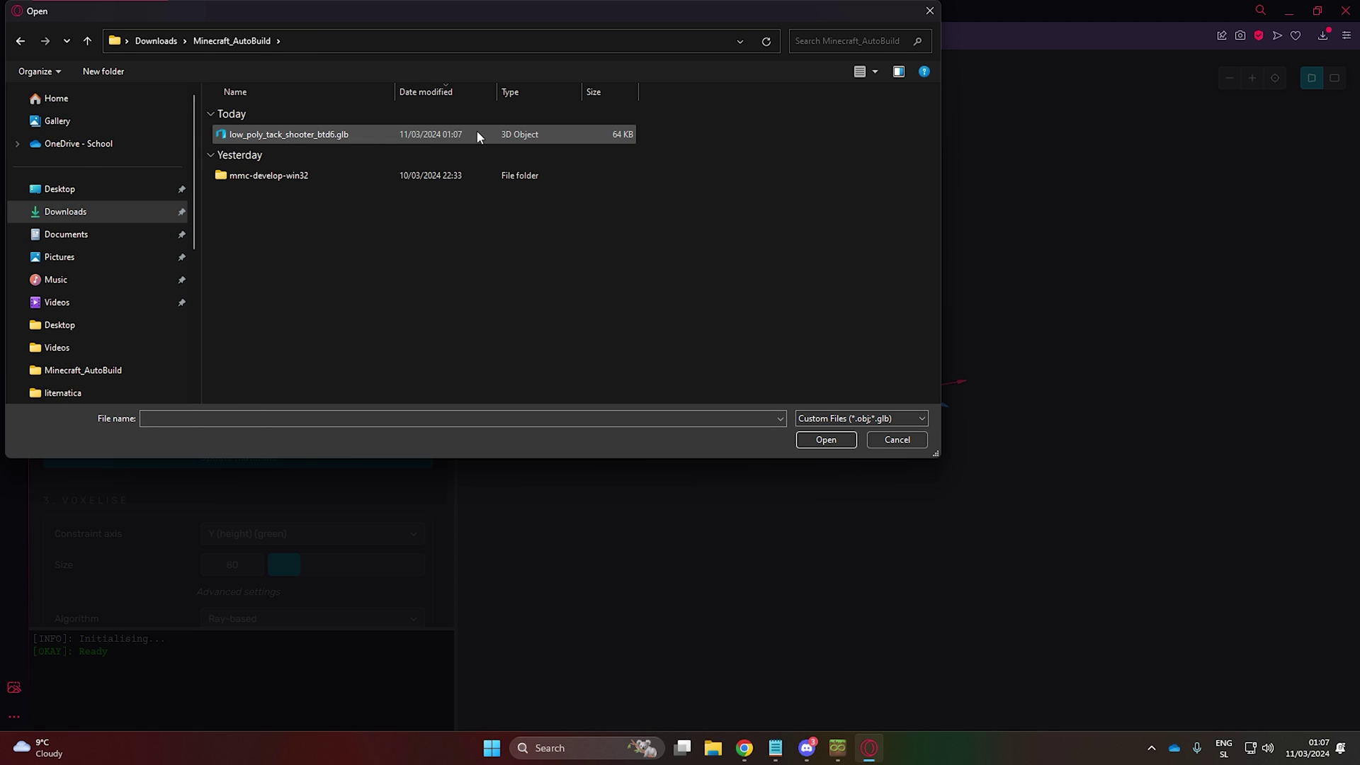
left_click(843, 442)
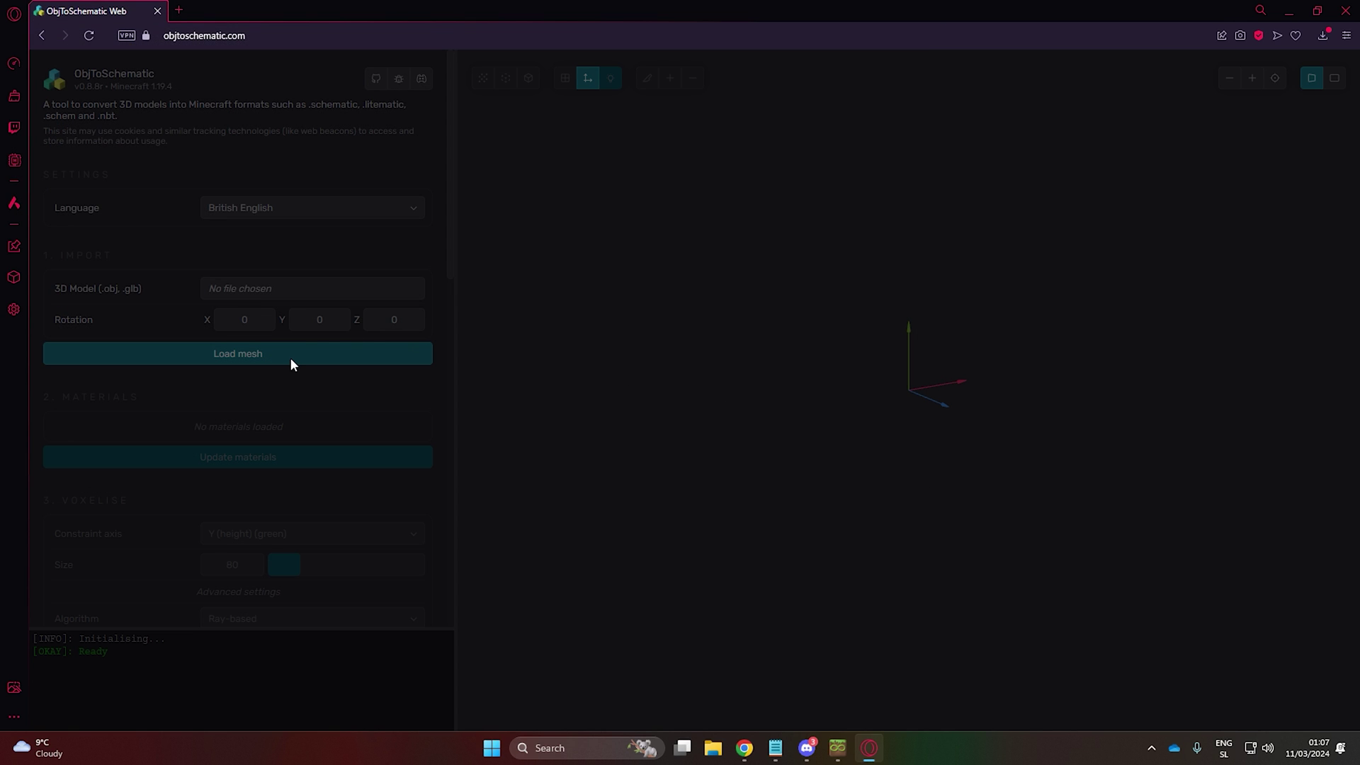
left_click(354, 359)
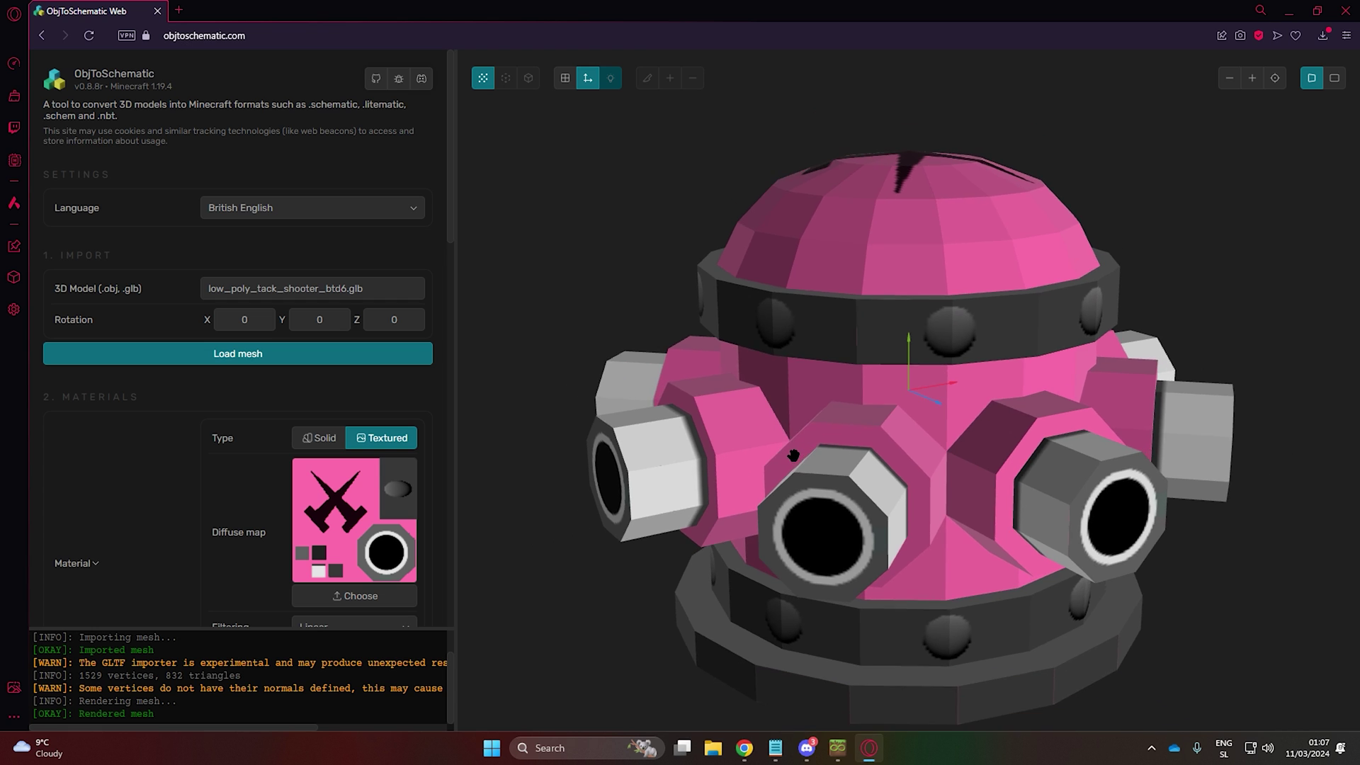
Update the model's textured materials and voxelise the mesh at height 80 with the Ray-based algorithm.
scroll(793, 455, "down", 3)
mouse_move(786, 455)
left_mouse_down()
mouse_move(610, 491)
mouse_move(785, 466)
left_mouse_up()
scroll(805, 475, "down", 2)
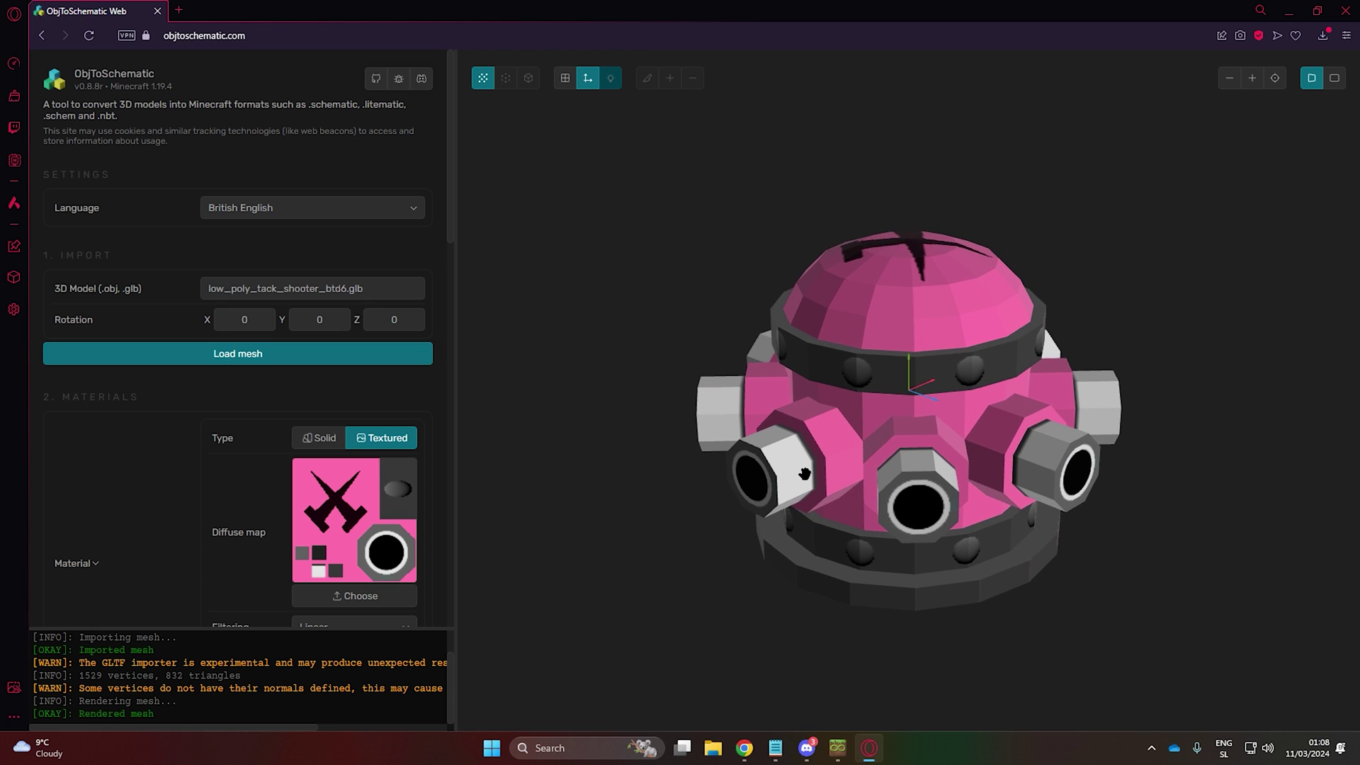
scroll(234, 491, "down", 4)
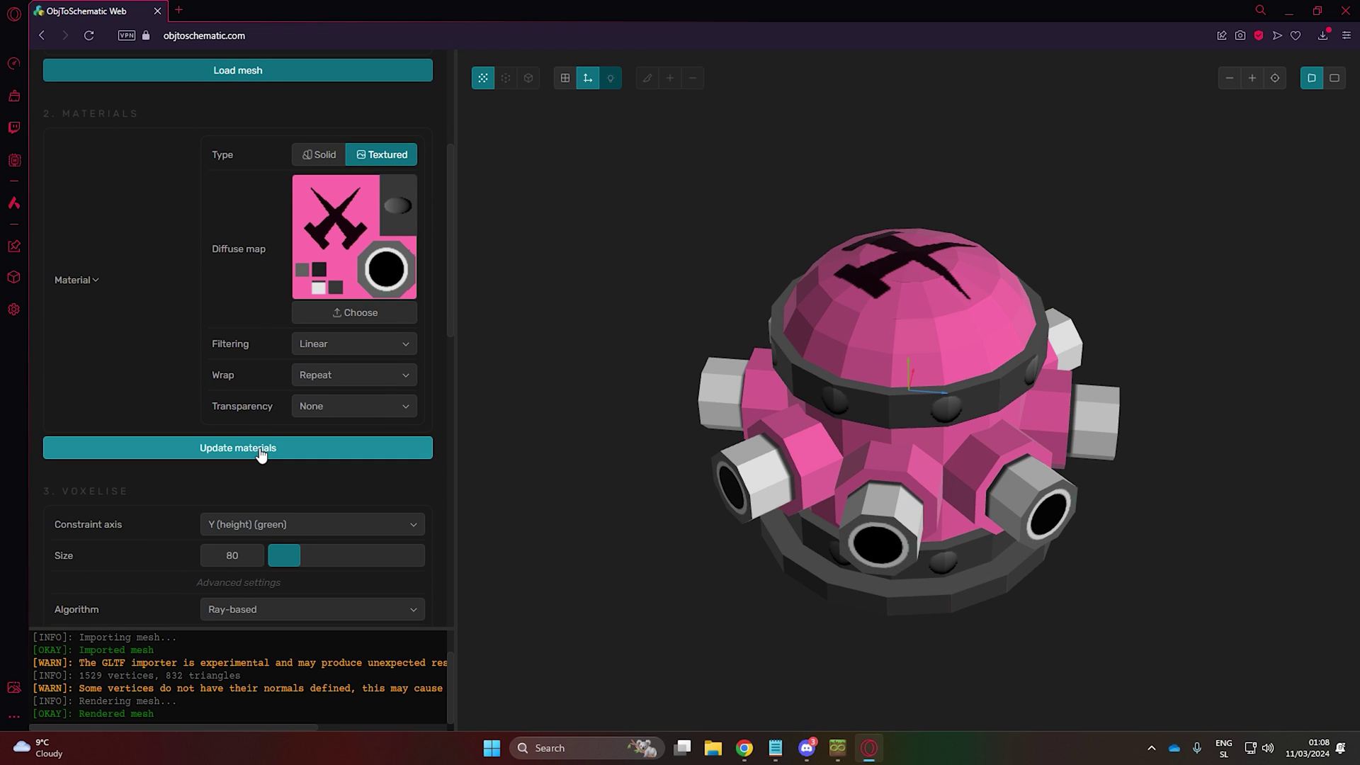
scroll(338, 348, "down", 5)
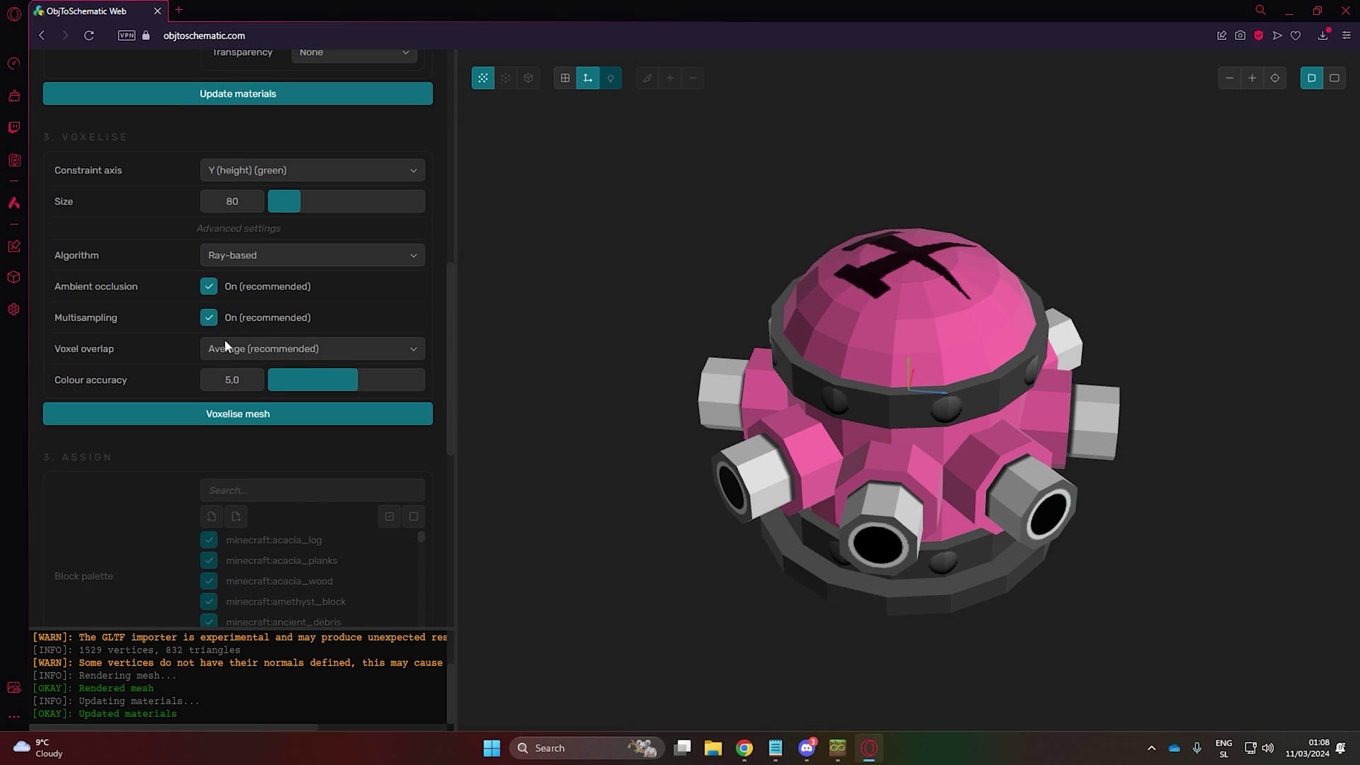
left_click(262, 422)
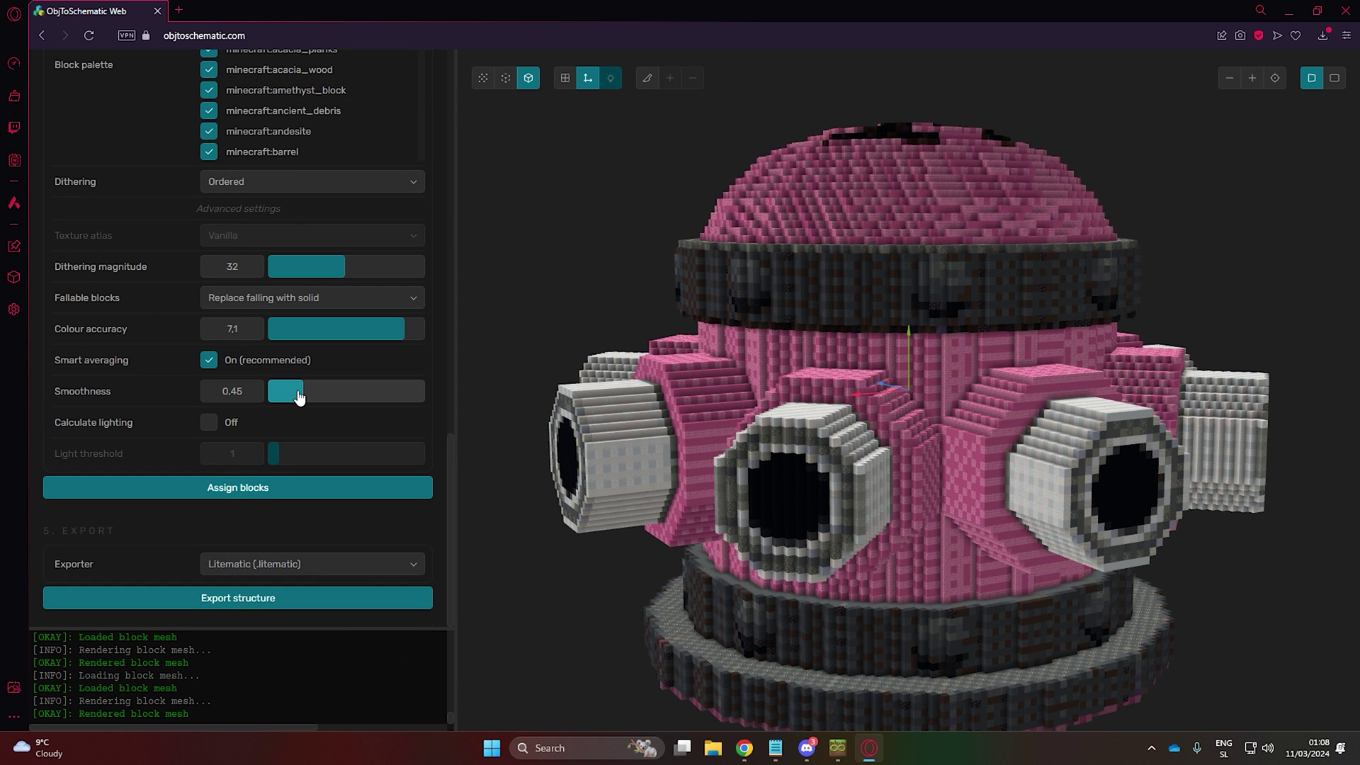
Assign blocks with smoothness 0.69 and Ordered dithering, and export the structure as a Litematic (.litematic) file.
left_click(311, 486)
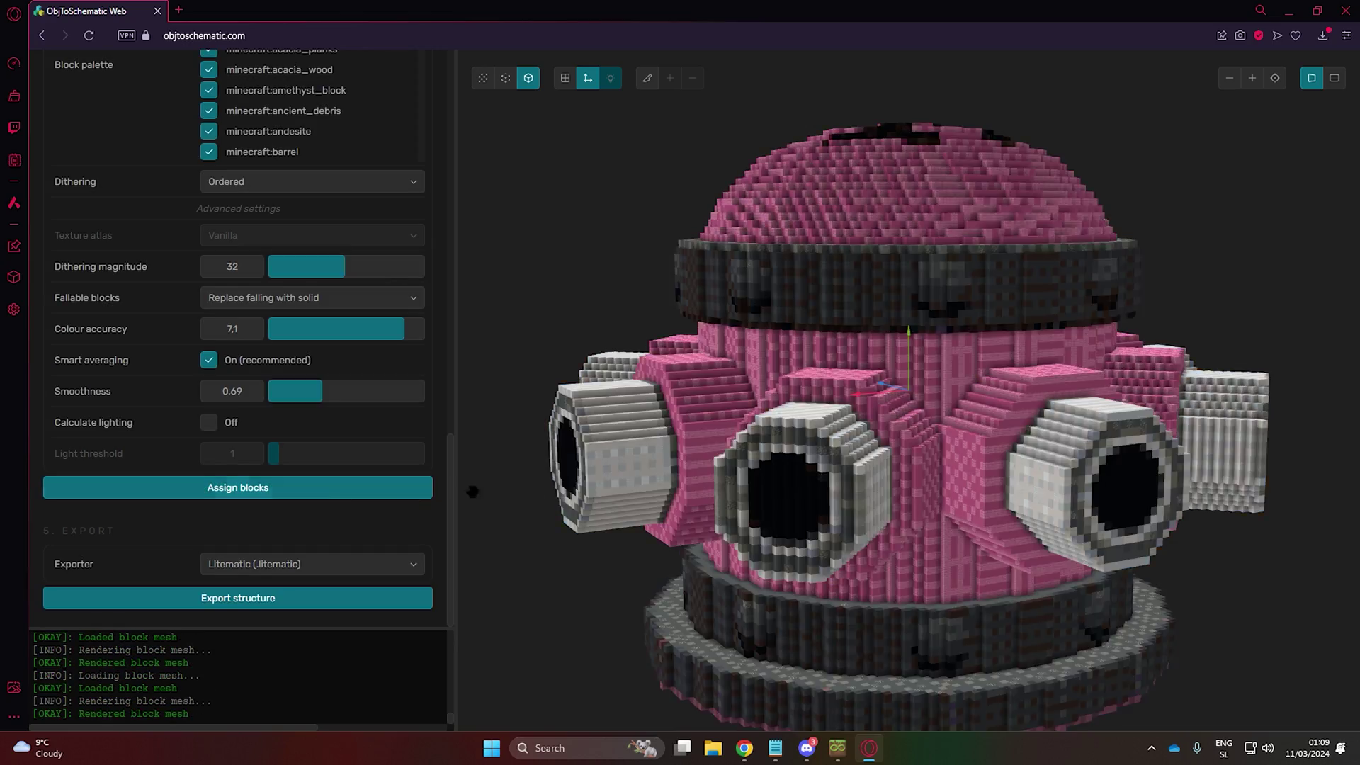
left_click_drag(736, 496, 912, 515)
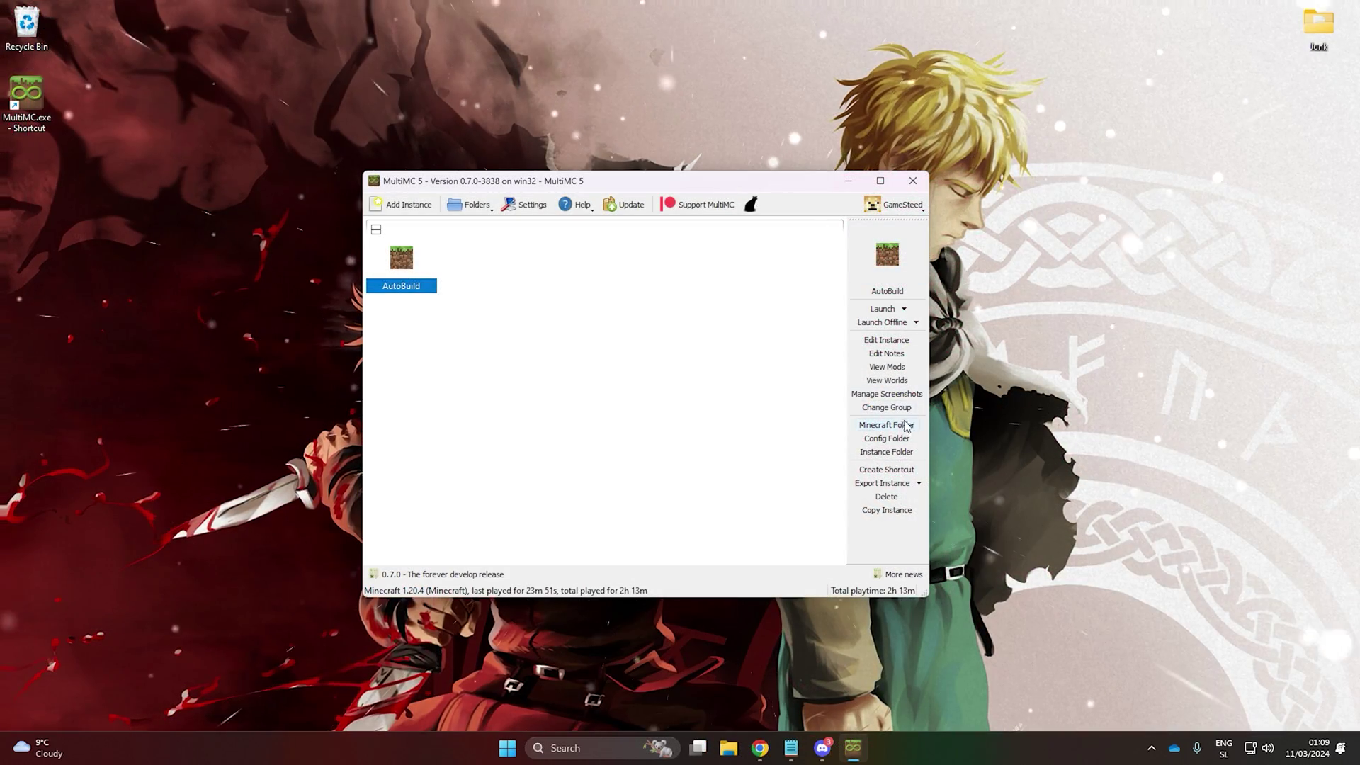
Move low_poly_tack_shooter_btd6_OTS.litematic from the downloads into the AutoBuild instance's .minecraft/schematics folder.
left_click(906, 425)
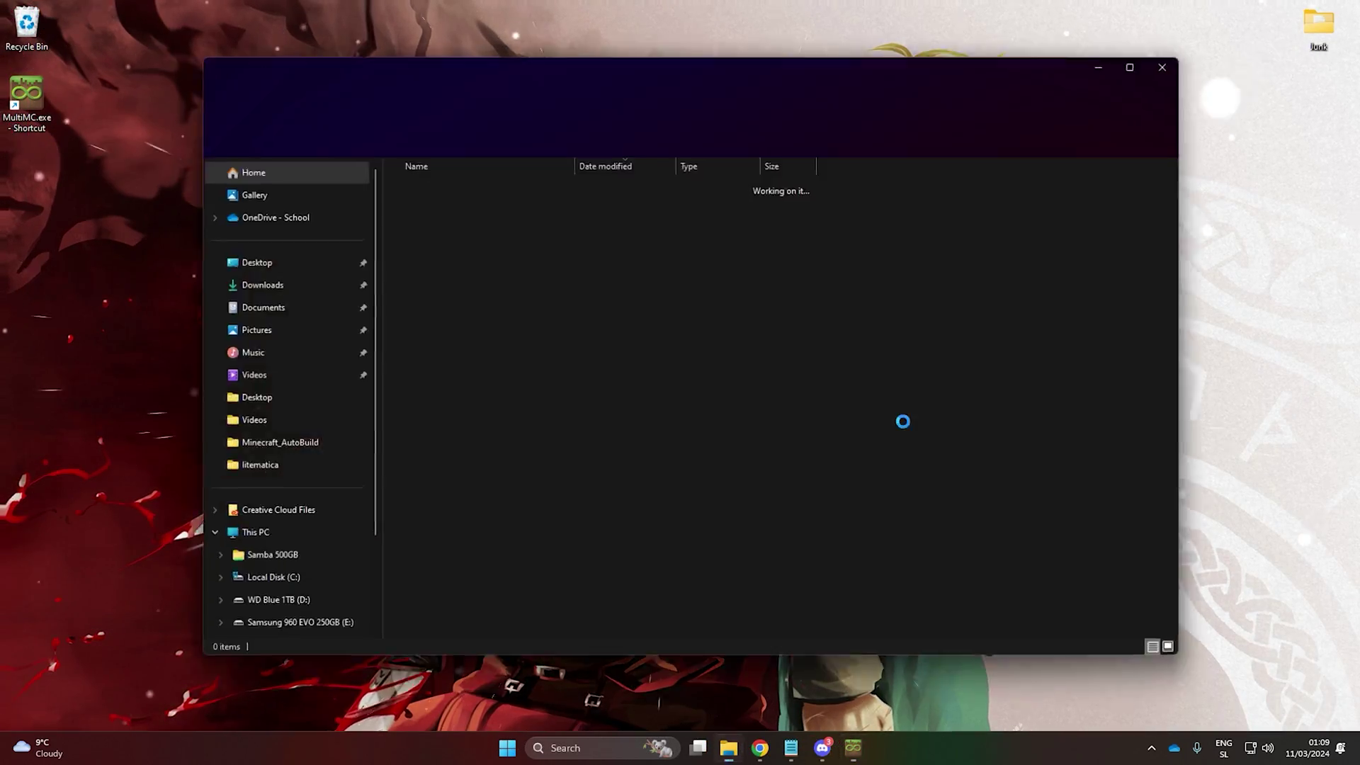
double_click(585, 300)
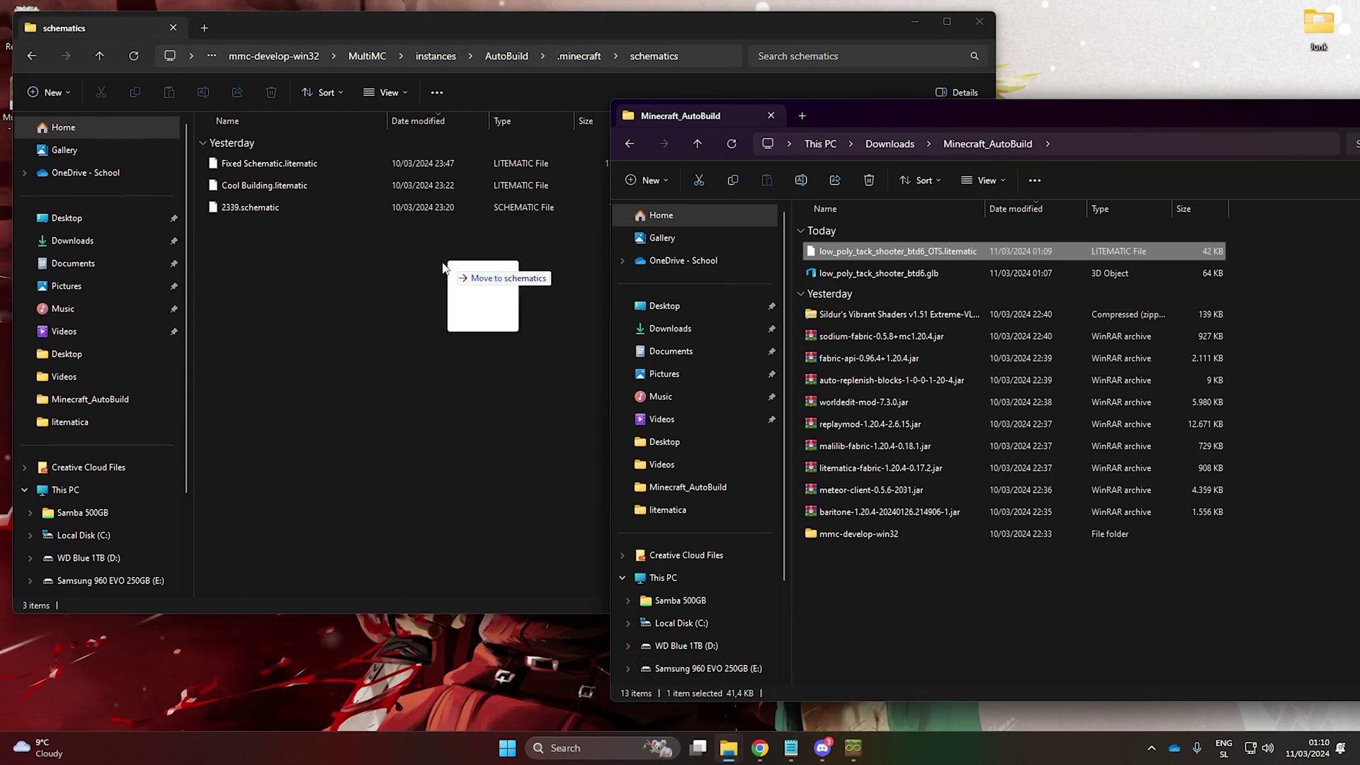
left_click_drag(442, 268, 555, 228)
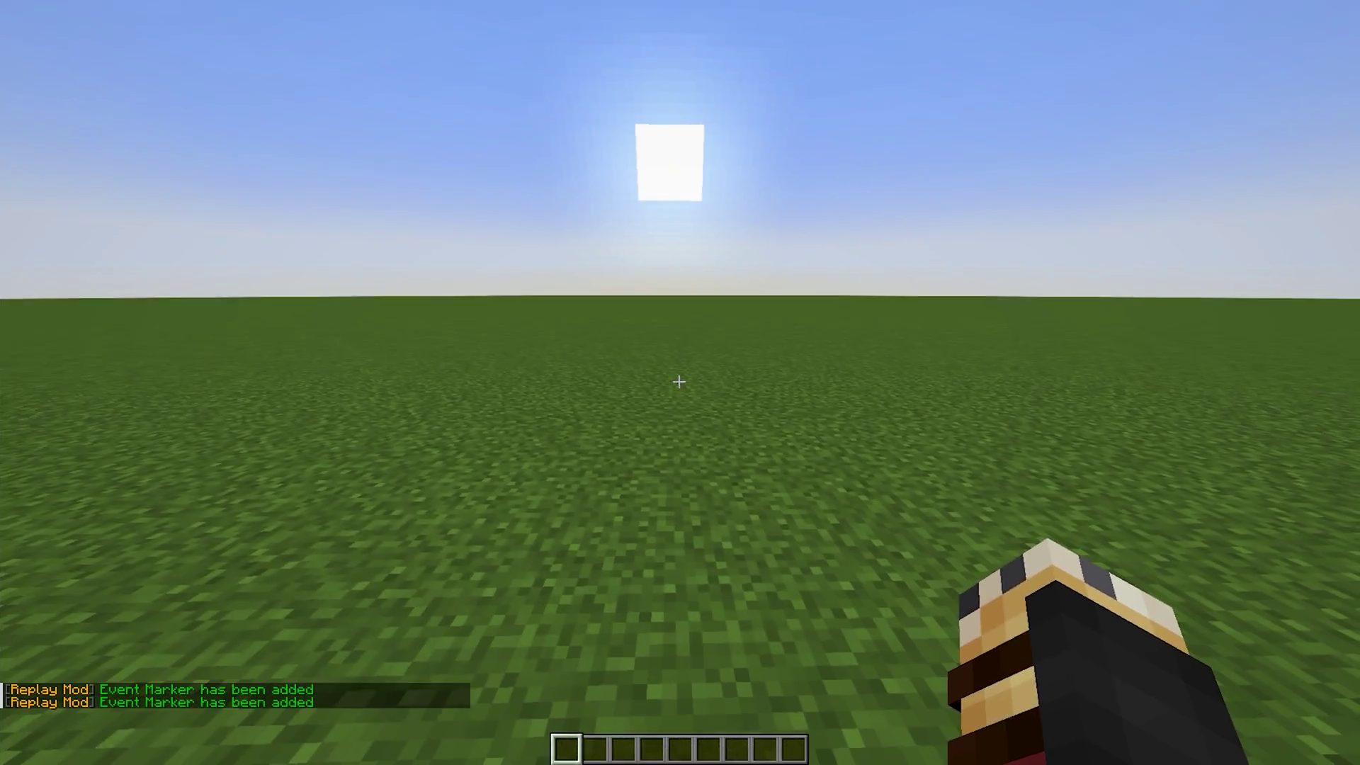
Back in Minecraft, load the low_poly_tack_shooter_btd6_OTS schematic in Litematica with a placement created.
key("m")
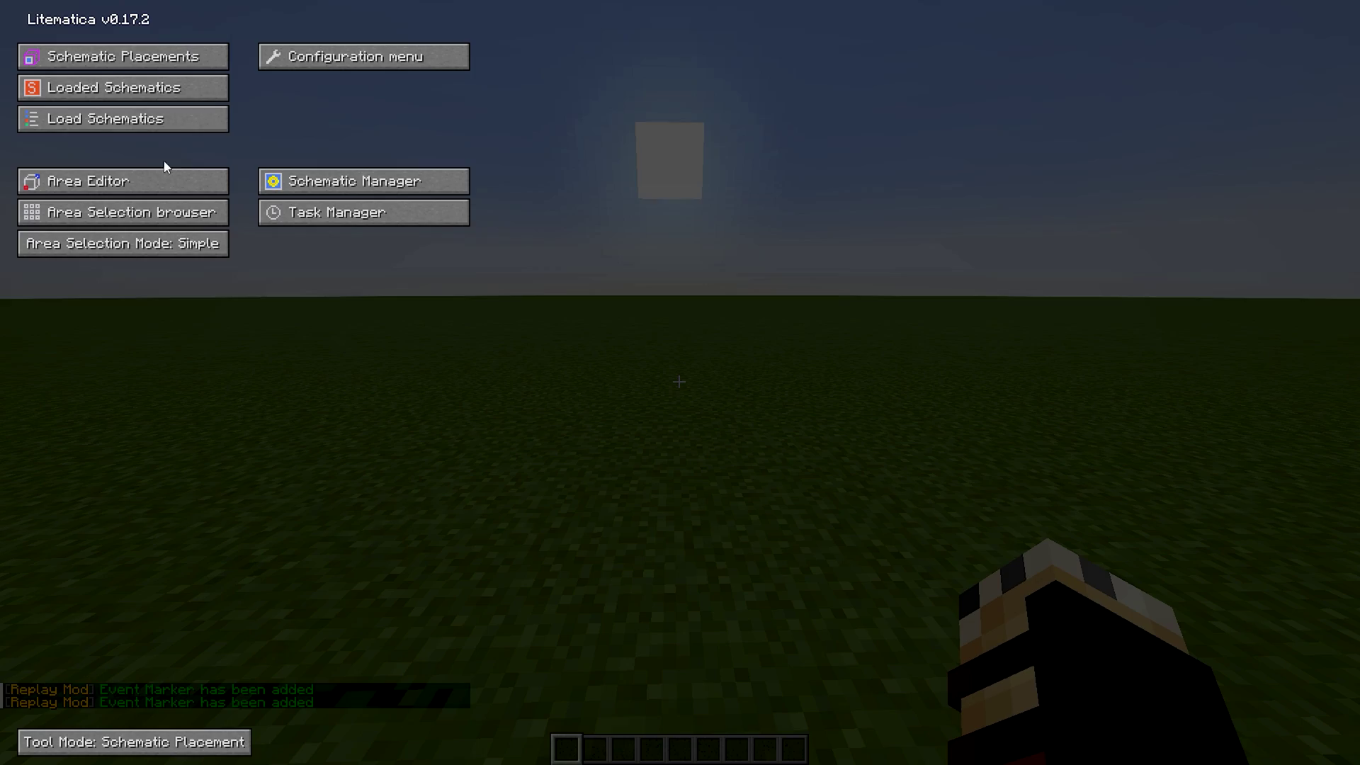
left_click(144, 126)
left_click(126, 136)
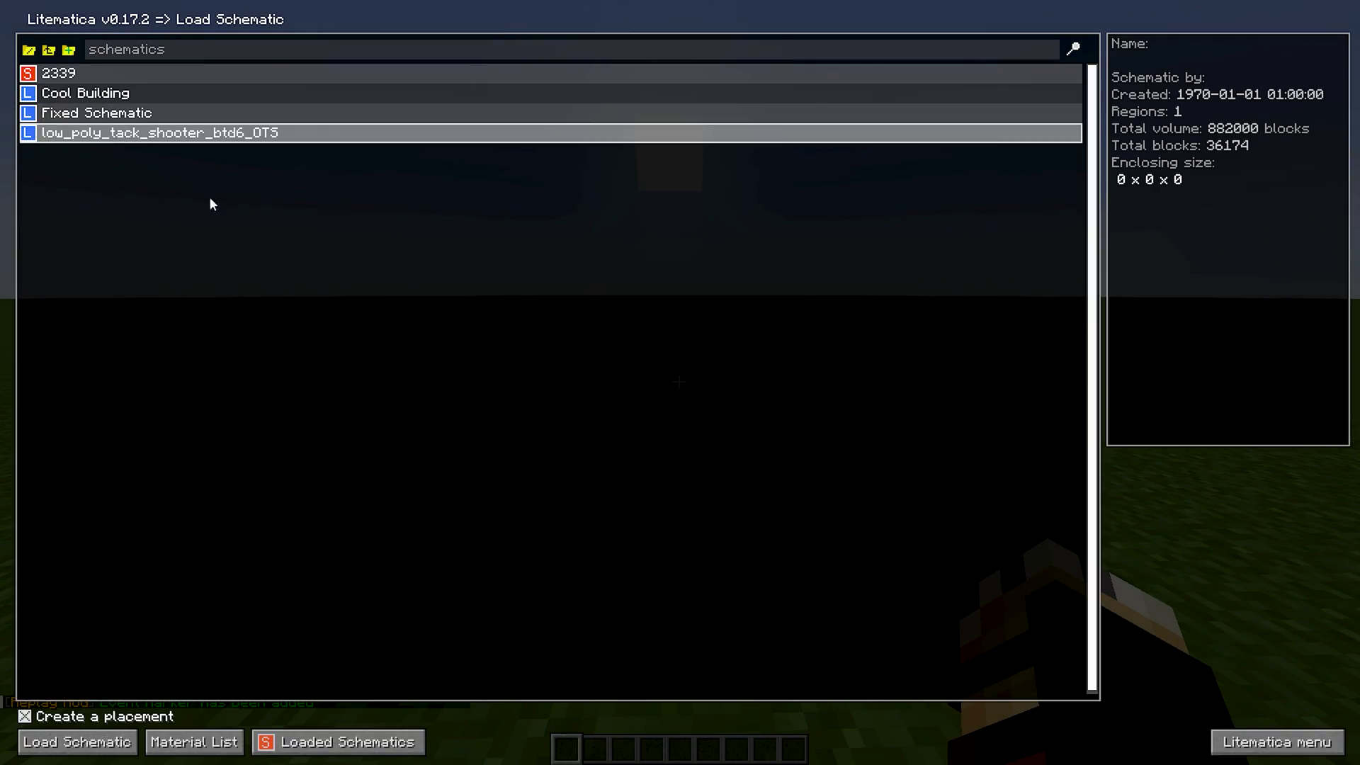
left_click(76, 742)
key("Escape")
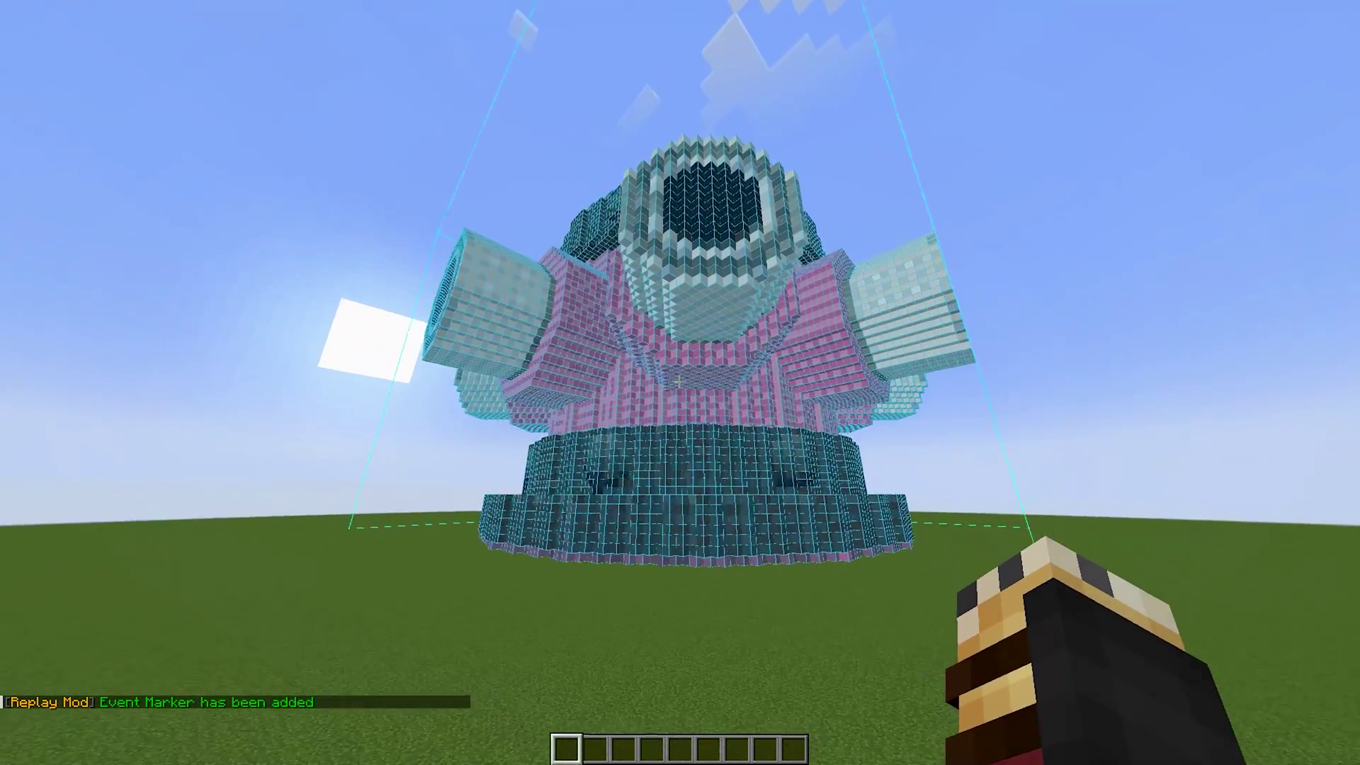
Fly back to view the whole tack shooter placement and paste the schematic into the world.
key("a")
key("space")
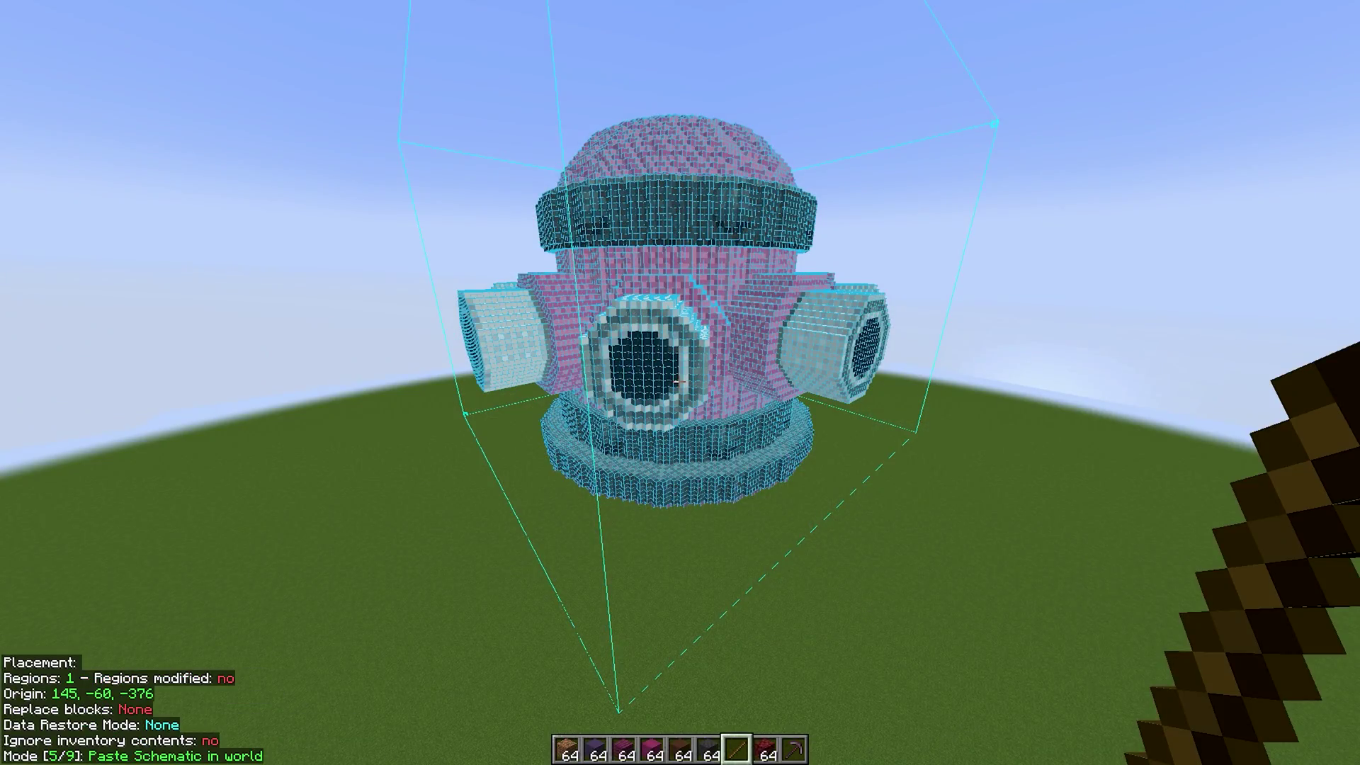
key("r")
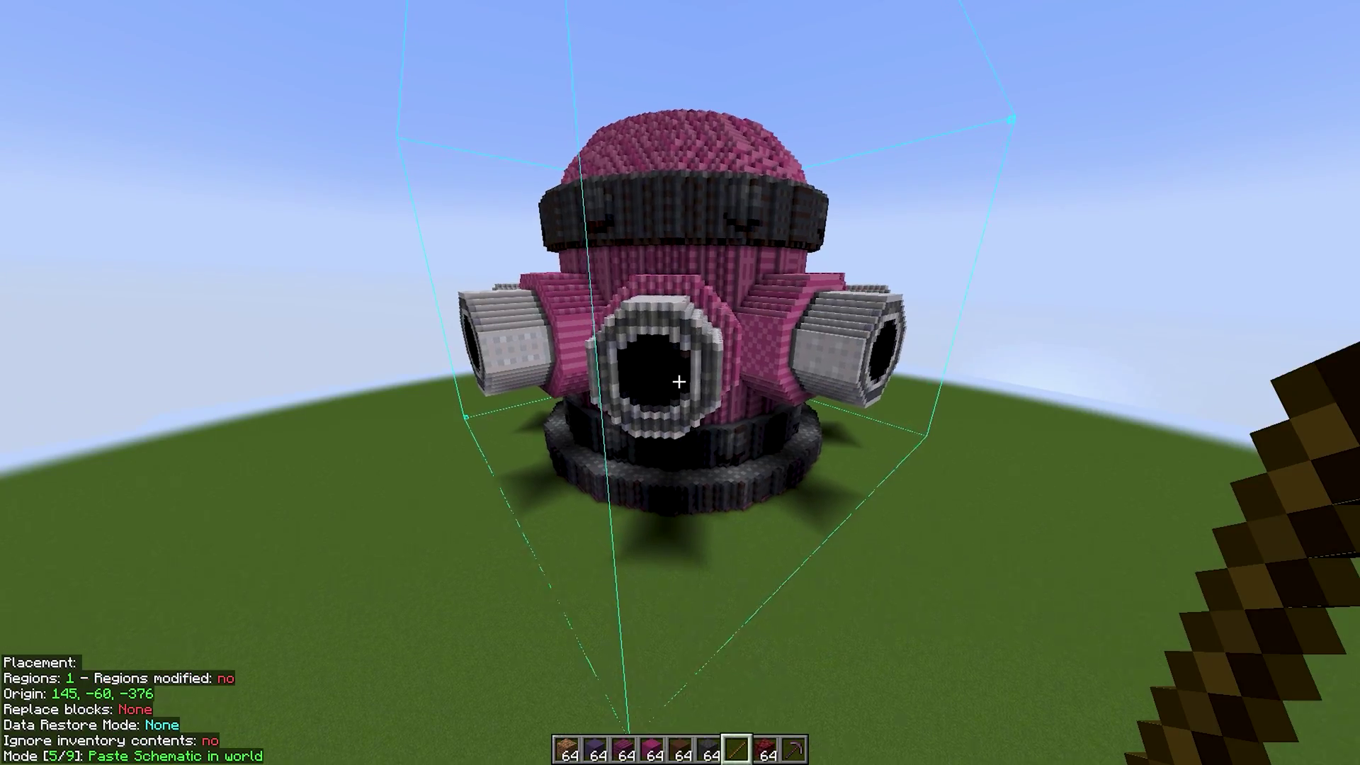
Find a wooden axe in the creative inventory and use it to set the first WorldEdit position on the ground beside the build.
type("eaxe")
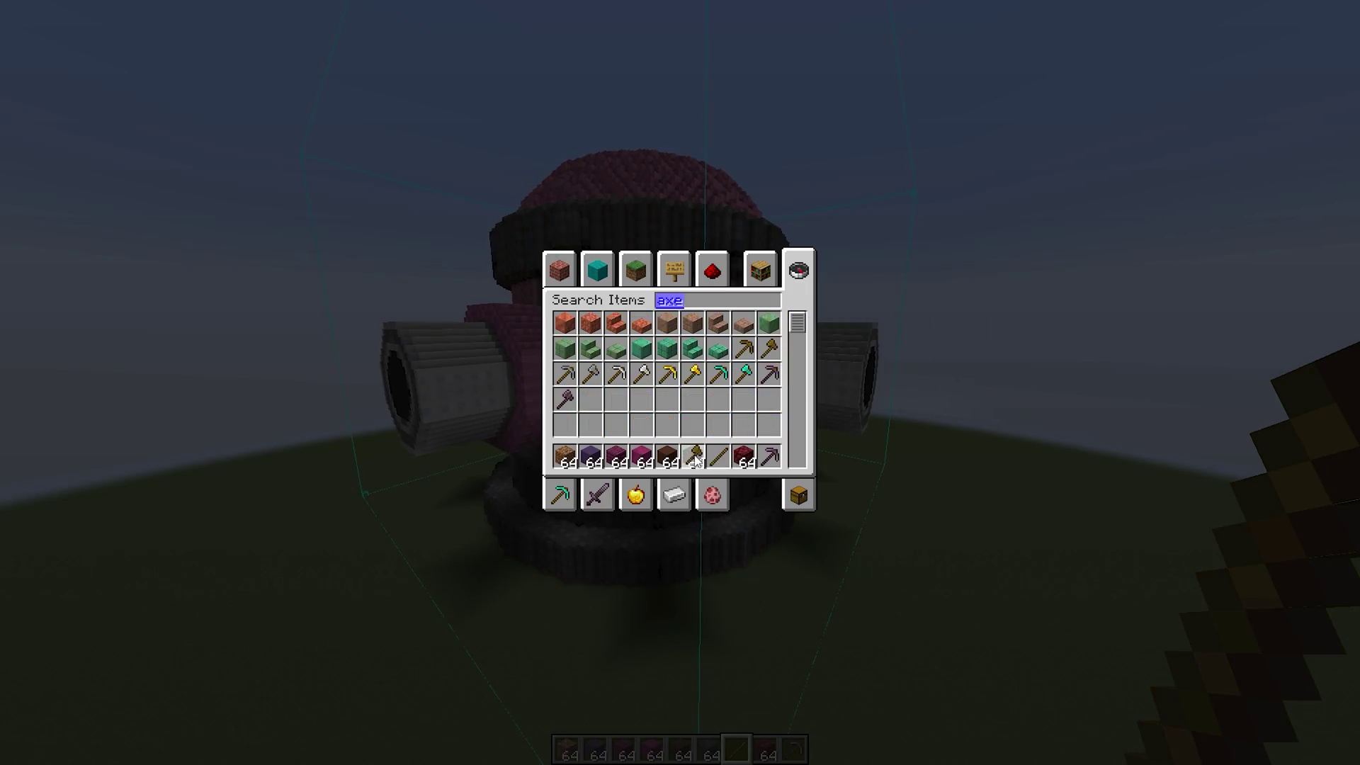
left_click(697, 460)
key("Escape")
scroll(679, 381, "up", 2)
scroll(678, 382, "down", 1)
key("shift")
left_click(678, 382)
Fly up to the opposite upper corner, place a glass block at the player's position and set it as the second WorldEdit position.
key("w")
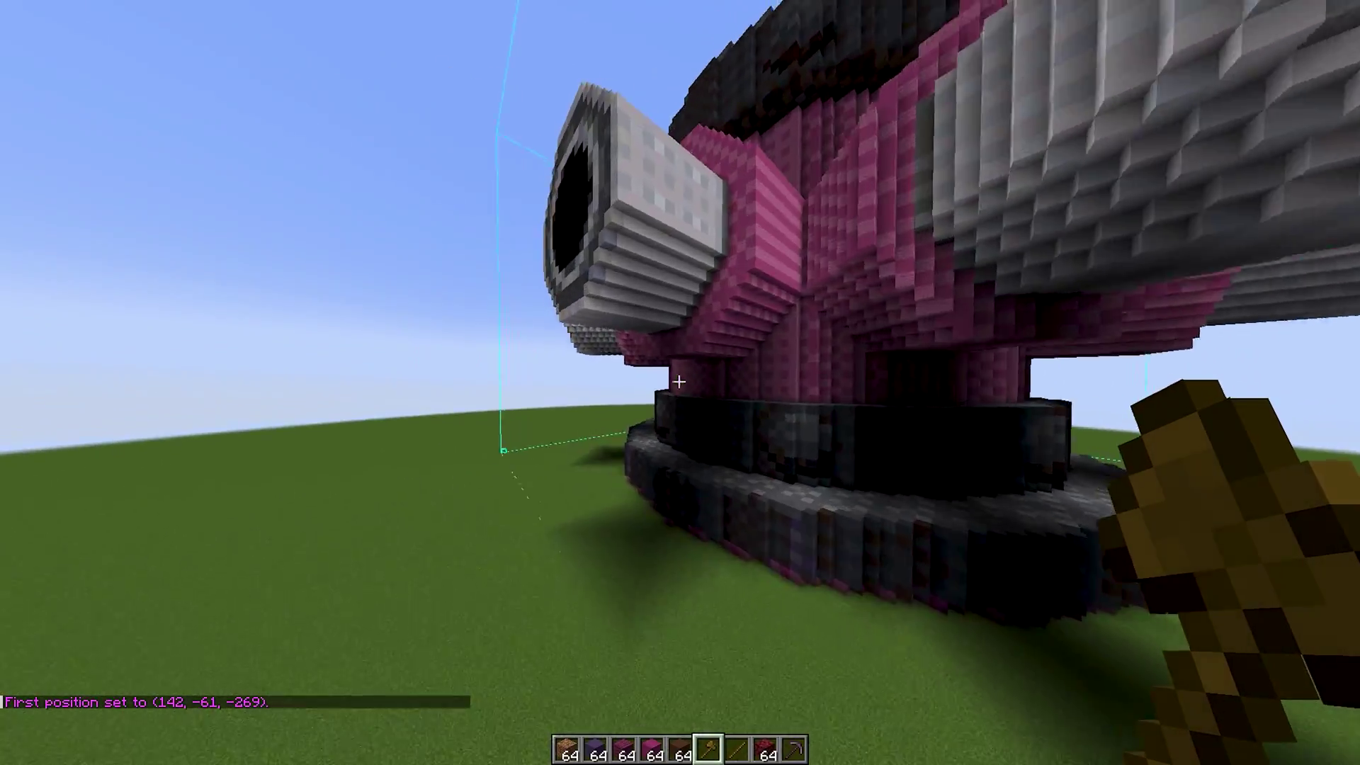
key("space")
key("s")
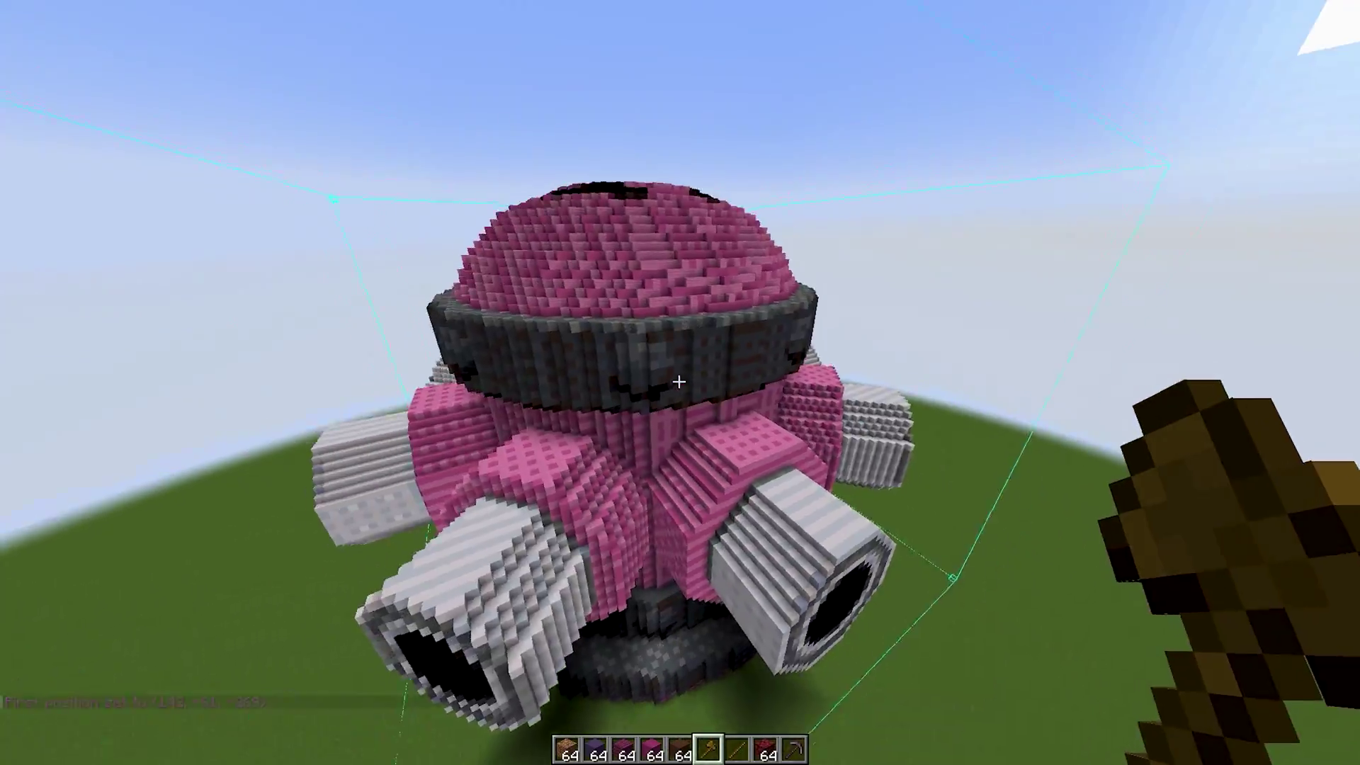
type("//")
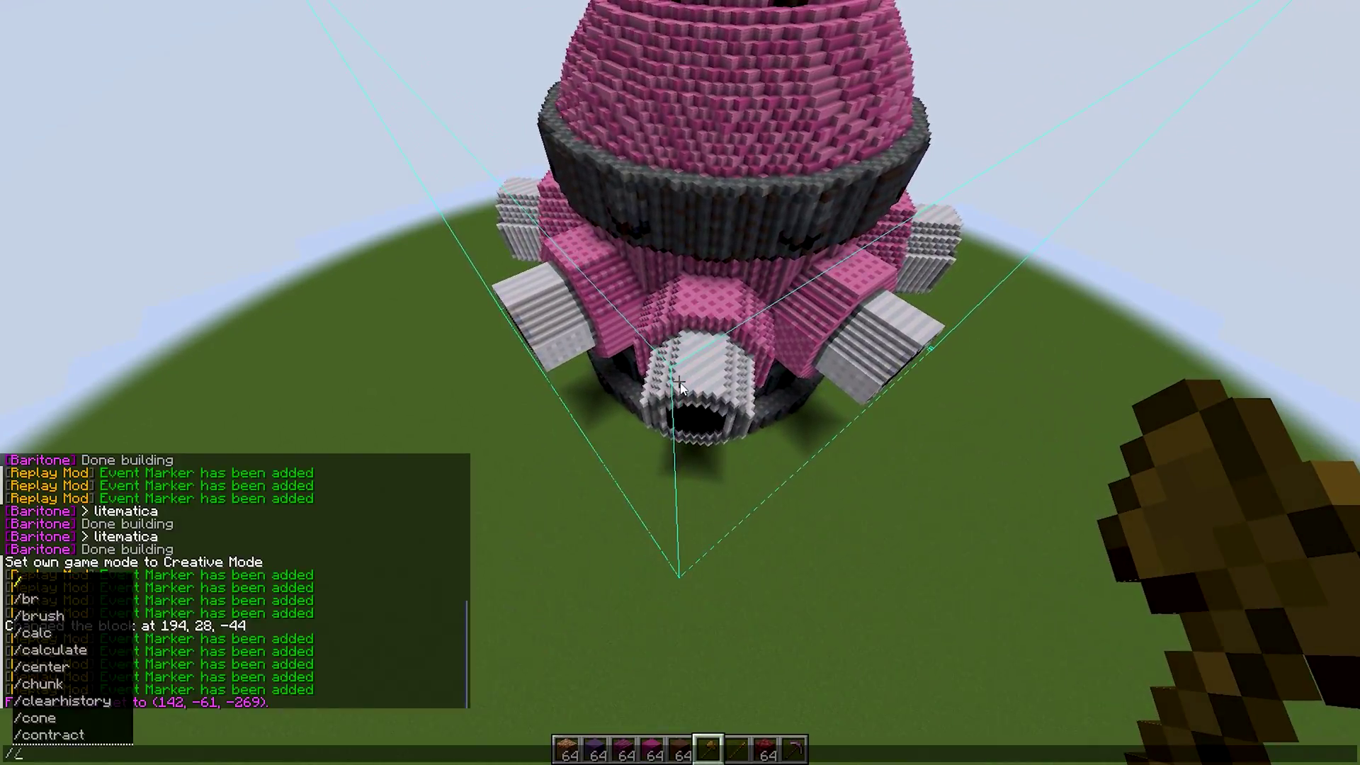
type("setblock ~ ~ ~ glass")
key("Return")
key("s")
right_click(679, 381)
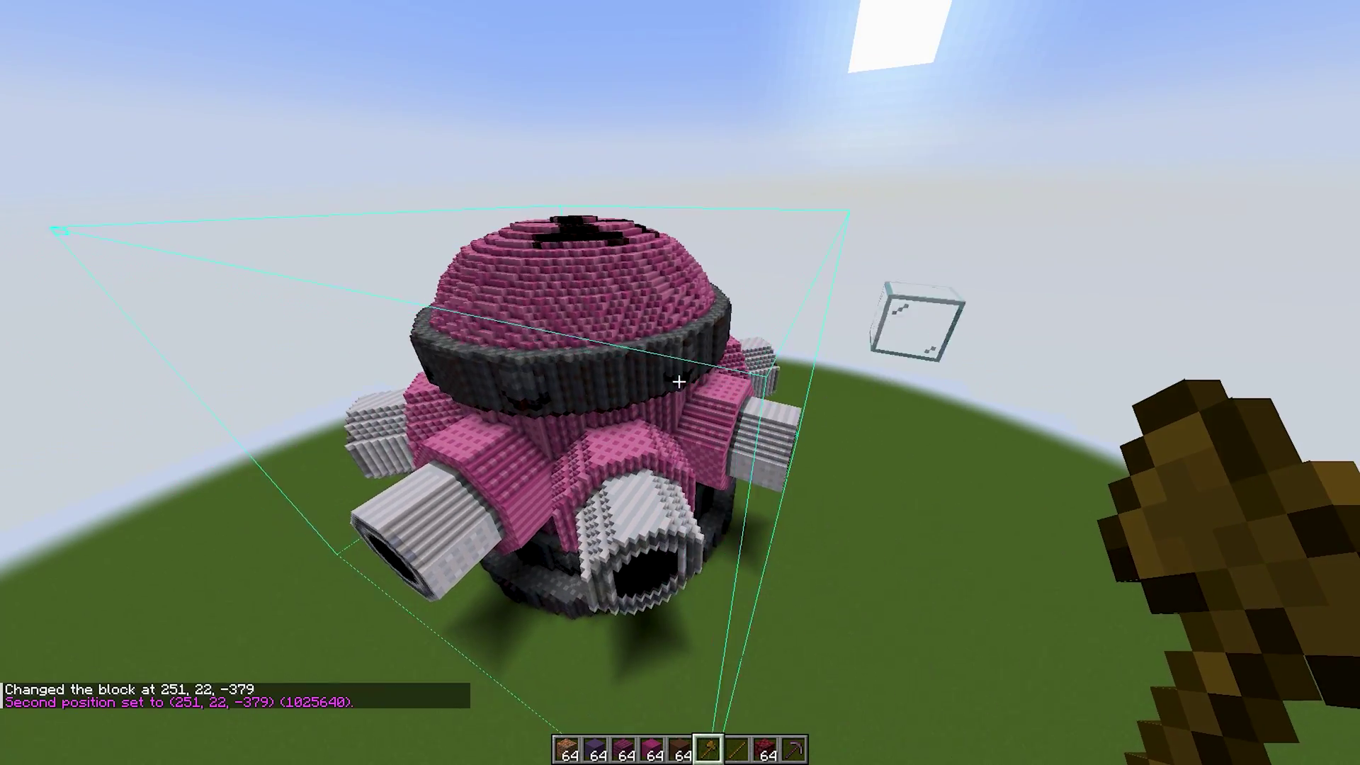
Examine the material list of the low_poly_tack_shooter_btd6_OTS schematic for rarely used block types.
key("m")
left_click(110, 119)
left_click(117, 132)
left_click(194, 742)
left_click_drag(1338, 276, 1334, 588)
key("Escape")
Replace the nether_bricks and one further stray block type in the WorldEdit selection with pink_wool.
type("t")
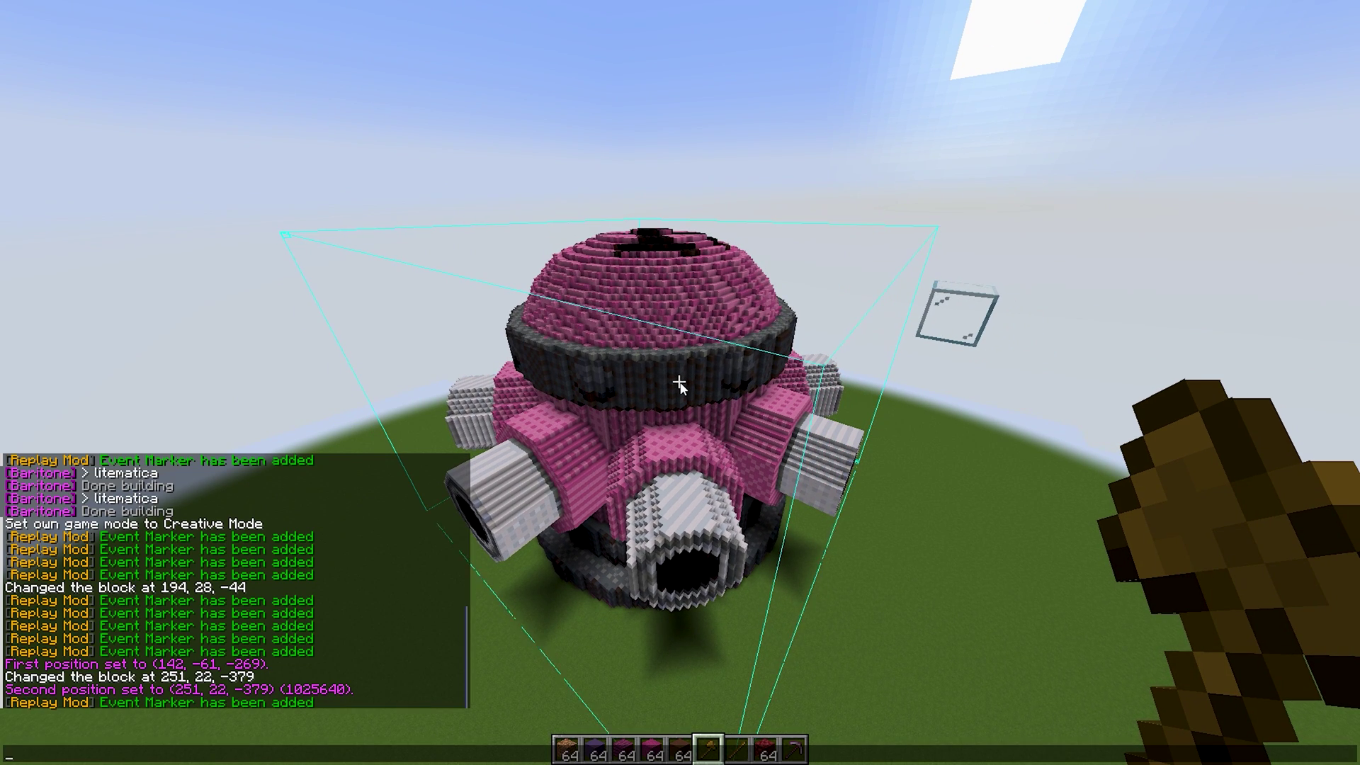
type("//replace nether_bricks pin")
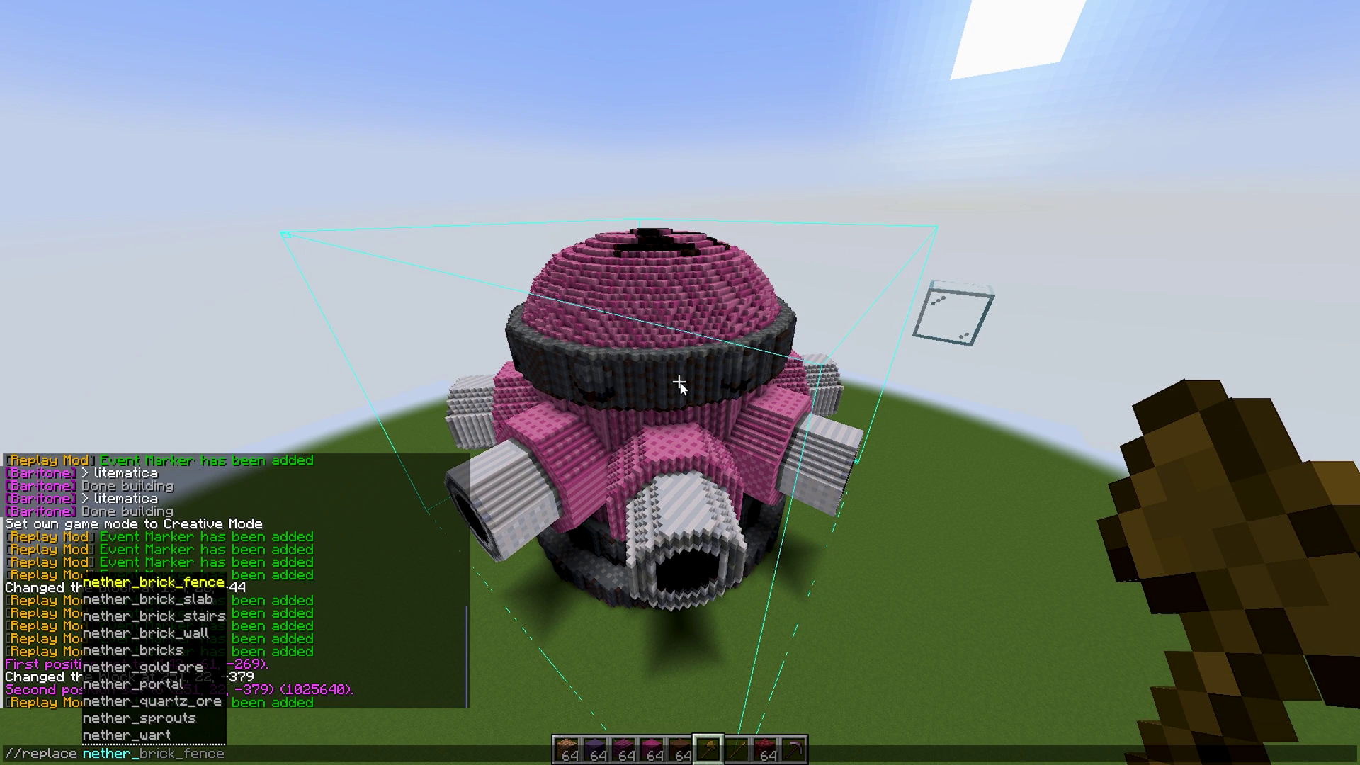
type("k_wool")
key("Return")
key("t")
key("Up")
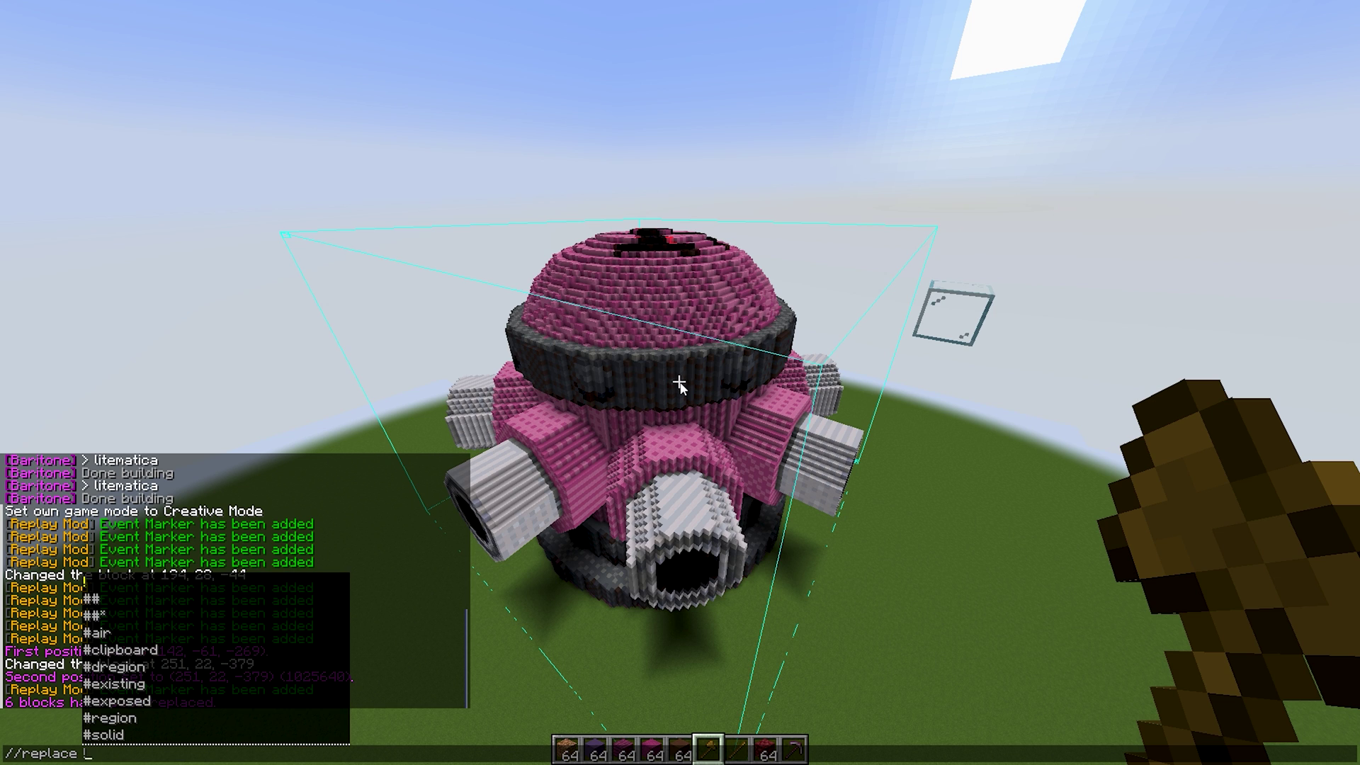
type("pink_wool")
key("Return")
Replace the smooth_stone and bone_block blocks in the WorldEdit selection with pink_wool.
key("t")
key("Up")
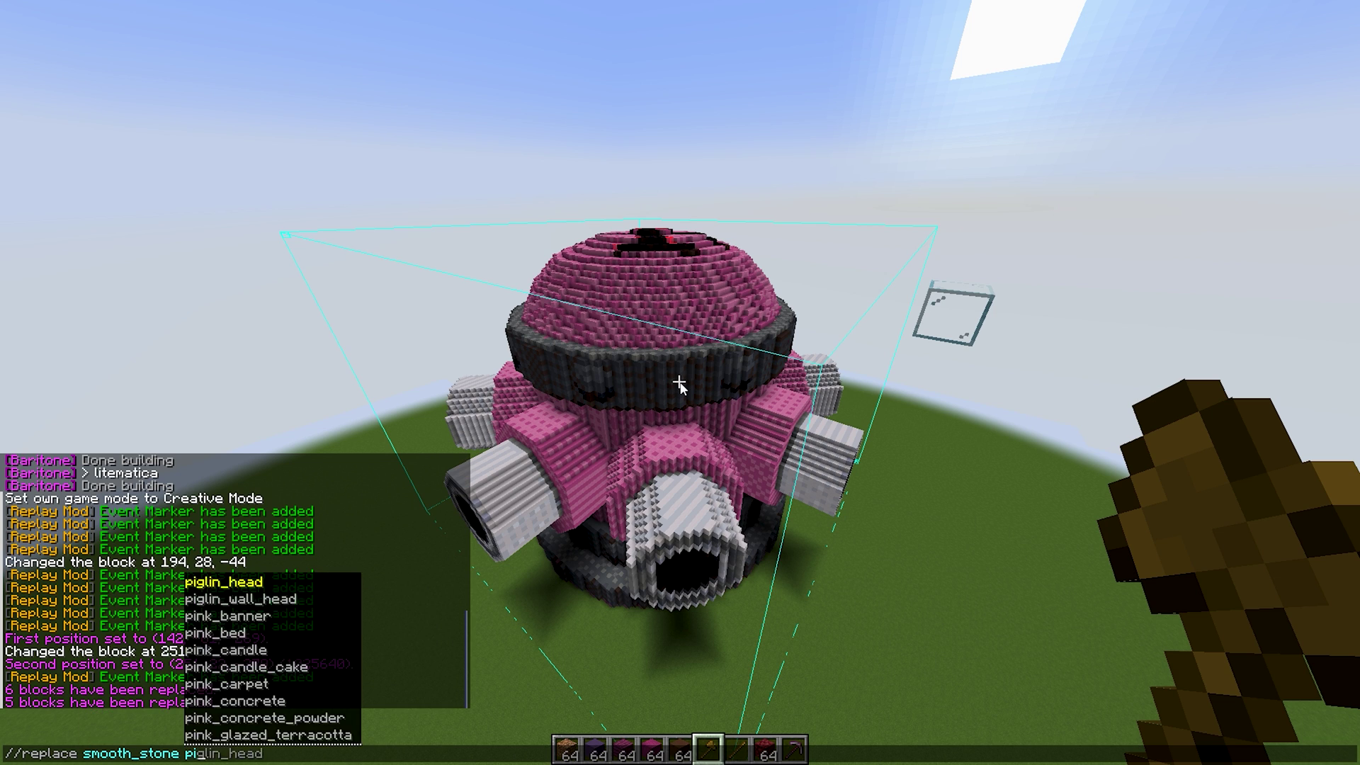
type("k_wool")
key("Return")
key("t")
key("Up")
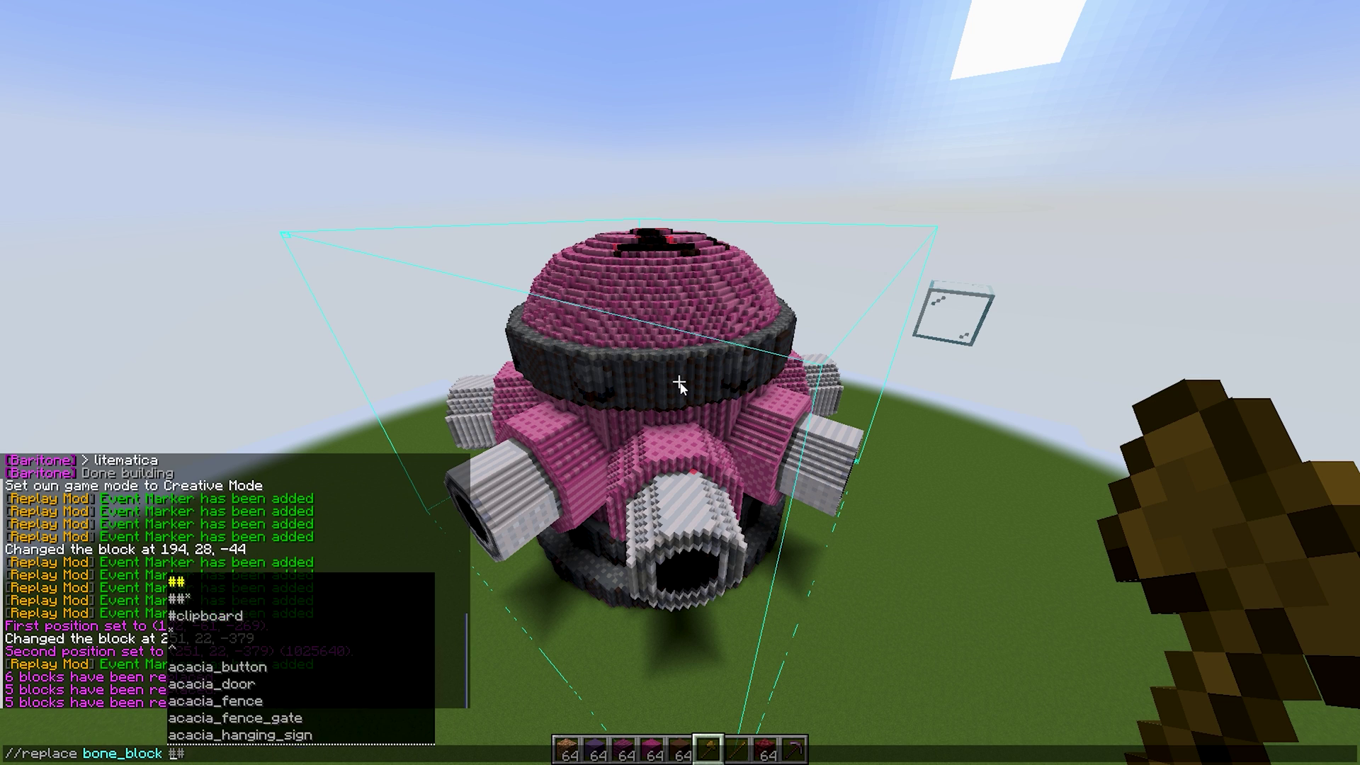
type("pink_wool")
key("Return")
Replace the crimson_stem blocks in the WorldEdit selection with pink_wool.
key("t")
key("Up")
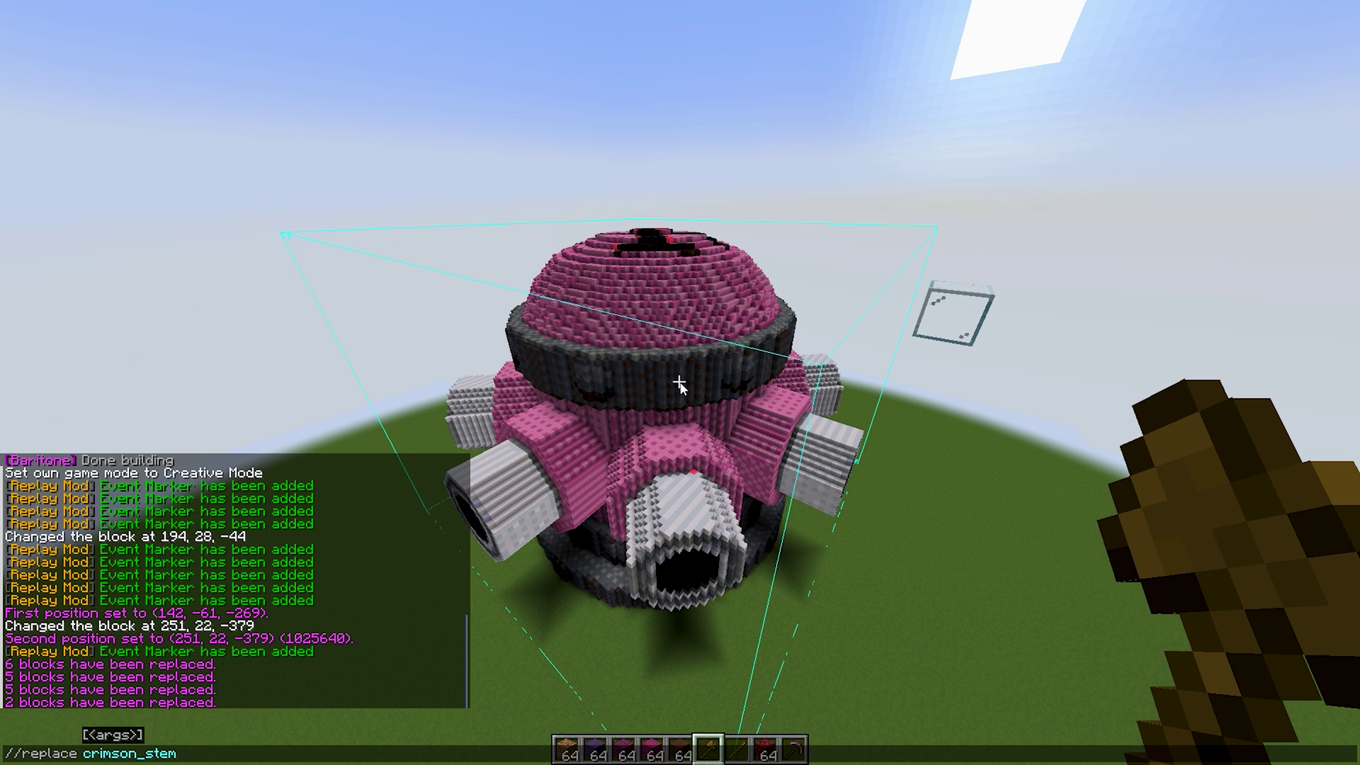
key("BackSpace")
type("_wool")
key("Return")
Replace the selection's stripped_mangrove_log blocks with pink_wool, and replace its smithing_table blocks as well.
key("t")
key("Up")
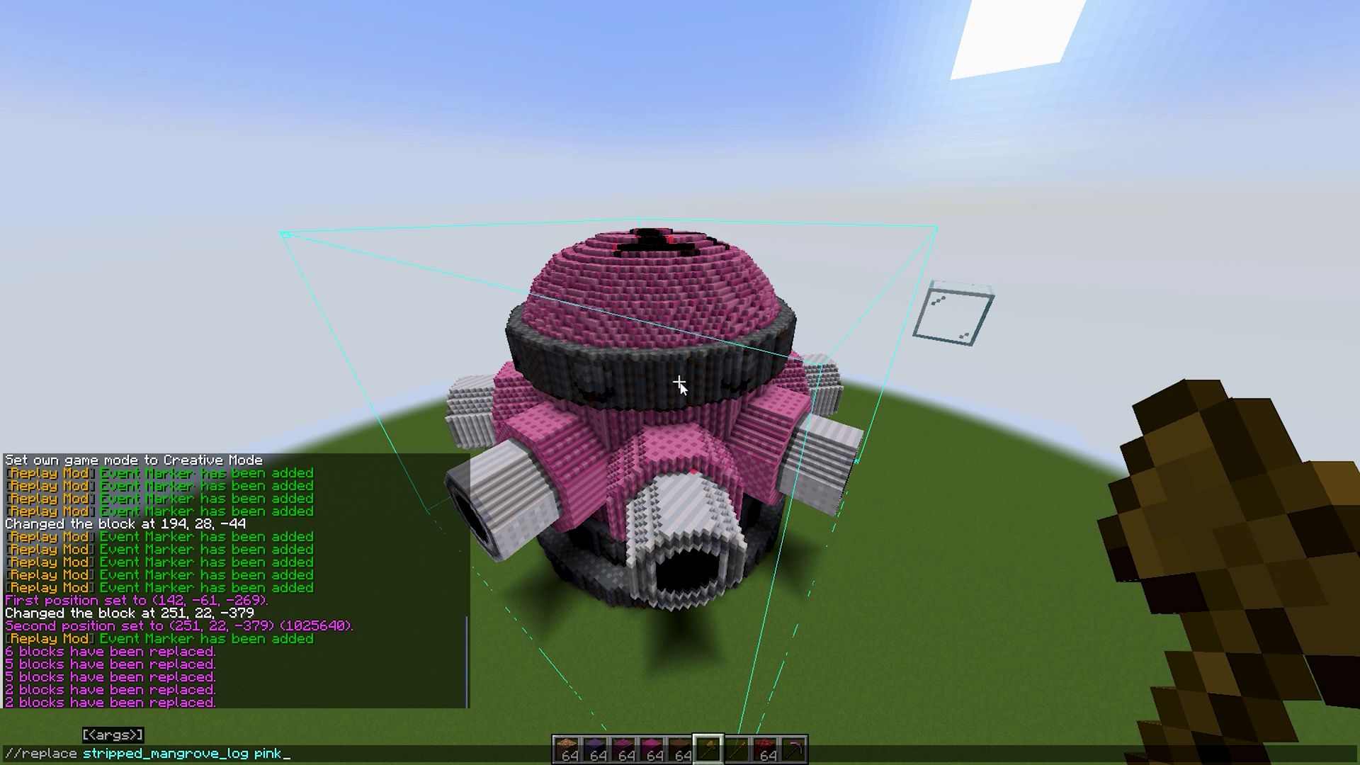
key("BackSpace")
key("BackSpace")
key("BackSpace")
key("BackSpace")
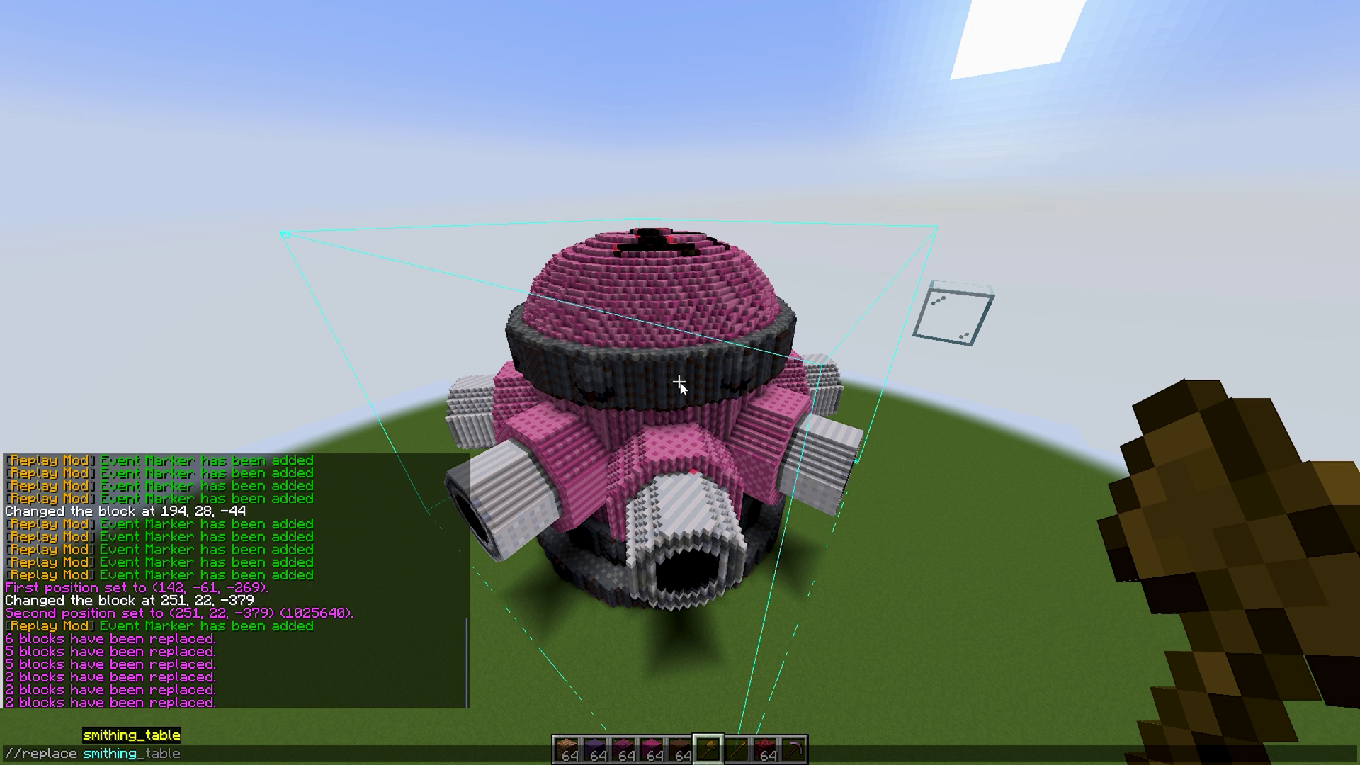
key("Return")
Unload the original low_poly_tack_shooter_btd6_OTS schematic from Litematica's loaded schematics.
key("m")
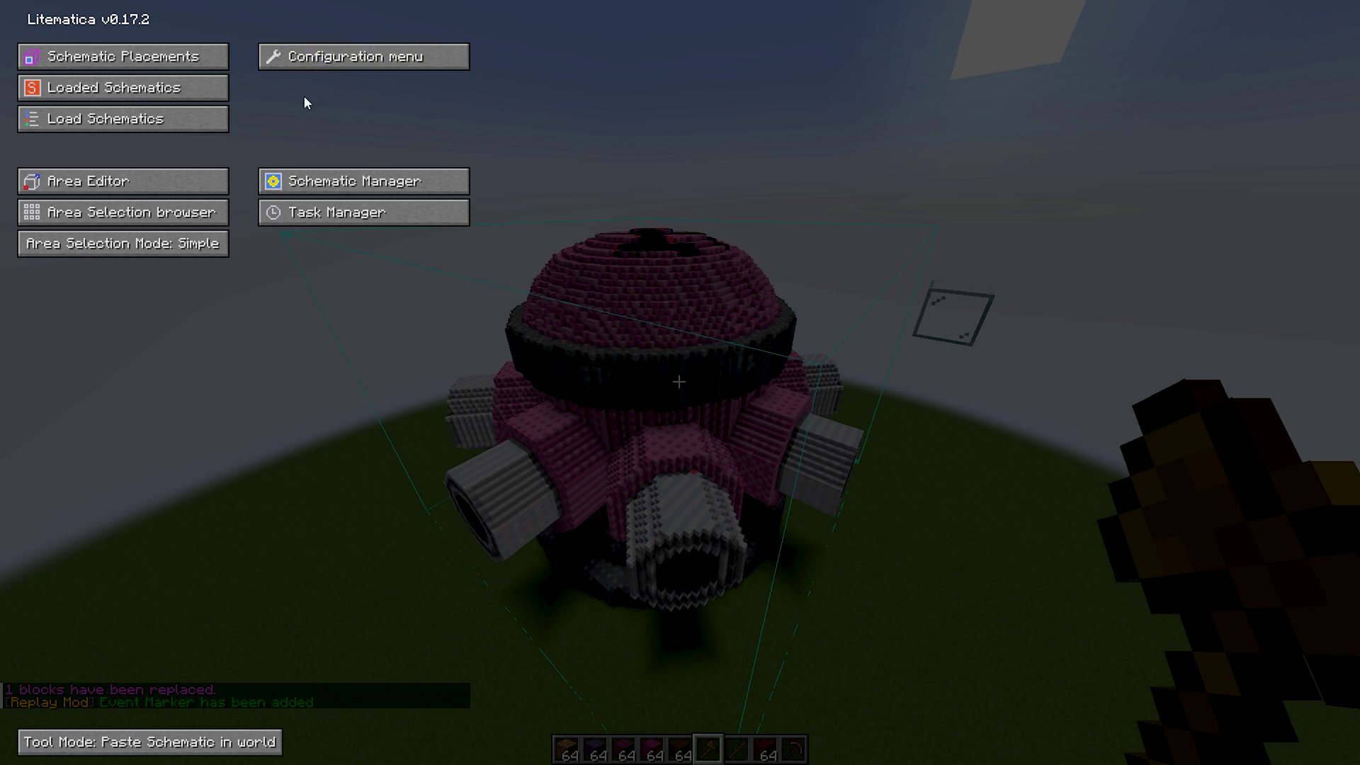
left_click(149, 115)
left_click(339, 741)
left_click(1314, 91)
key("Escape")
Set both corners of Litematica's TackShooterFixed area selection around the tack shooter model with the selection stick.
scroll(679, 382, "down", 1)
key("w")
scroll(679, 382, "up", 4)
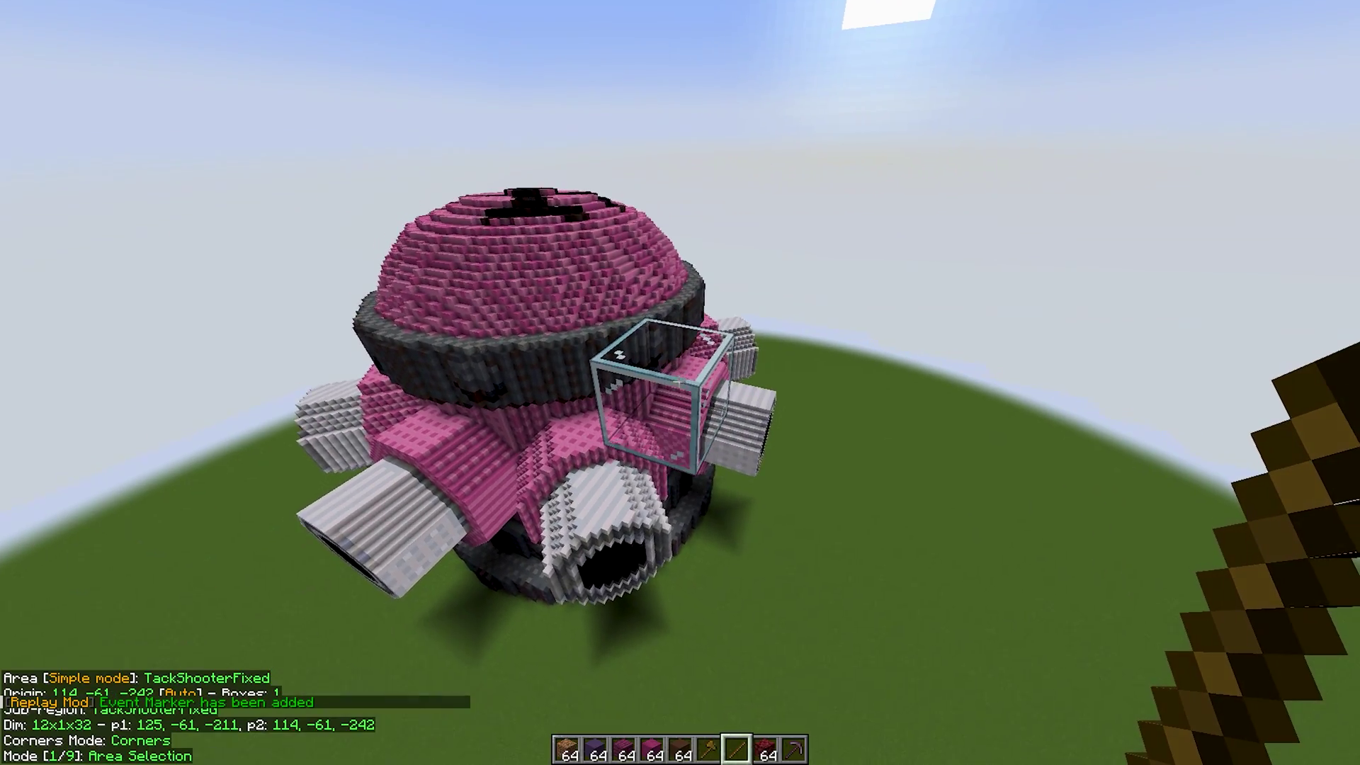
key("w")
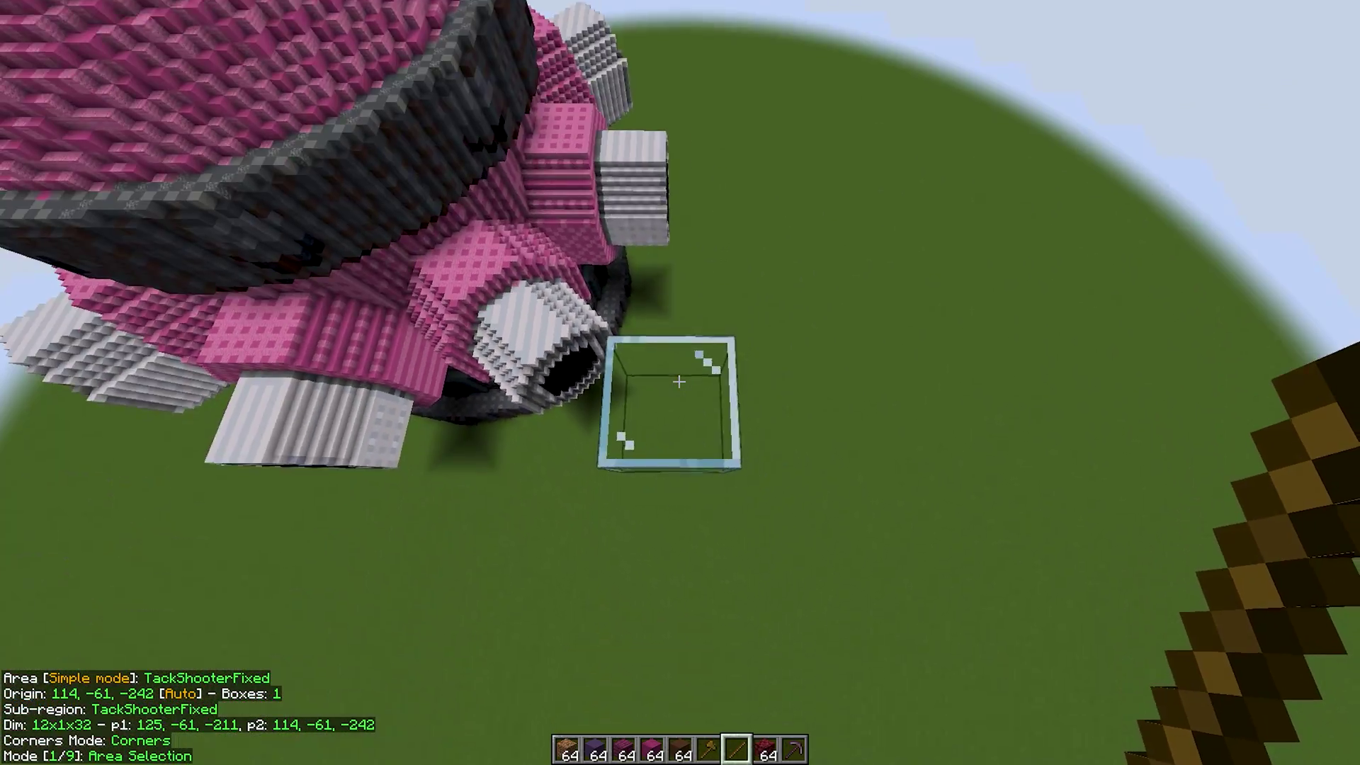
left_click(679, 382)
key("w")
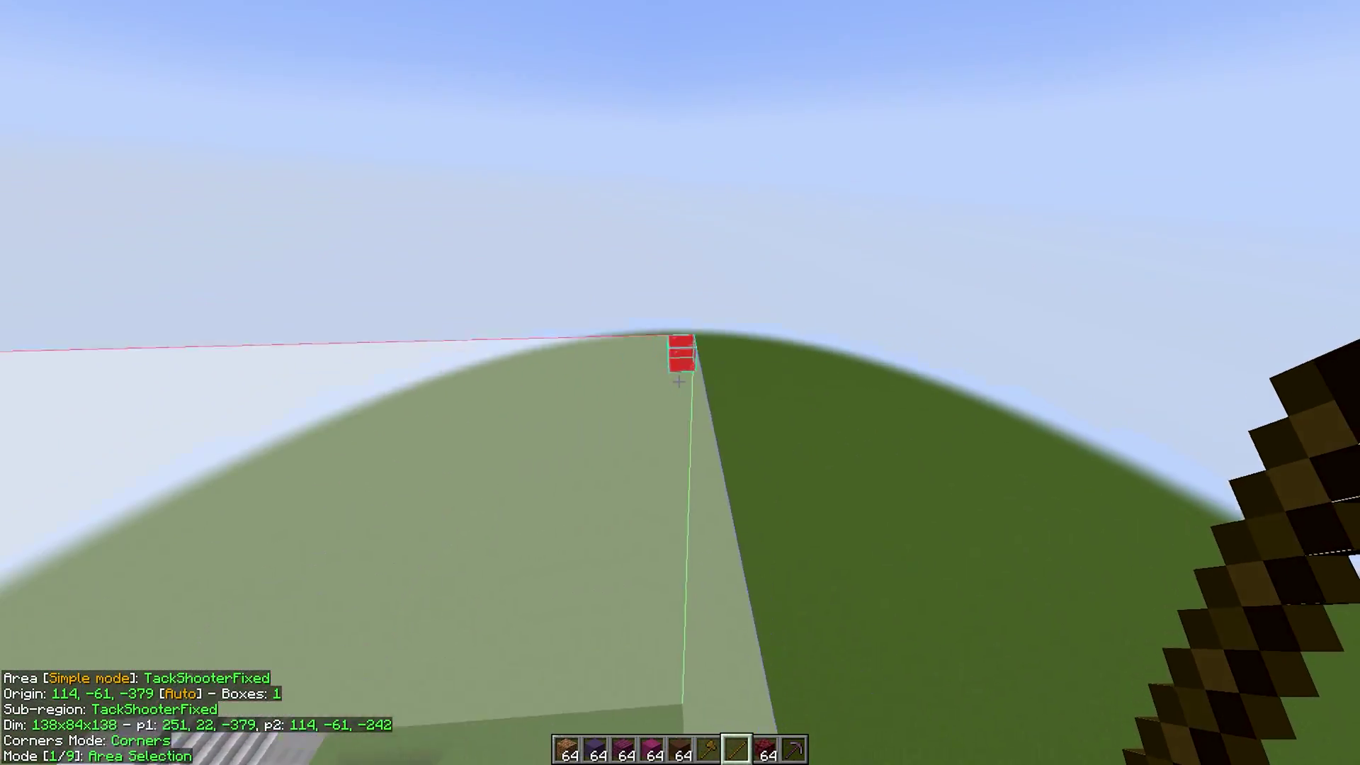
right_click(678, 382)
Move corner 1 of the TackShooterFixed area to the player's position, at X 251, Y 28, Z -379.
key("s")
key("m")
left_click(143, 181)
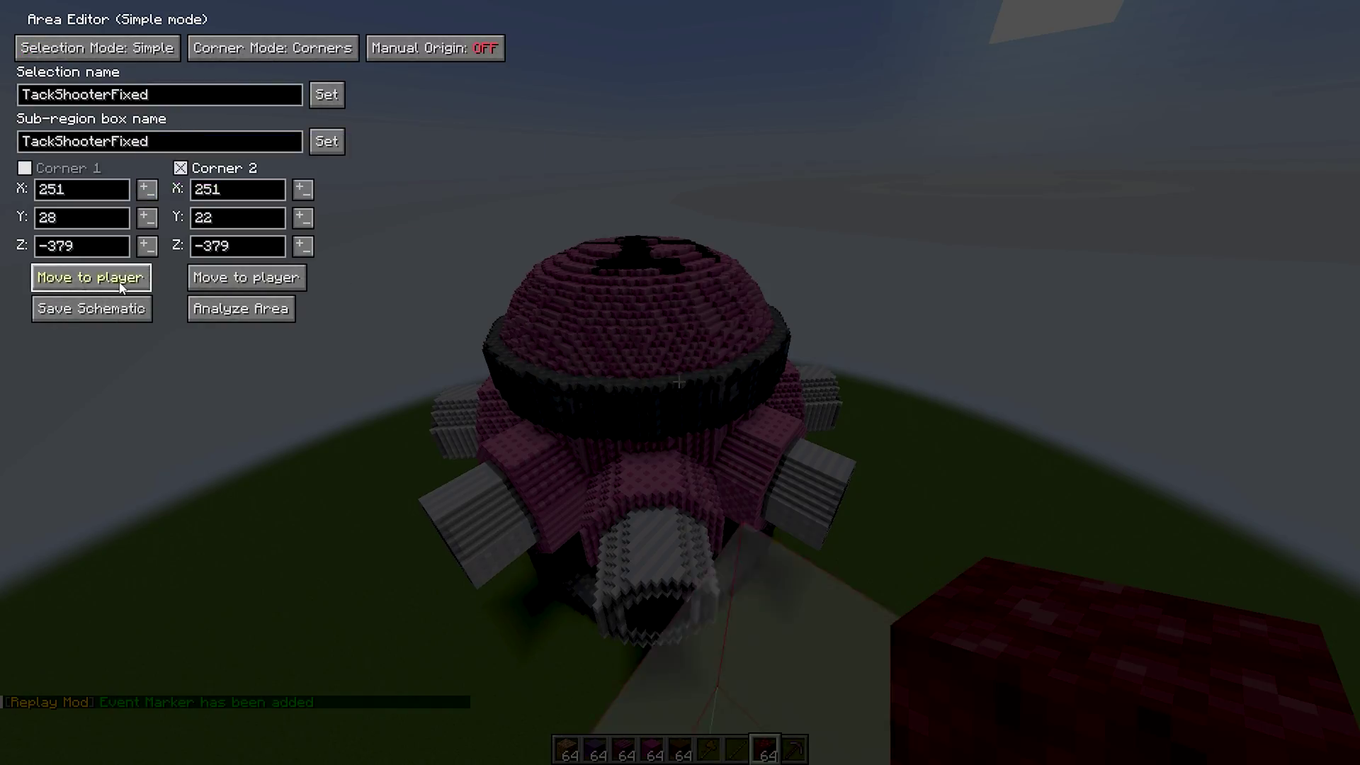
key("Escape")
Fly down to the ground on the model's opposite side and move corner 2 of the area to the player's position.
key("w")
key("w")
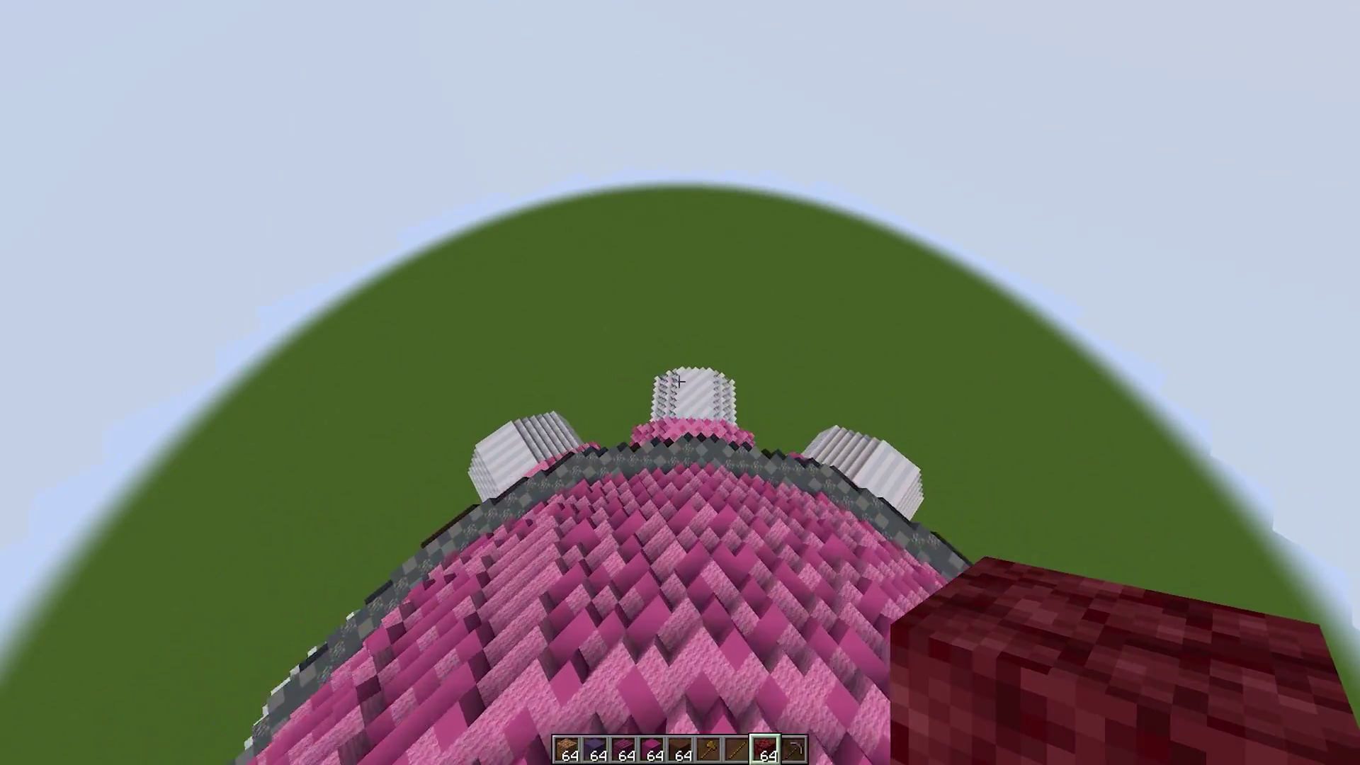
key("shift")
key("s")
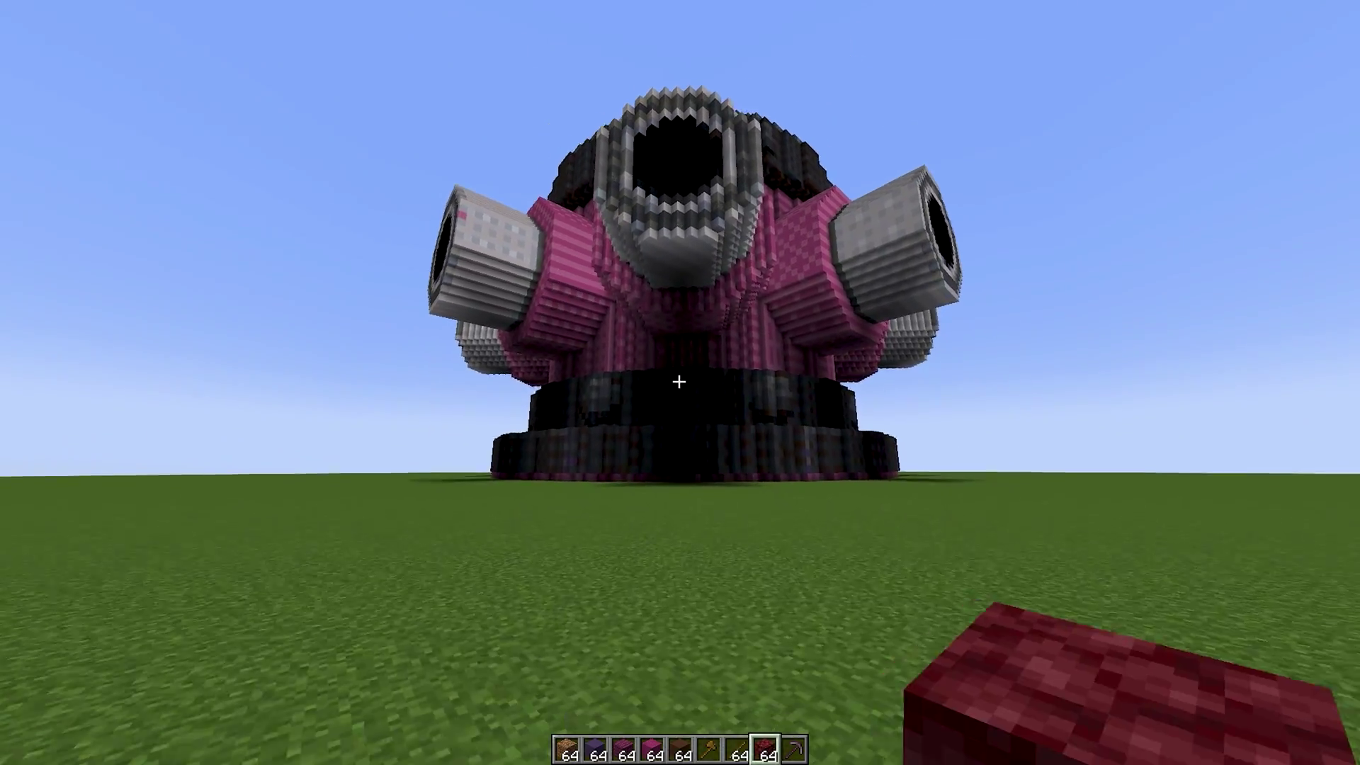
key("m")
left_click(121, 264)
left_click(269, 285)
key("Escape")
Save the selected area as a Litematica schematic named TackShooterFixed.
key("s")
key("m")
left_click(179, 187)
left_click(119, 306)
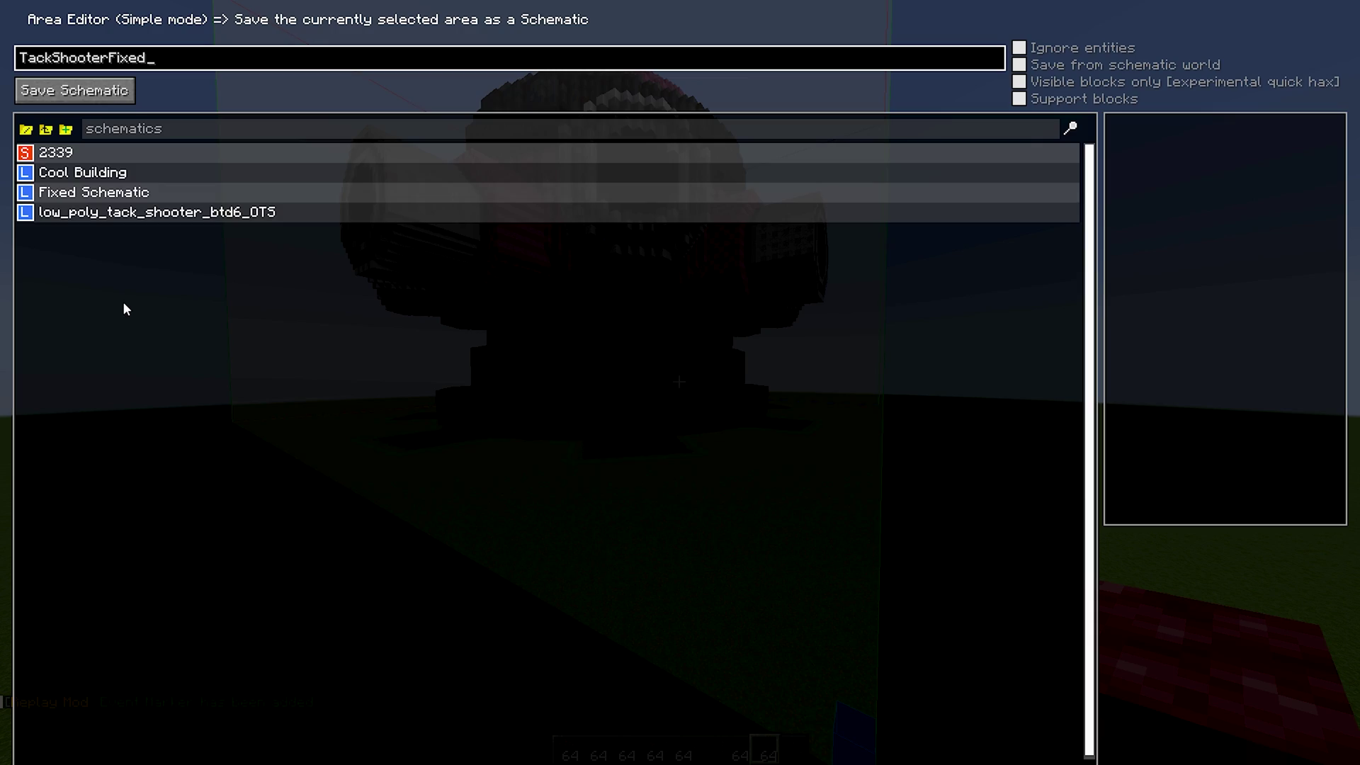
left_click(119, 92)
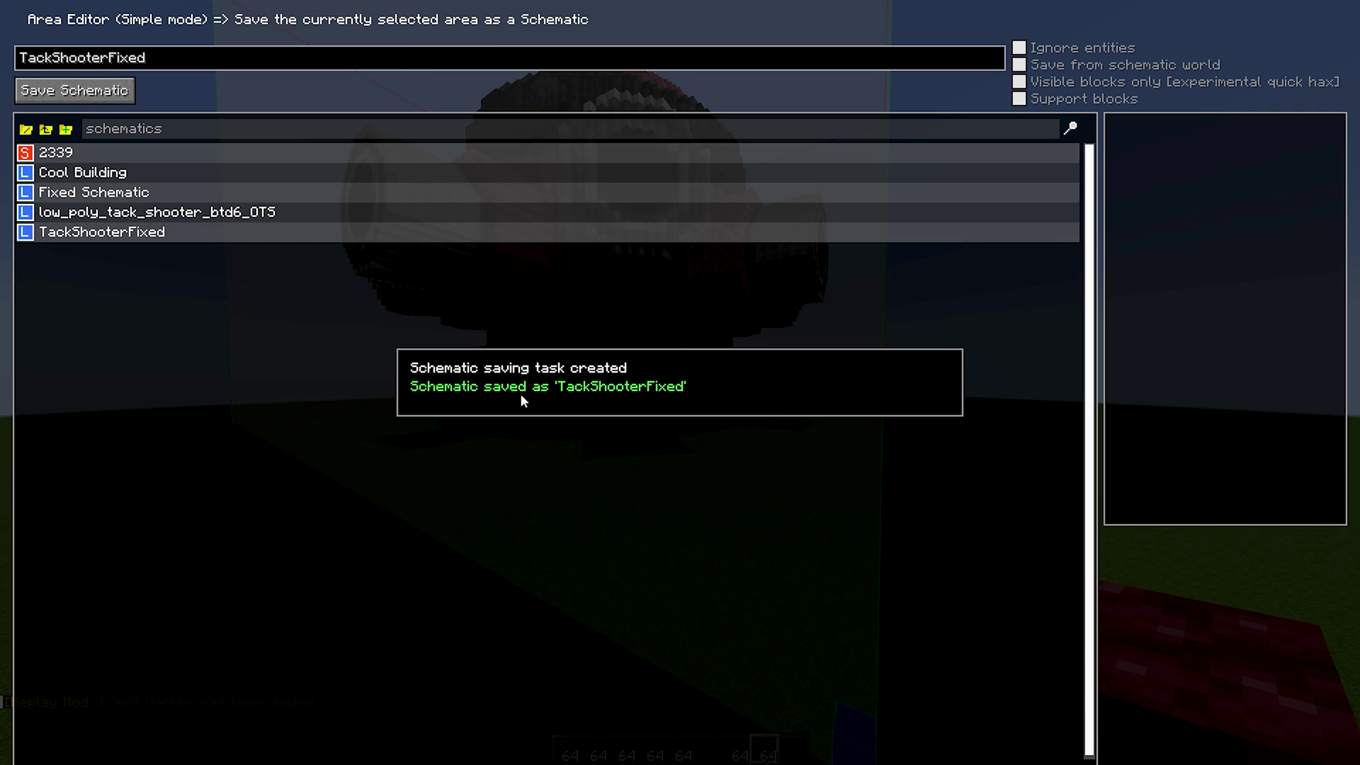
Set the keepInventory gamerule to true and the doDaylightCycle gamerule to false.
key("Escape")
key("slash")
type("gamerule keepInventory")
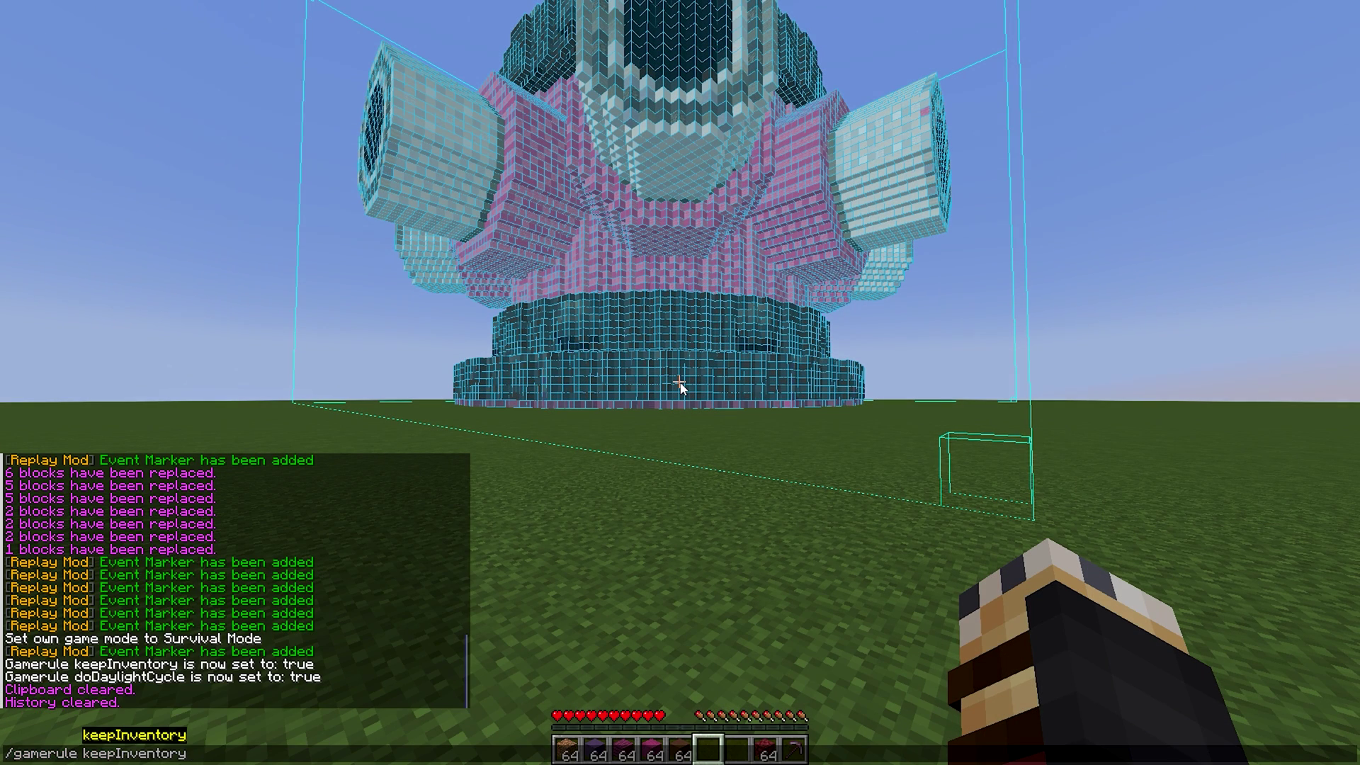
type(" true")
key("Return")
type("/gamerule doday")
type(" false")
key("Return")
Set the doWeatherCycle gamerule to false and the world time to day.
key("slash")
key("BackSpace")
type("/gamerule d")
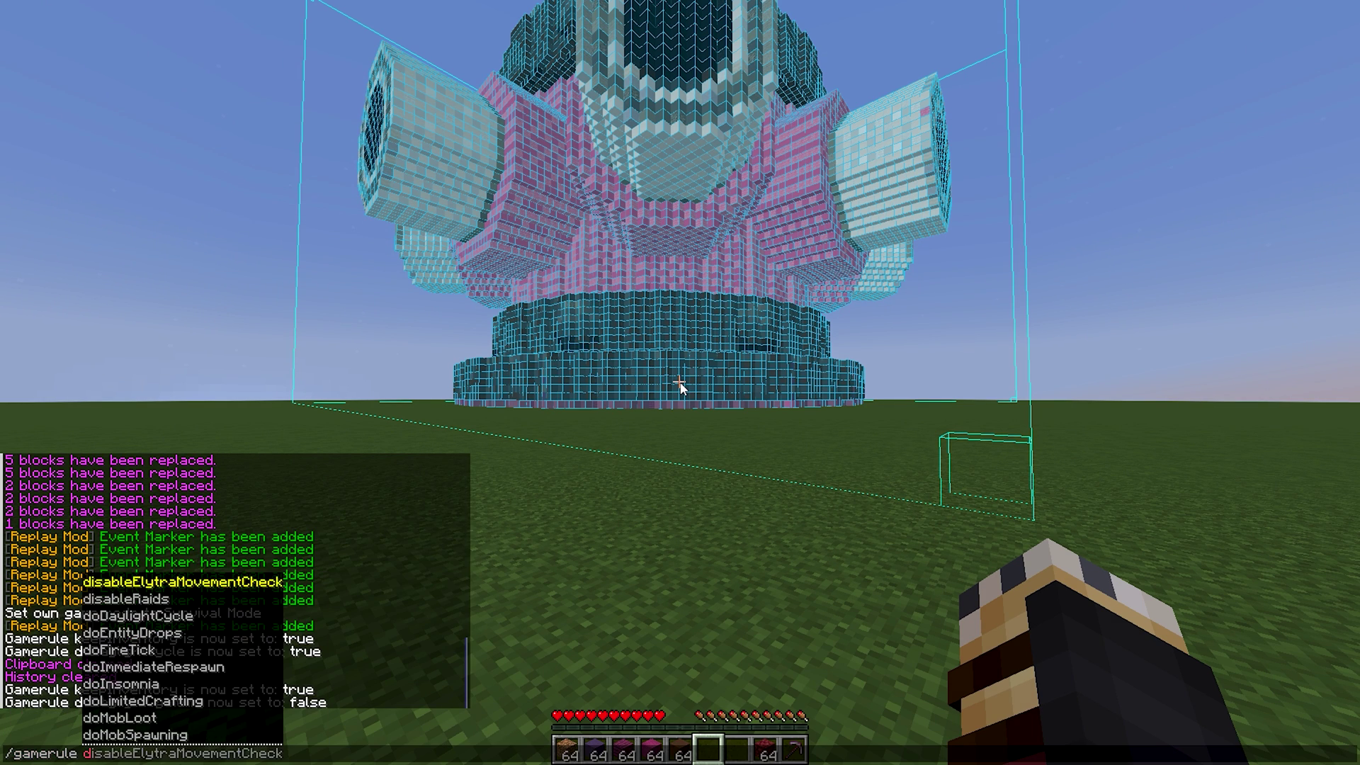
type("lse")
key("Return")
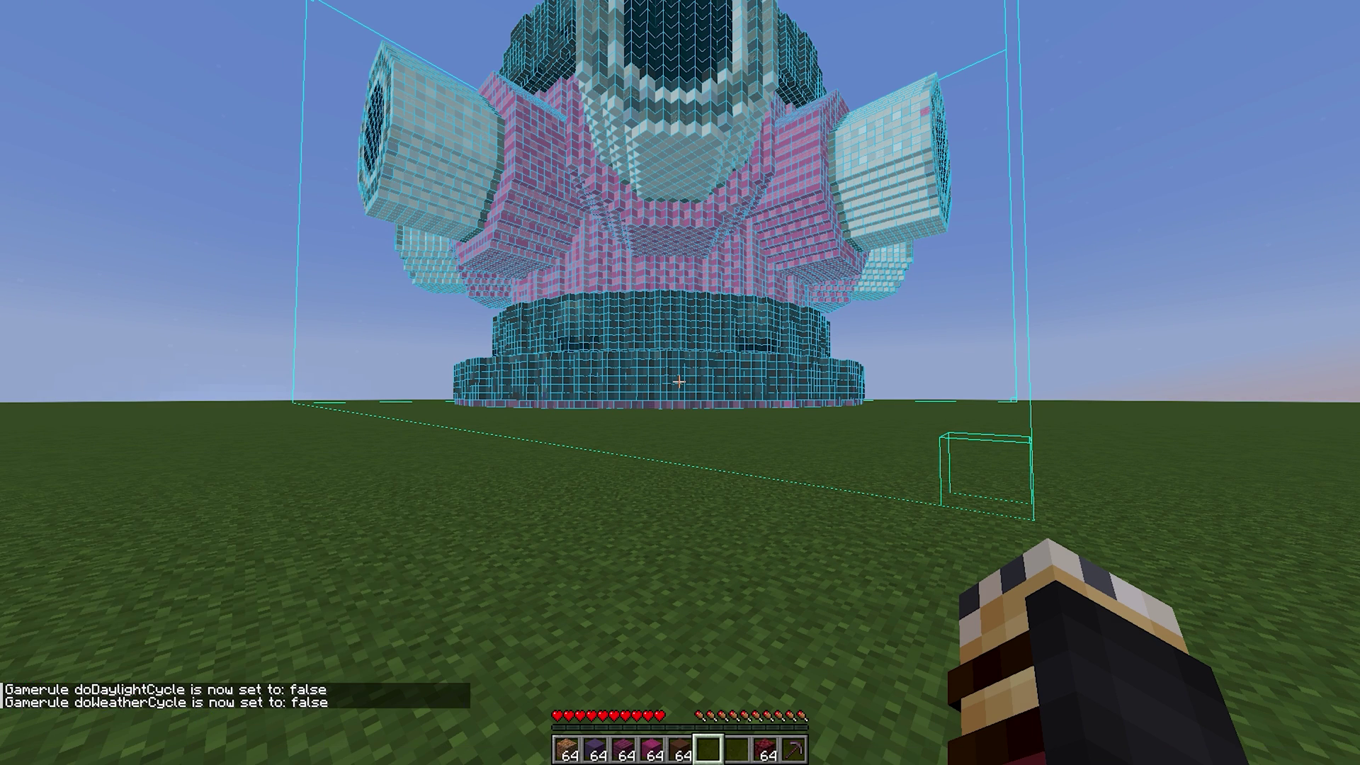
key("t")
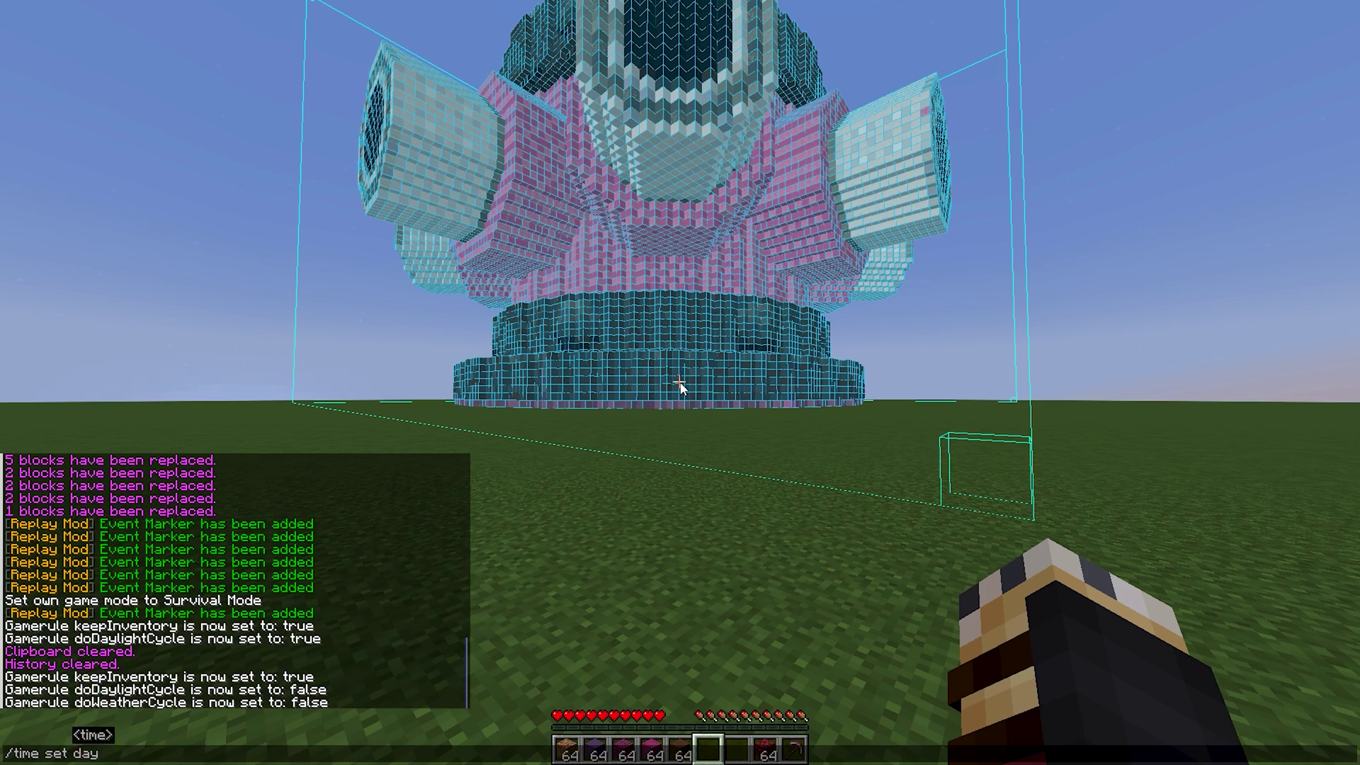
key("Return")
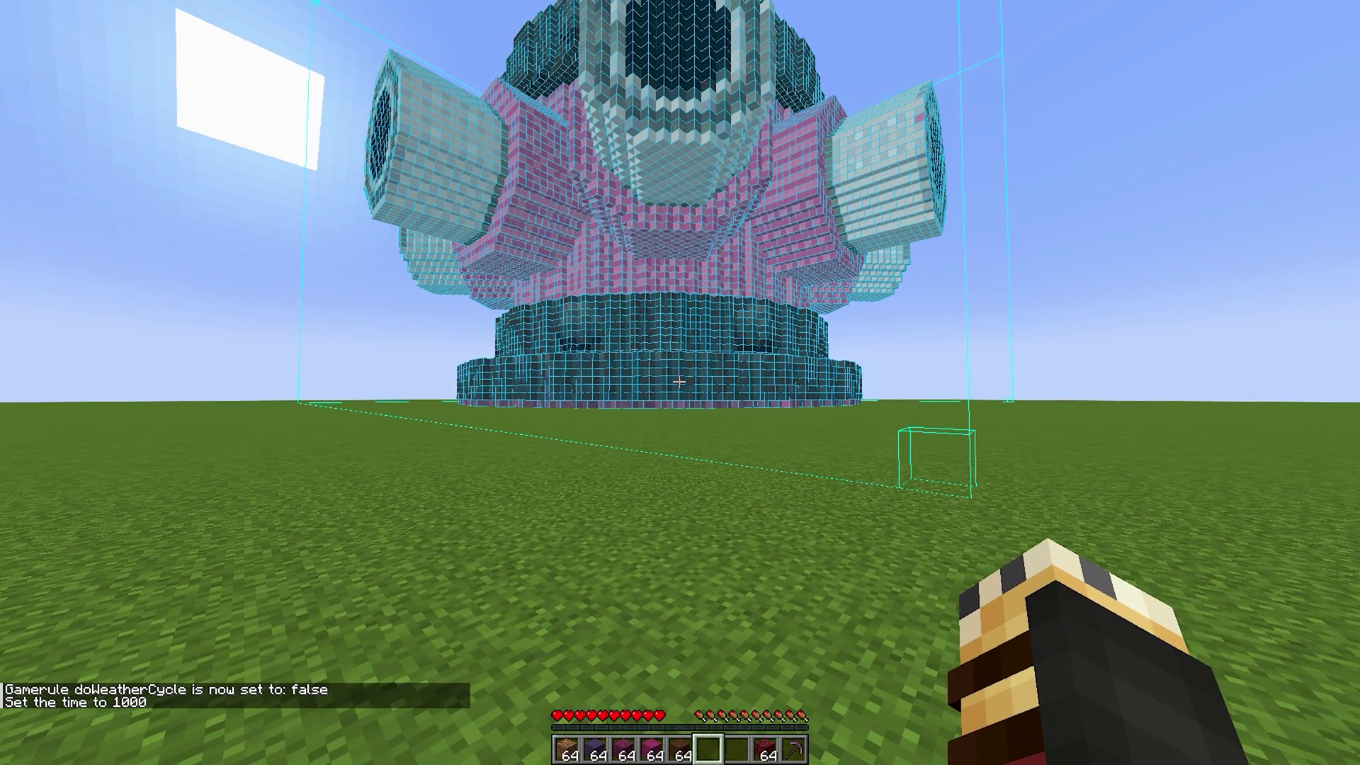
Open the Meteor client's Baritone settings and start the schematic build with Baritone's litematica command.
key("Shift_R")
left_click(864, 12)
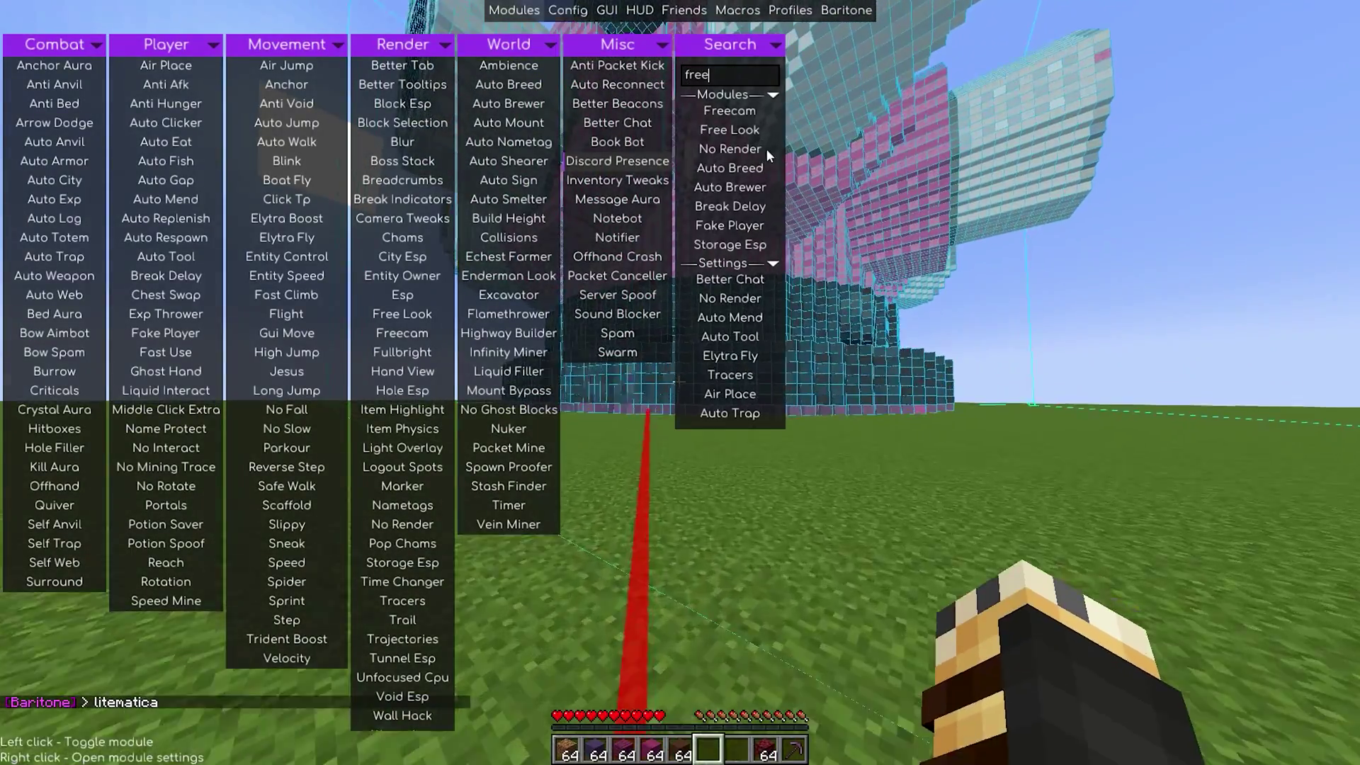
Start a Replay Mod recording of the Baritone build.
key("Escape")
key("Escape")
left_click(750, 385)
Search the Meteor modules for "free" and toggle the Freecam module.
key("Escape")
key("Shift_R")
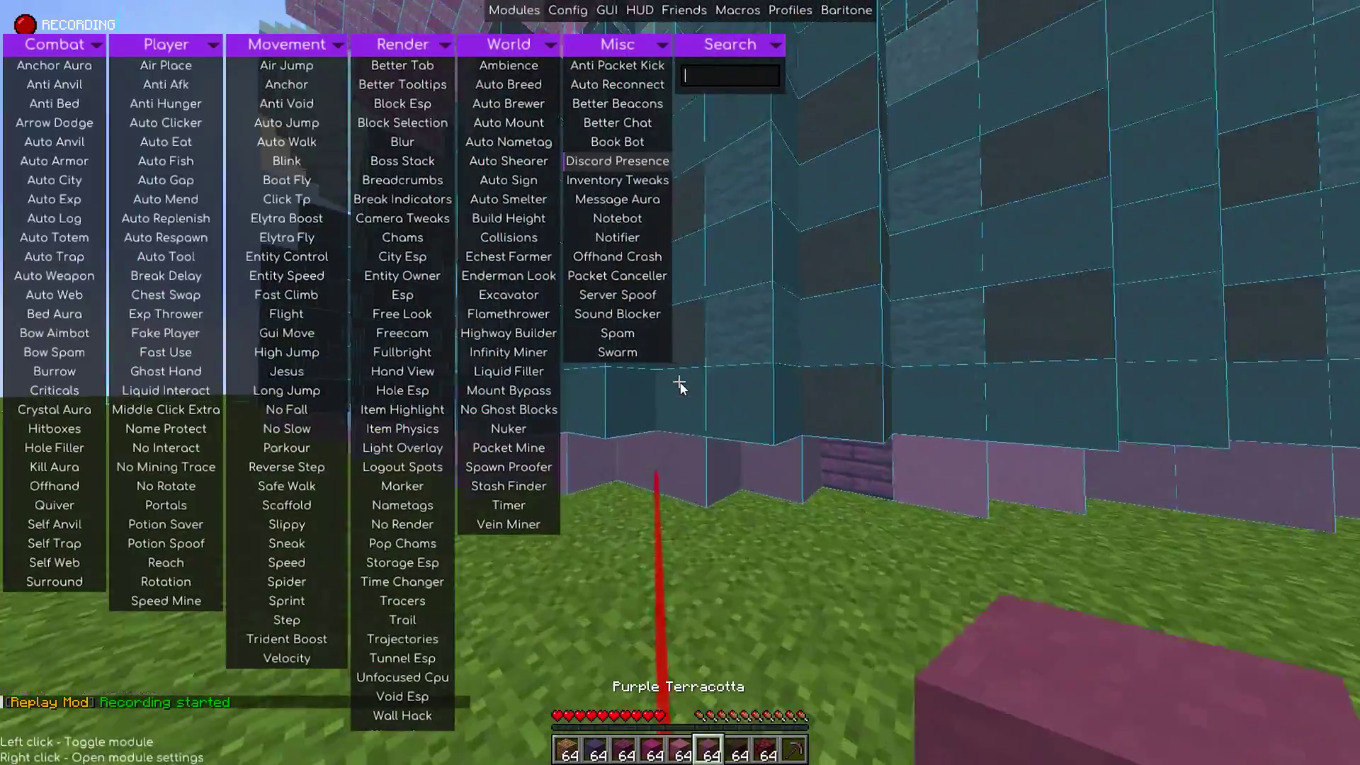
type("free")
left_click(758, 112)
key("Escape")
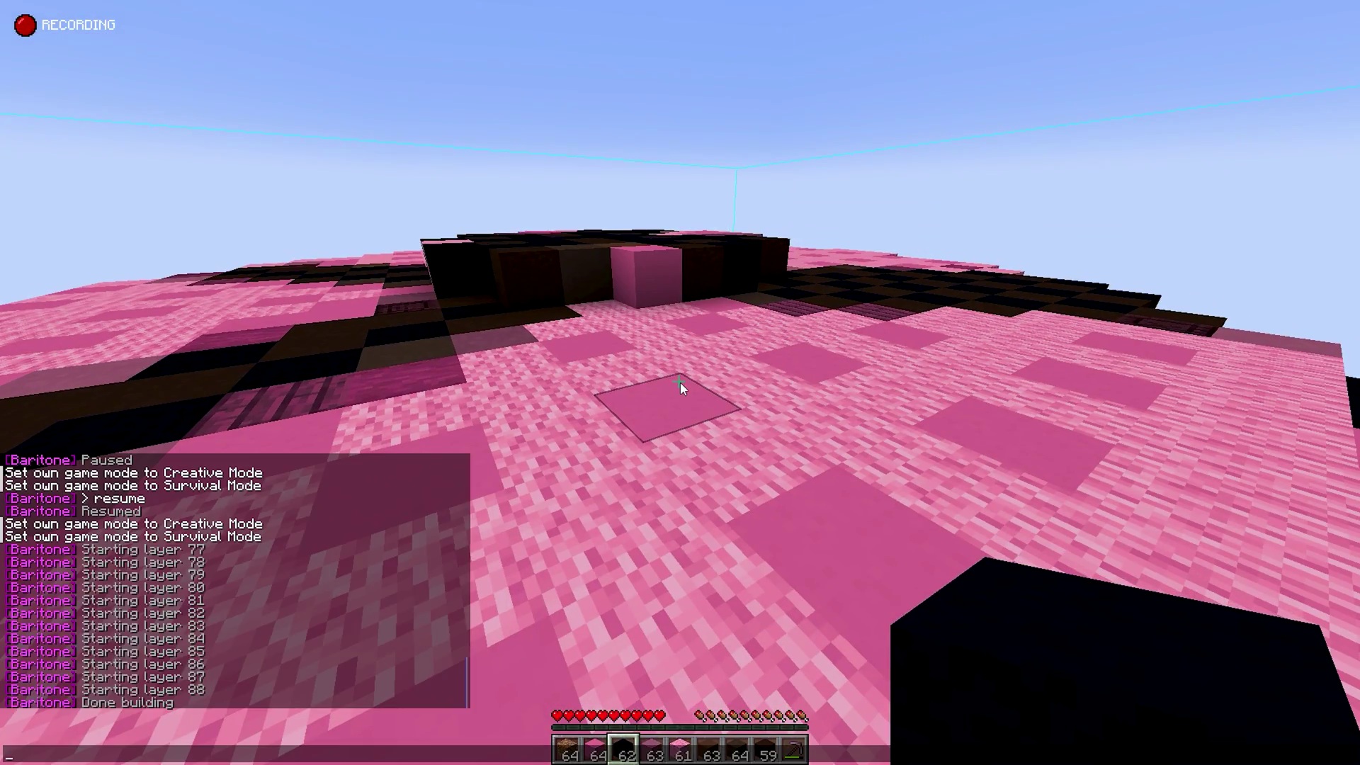
Switch to Creative mode, fly down to the ground, and put a wooden axe in the second hotbar slot.
type("creative")
key("Return")
key("space")
key("space")
key("s")
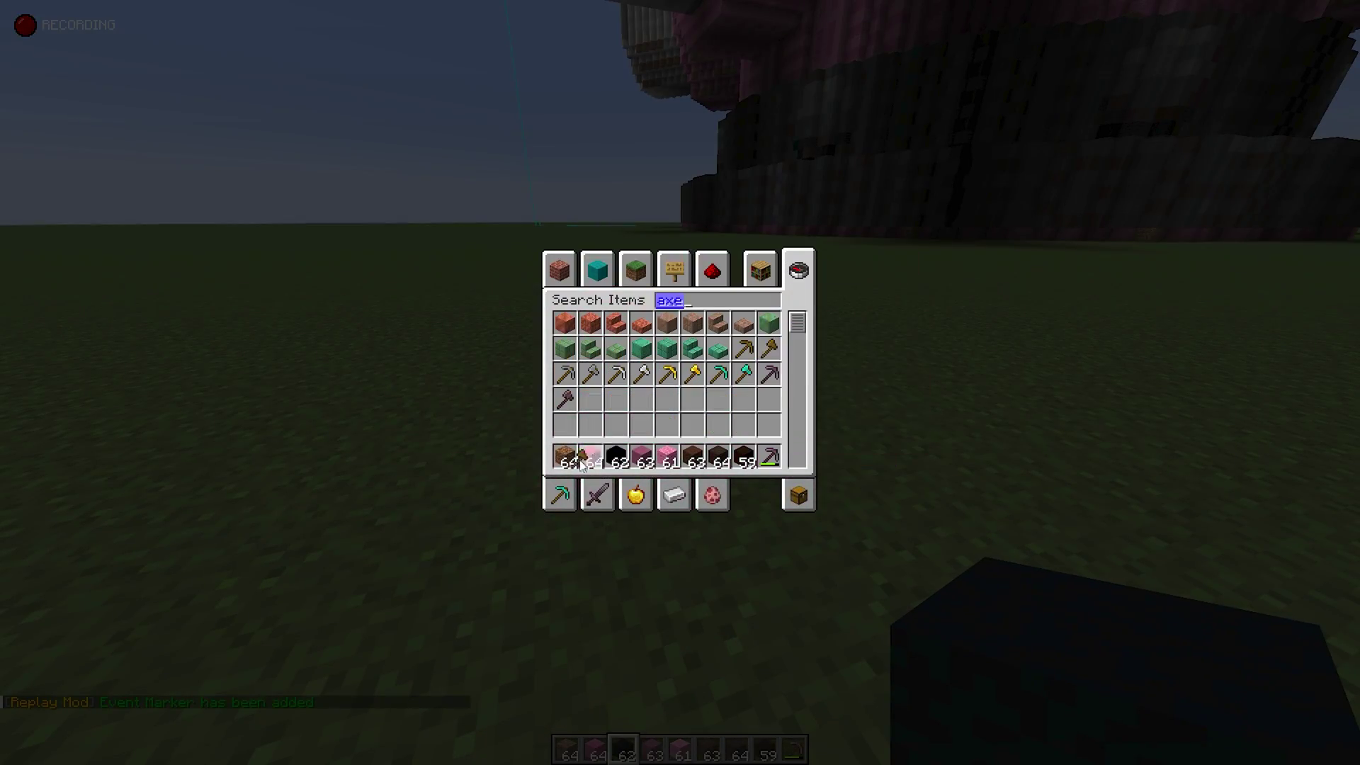
left_click(579, 459)
key("Escape")
scroll(680, 382, "down", 1)
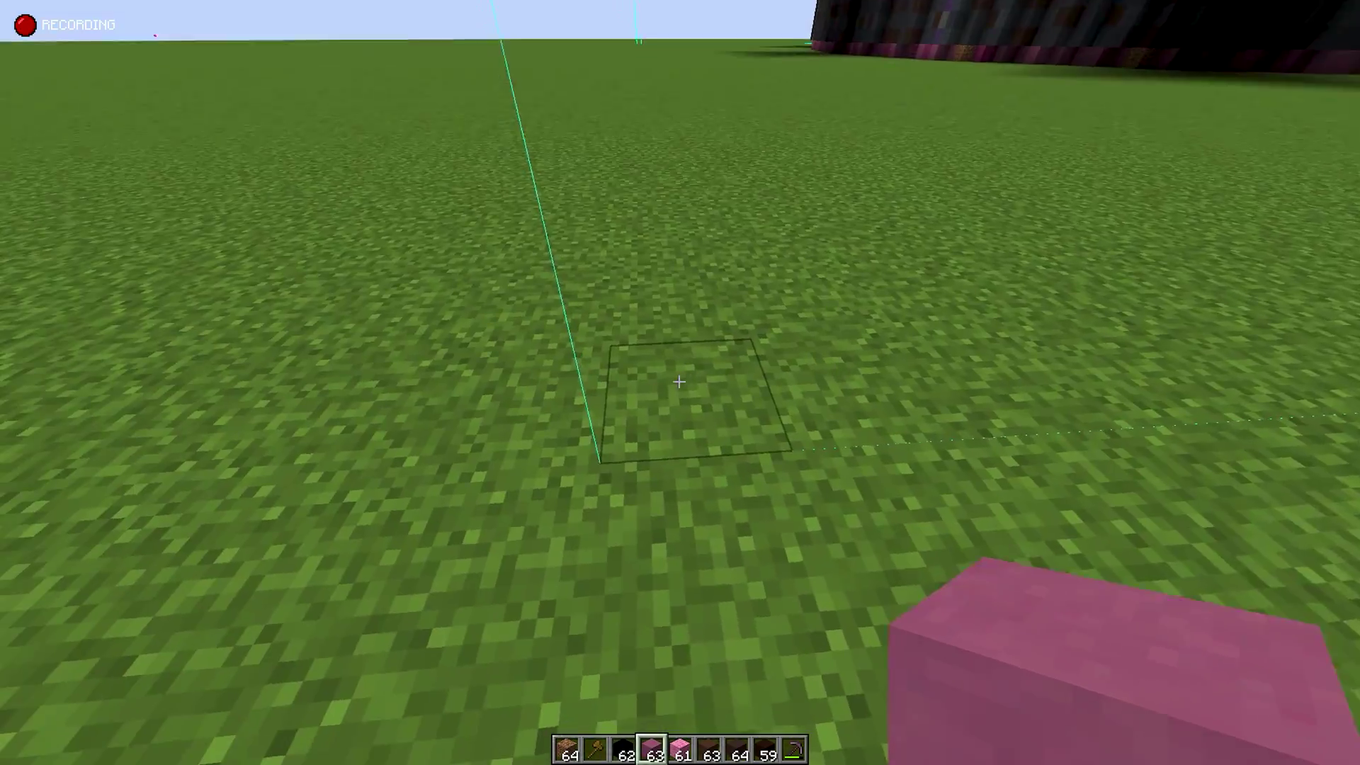
Set the first WorldEdit position at the ground-level corner of the schematic's bounding box with the wooden axe.
right_click(680, 382)
key("2")
left_click(679, 382)
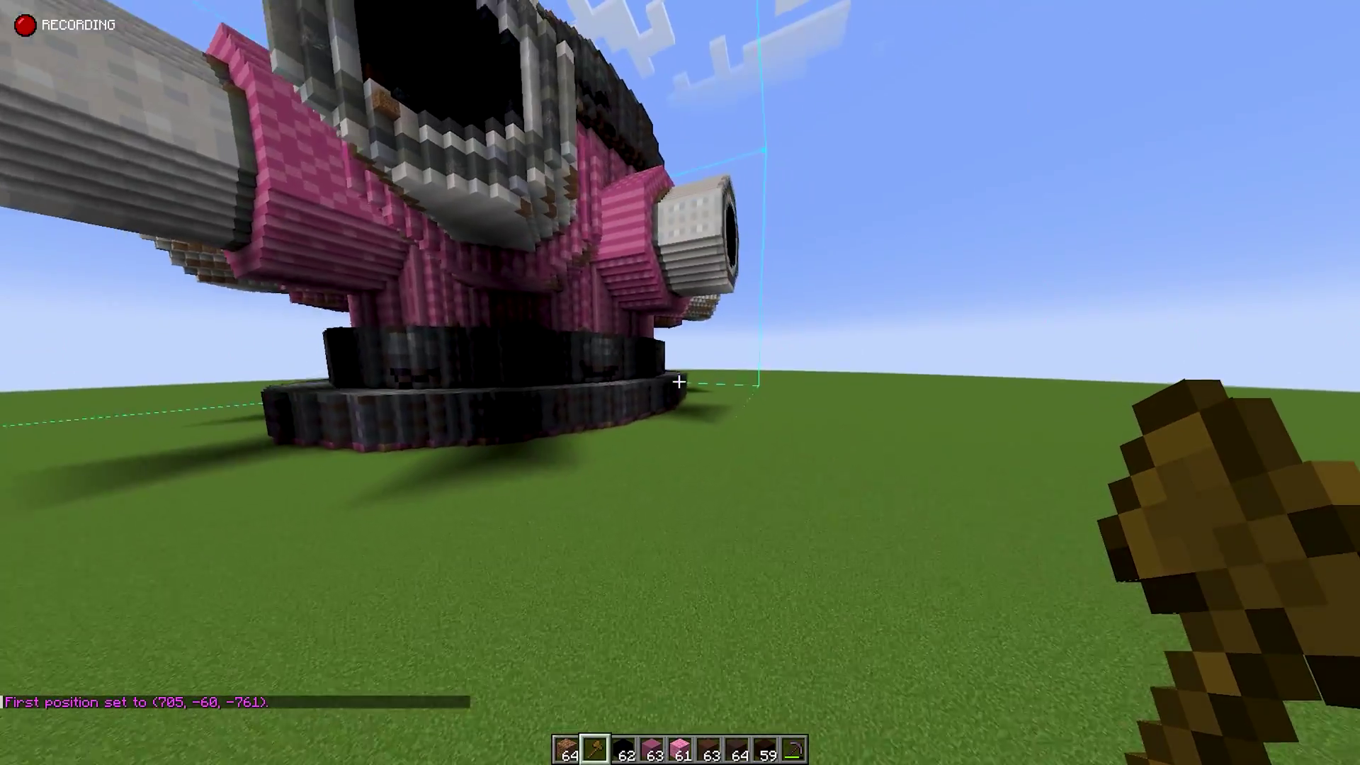
Place a dirt block with setblock at the bounding box's opposite upper corner and make it the second WorldEdit position.
key("w")
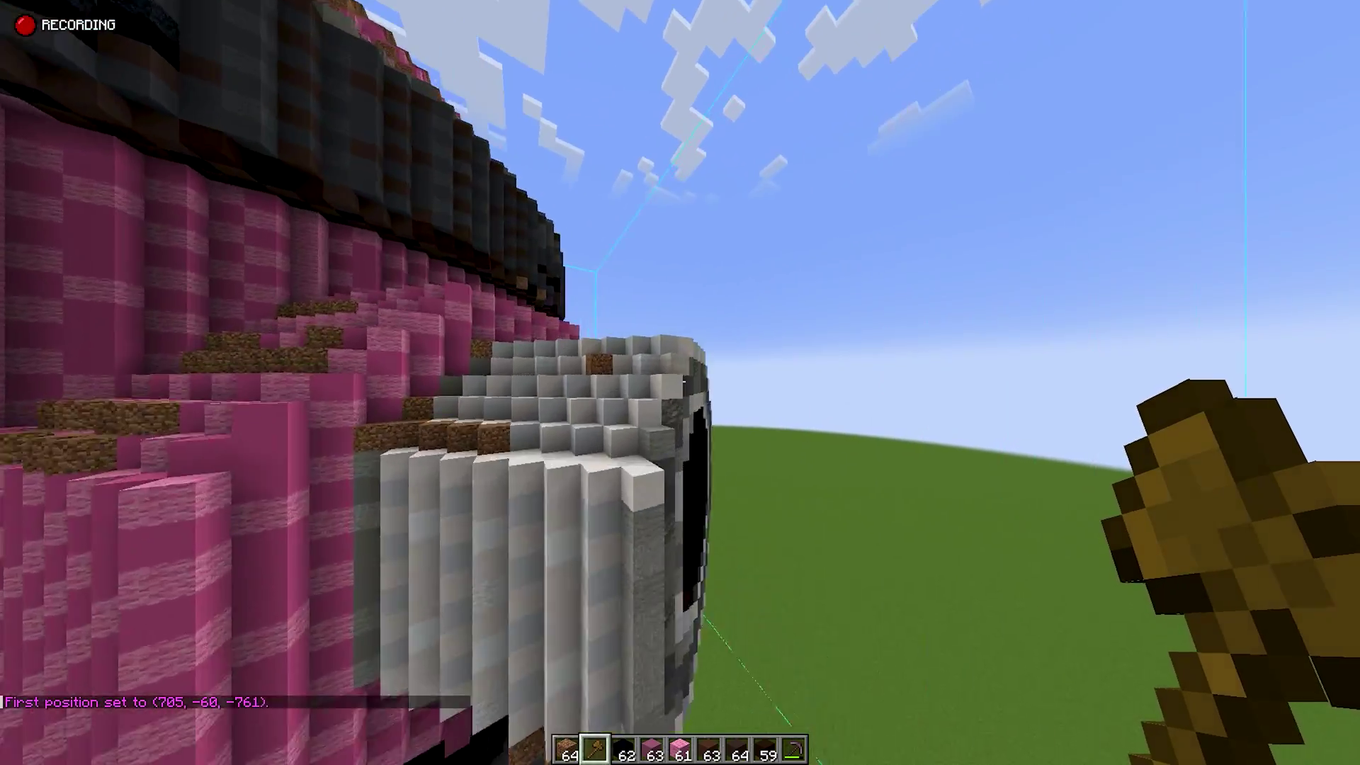
key("w")
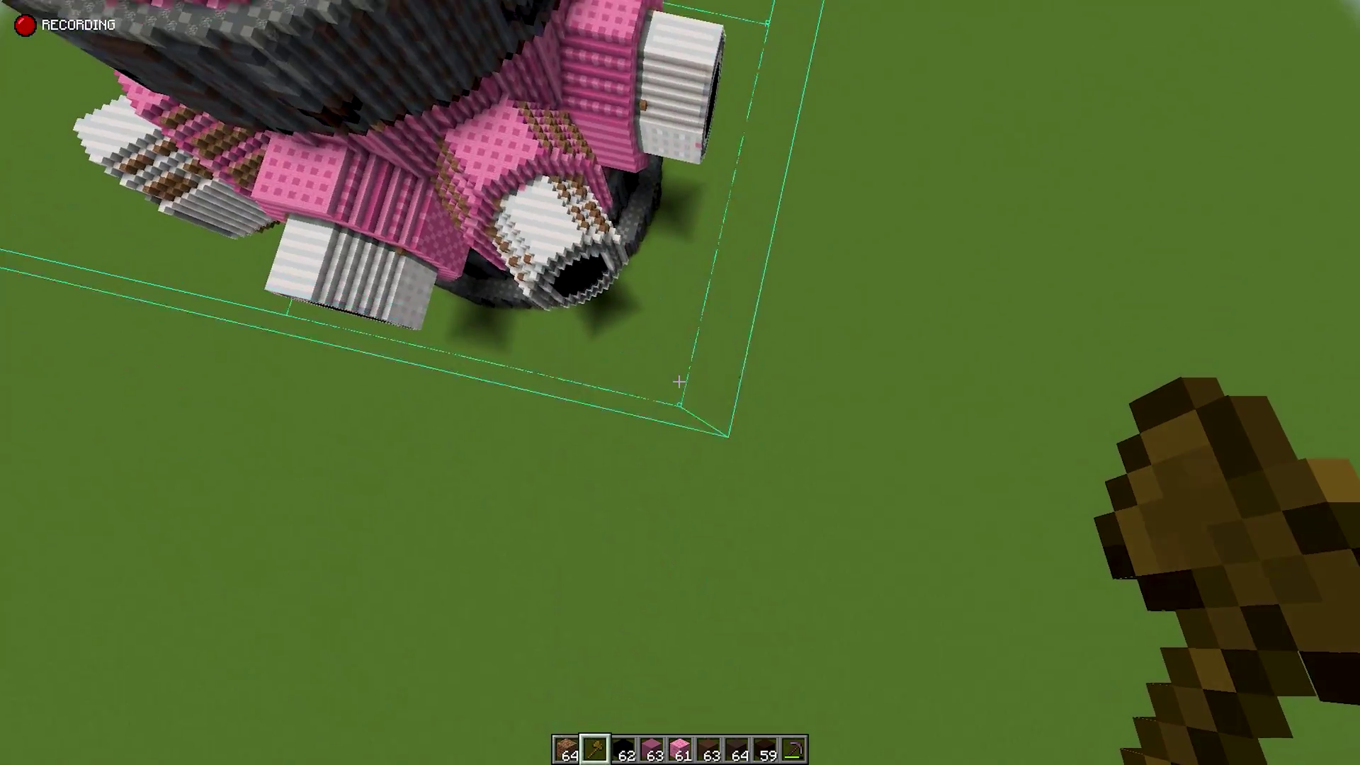
key("slash")
key("BackSpace")
type("/setblock ~ ~ ~")
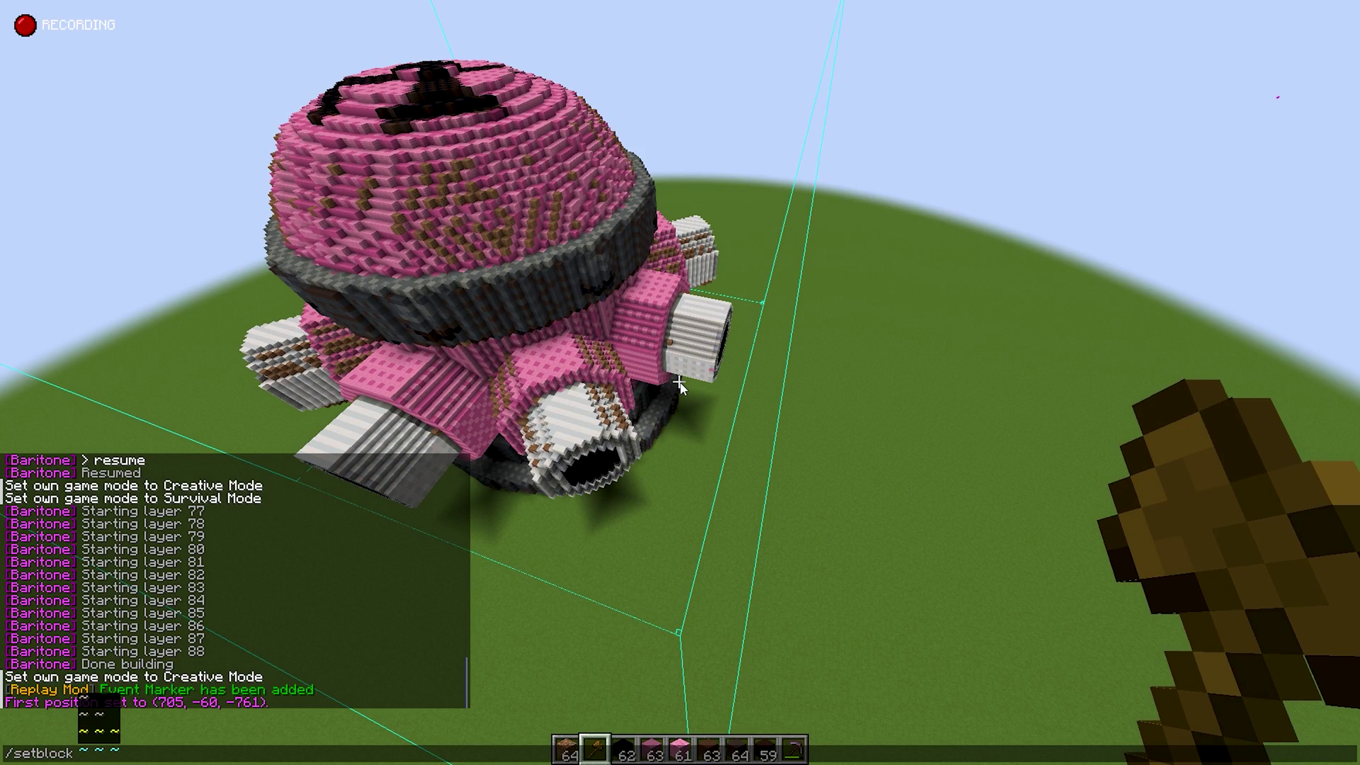
type(" dirt")
key("Return")
right_click(679, 382)
Replace all dirt blocks in the WorldEdit selection with air.
key("slash")
type("//")
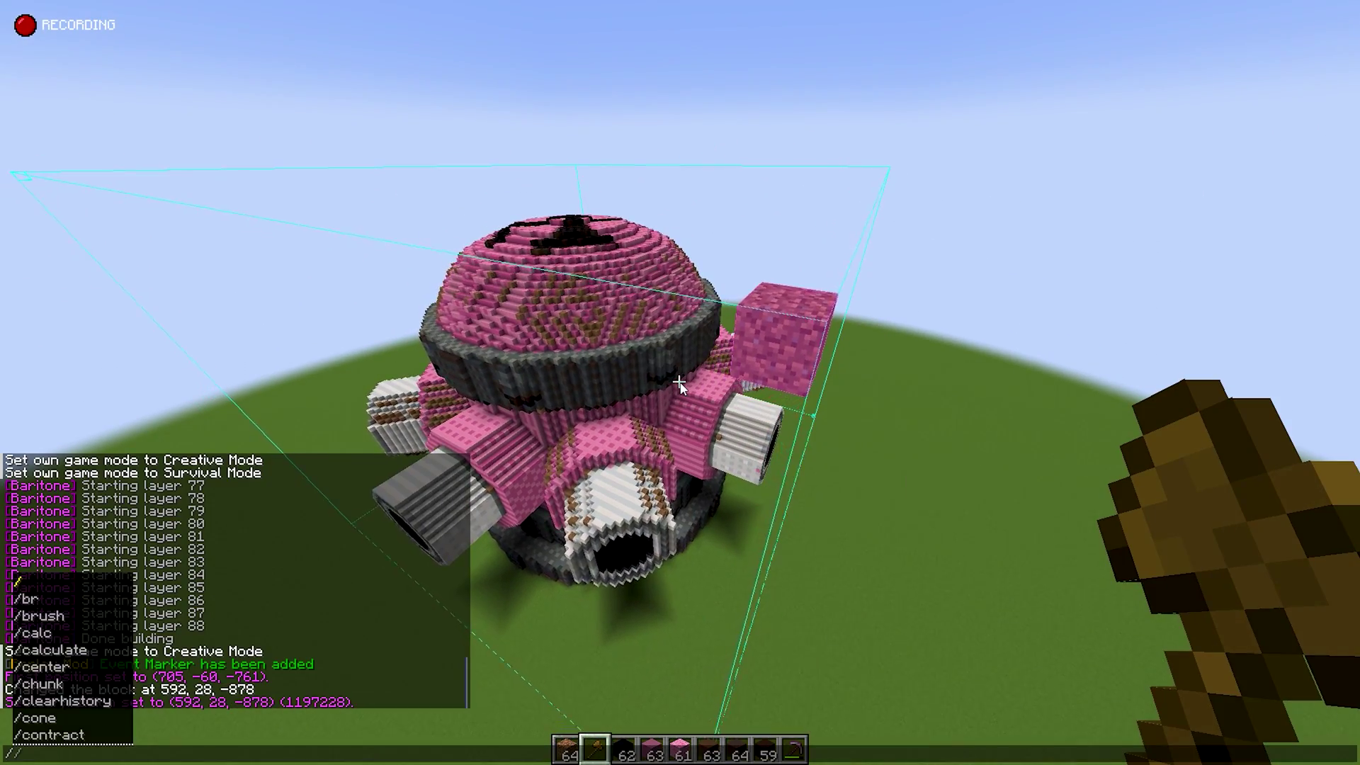
type("replace dirt air")
key("Return")
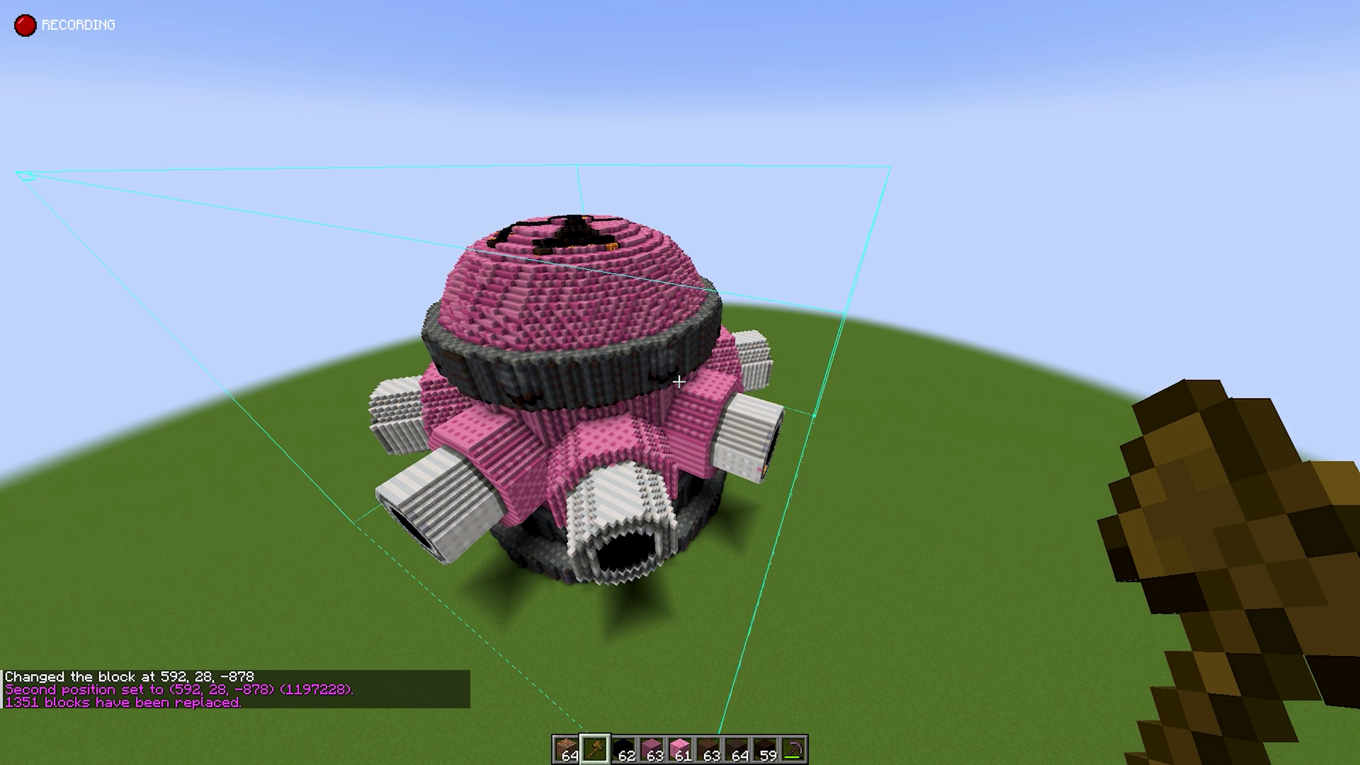
Undo the dirt-to-air replacement with WorldEdit and redo it.
key("slash")
type("/undo")
key("Return")
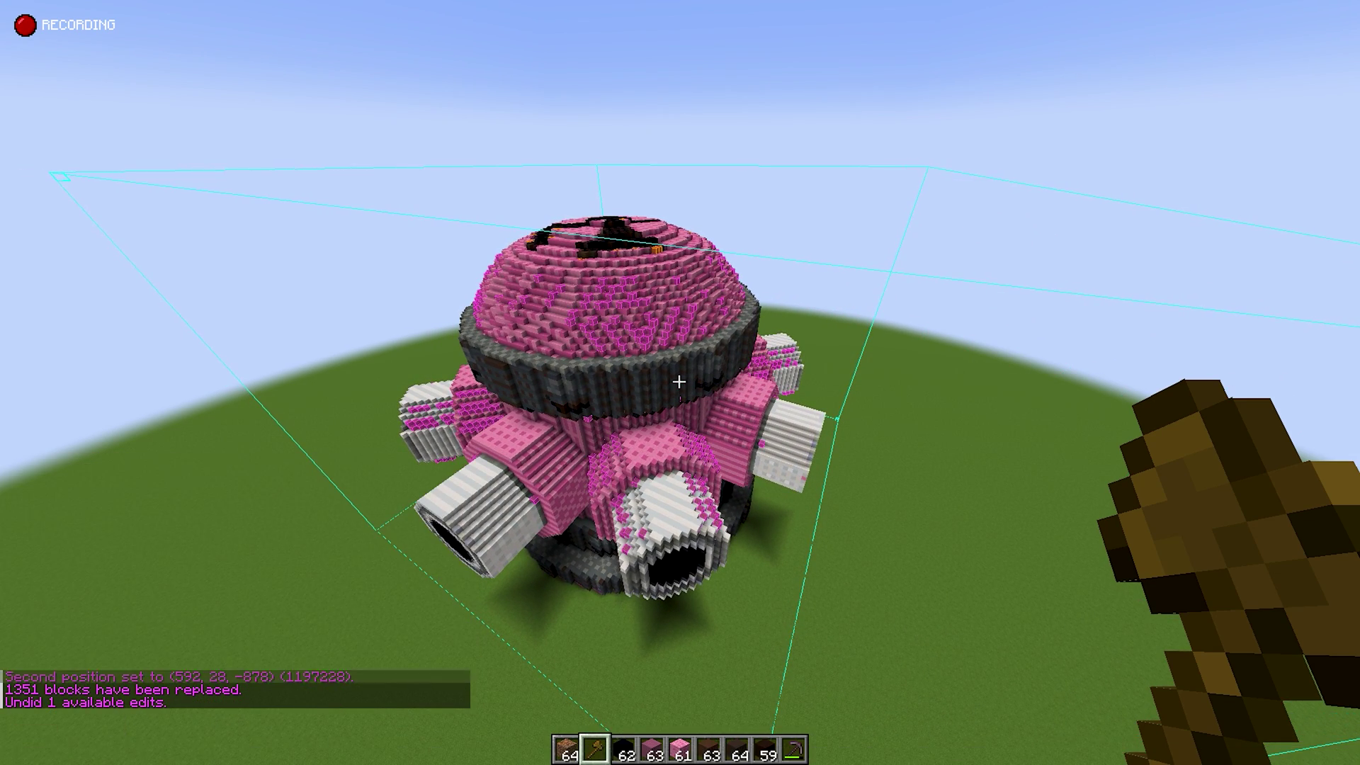
key("Return")
key("w")
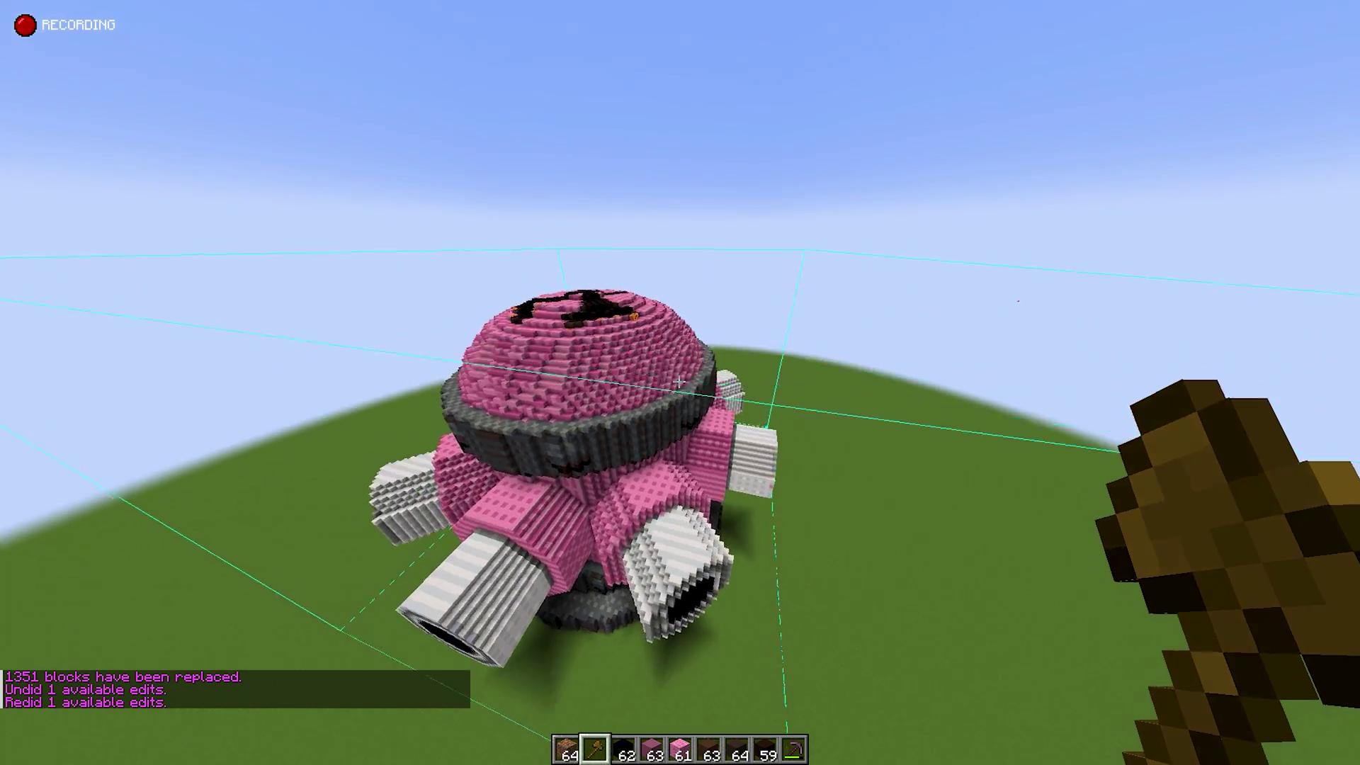
Unload the finished tack shooter schematic from Litematica's loaded schematics.
key("m")
left_click(139, 121)
key("Escape")
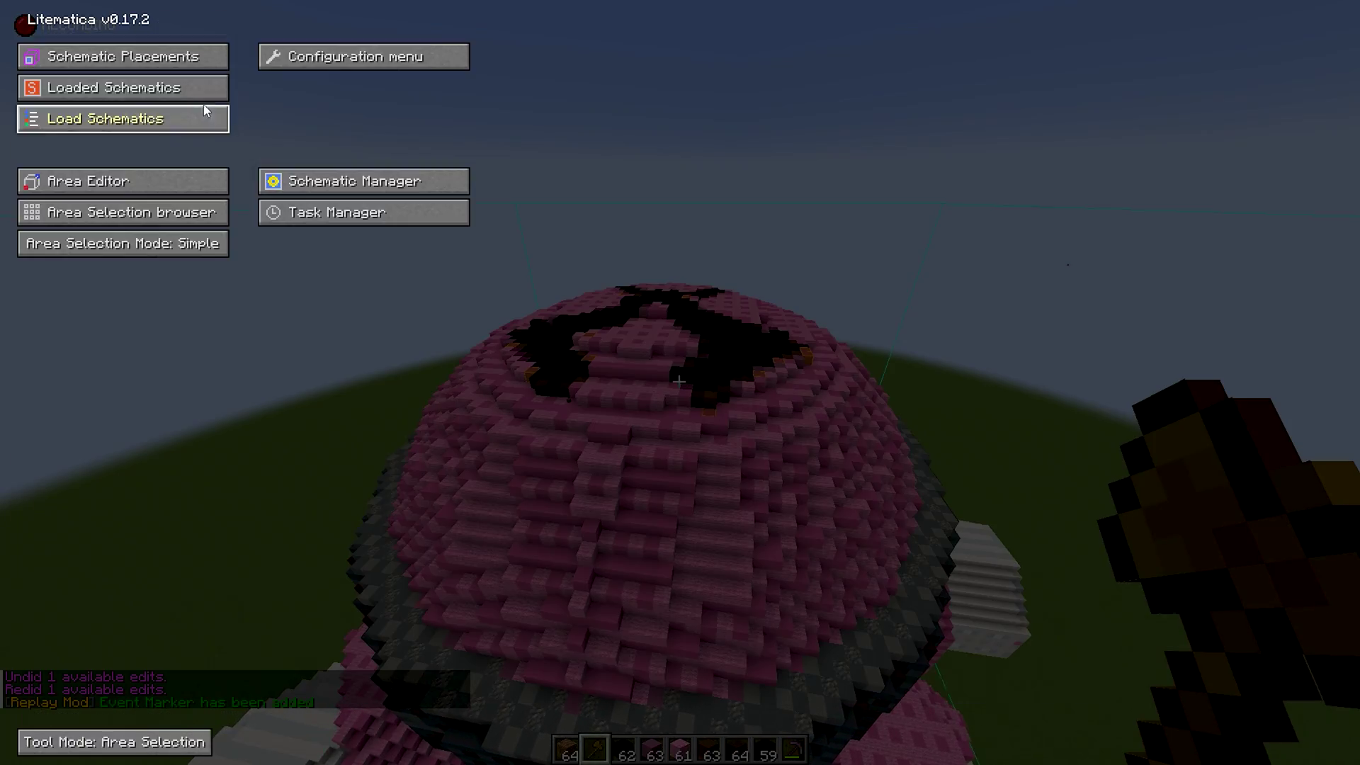
left_click(198, 90)
left_click(1309, 90)
key("Escape")
key("Escape")
key("Escape")
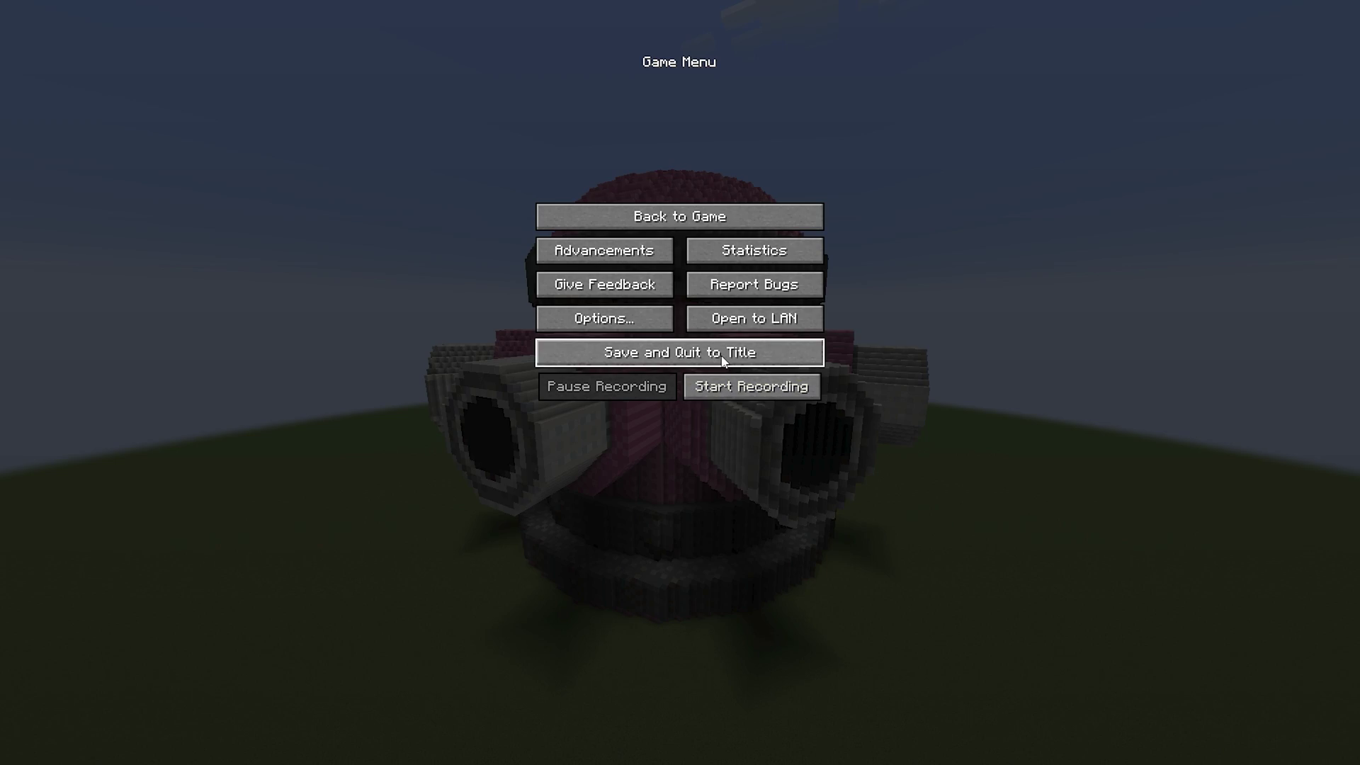
Save the world and quit to the title screen.
left_click(722, 361)
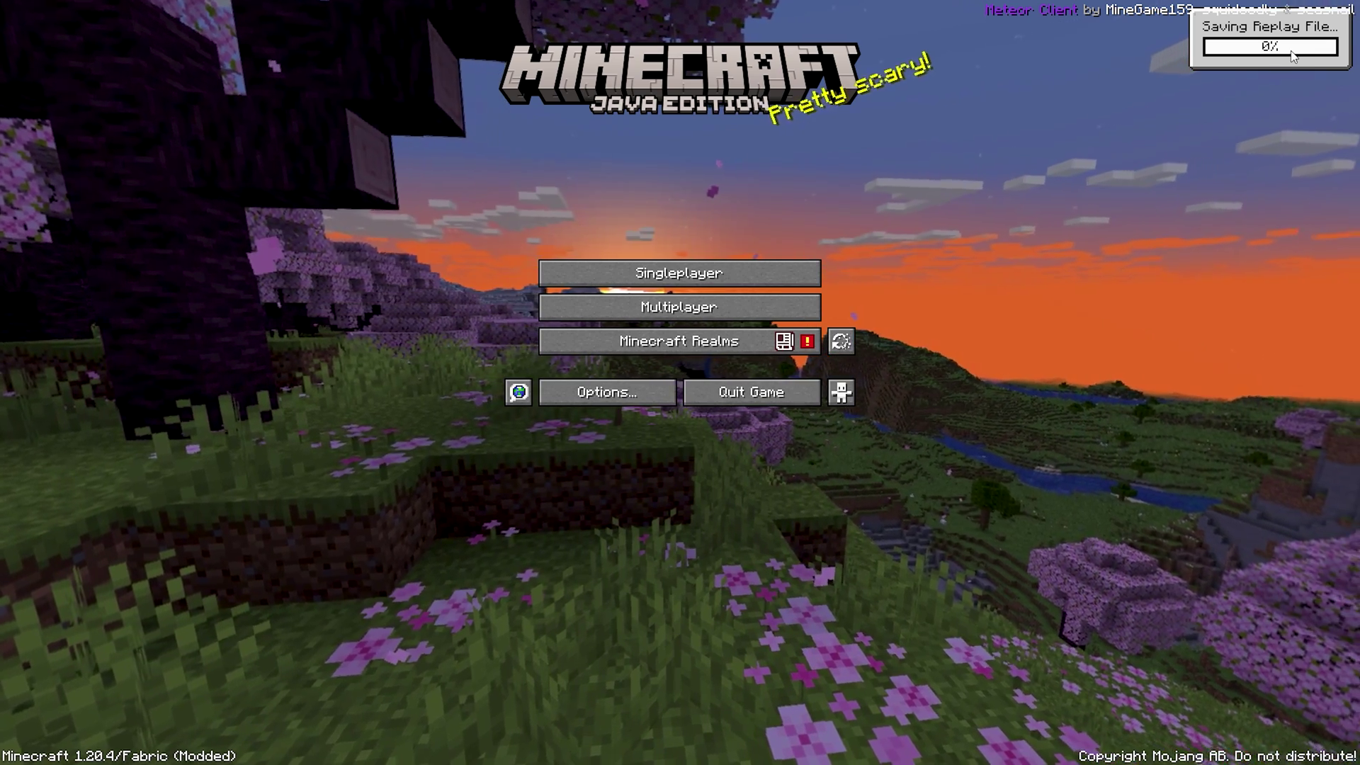
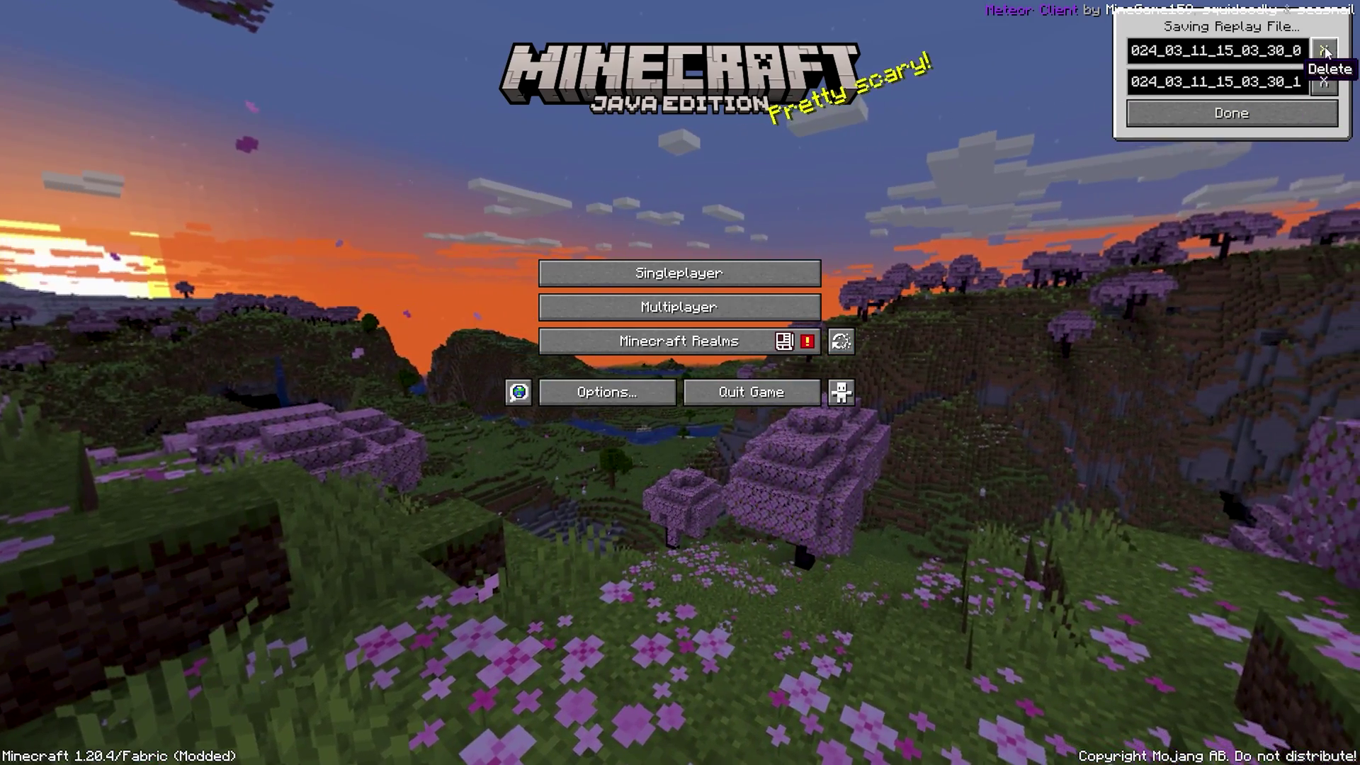
Finish saving the recorded replay and rename it TackShooter in the Replay Viewer.
left_click(1272, 114)
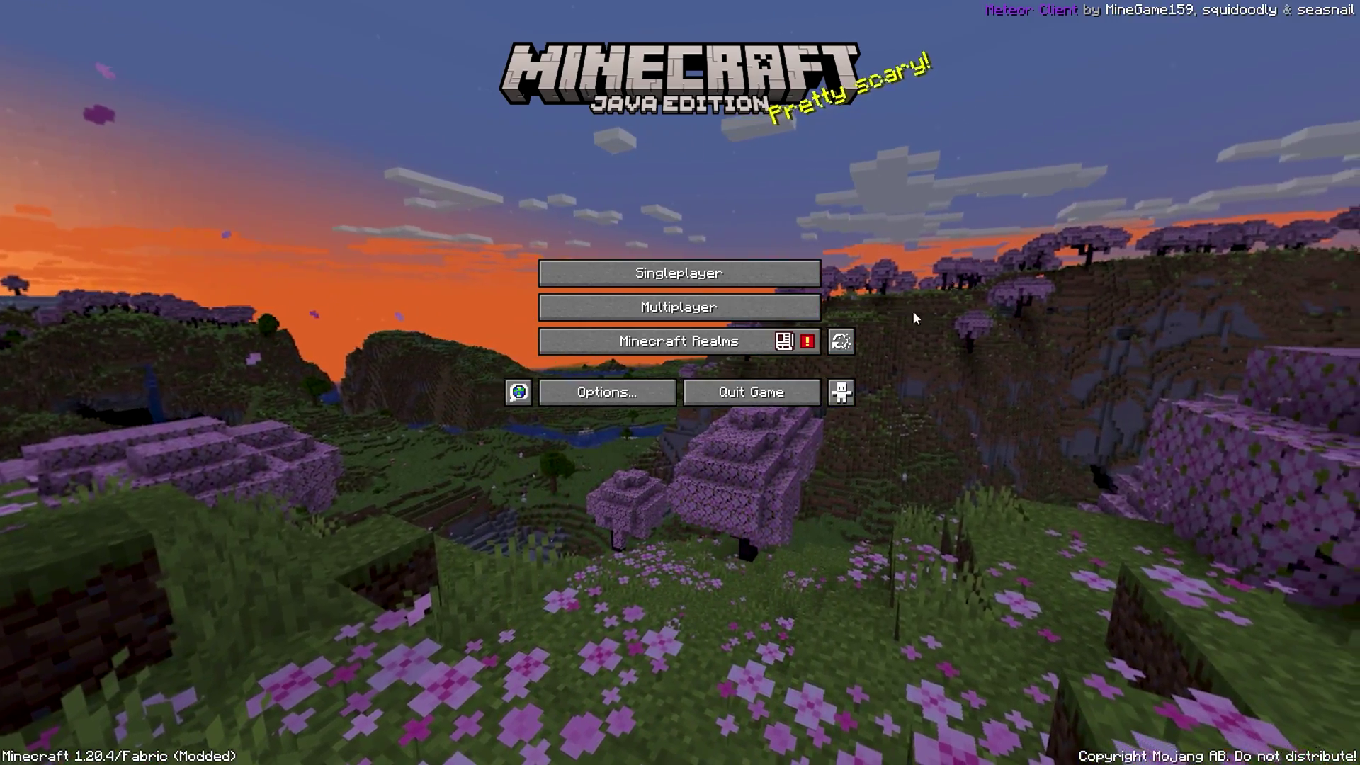
left_click(847, 333)
left_click(661, 71)
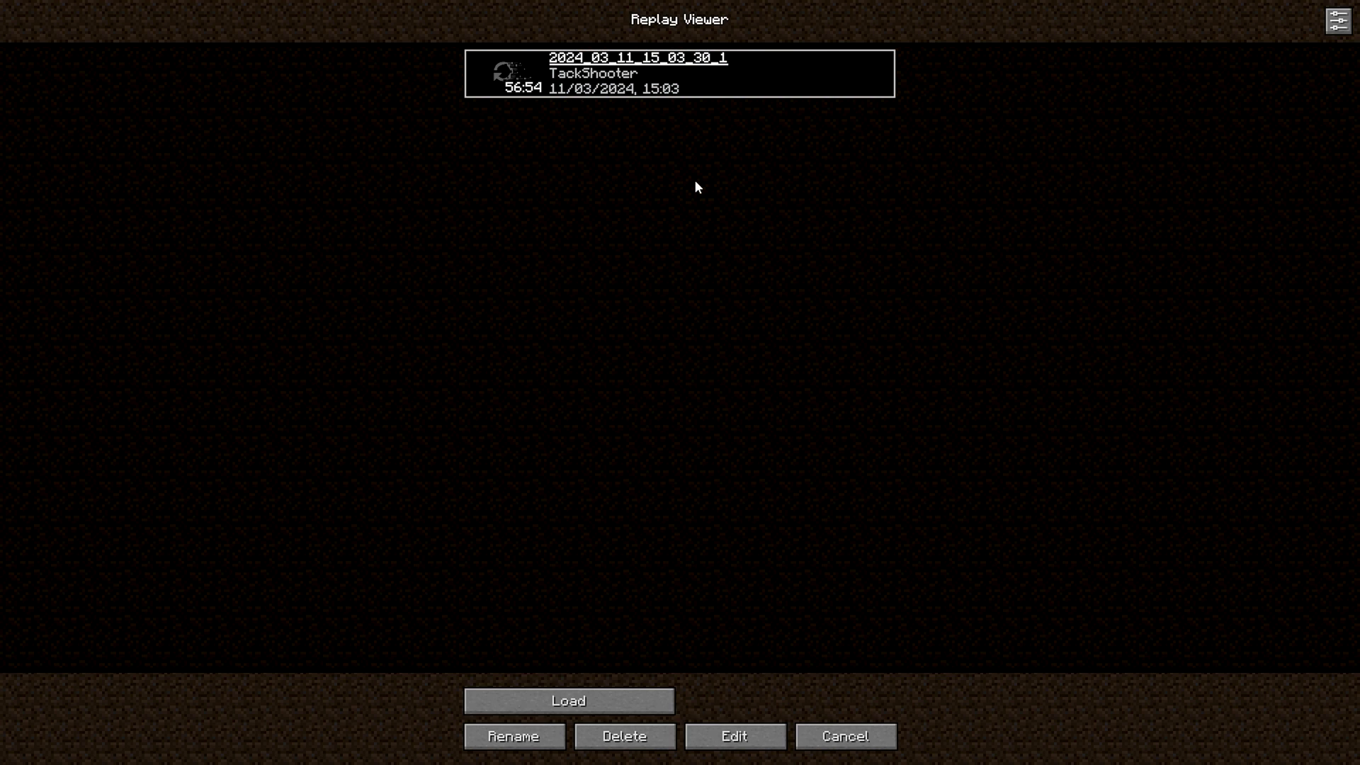
left_click(548, 740)
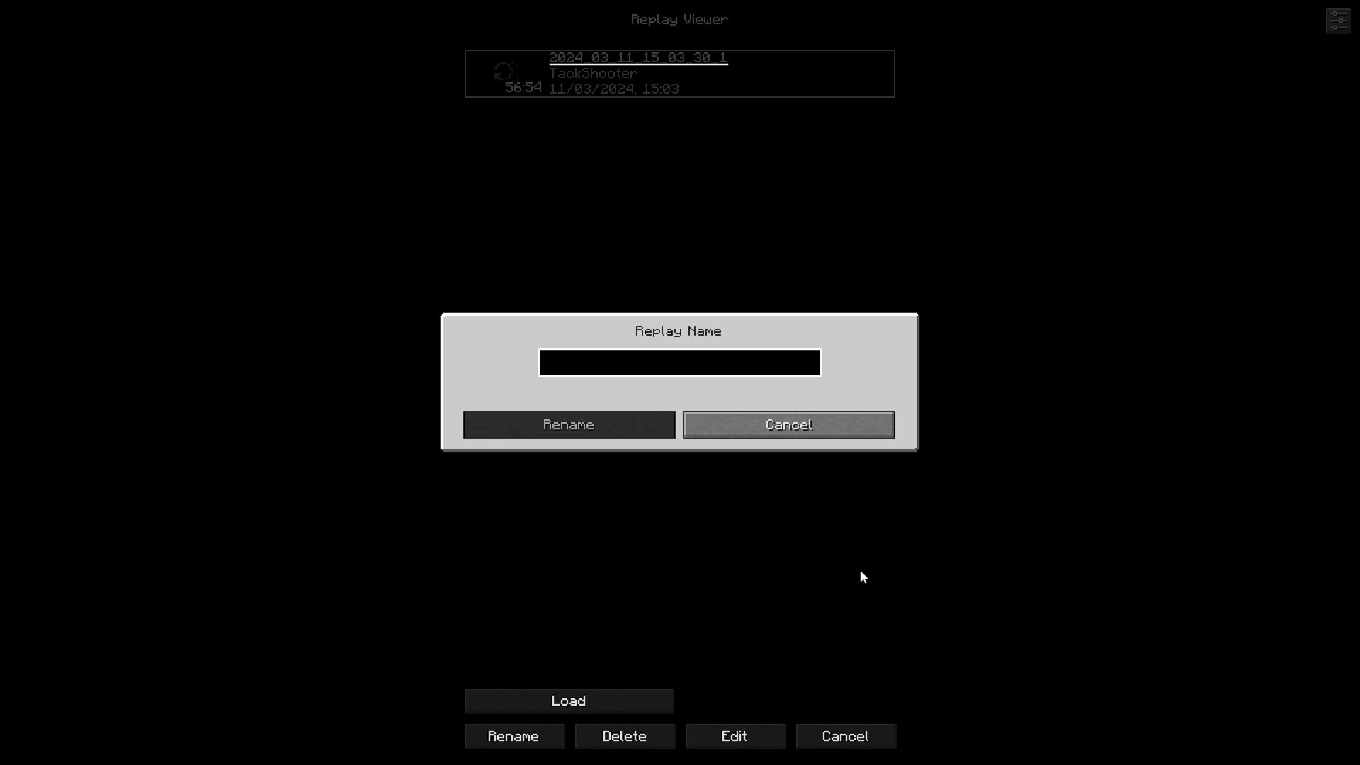
type("TackShooter")
left_click(609, 428)
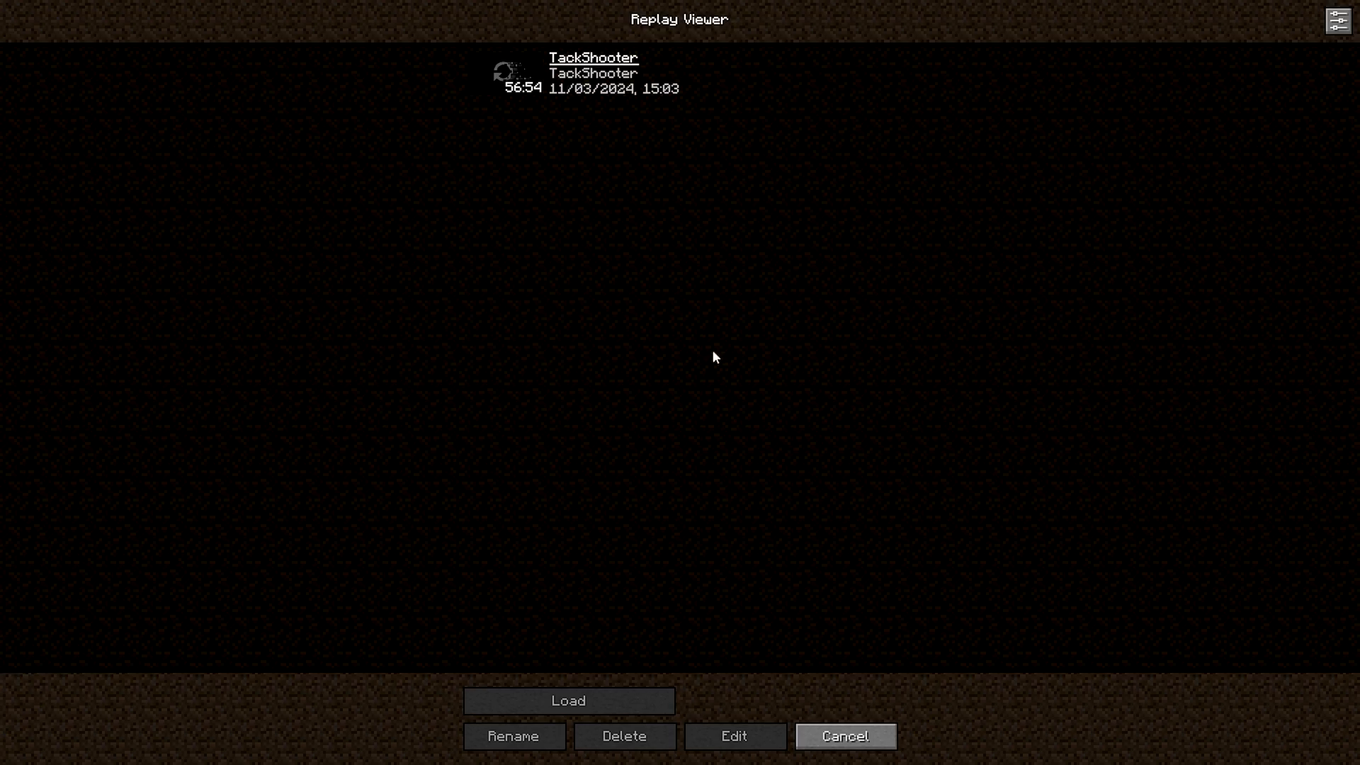
Load the TackShooter replay and spectate the player near the beginning of the build.
left_click(670, 693)
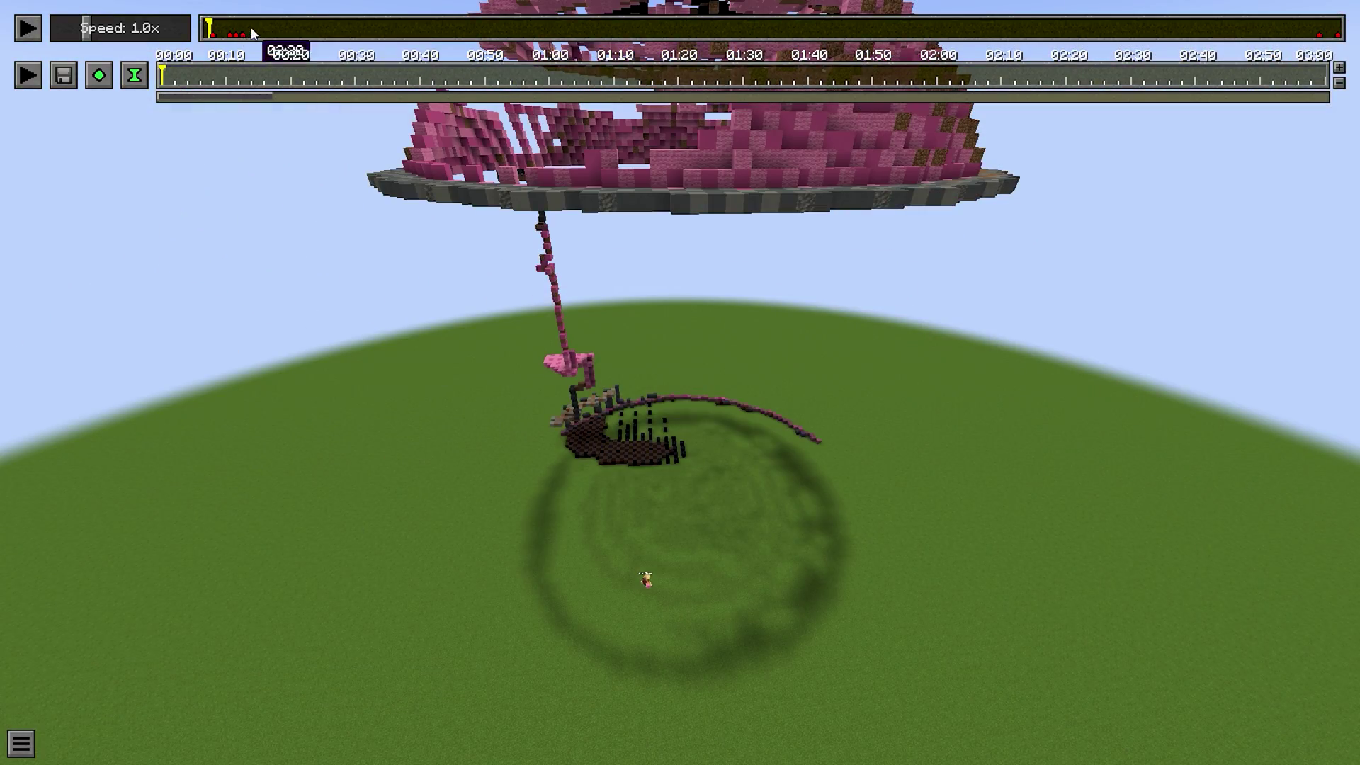
left_click(261, 27)
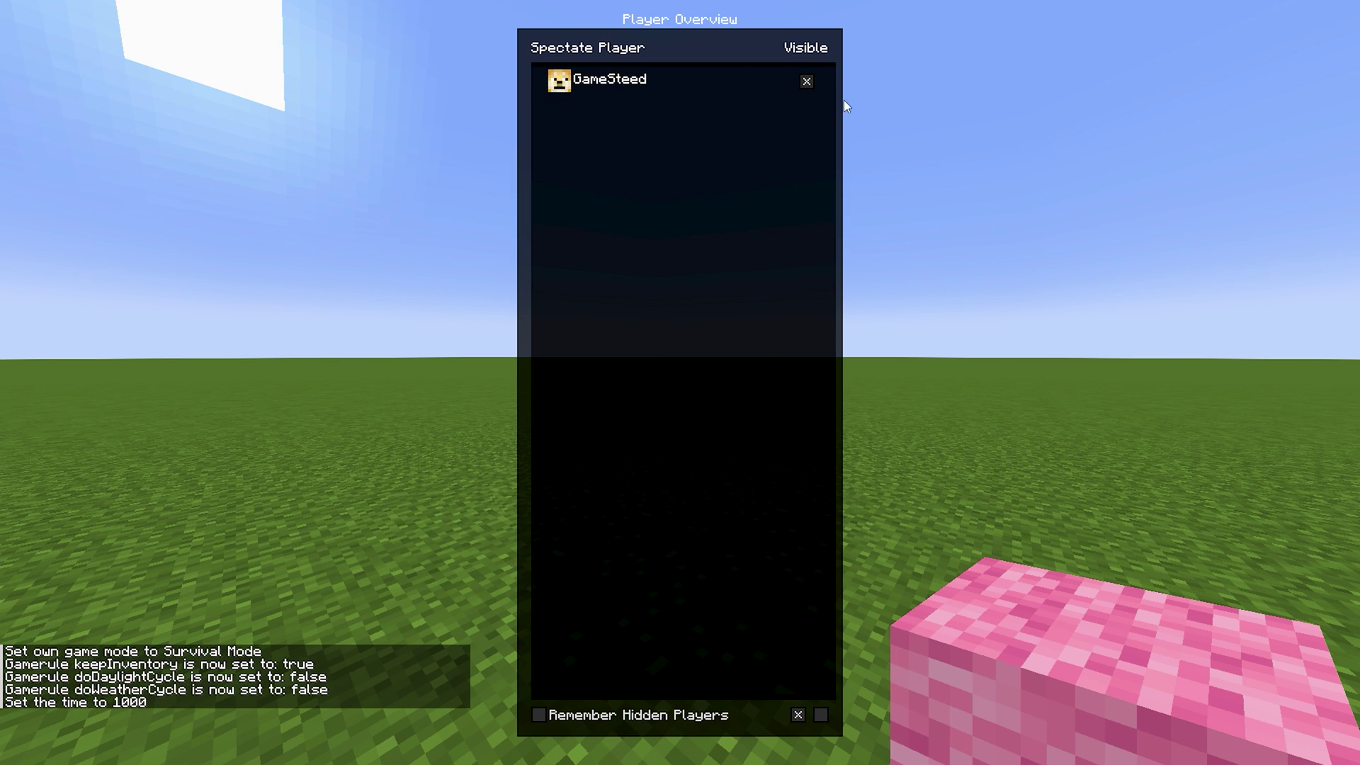
left_click(847, 106)
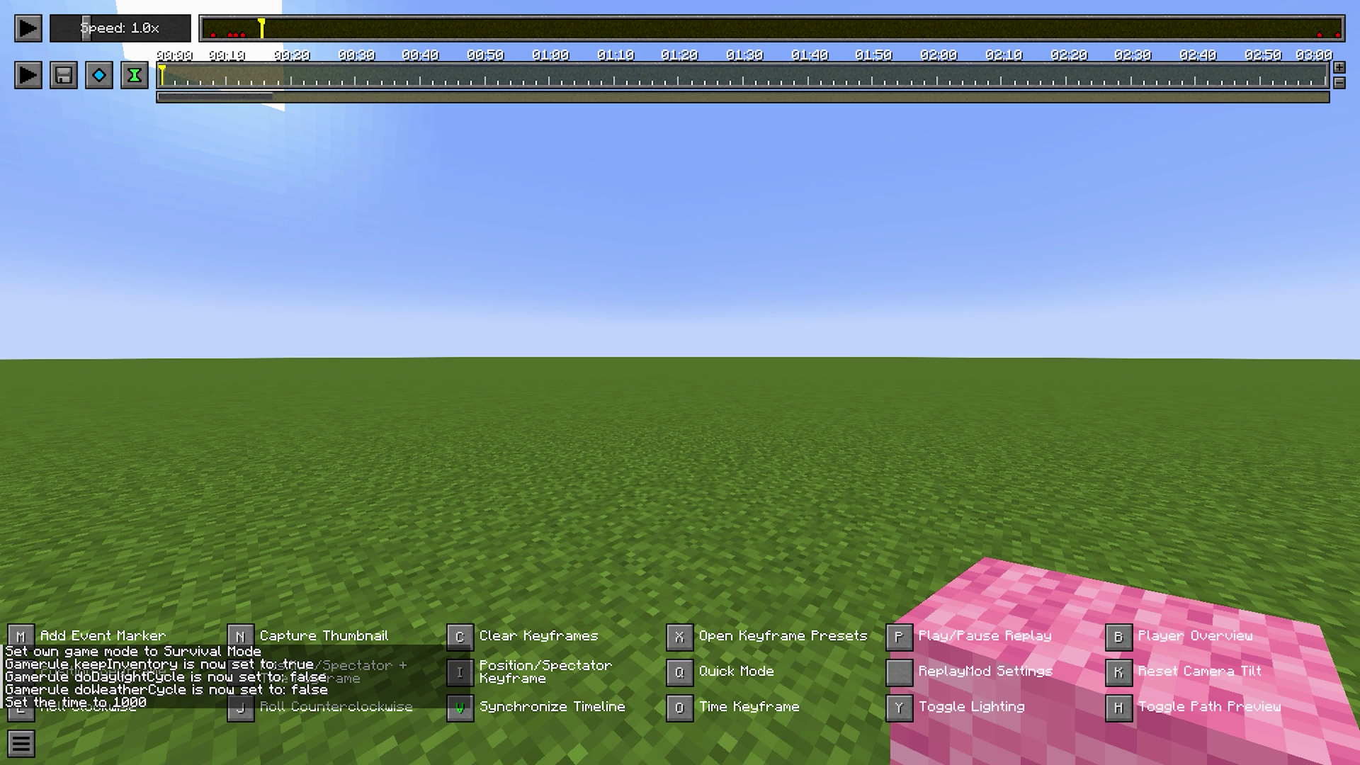
Pull the camera back to frame the build, add position and time keyframes at 00:00, and jump close to the replay's end.
key("shift")
key("s")
key("space")
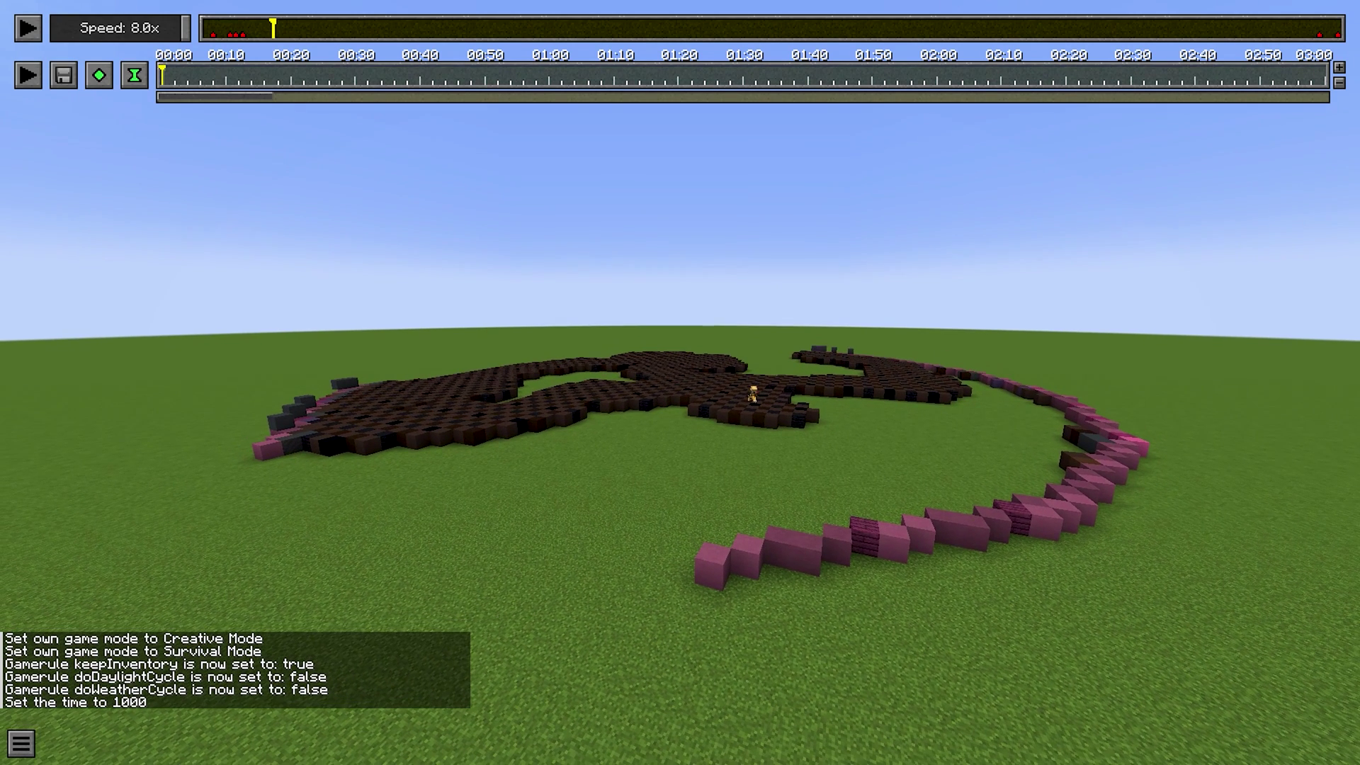
left_click(101, 79)
left_click(135, 75)
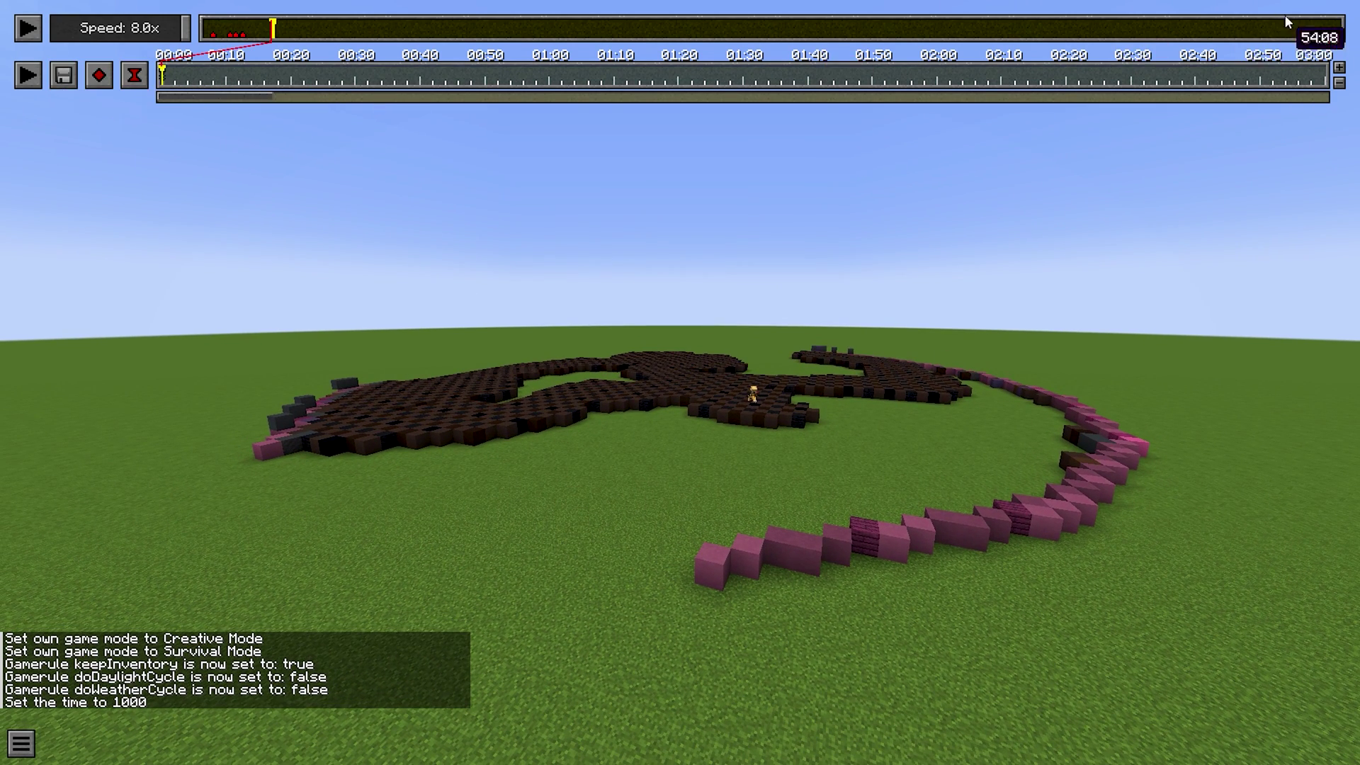
left_click(1336, 30)
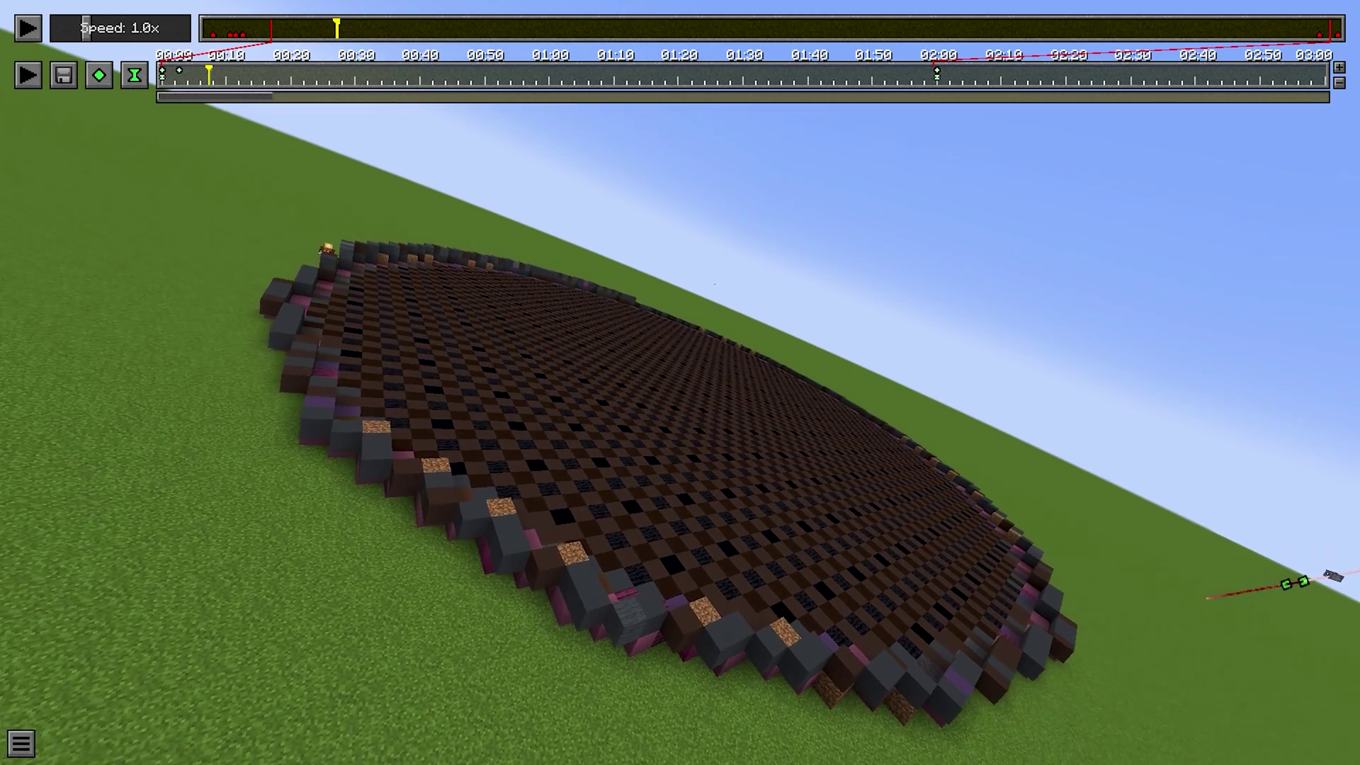
Play the camera path briefly, then add a position keyframe at about 00:14 on the keyframe timeline.
left_click(28, 75)
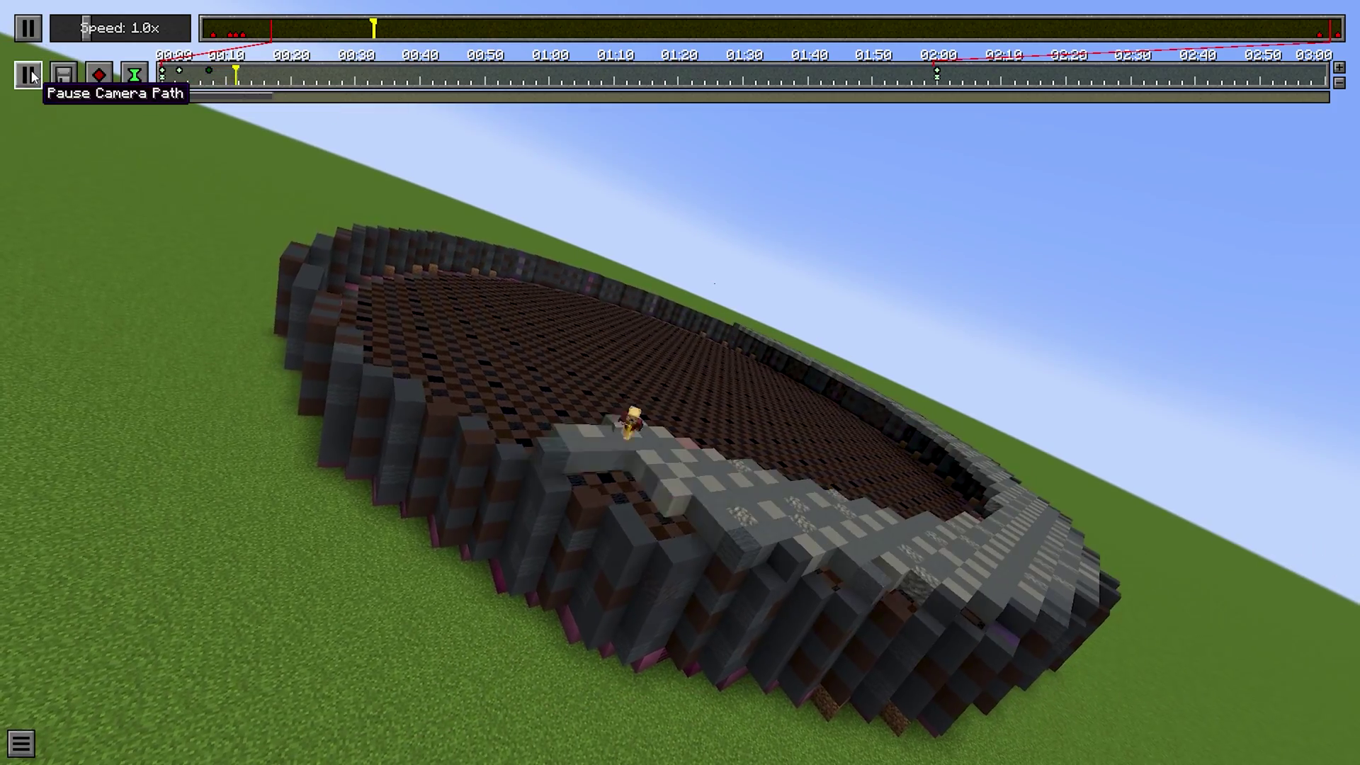
left_click(28, 75)
left_click(255, 76)
key("i")
Add a position keyframe at about 00:23 from a new camera angle on the build.
left_click(308, 77)
key("Escape")
key("w")
key("j")
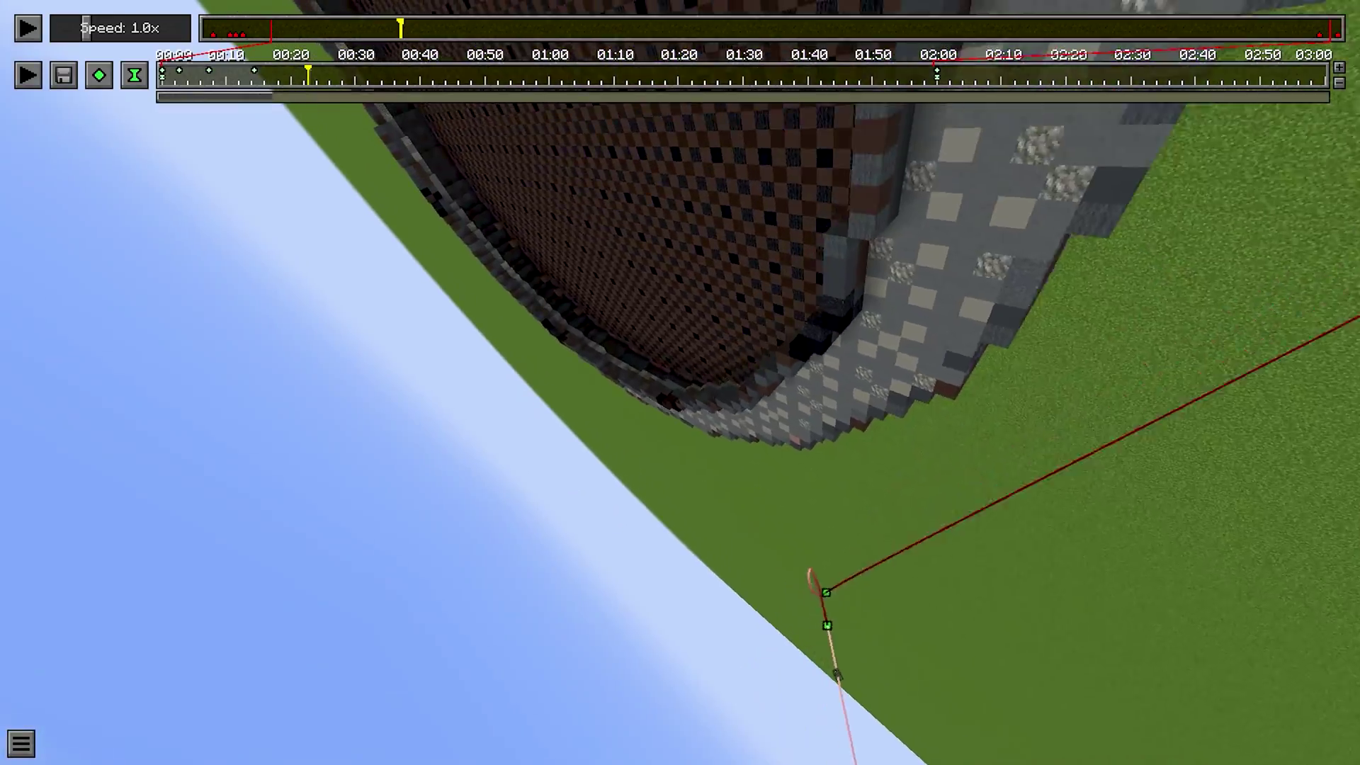
key("s")
key("i")
Add a position keyframe at about 00:30 overlooking the circular base and play the camera path.
key("t")
left_click(358, 80)
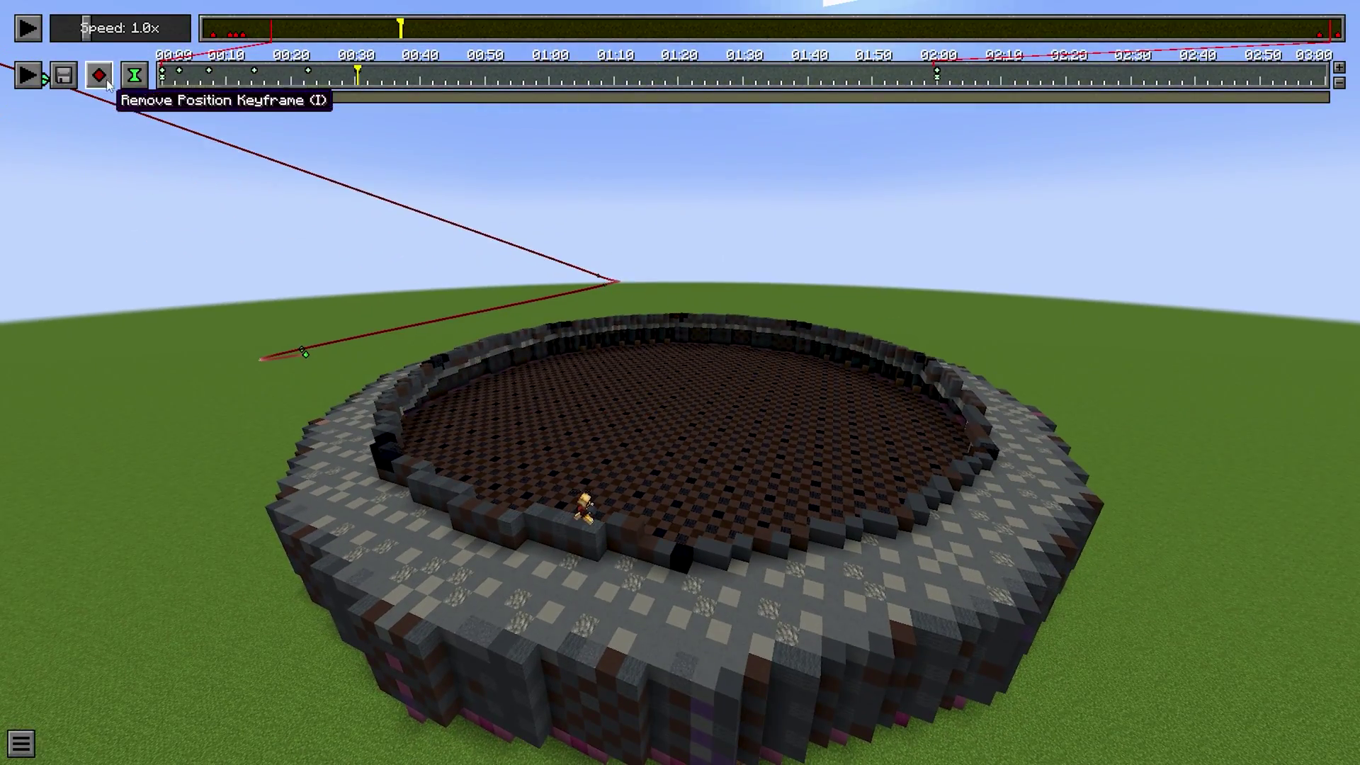
left_click(28, 76)
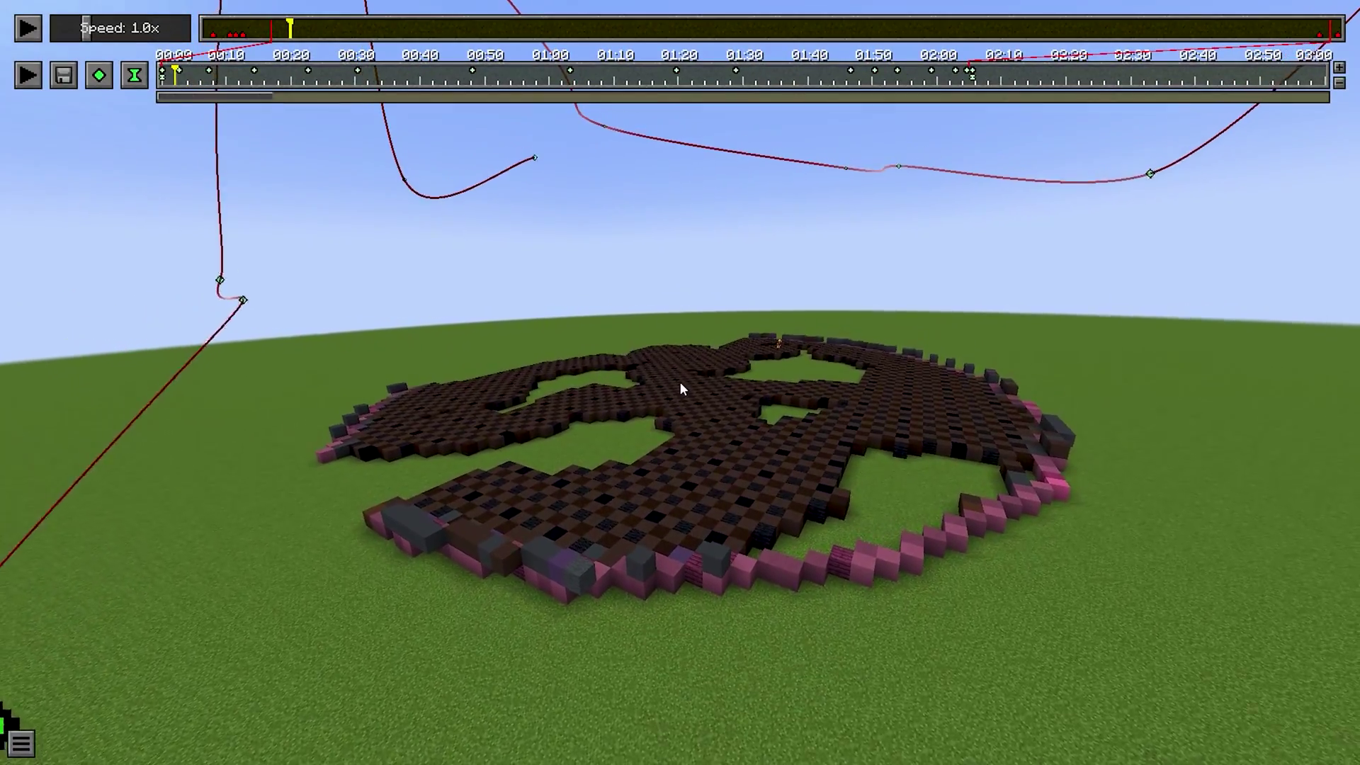
Enable the shader pack for the replay through the game's video settings.
key("Escape")
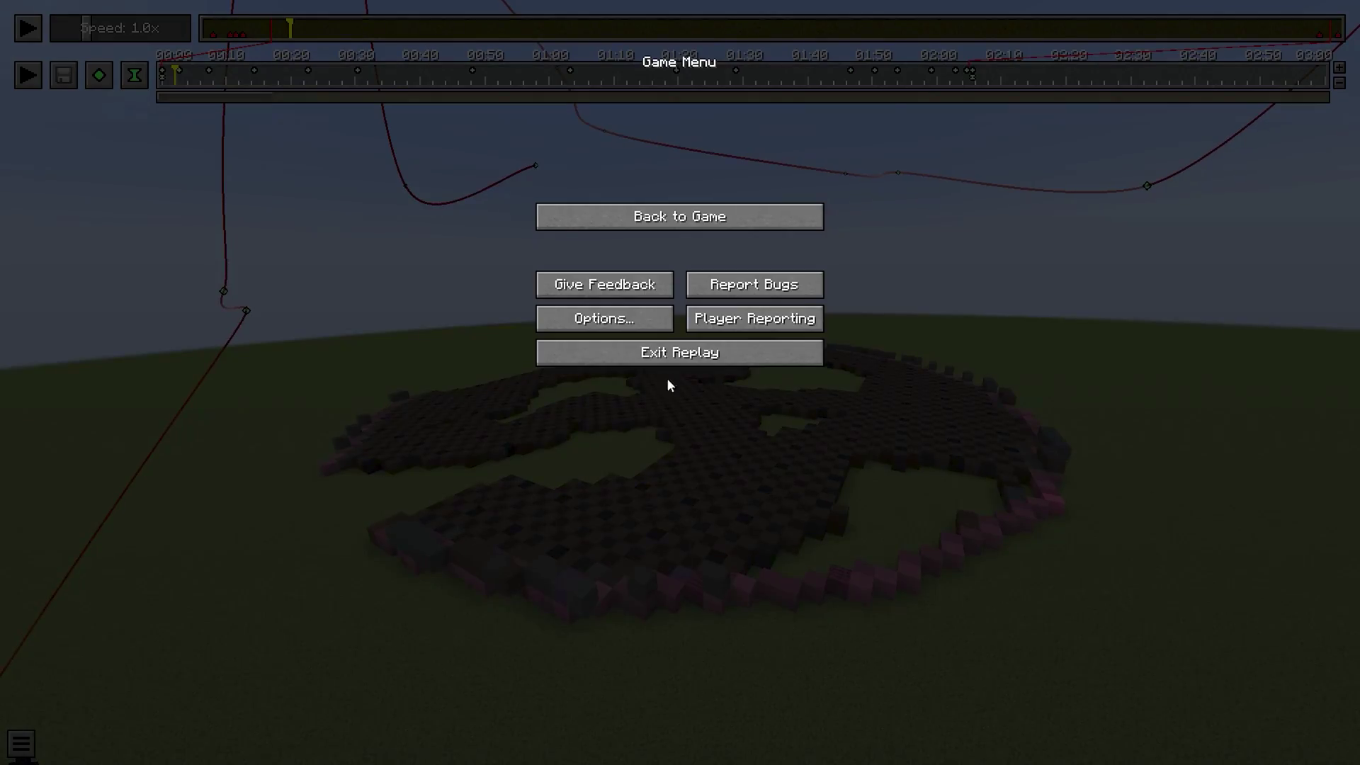
left_click(616, 316)
left_click(609, 233)
left_click(472, 29)
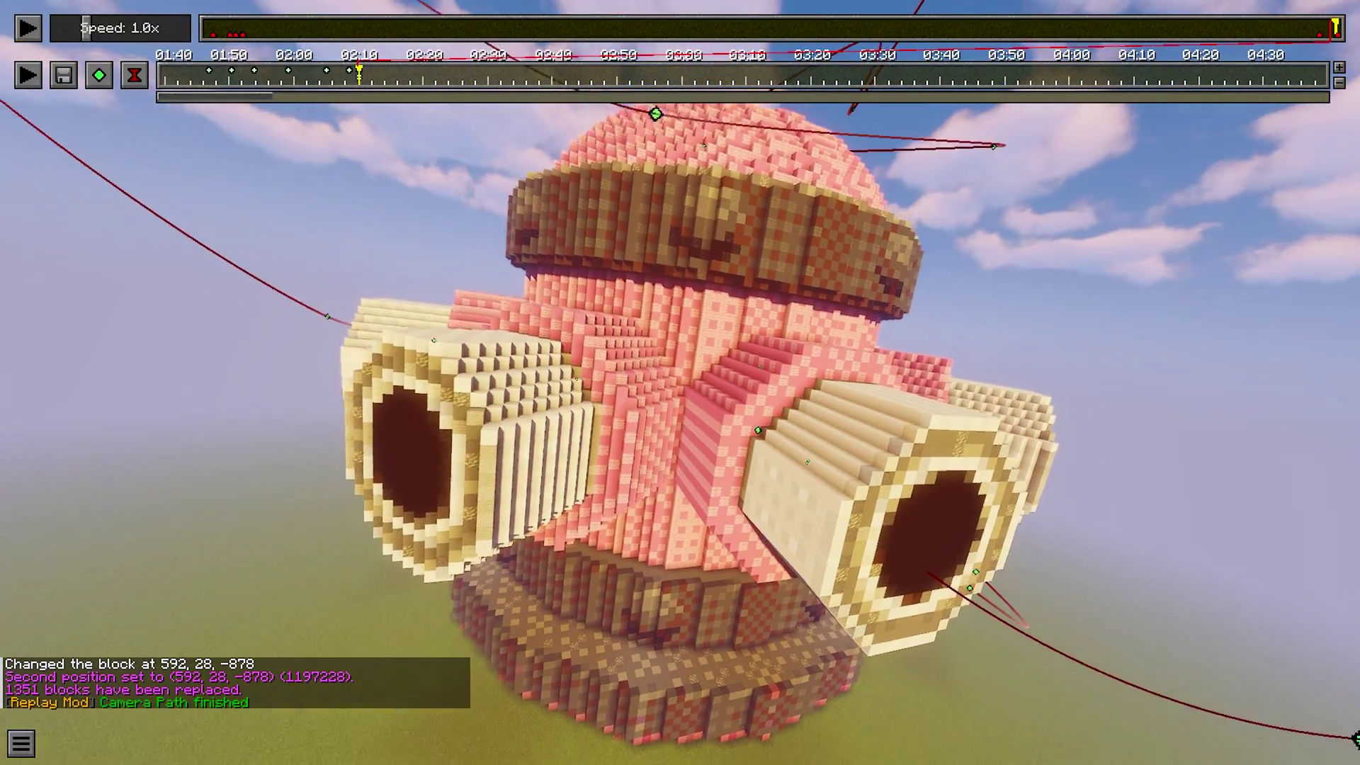
Open the render settings for the finished camera path.
key("s")
key("t")
left_click(64, 79)
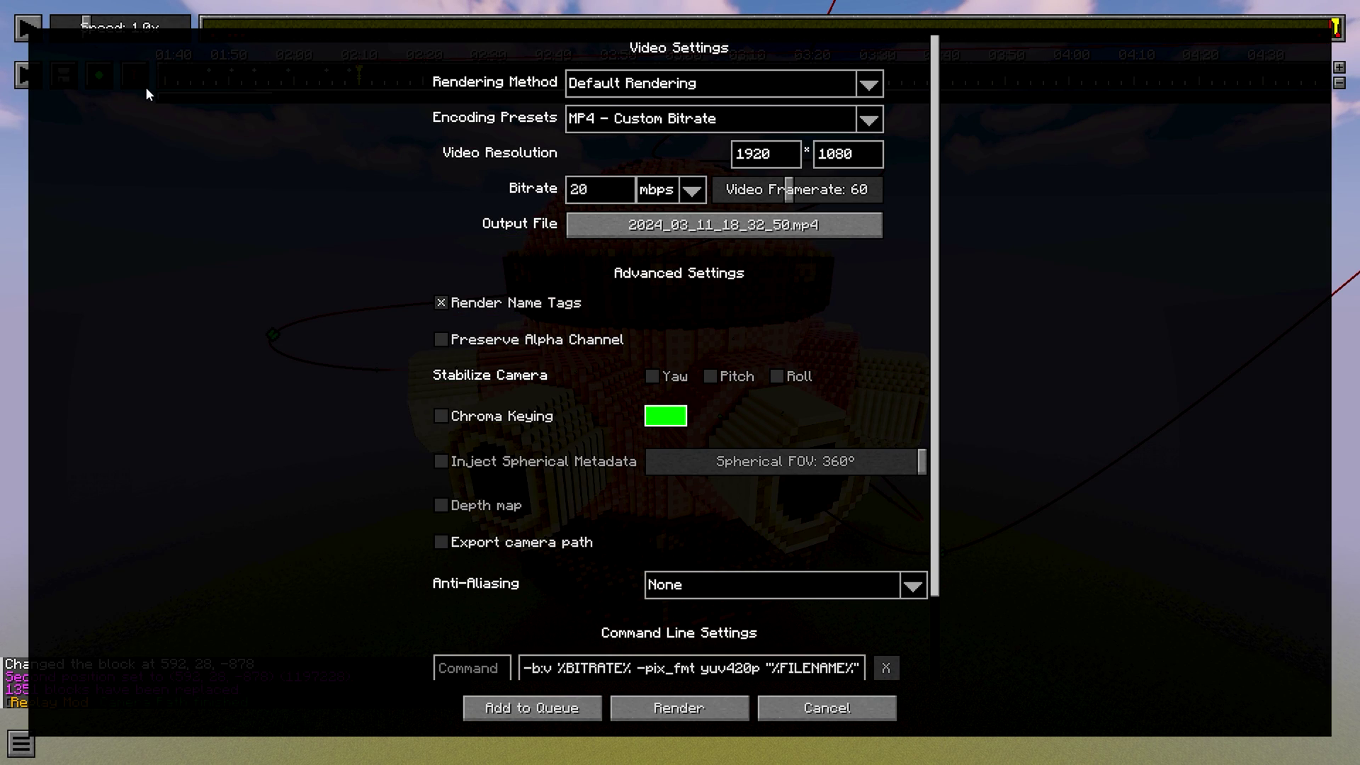
Set the video resolution to a vertical 1080 × 1920.
left_click(776, 160)
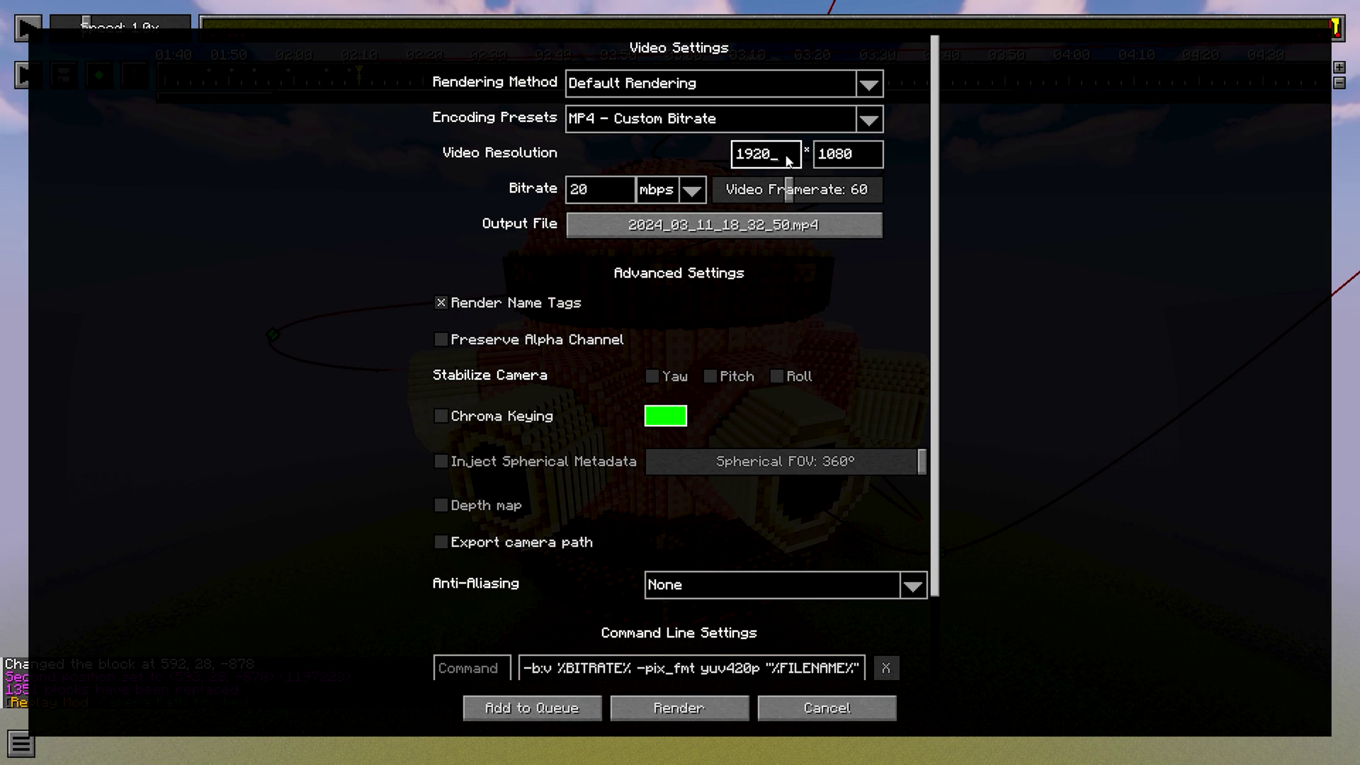
type("1080")
key("Tab")
key("BackSpace")
key("BackSpace")
key("BackSpace")
key("BackSpace")
type("1920")
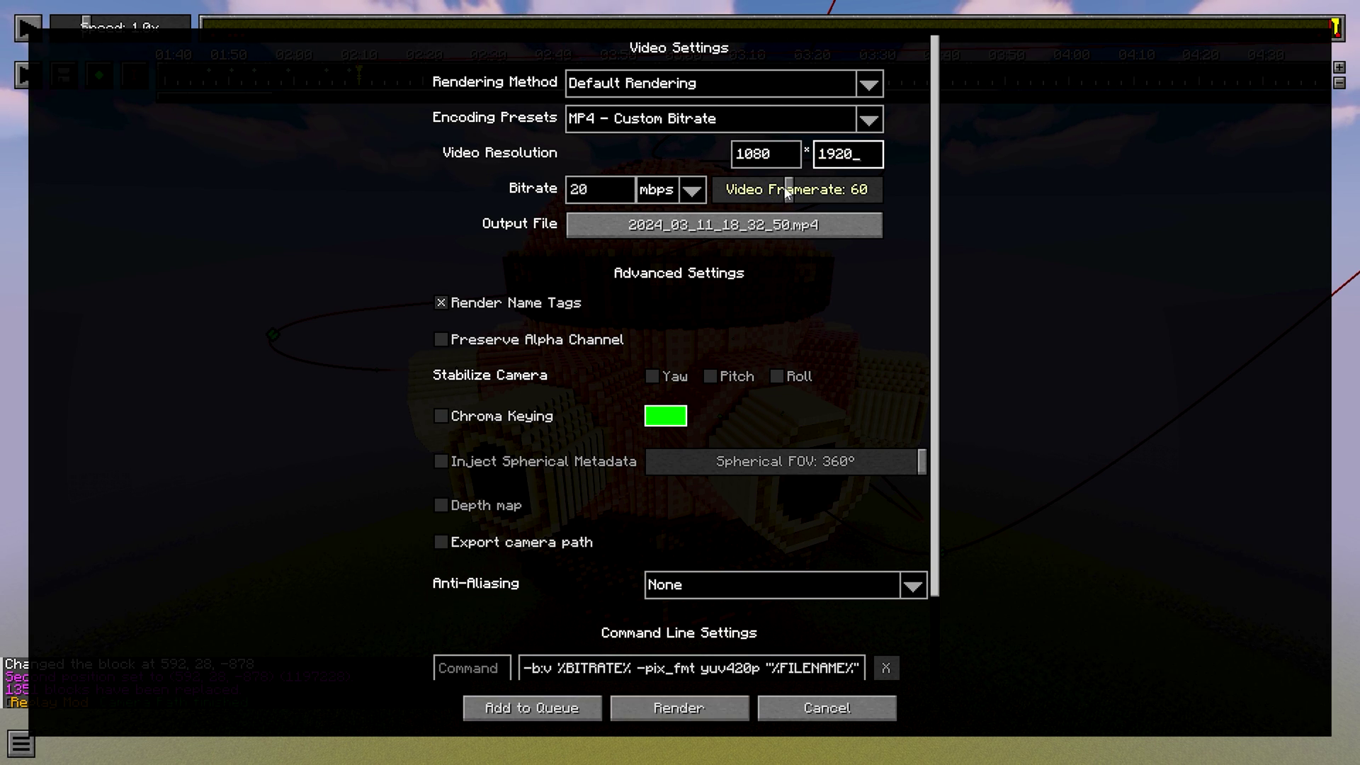
Set the video resolution to a vertical 2160 × 3840.
left_click(777, 153)
key("BackSpace")
key("BackSpace")
key("BackSpace")
key("BackSpace")
type("2160")
left_click(864, 153)
key("BackSpace")
key("BackSpace")
key("BackSpace")
key("BackSpace")
type("3840")
Configure the render with a 50 mbps bitrate, output file TackShooter.mp4 and name tags turned off.
left_click(607, 197)
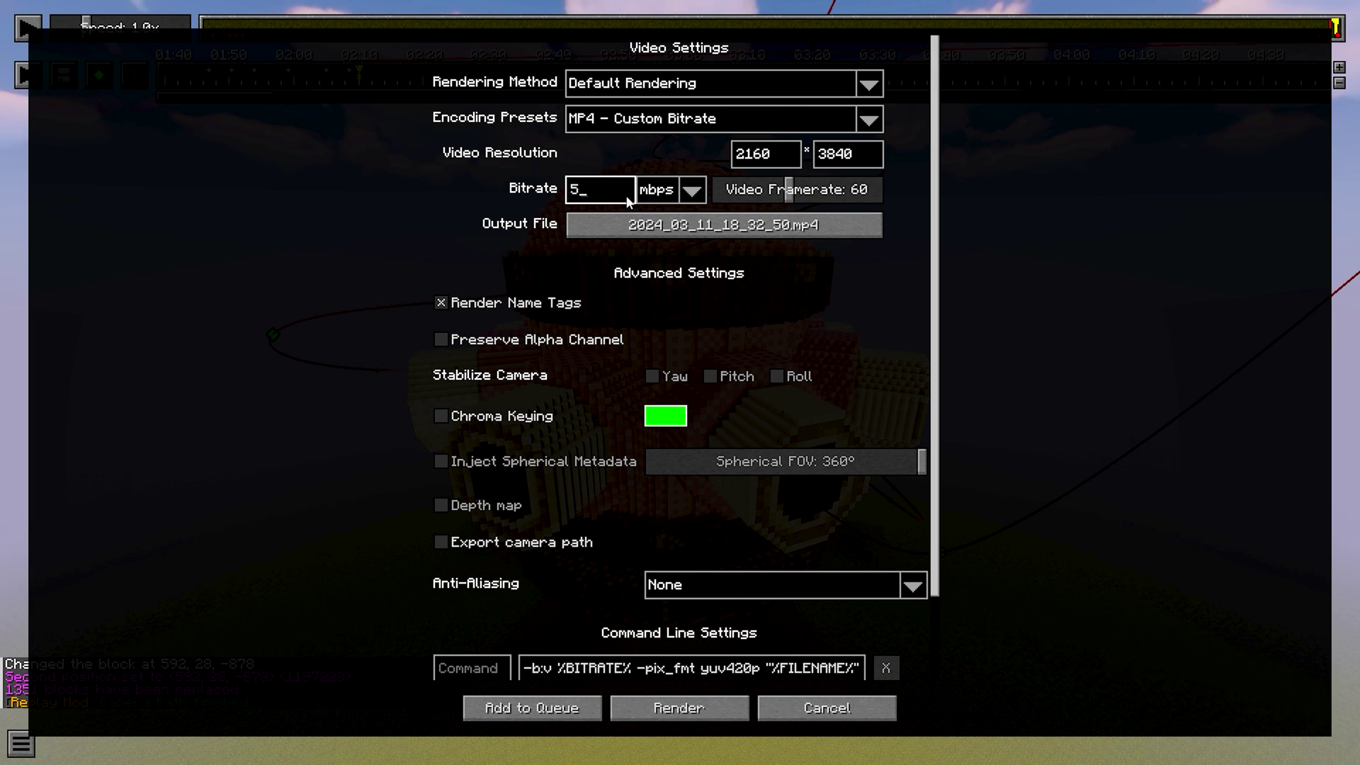
left_click(805, 226)
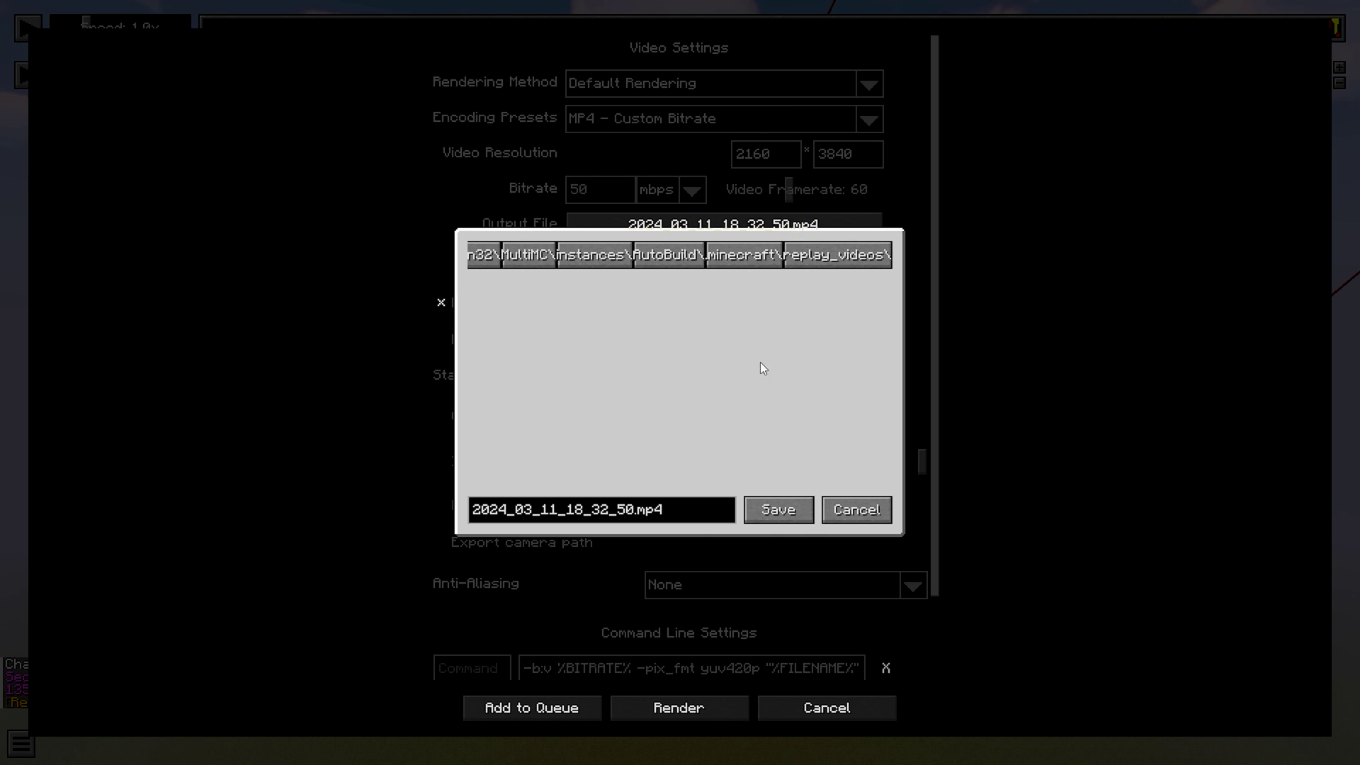
left_click(779, 511)
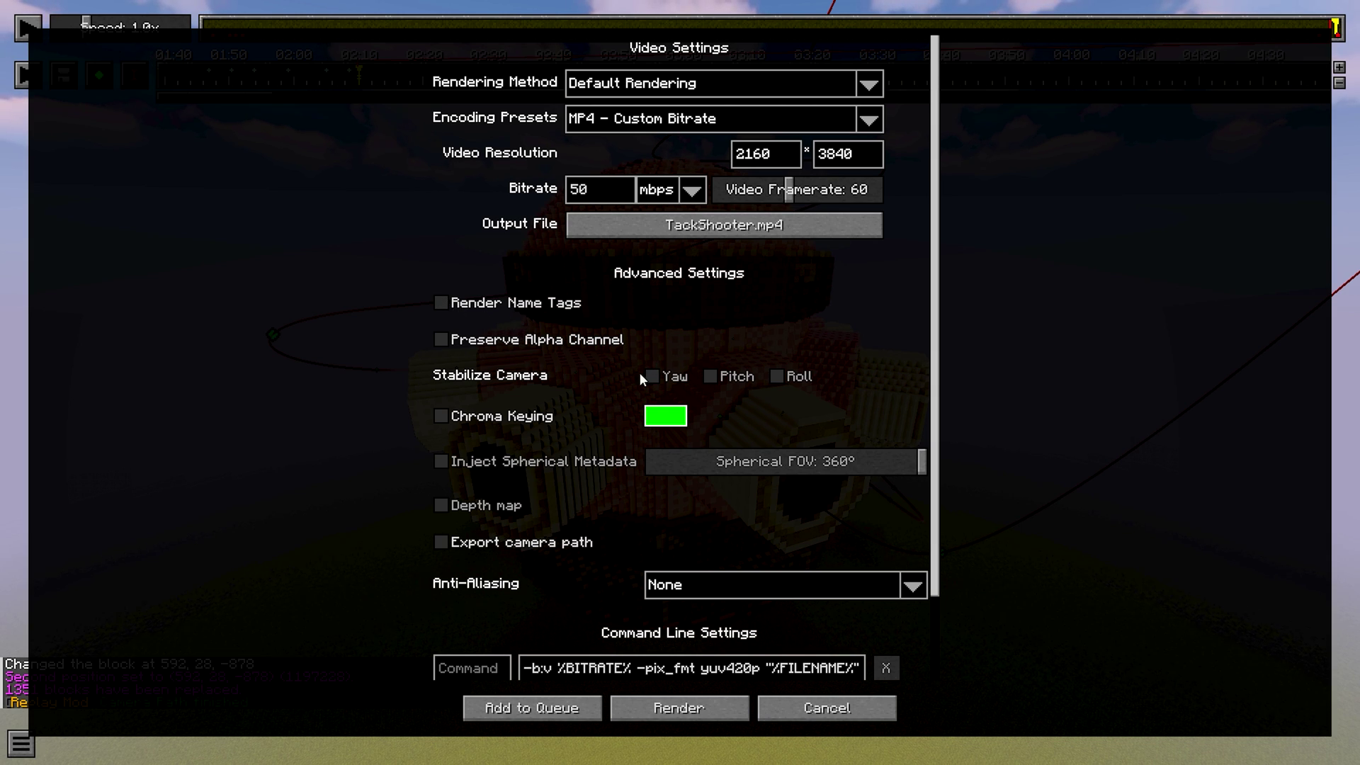
Review the remaining advanced and command line settings and start rendering the video.
scroll(890, 395, "down", 3)
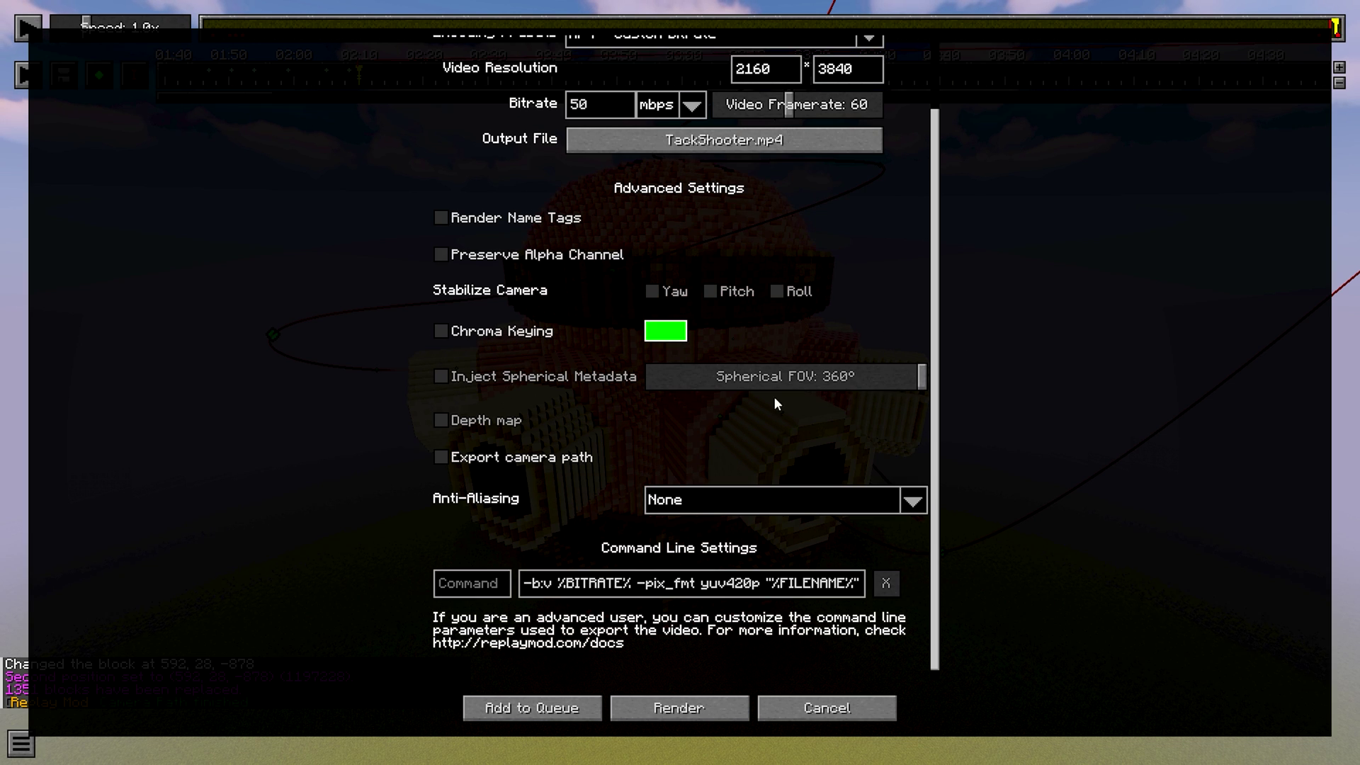
scroll(646, 432, "up", 3)
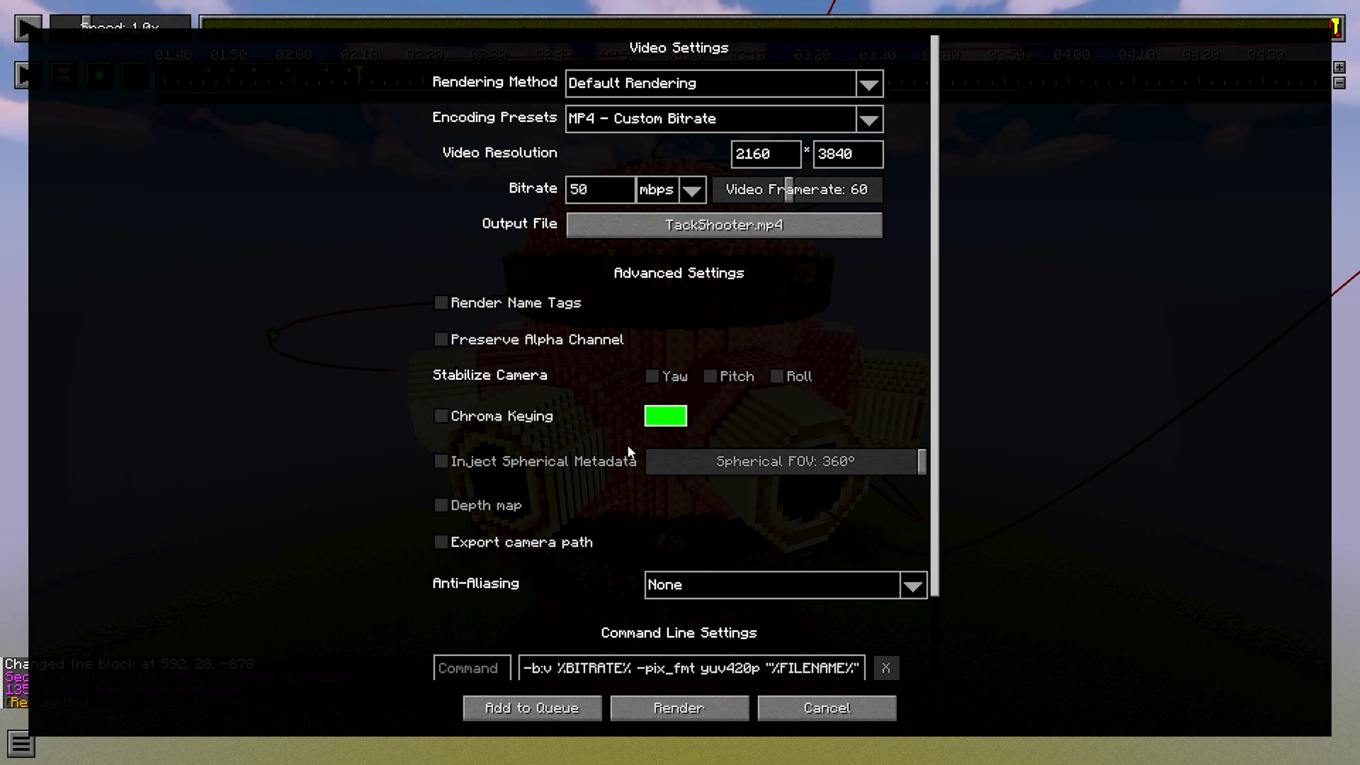
left_click(720, 710)
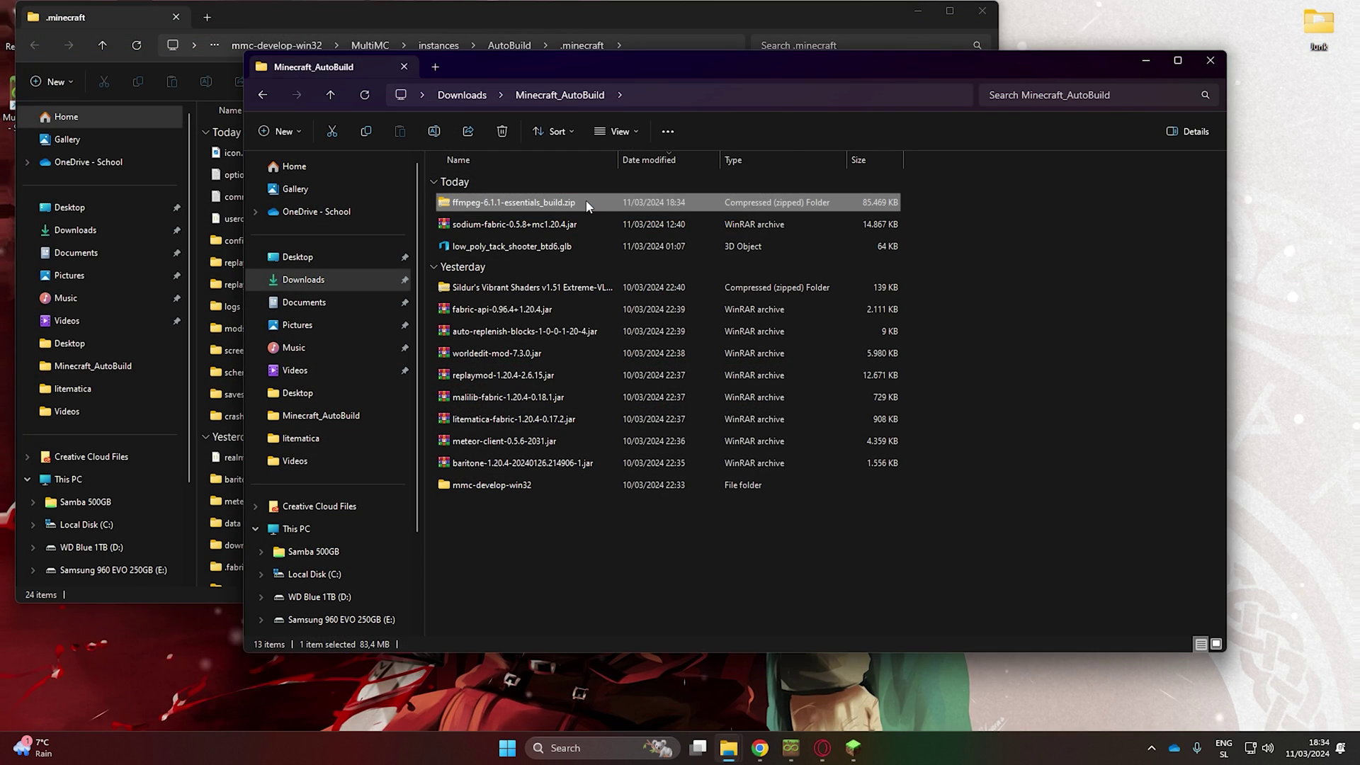
In File Explorer, extract ffmpeg-6.1.1-essentials_build.zip to its own folder with WinRAR and place that folder in AutoBuild's .minecraft folder.
right_click(577, 203)
mouse_move(738, 546)
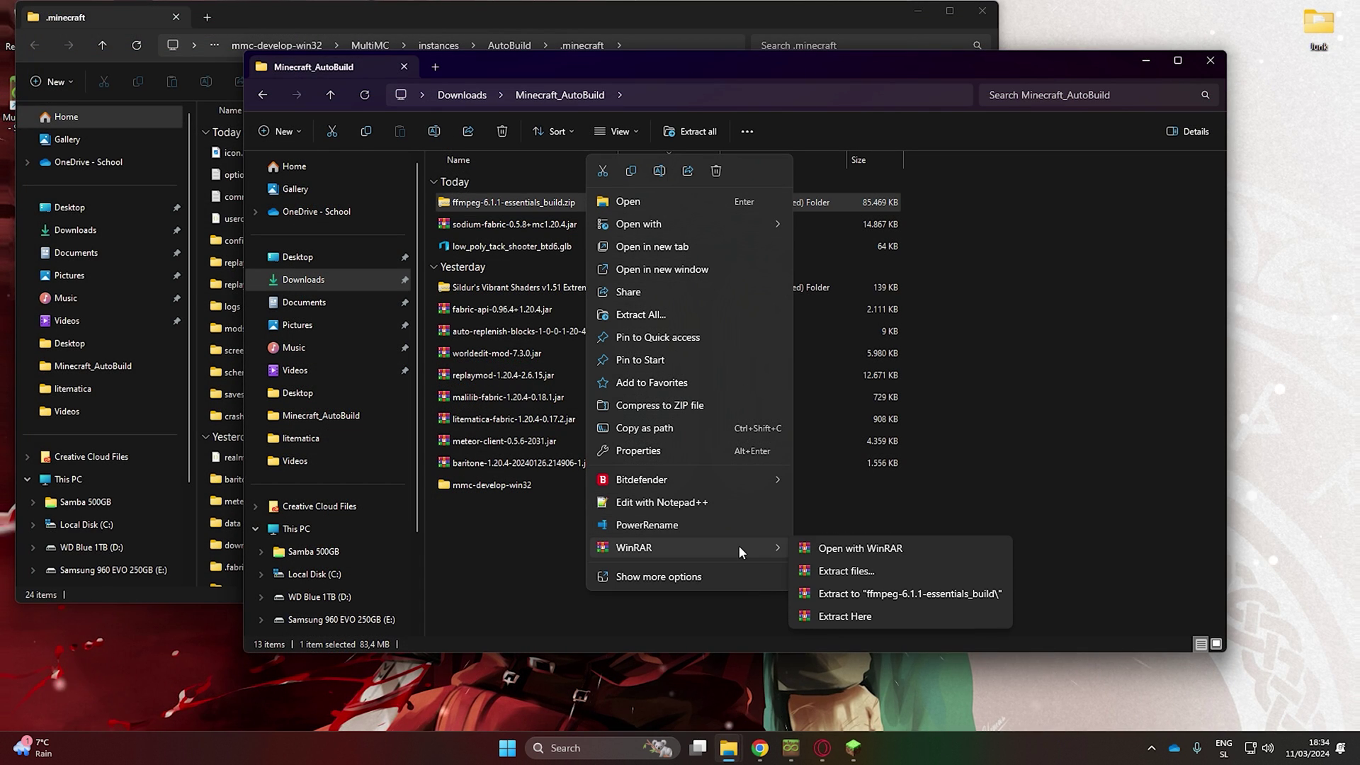
left_click(911, 593)
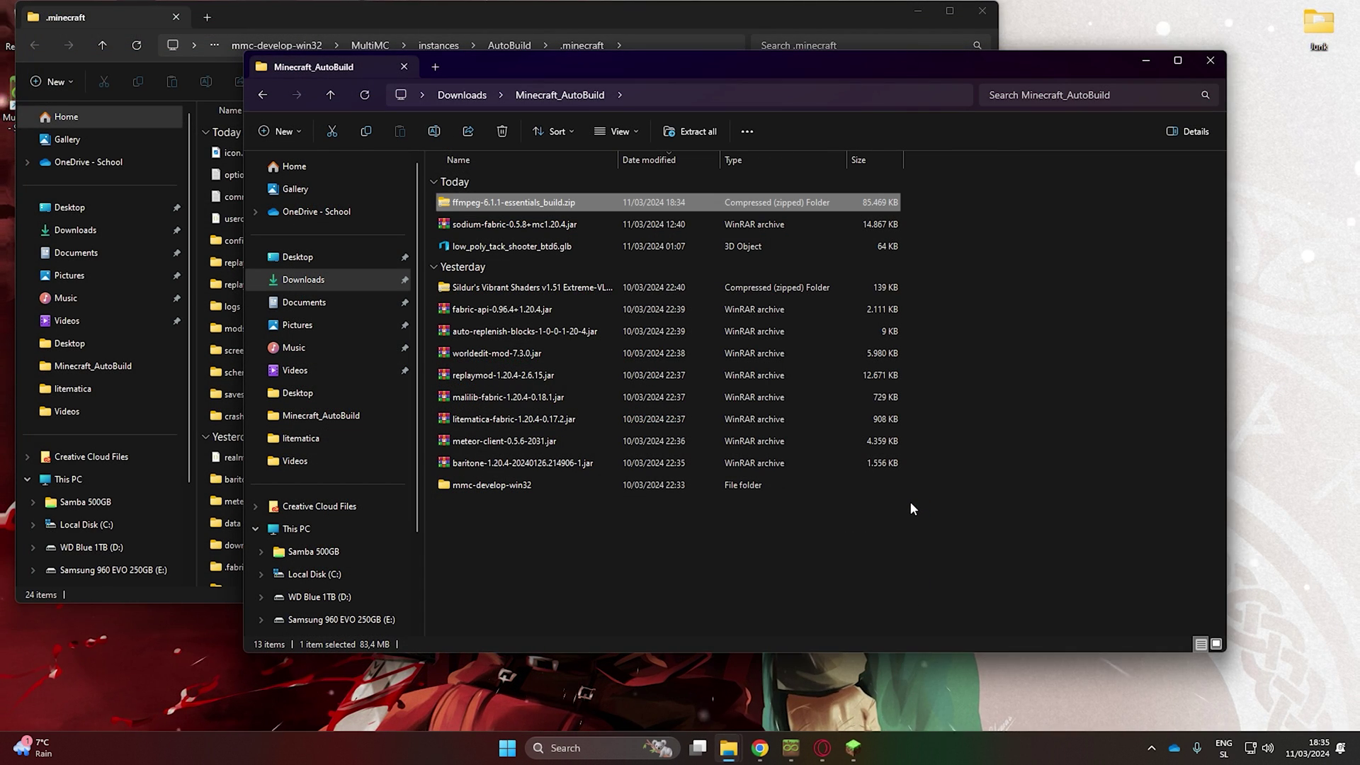
left_click_drag(587, 67, 1153, 120)
left_click(771, 285)
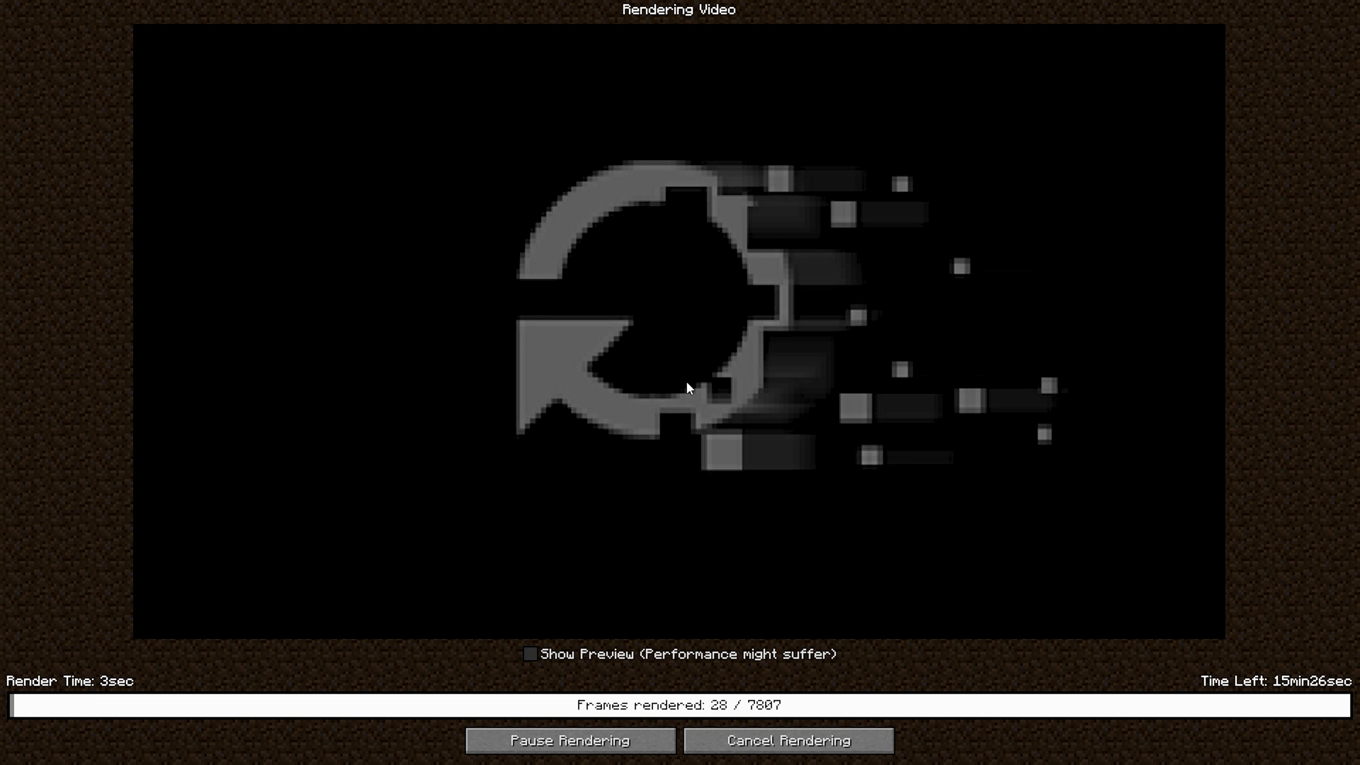
Show the preview during video rendering and leave the replay view once the render is complete.
left_click(530, 653)
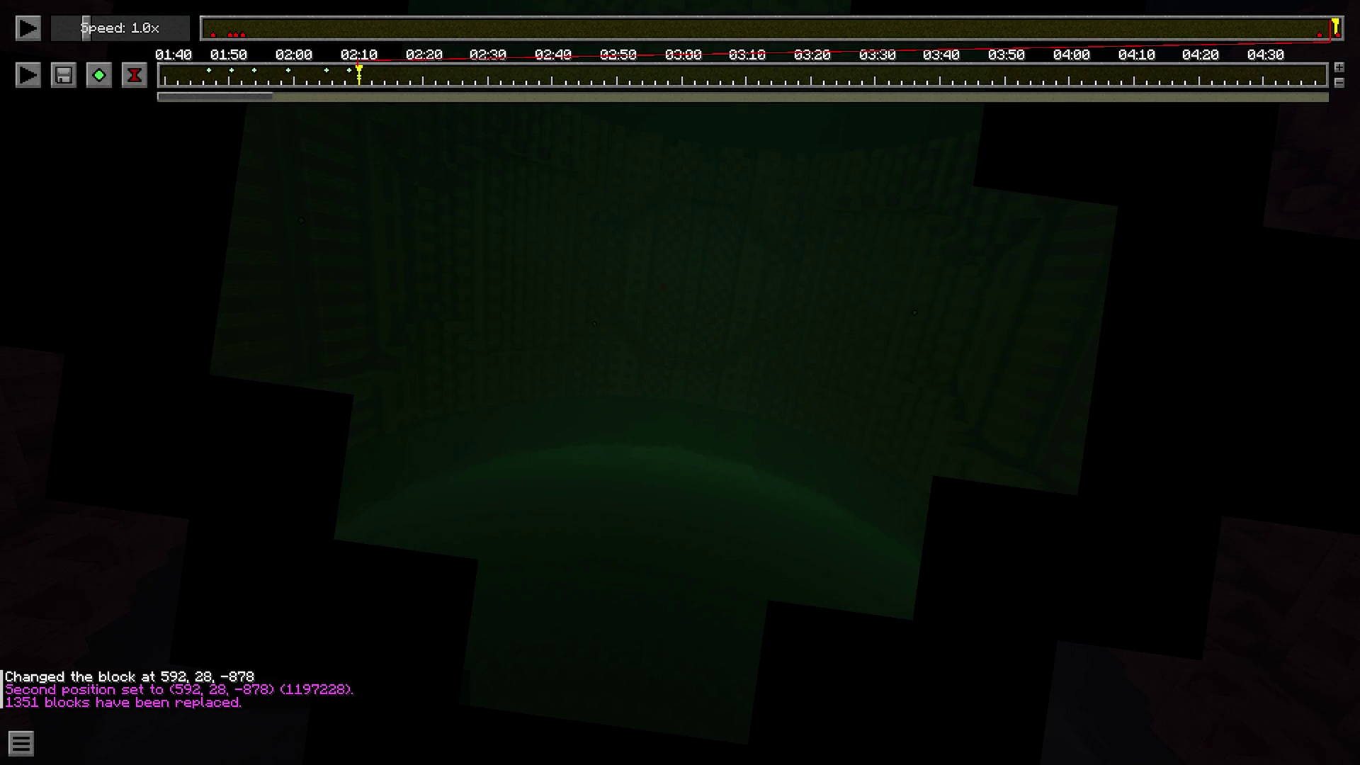
key("Escape")
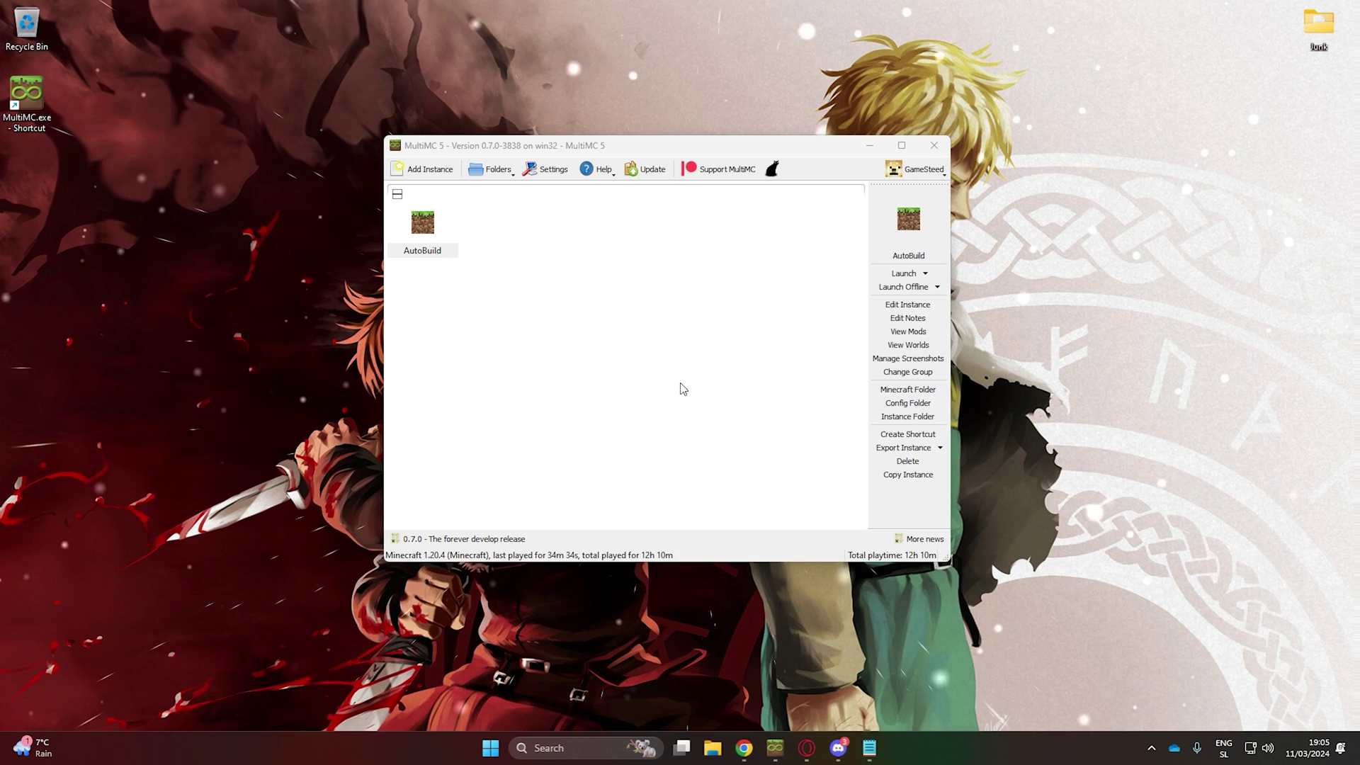
right_click(422, 224)
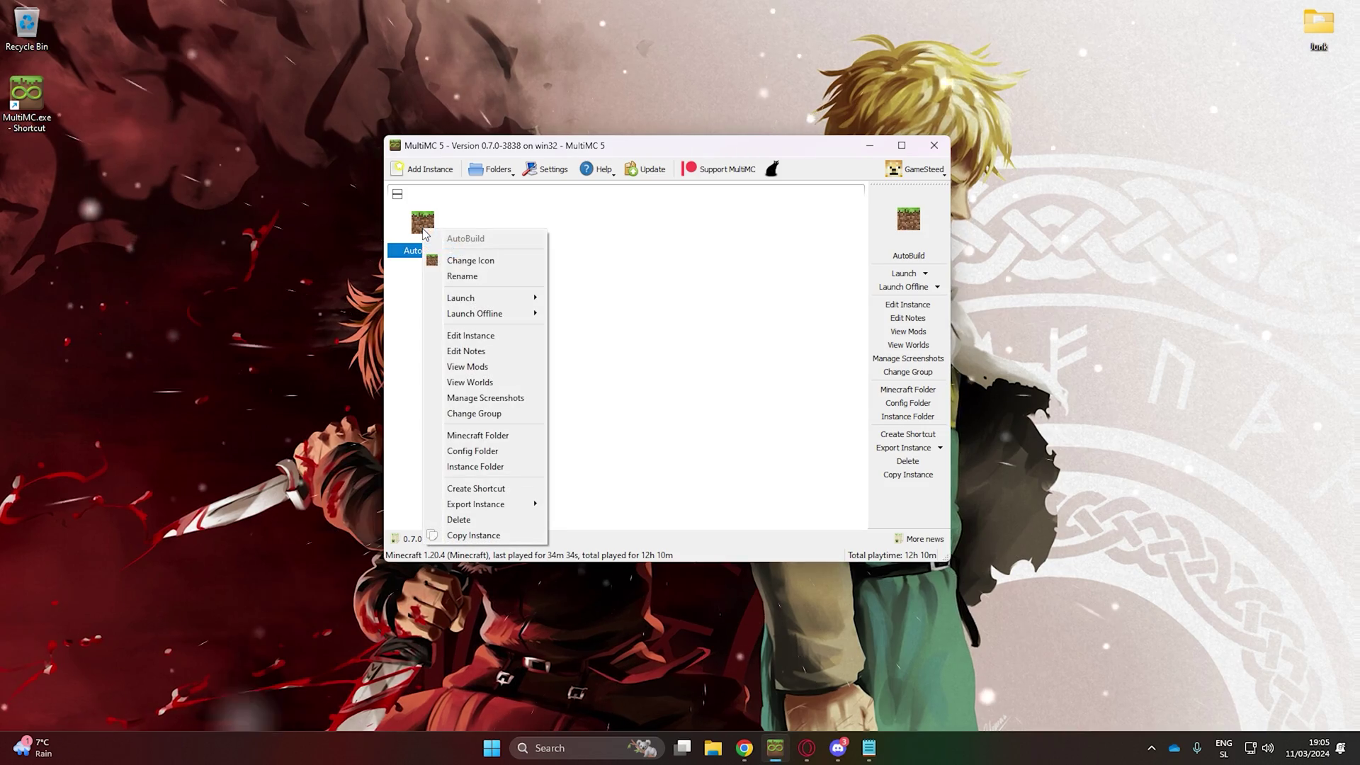
left_click(531, 335)
left_click(910, 158)
right_click(429, 230)
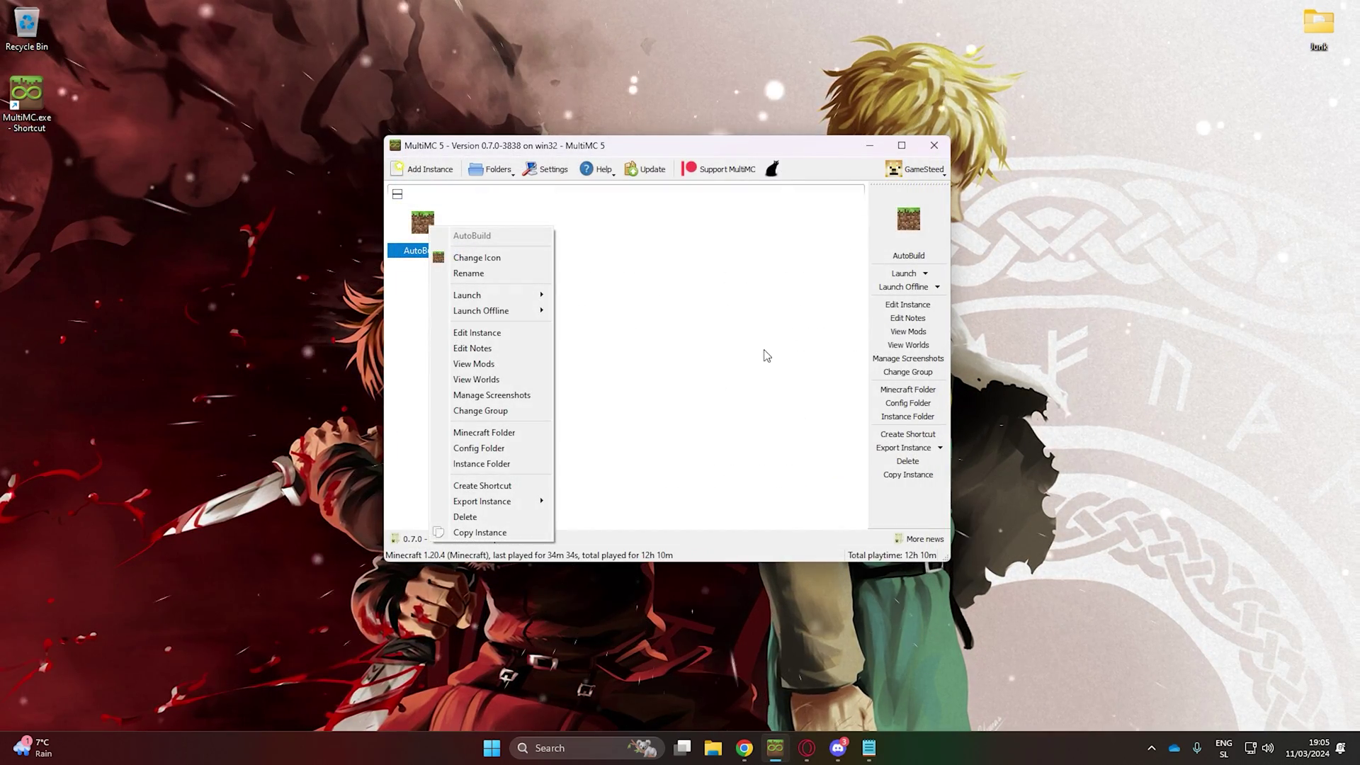
Open AutoBuild's Minecraft folder from MultiMC and play the rendered TackShooter video in replay_videos.
left_click(924, 389)
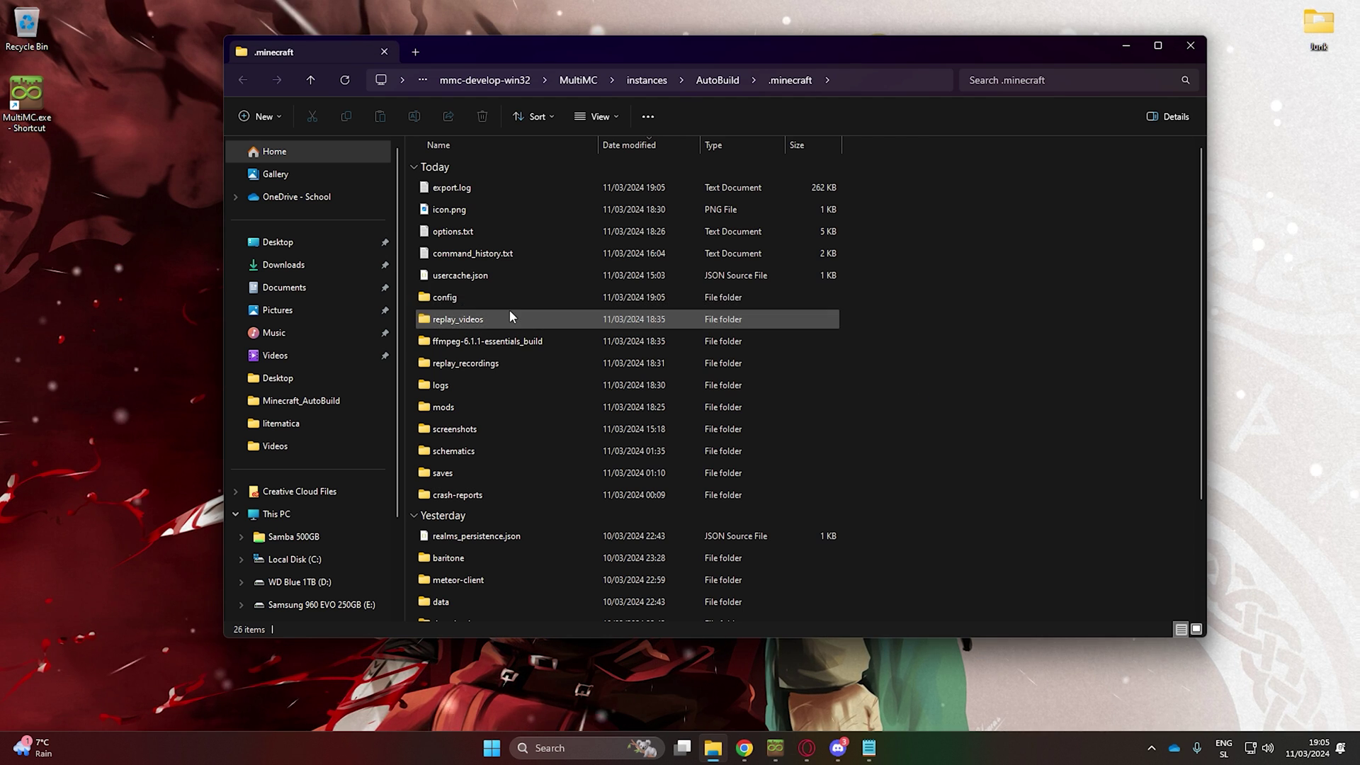
double_click(508, 315)
left_click(494, 191)
double_click(494, 190)
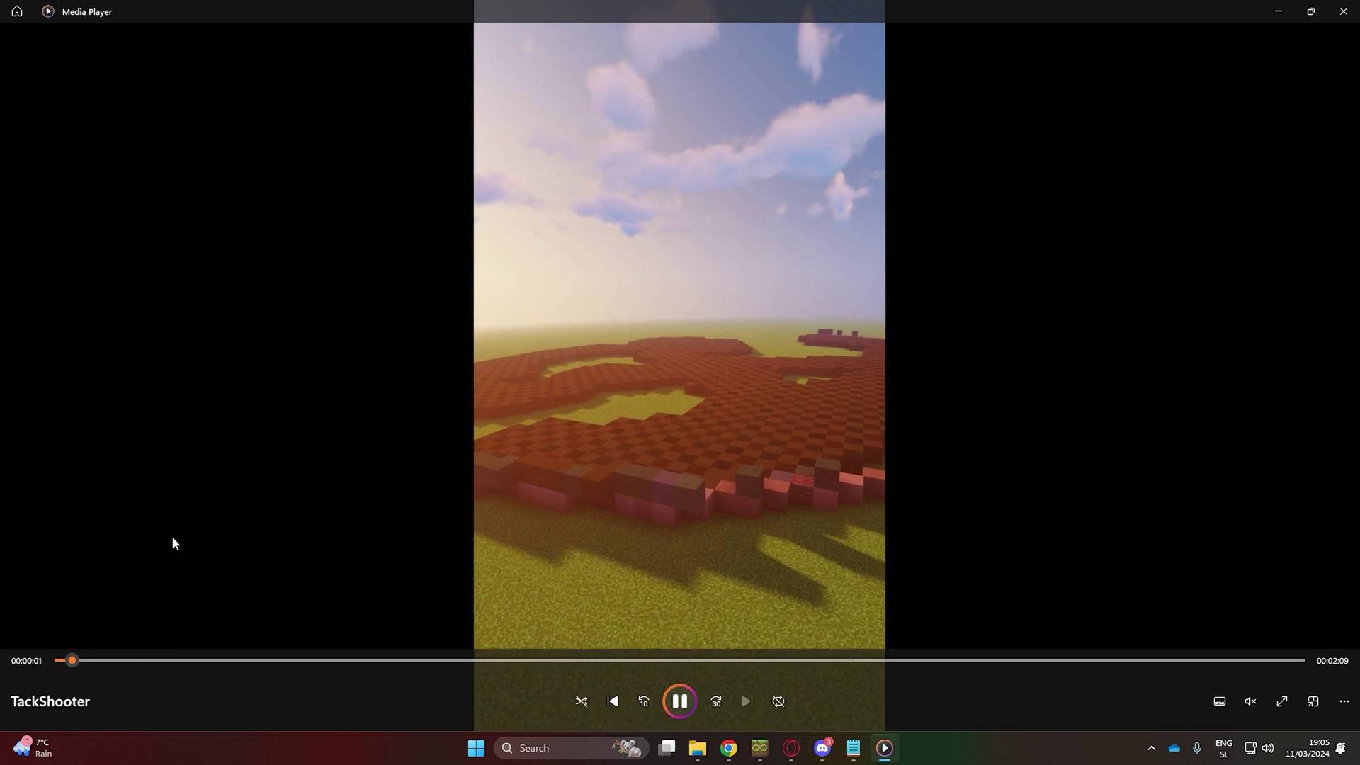